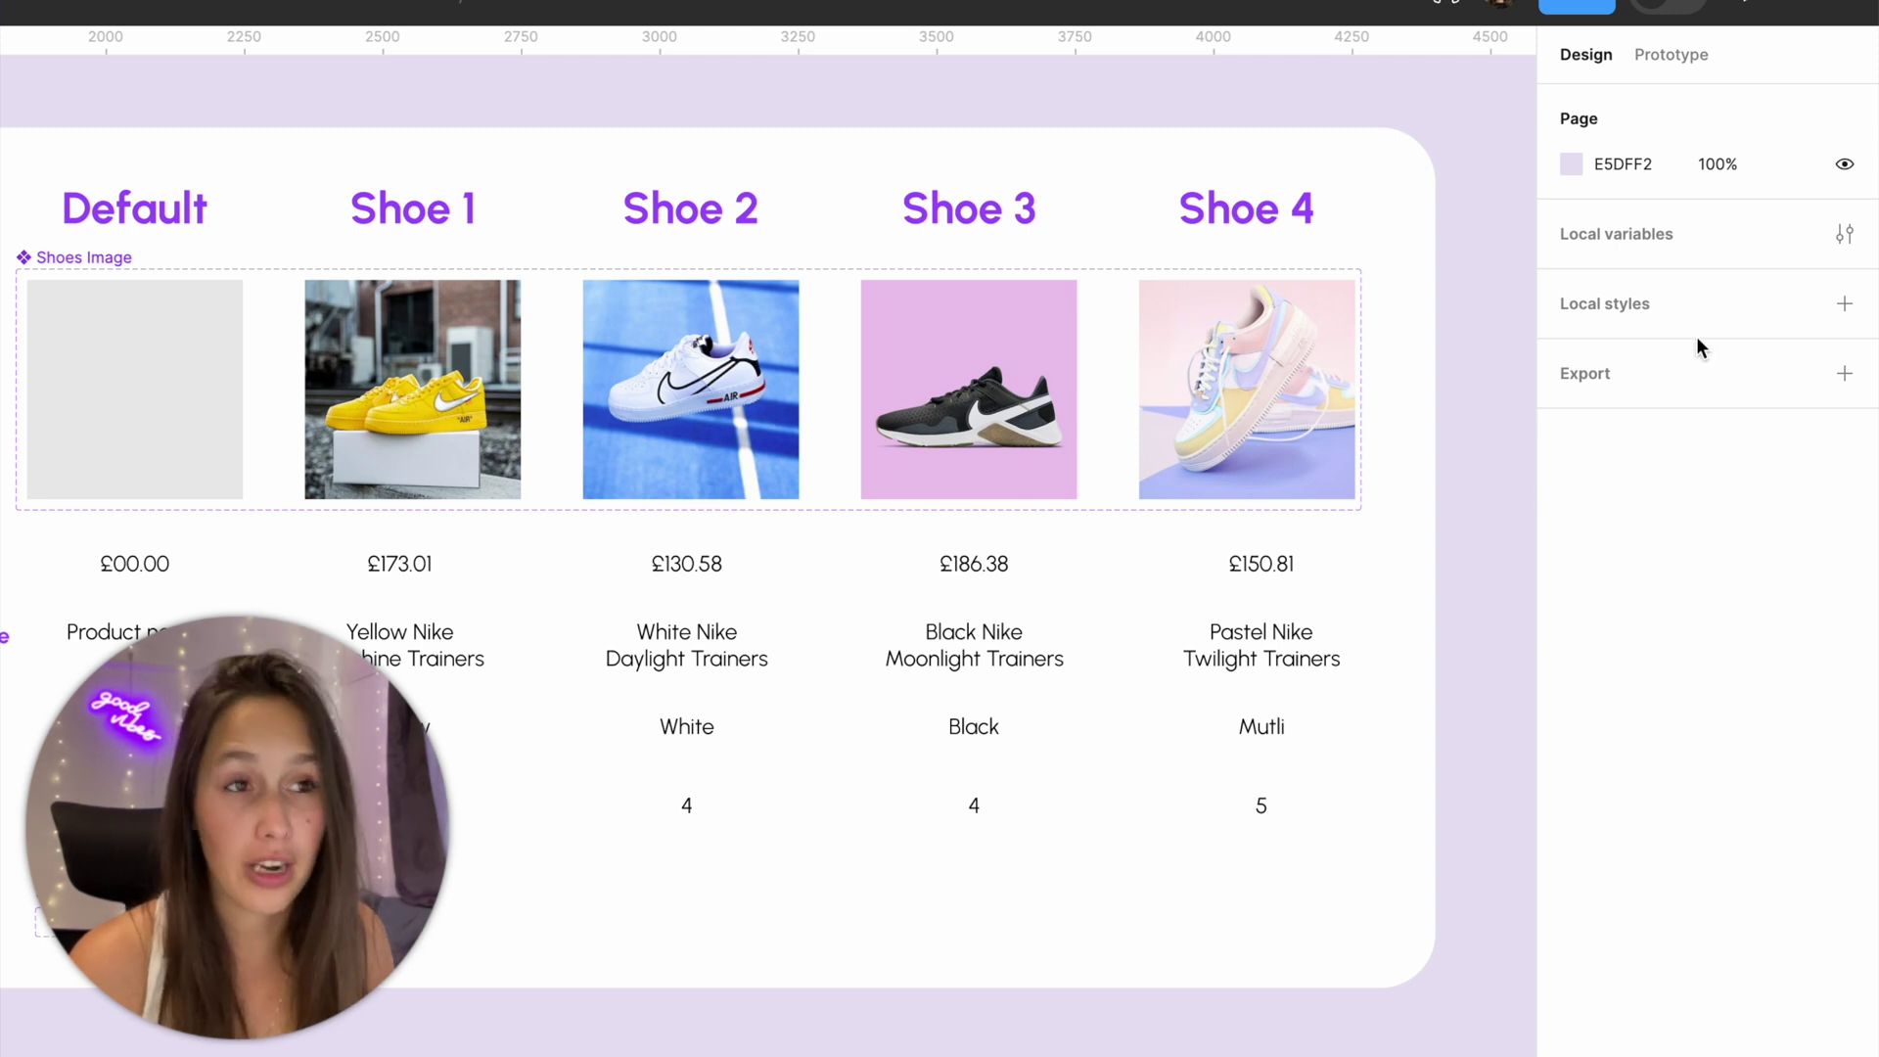
Open the local variables and rename the variable collection "Shoe databse".
click(1846, 235)
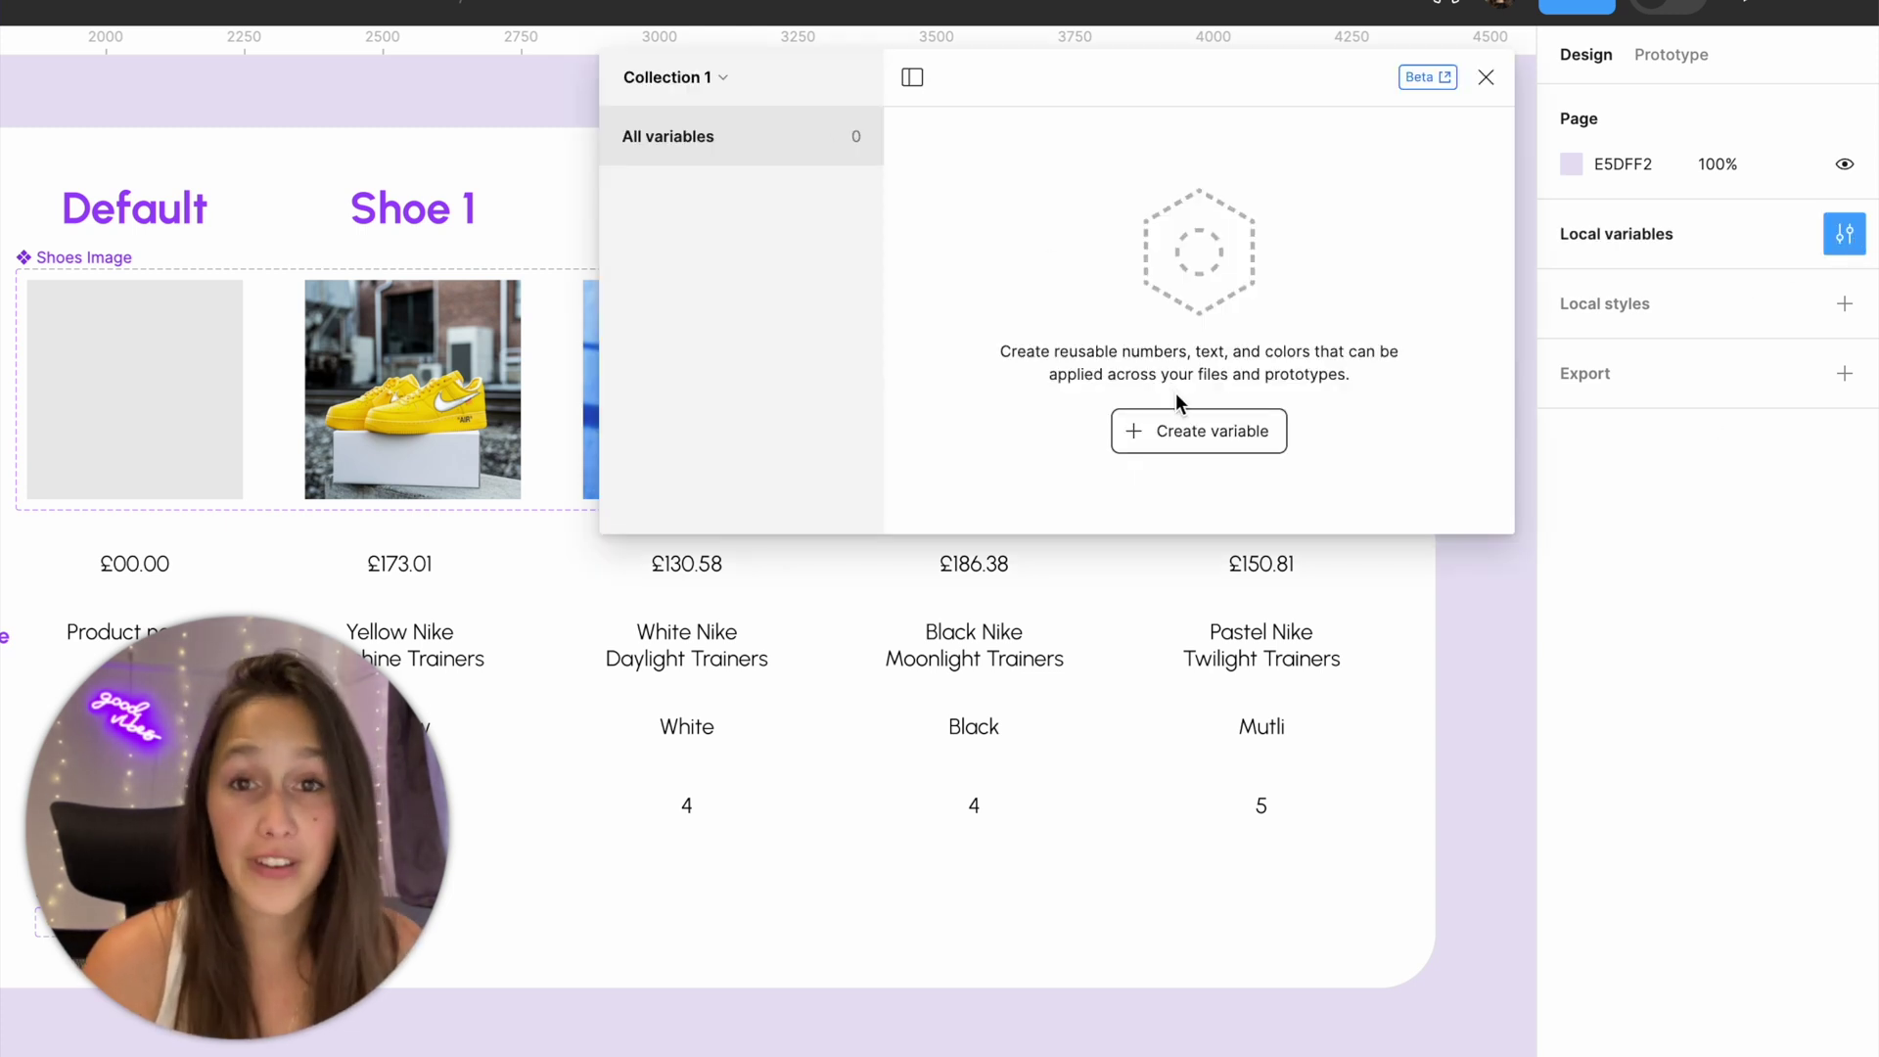
click(703, 77)
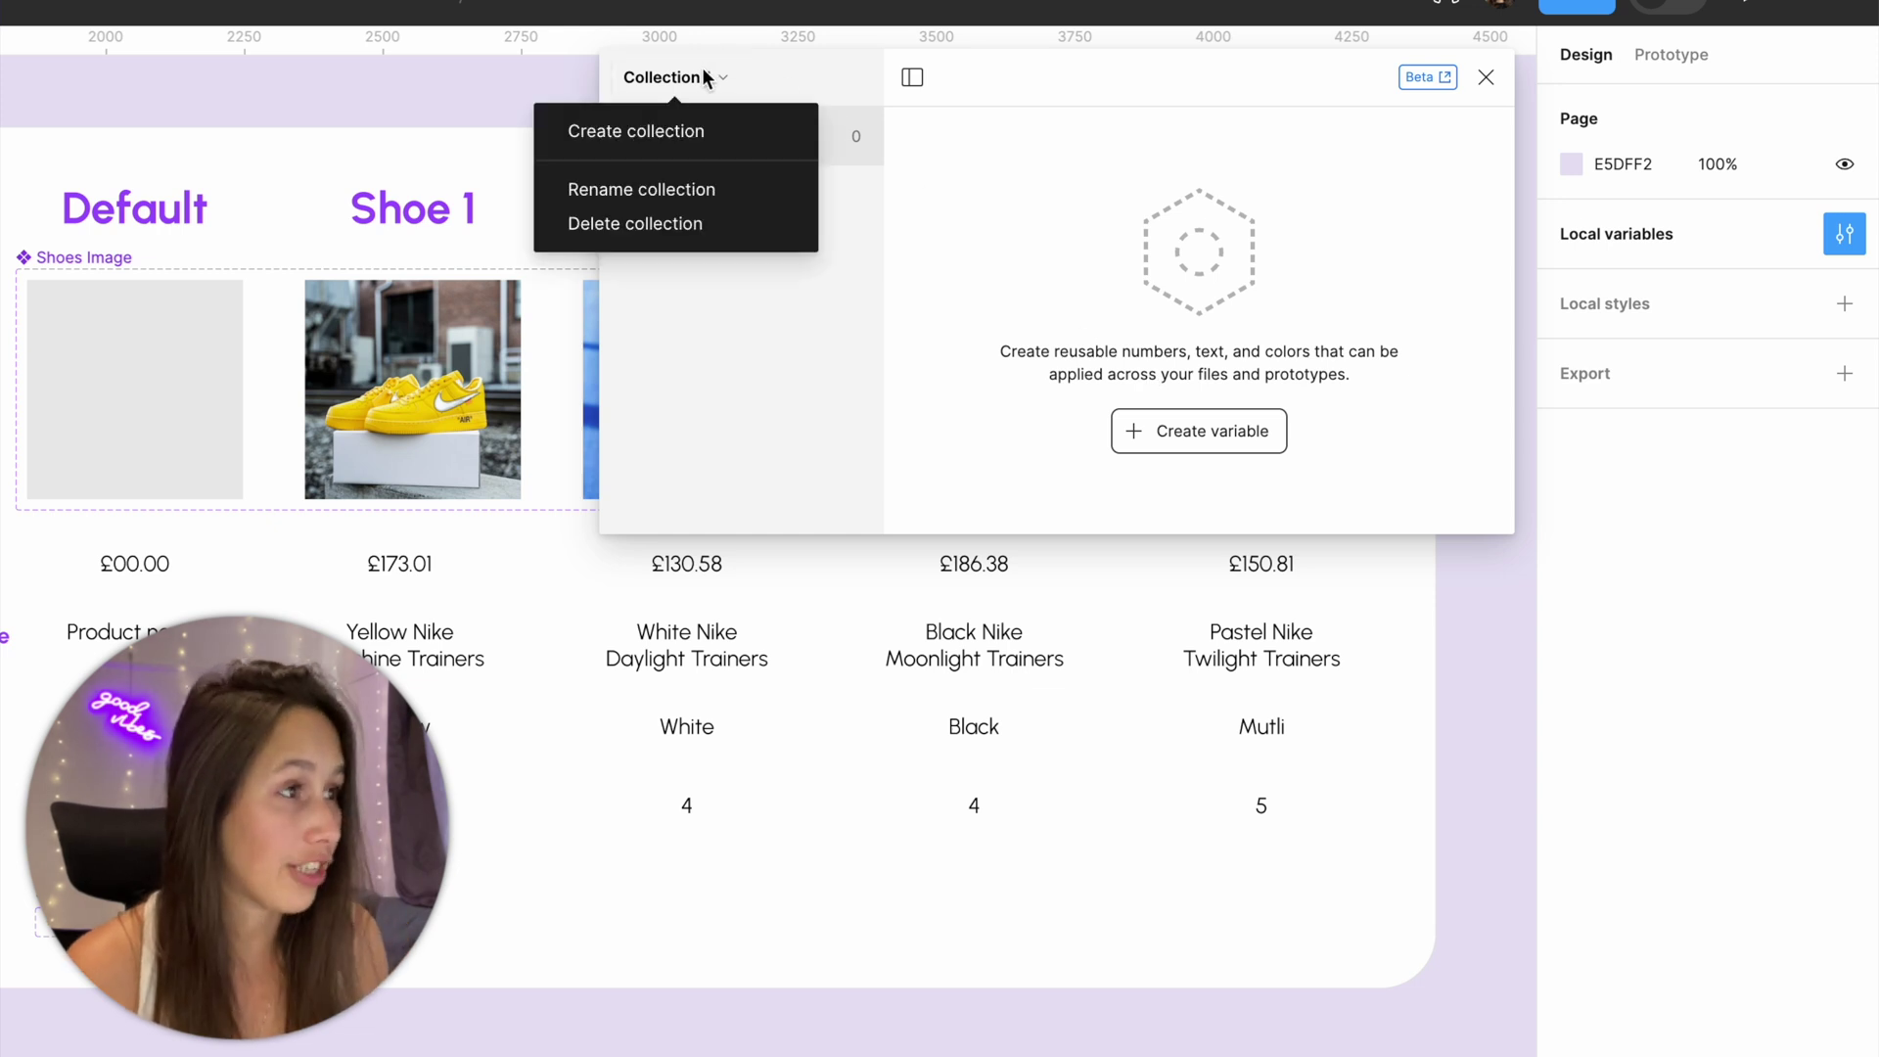
click(690, 187)
text(Shoe databse)
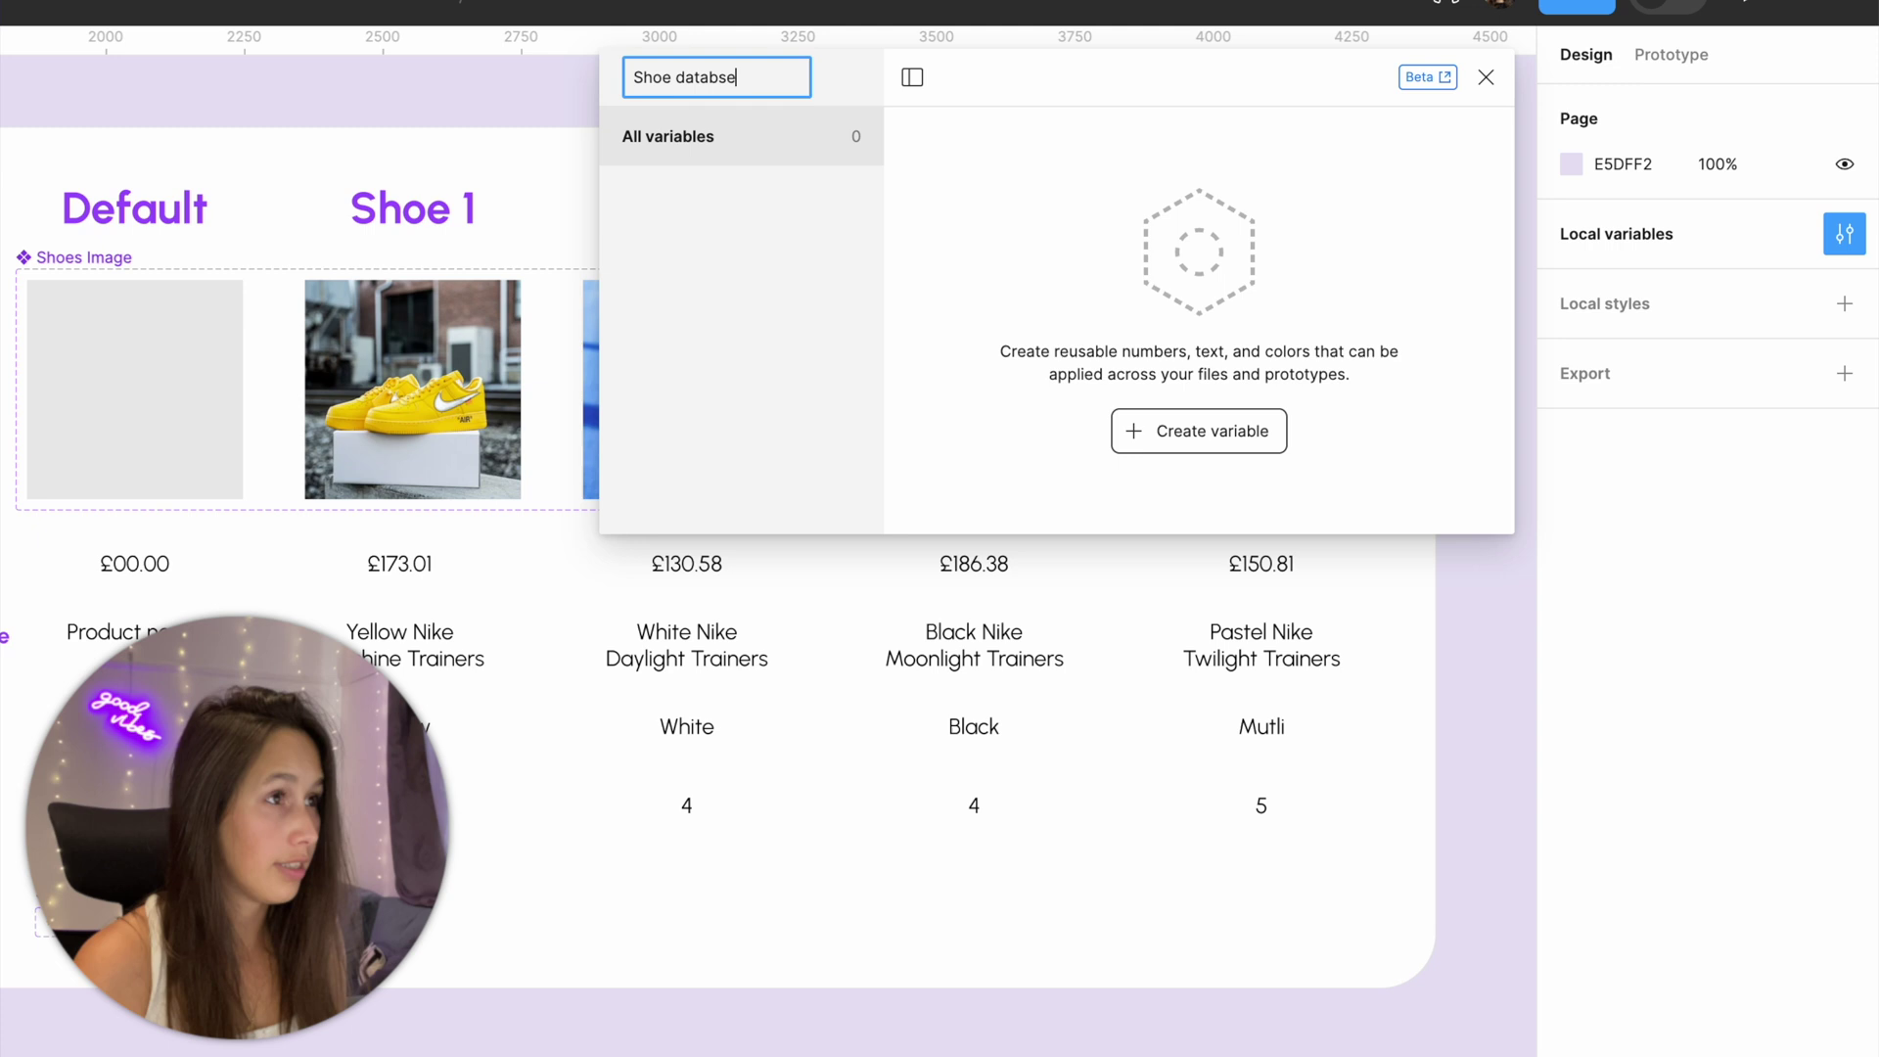
key(Return)
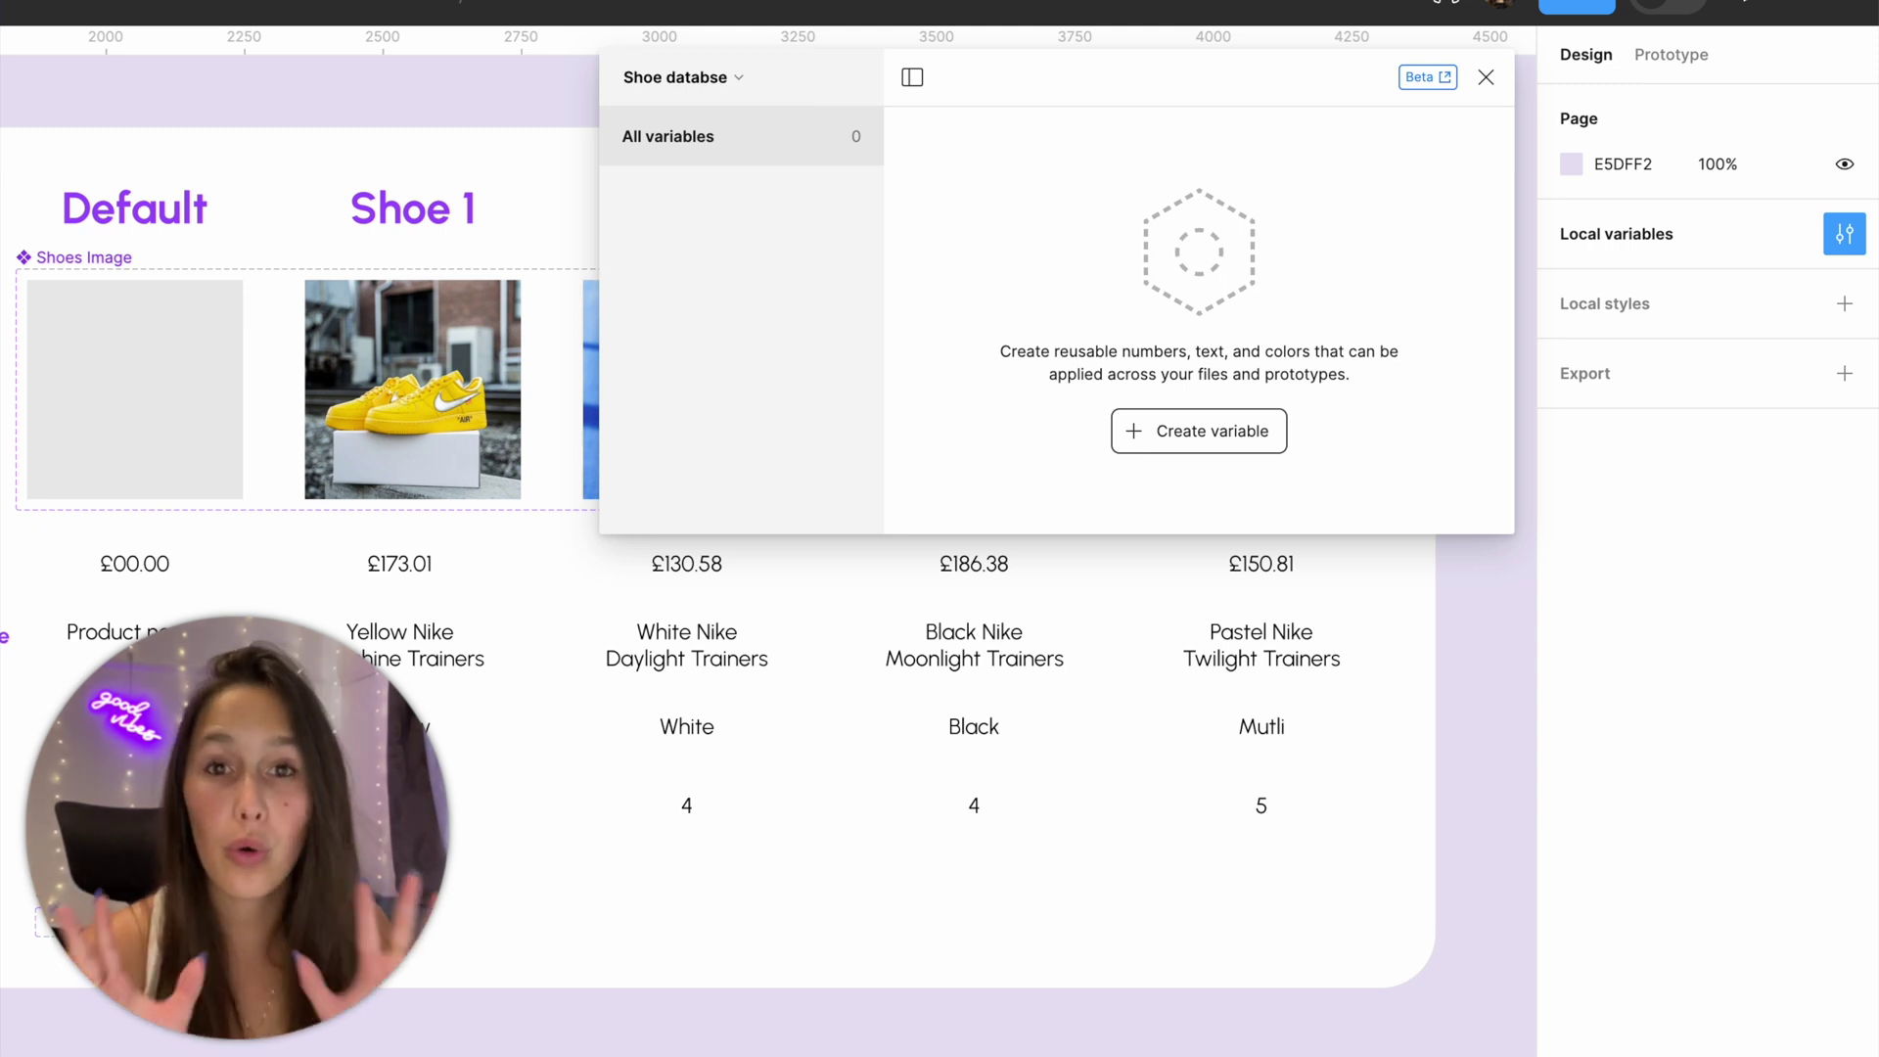
Create a number variable named Price in the collection.
click(1263, 435)
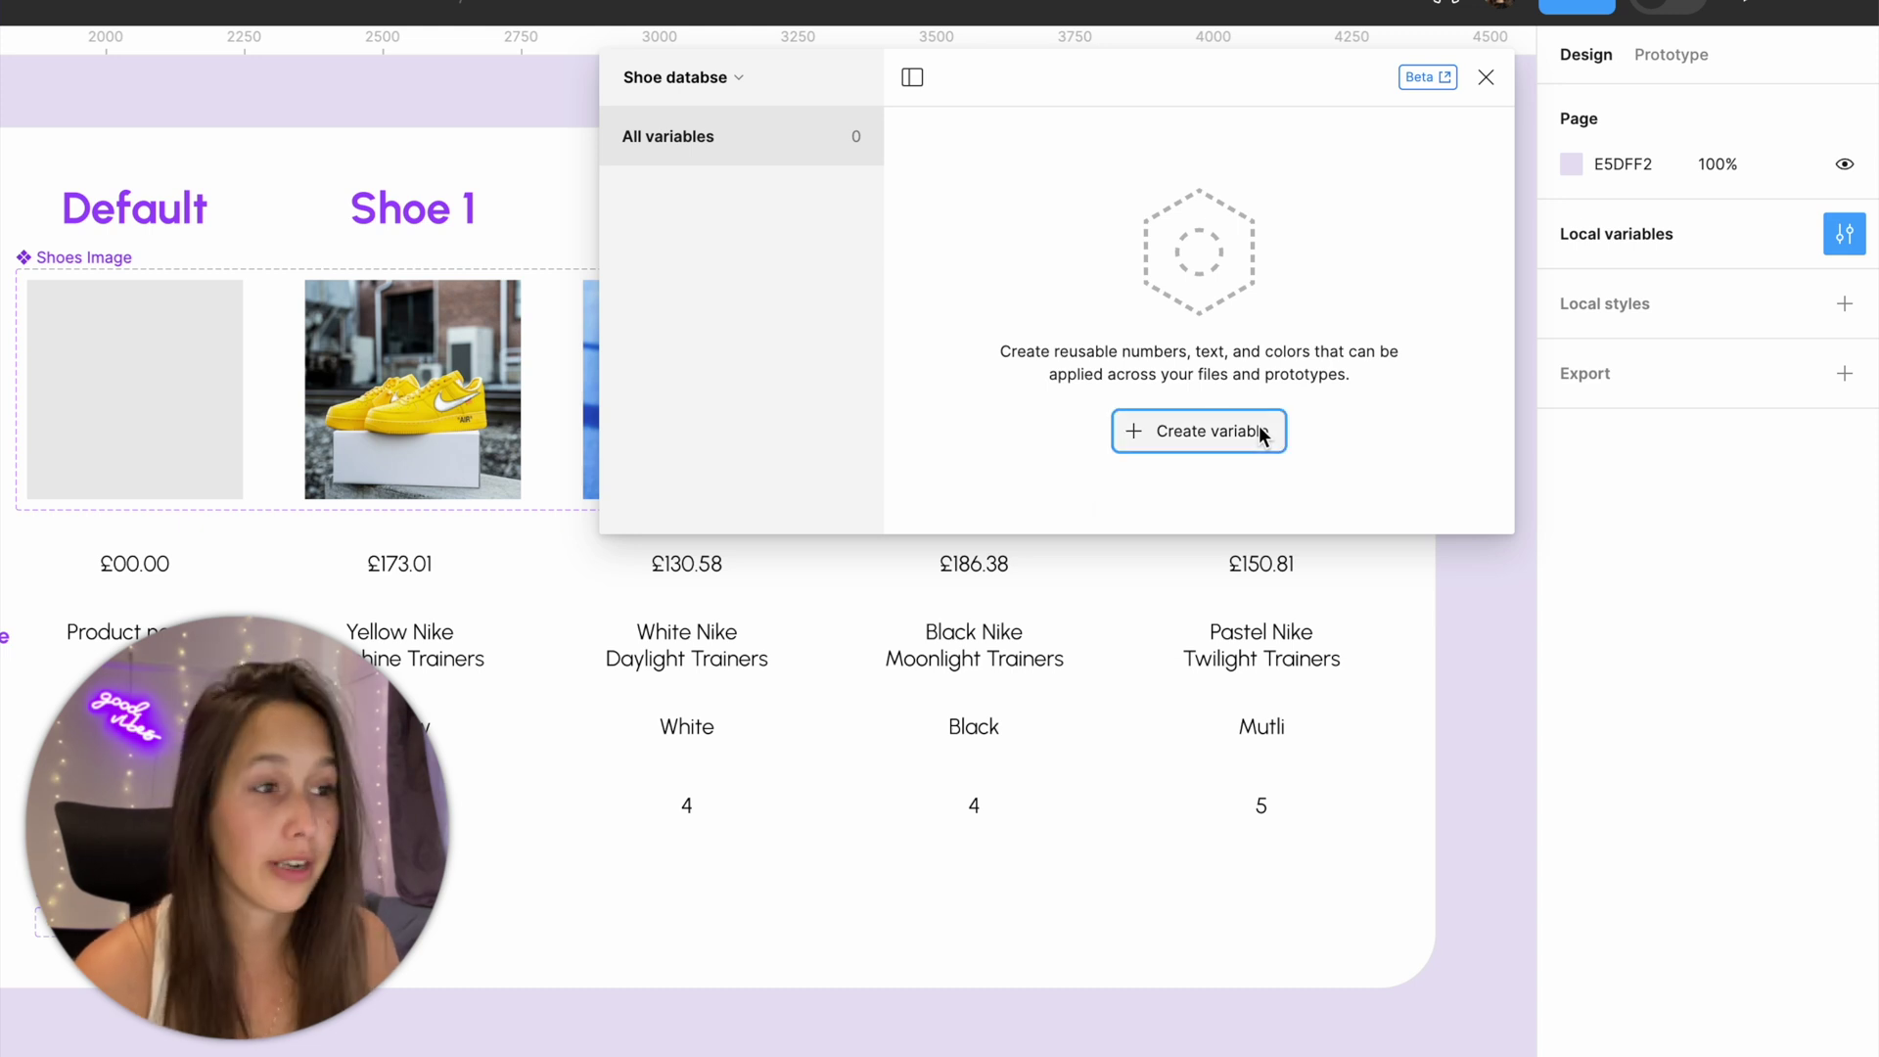
click(1226, 524)
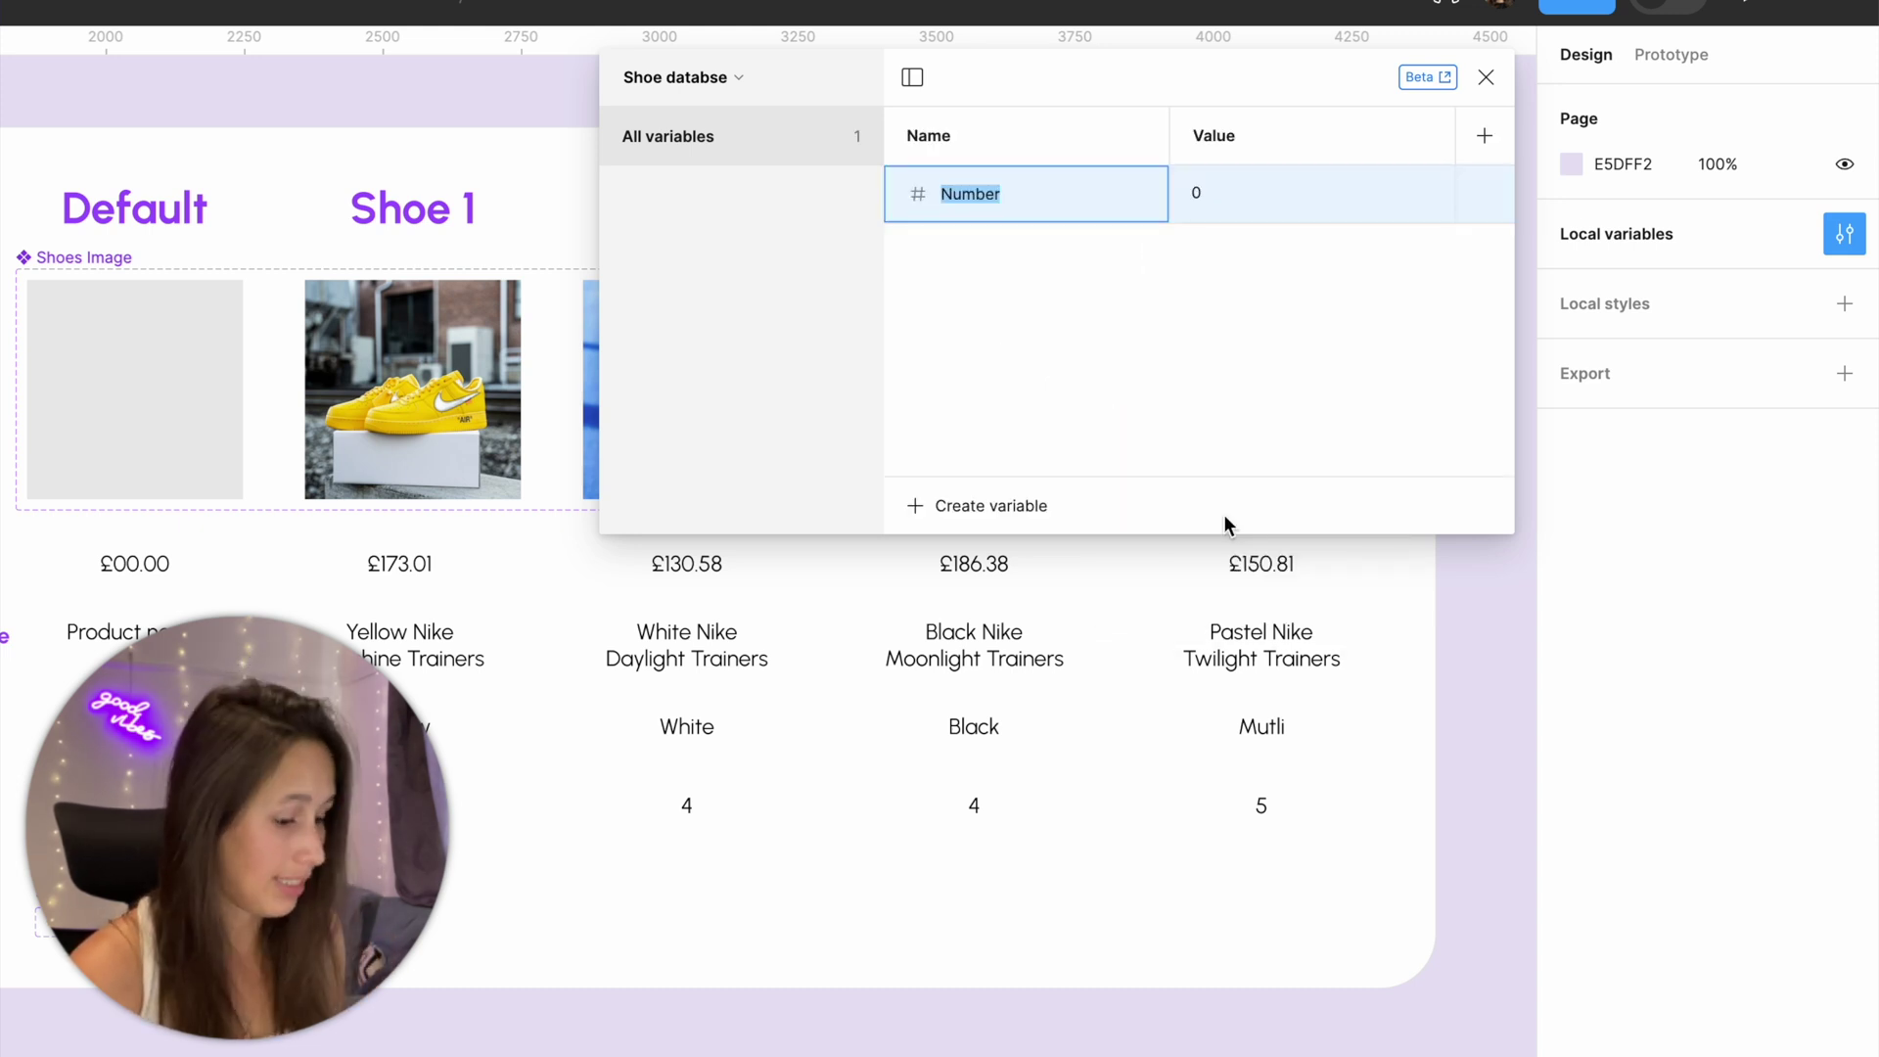
text(Price)
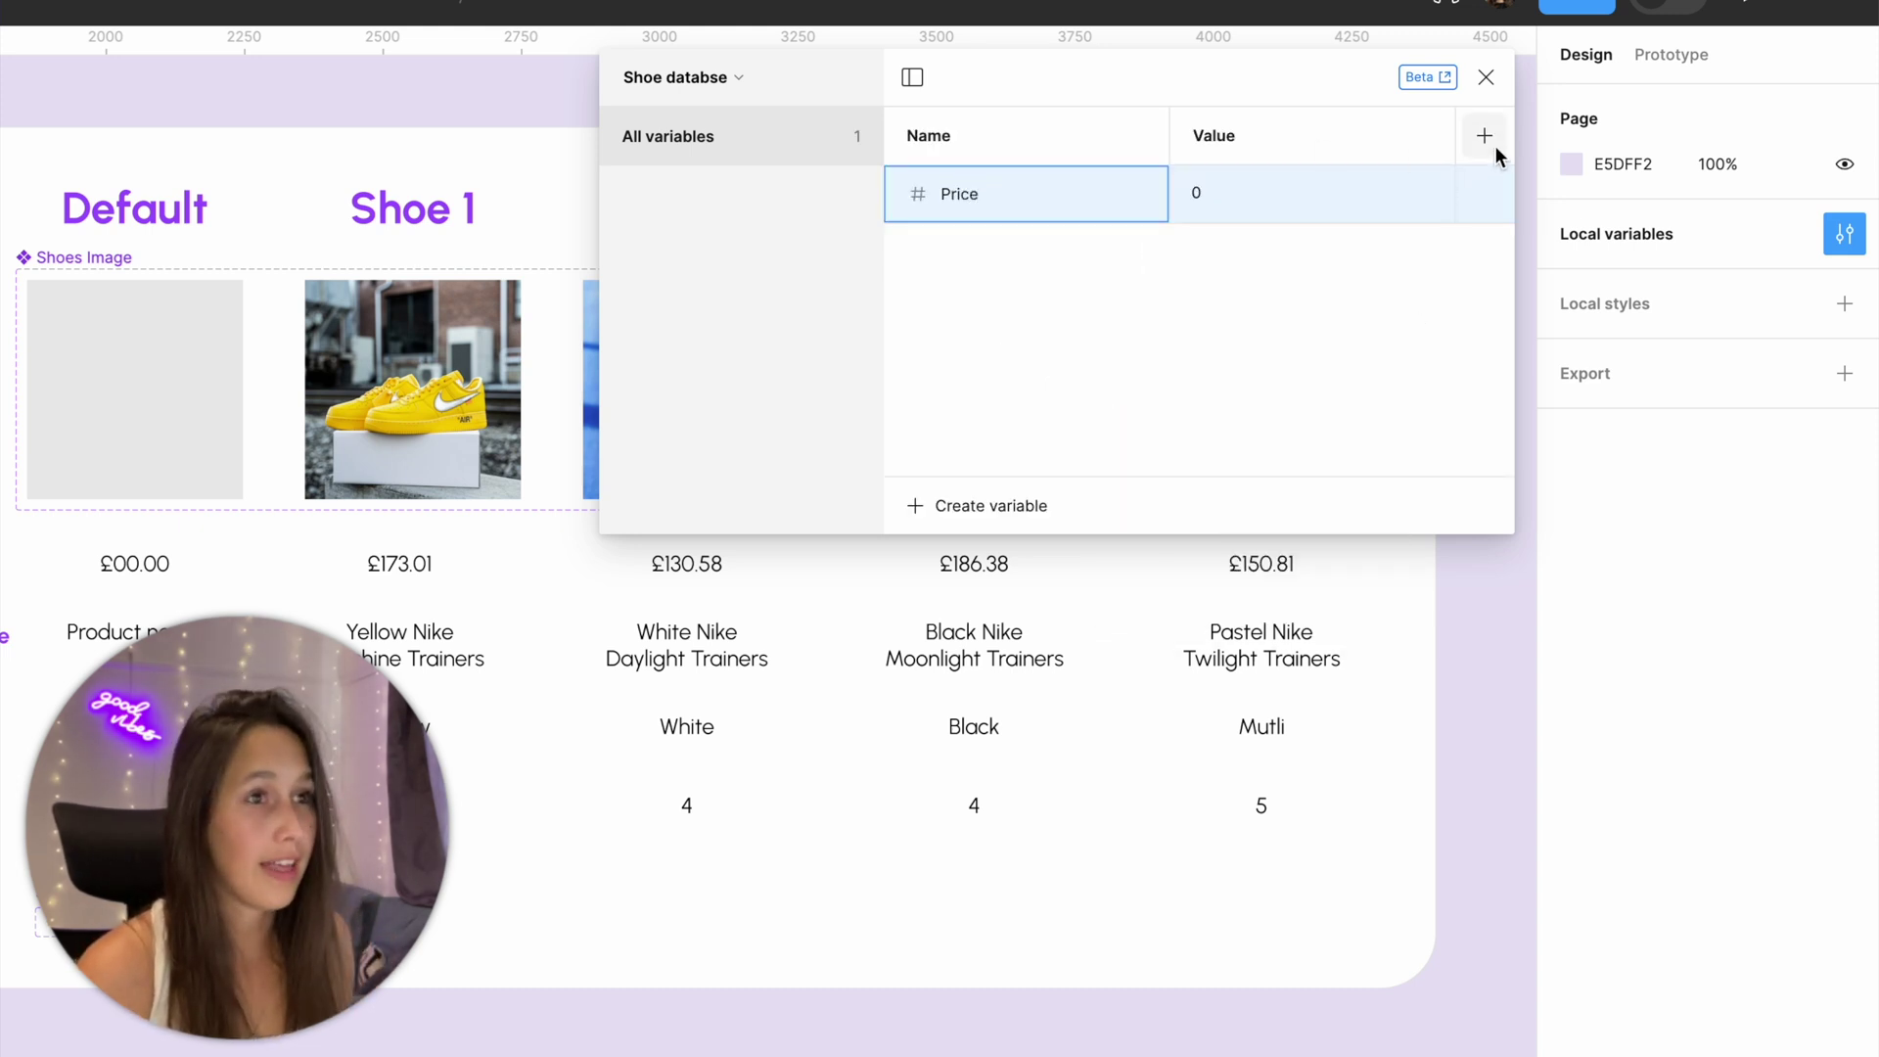
Add three more variable modes to the collection.
click(1496, 147)
click(1496, 147)
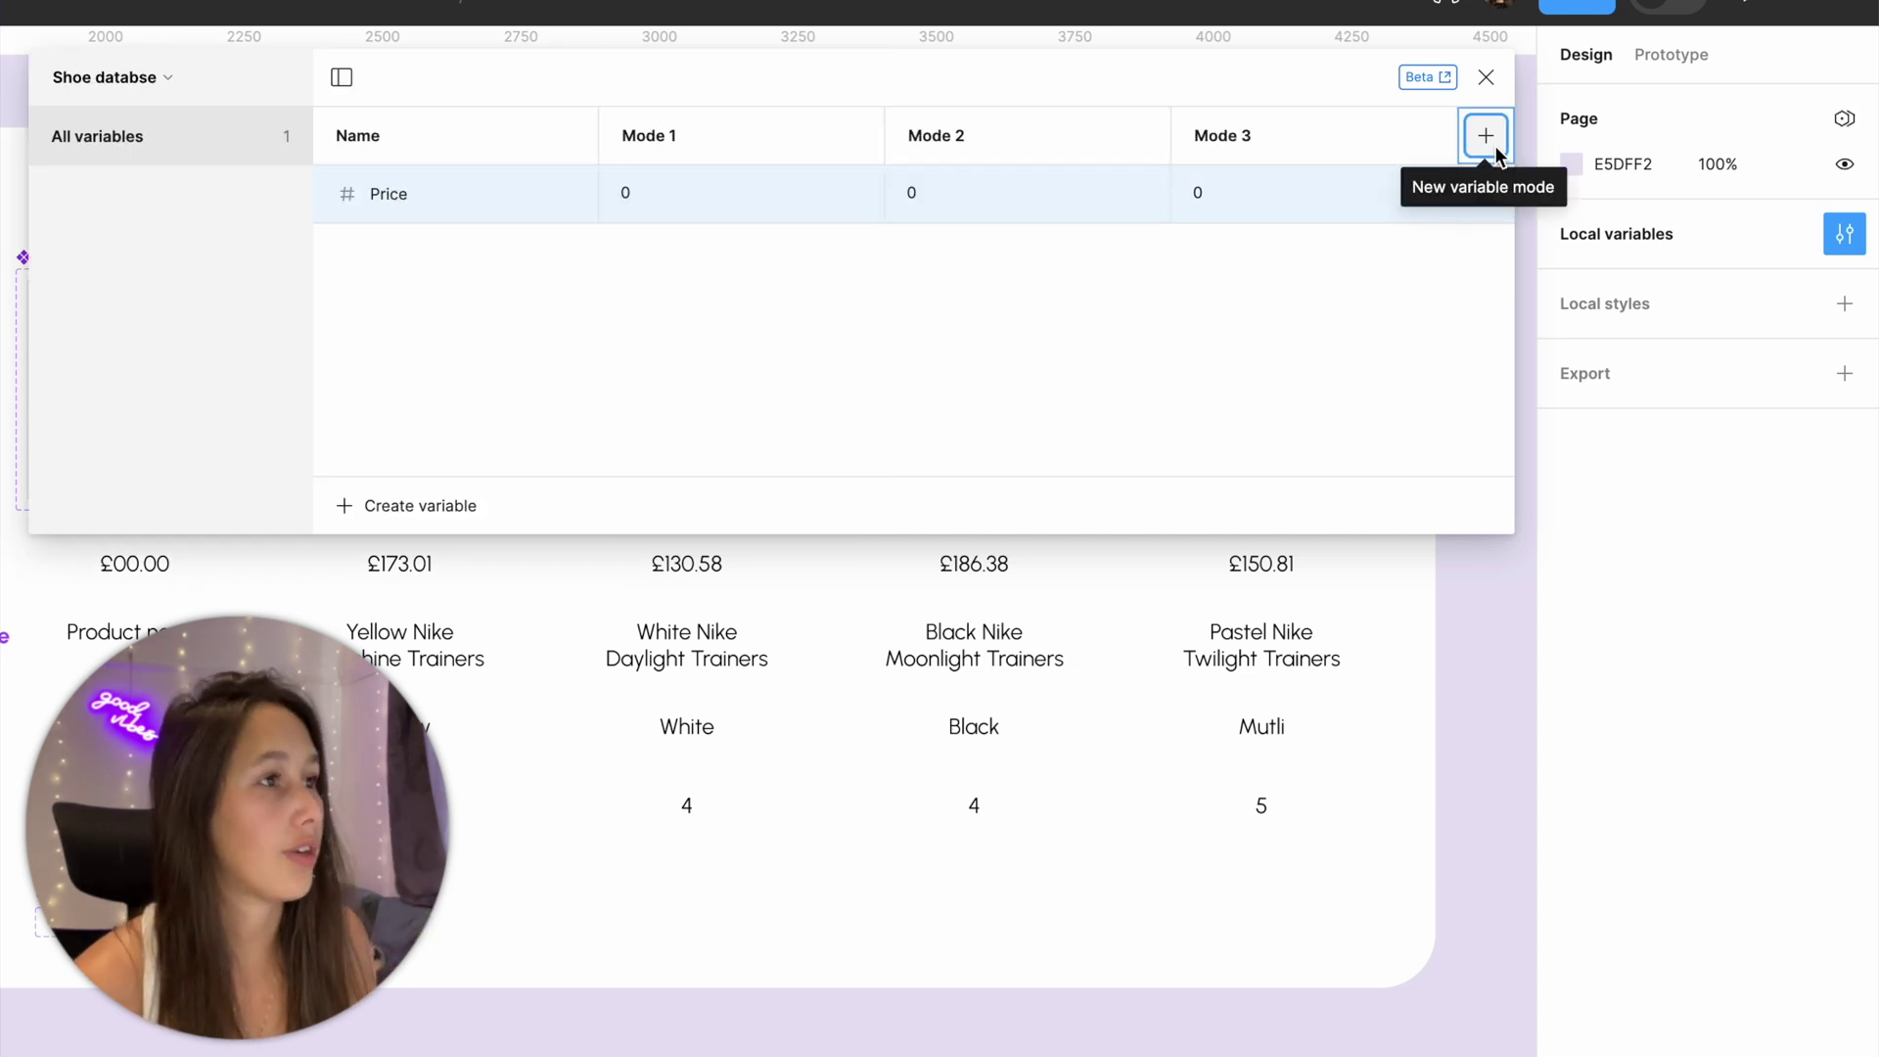
click(1496, 147)
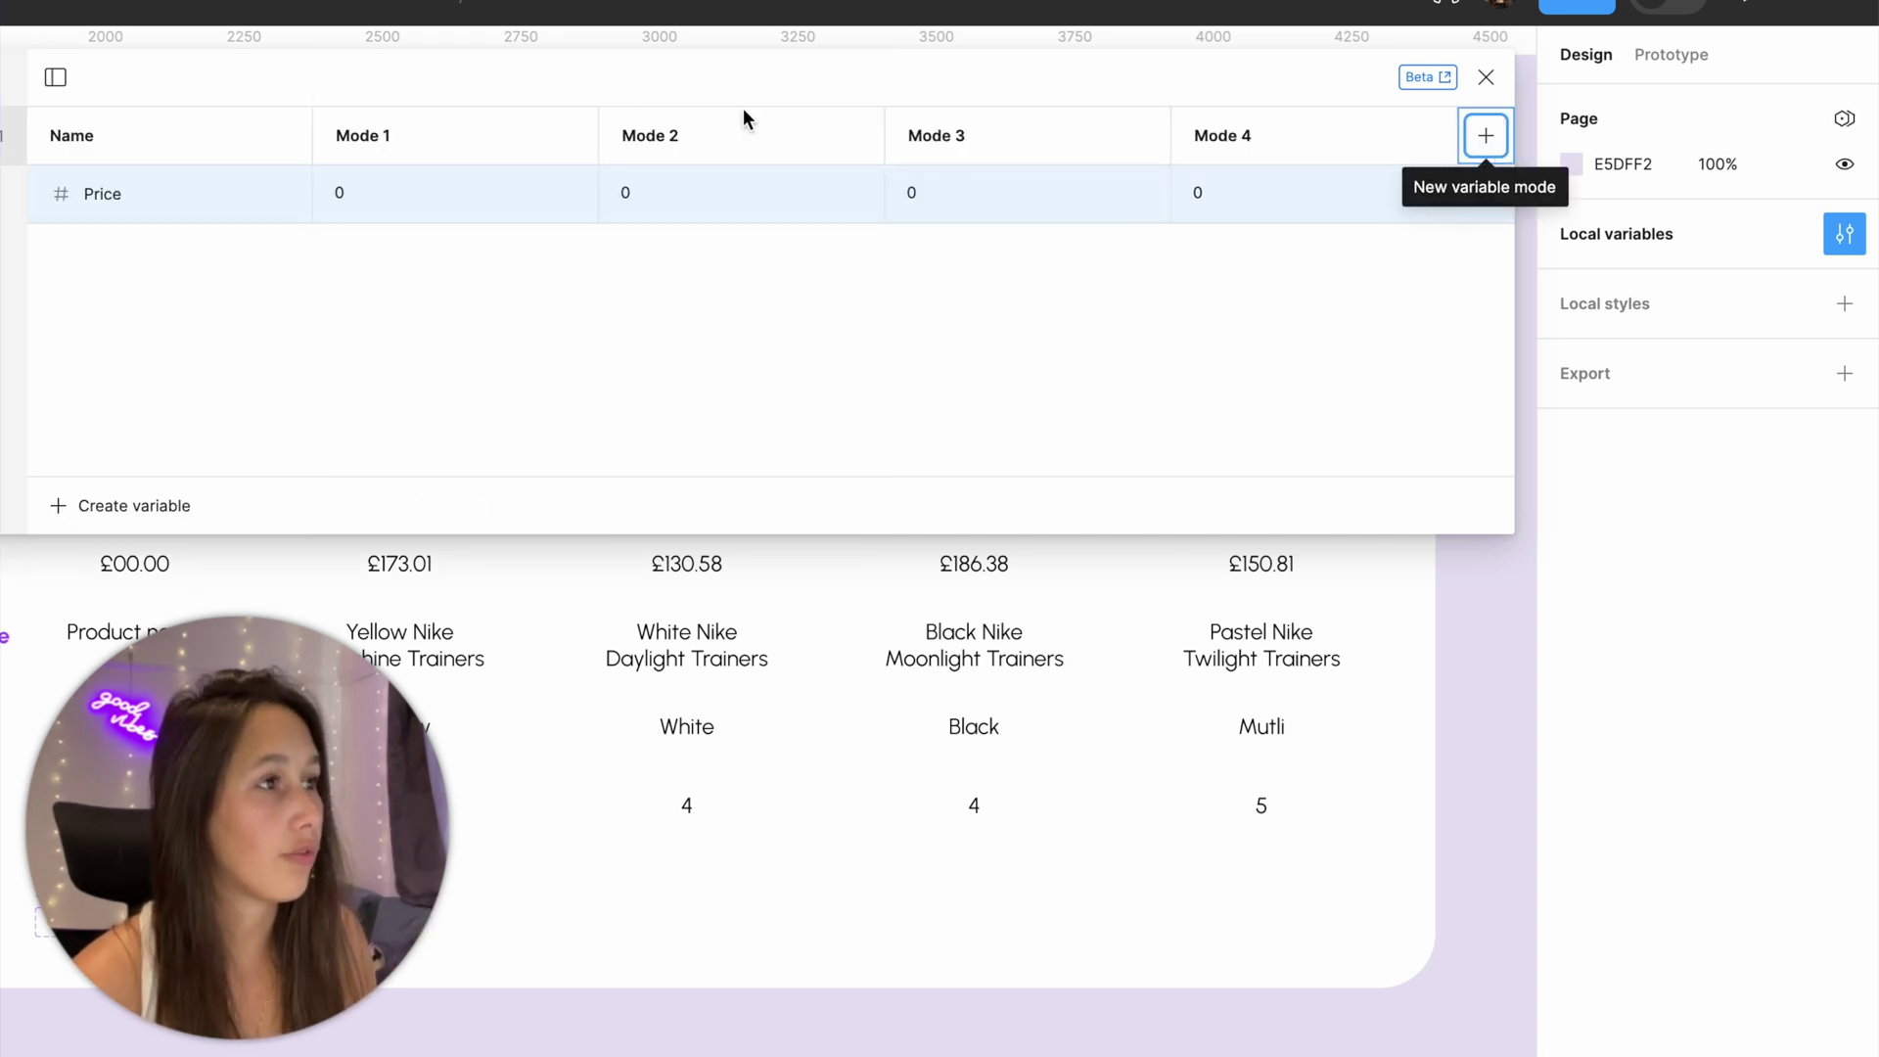
Rename the four variable modes Shoe 1, Shoe 2, Shoe 3 and Shoe 4.
double_click(365, 145)
text(Shoe 1)
double_click(669, 138)
text(Shoe 2)
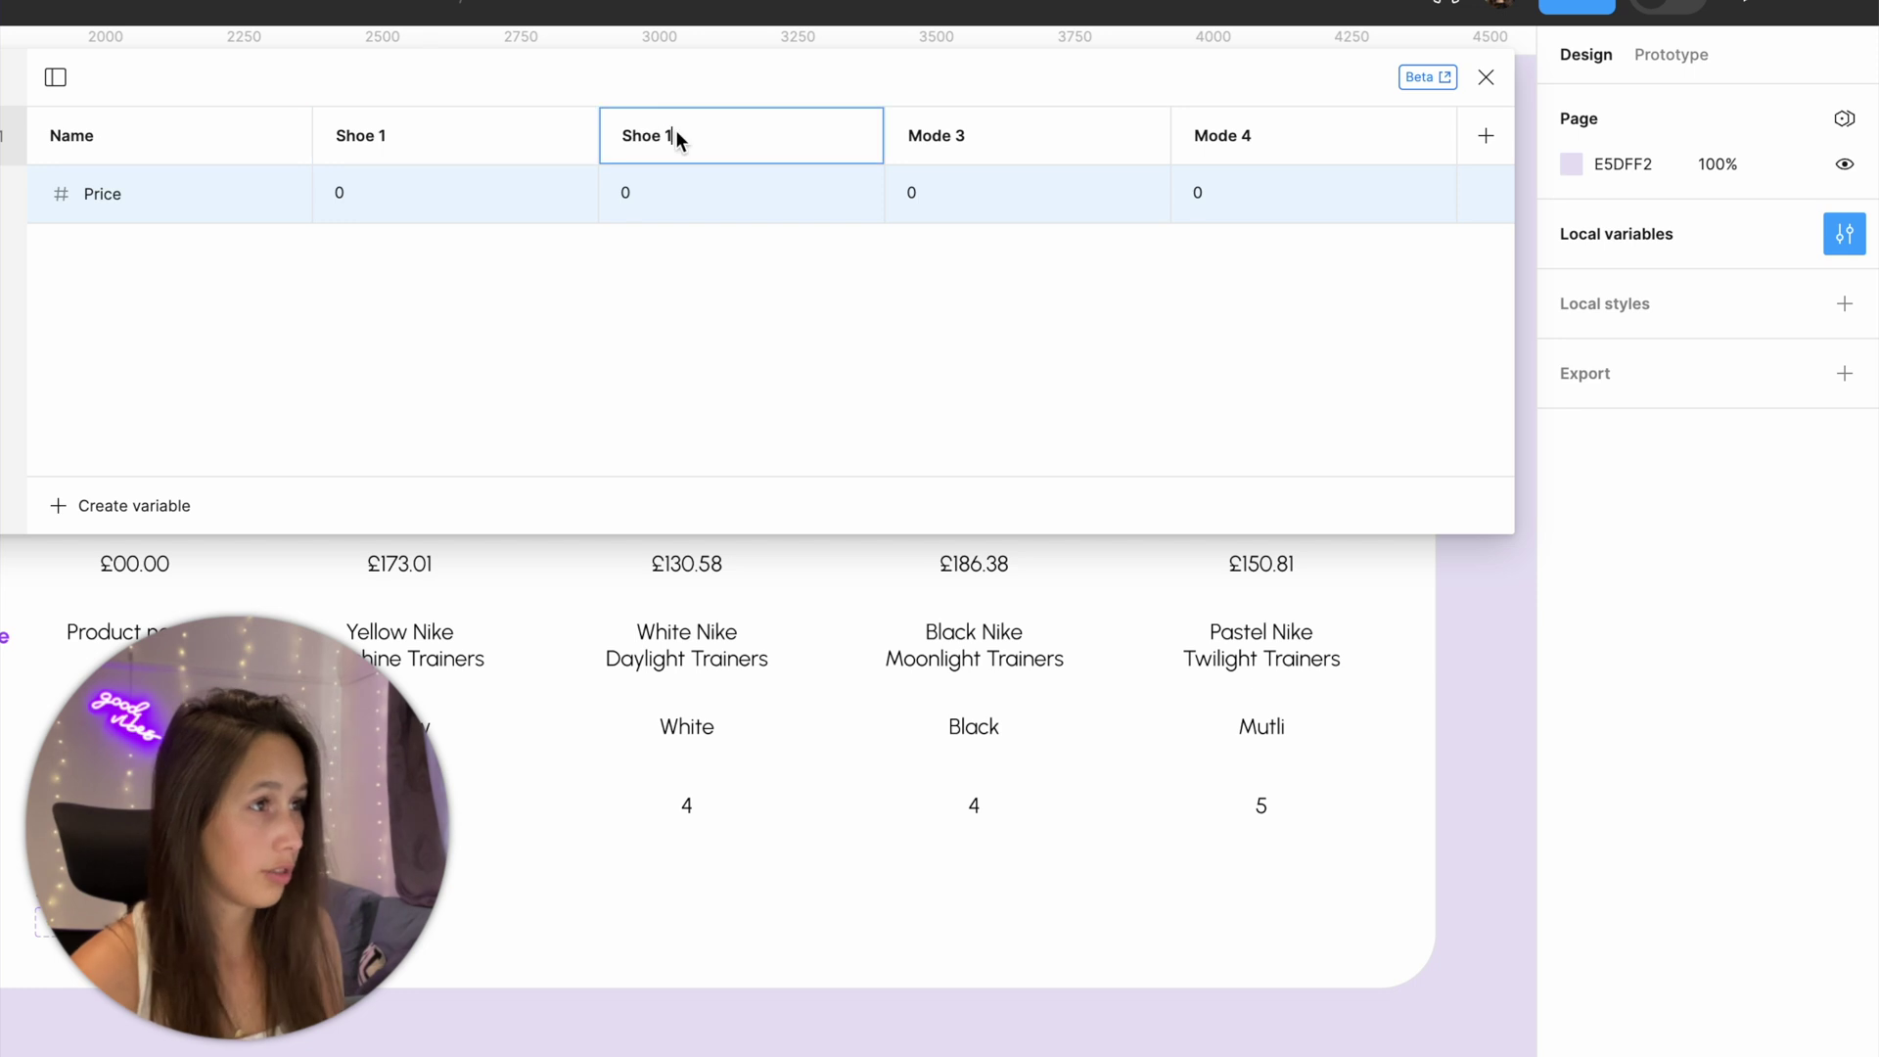
double_click(1091, 134)
text(Shoe 3)
key(Return)
double_click(1288, 147)
text(Shoe 4)
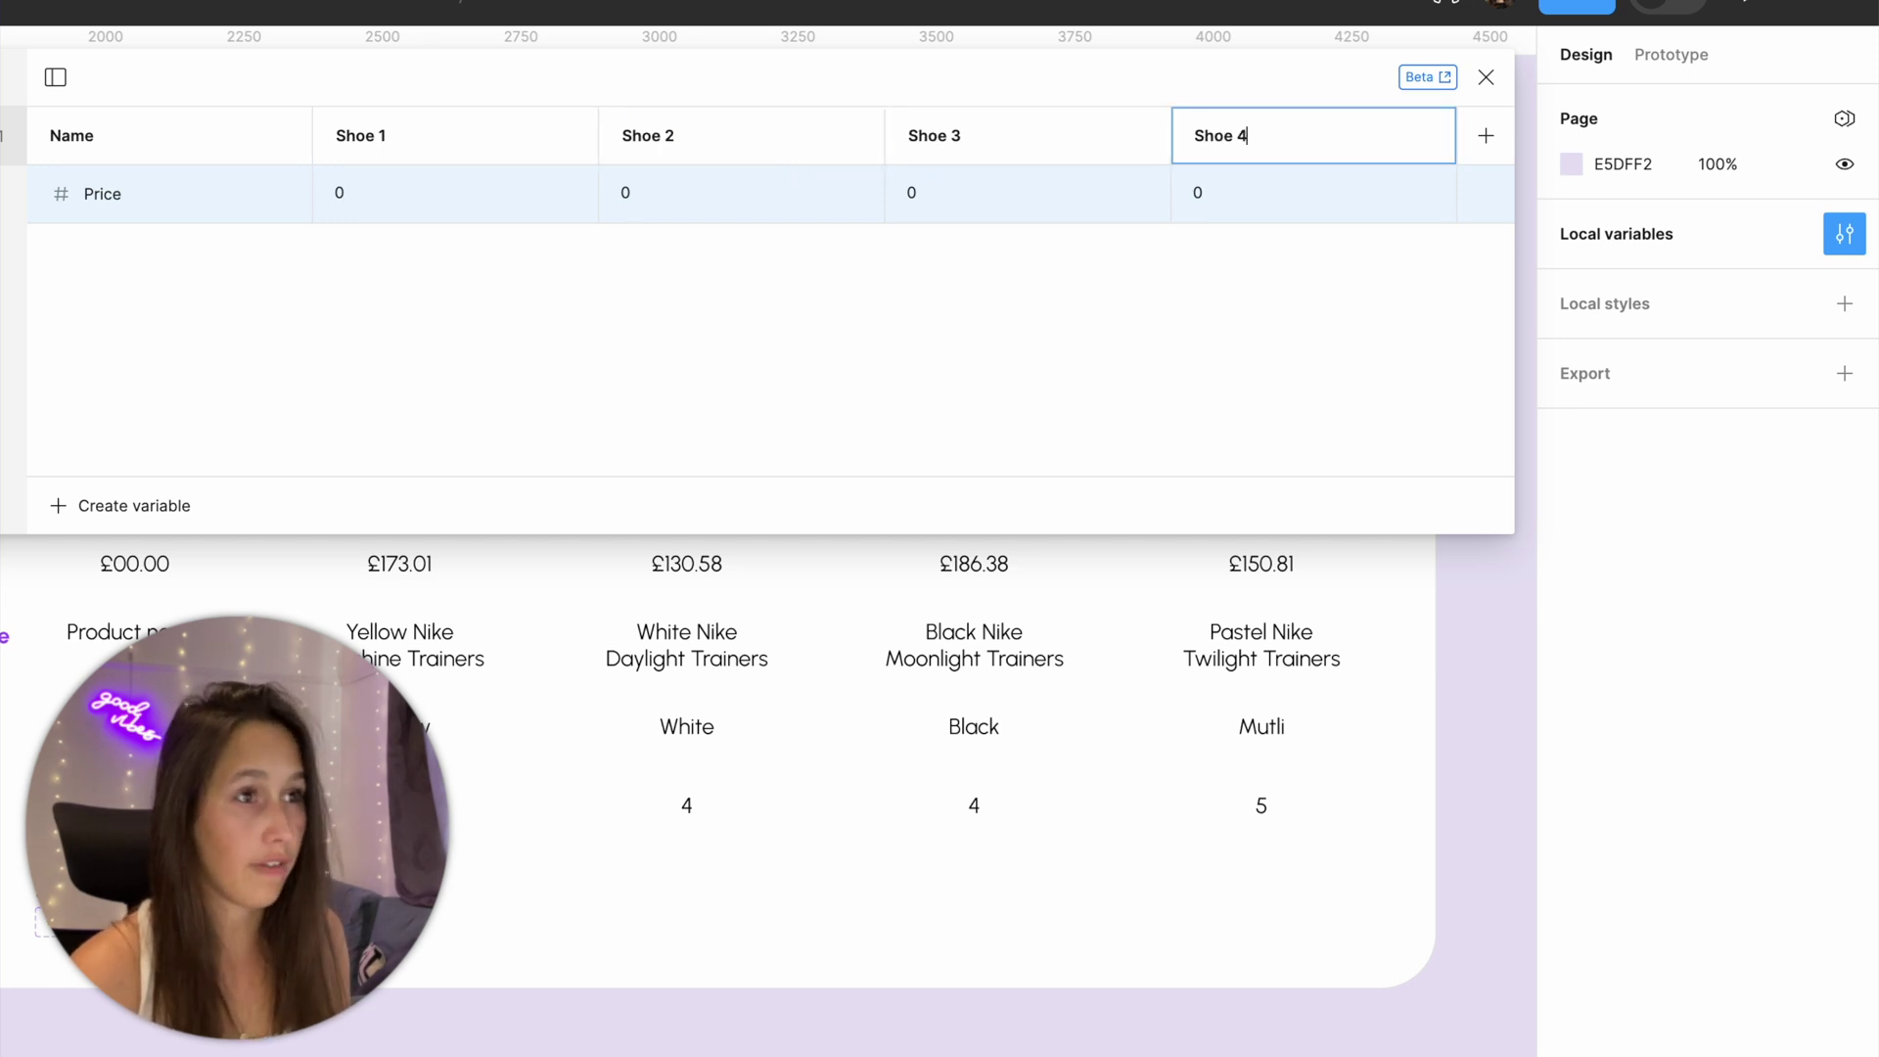
Set the Price variable to 173.01 for Shoe 1, 130.58 for Shoe 2, 186.38 for Shoe 3 and 150.81 for Shoe 4.
click(404, 186)
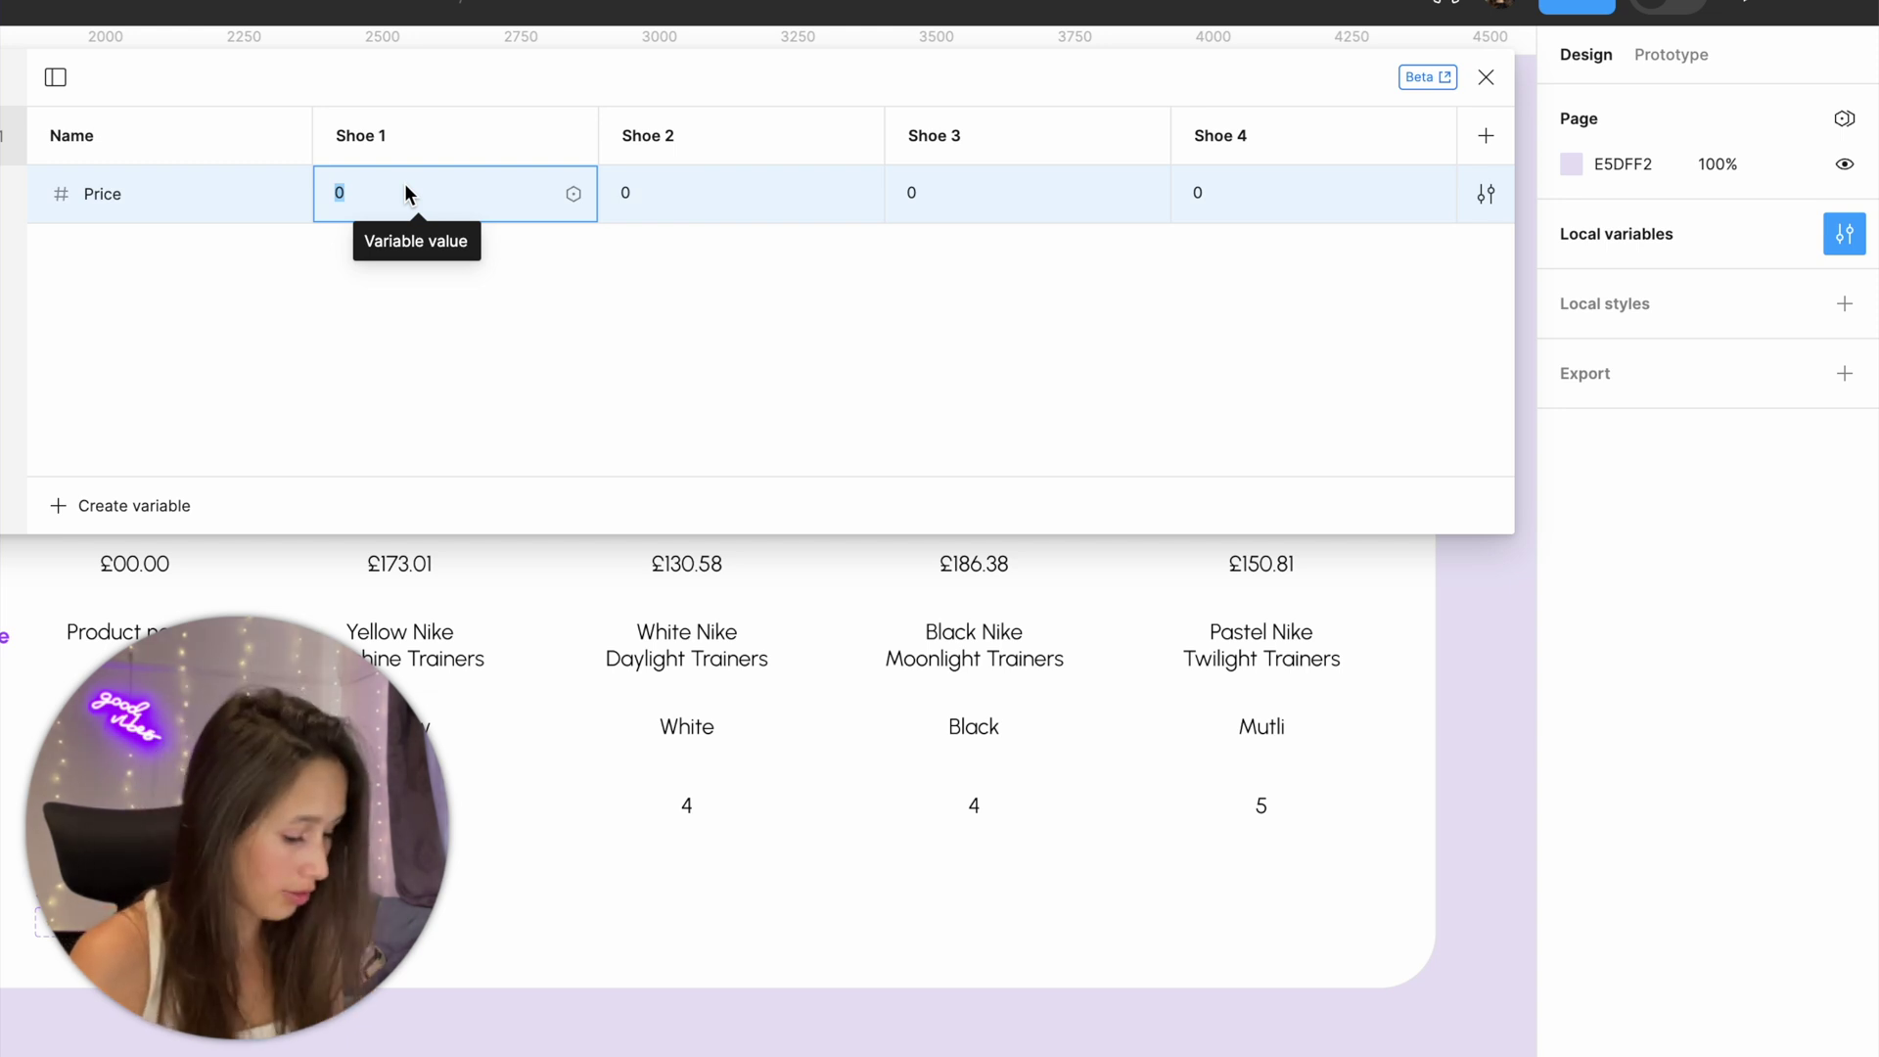
text(173.01)
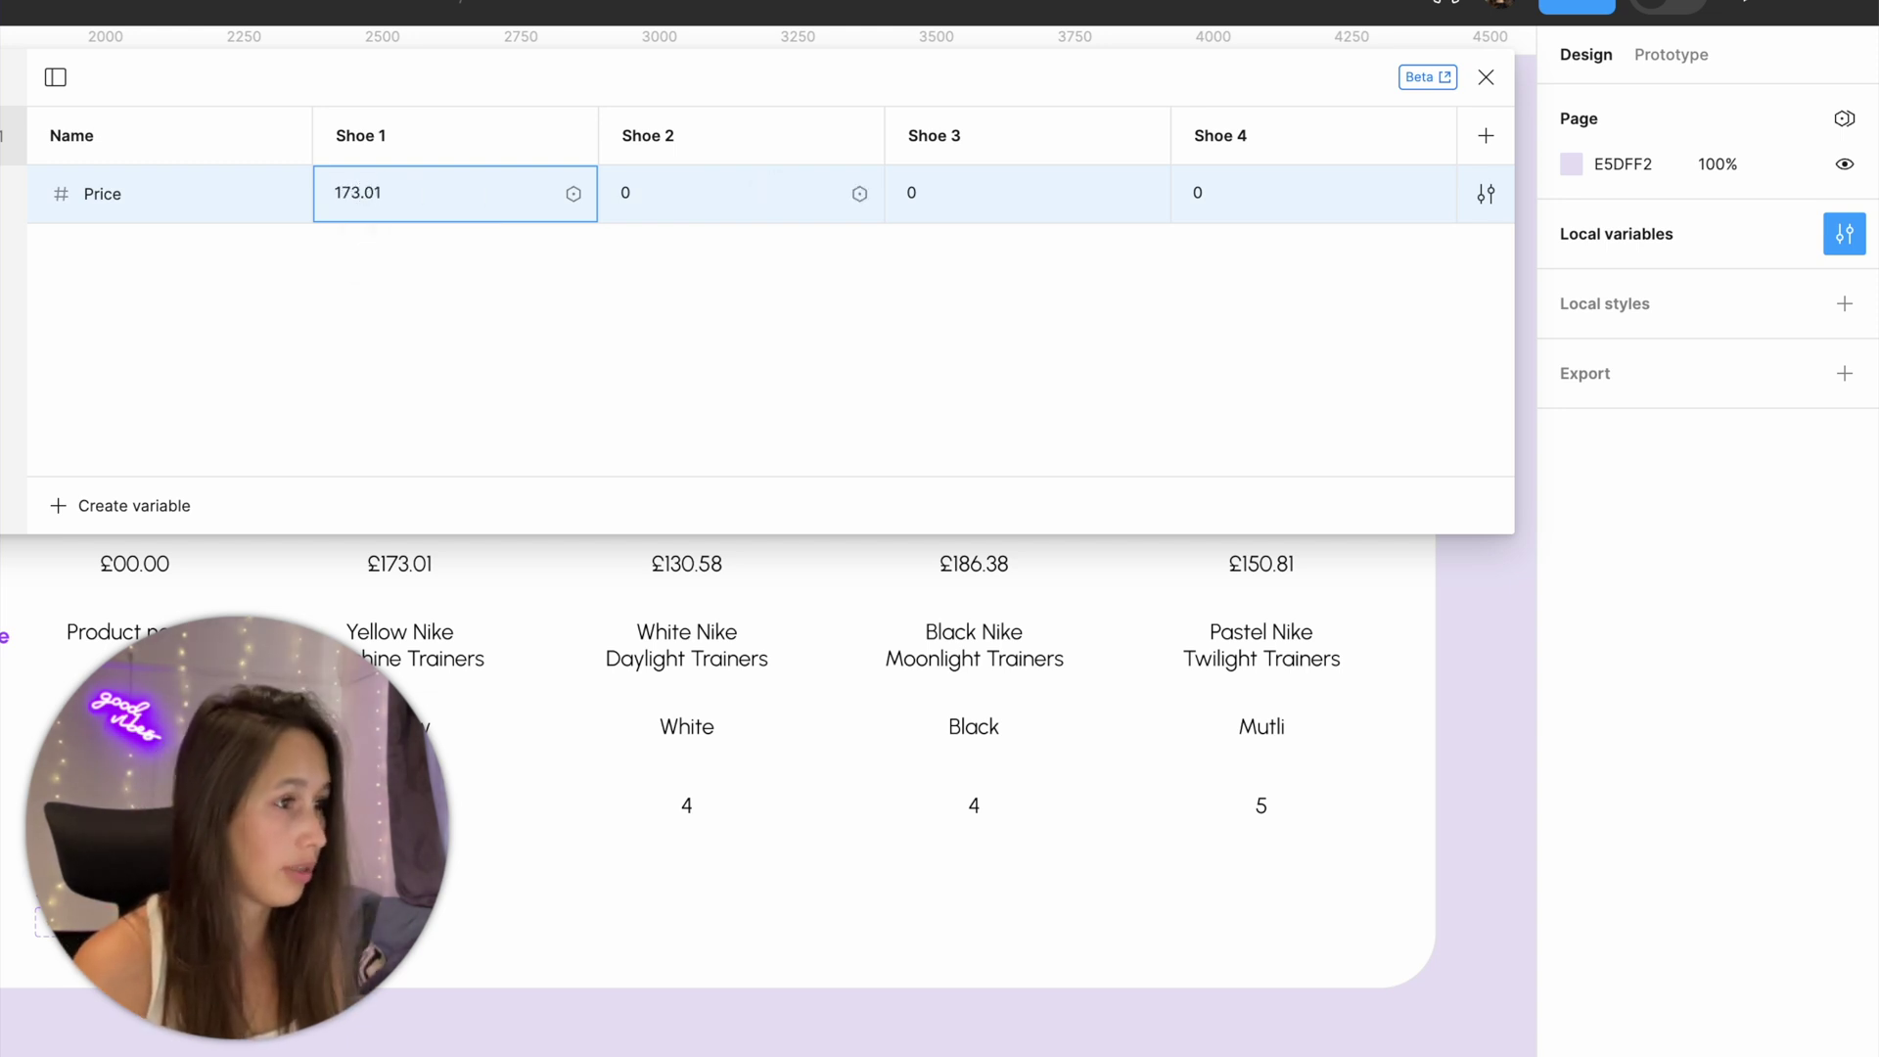
key(Tab)
text(130.58)
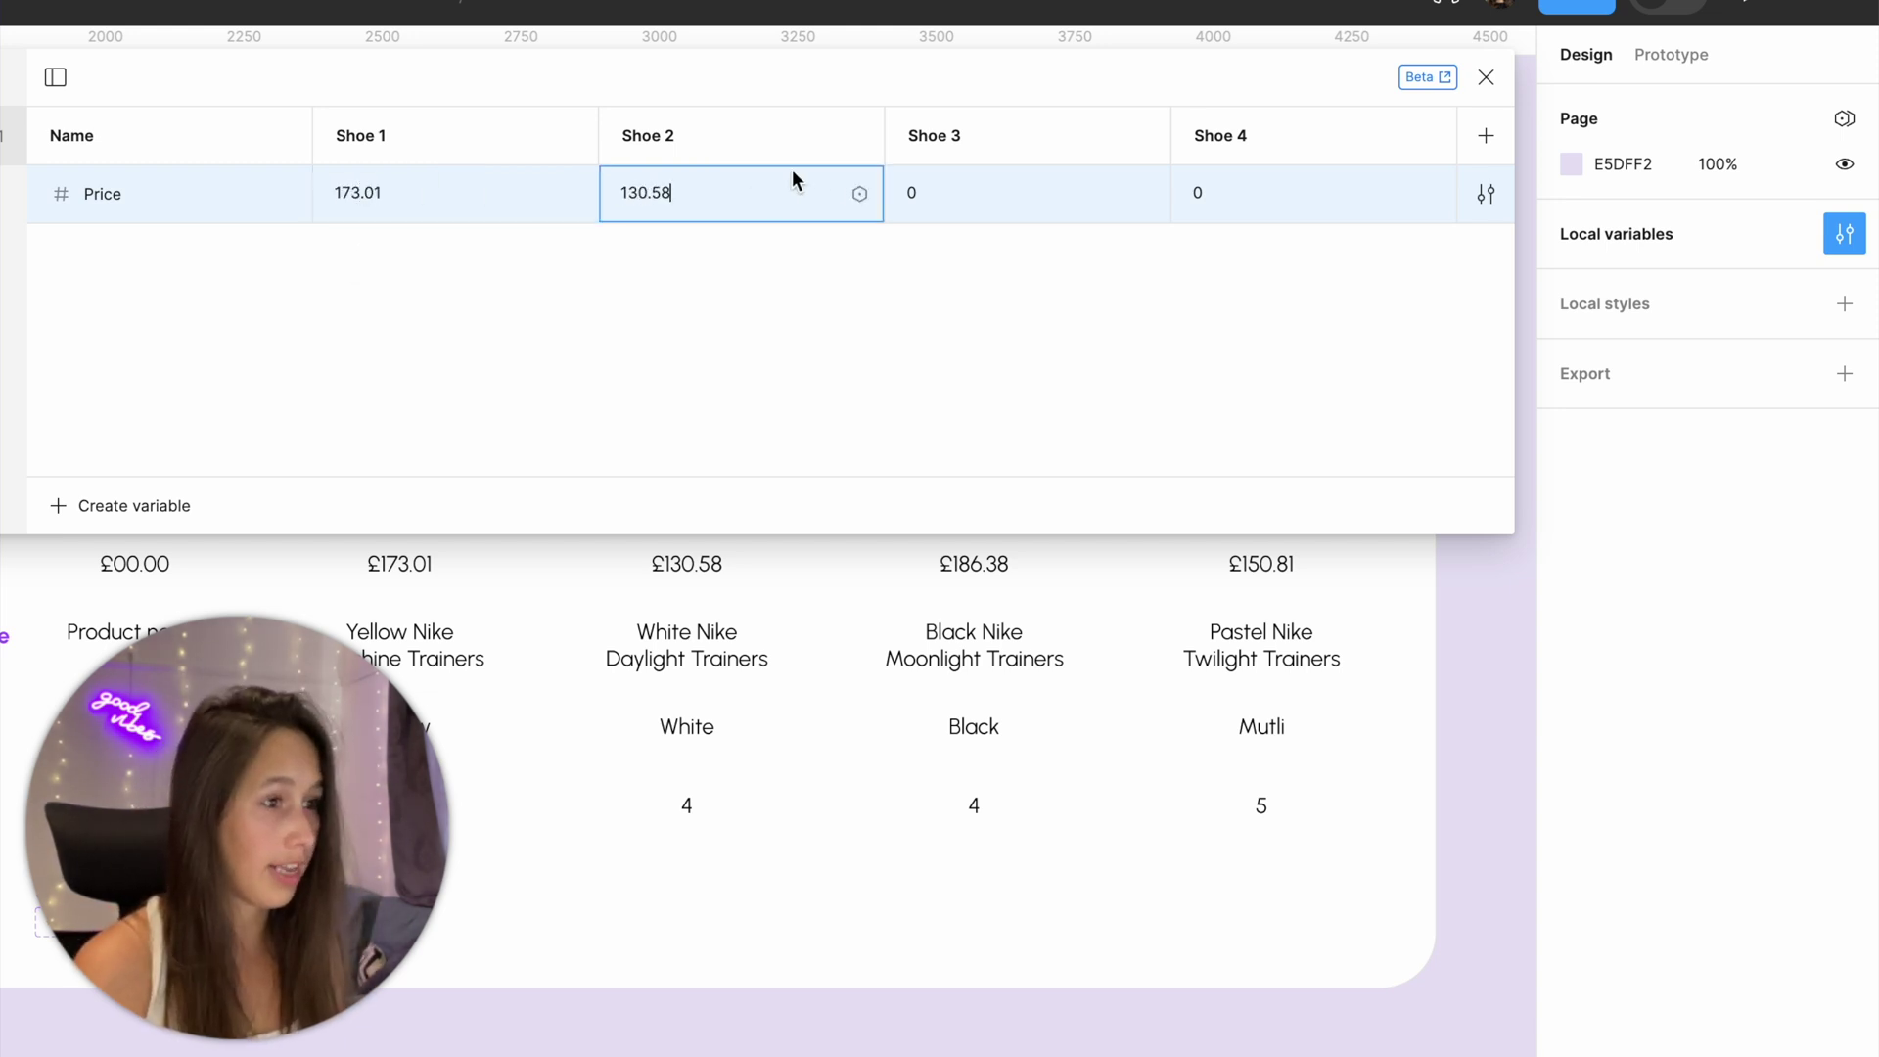
click(994, 183)
text(186.38)
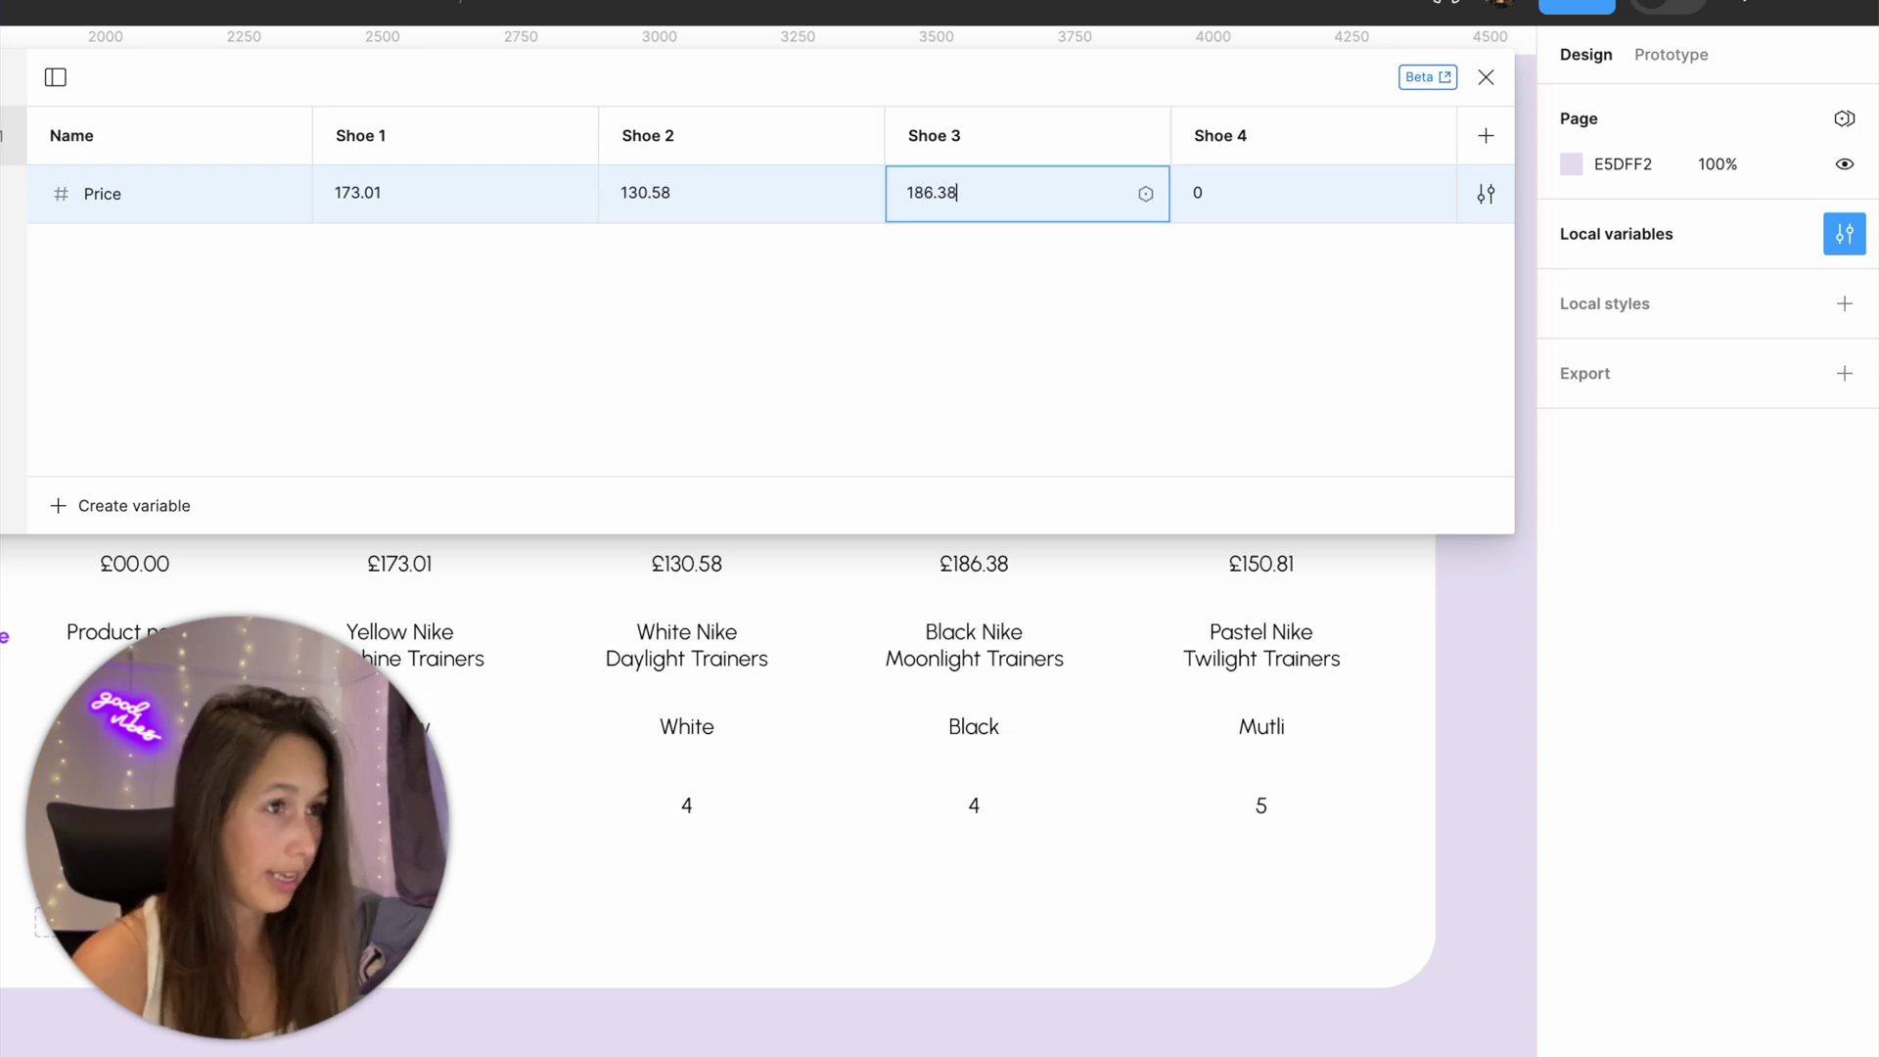
key(Tab)
text(150)
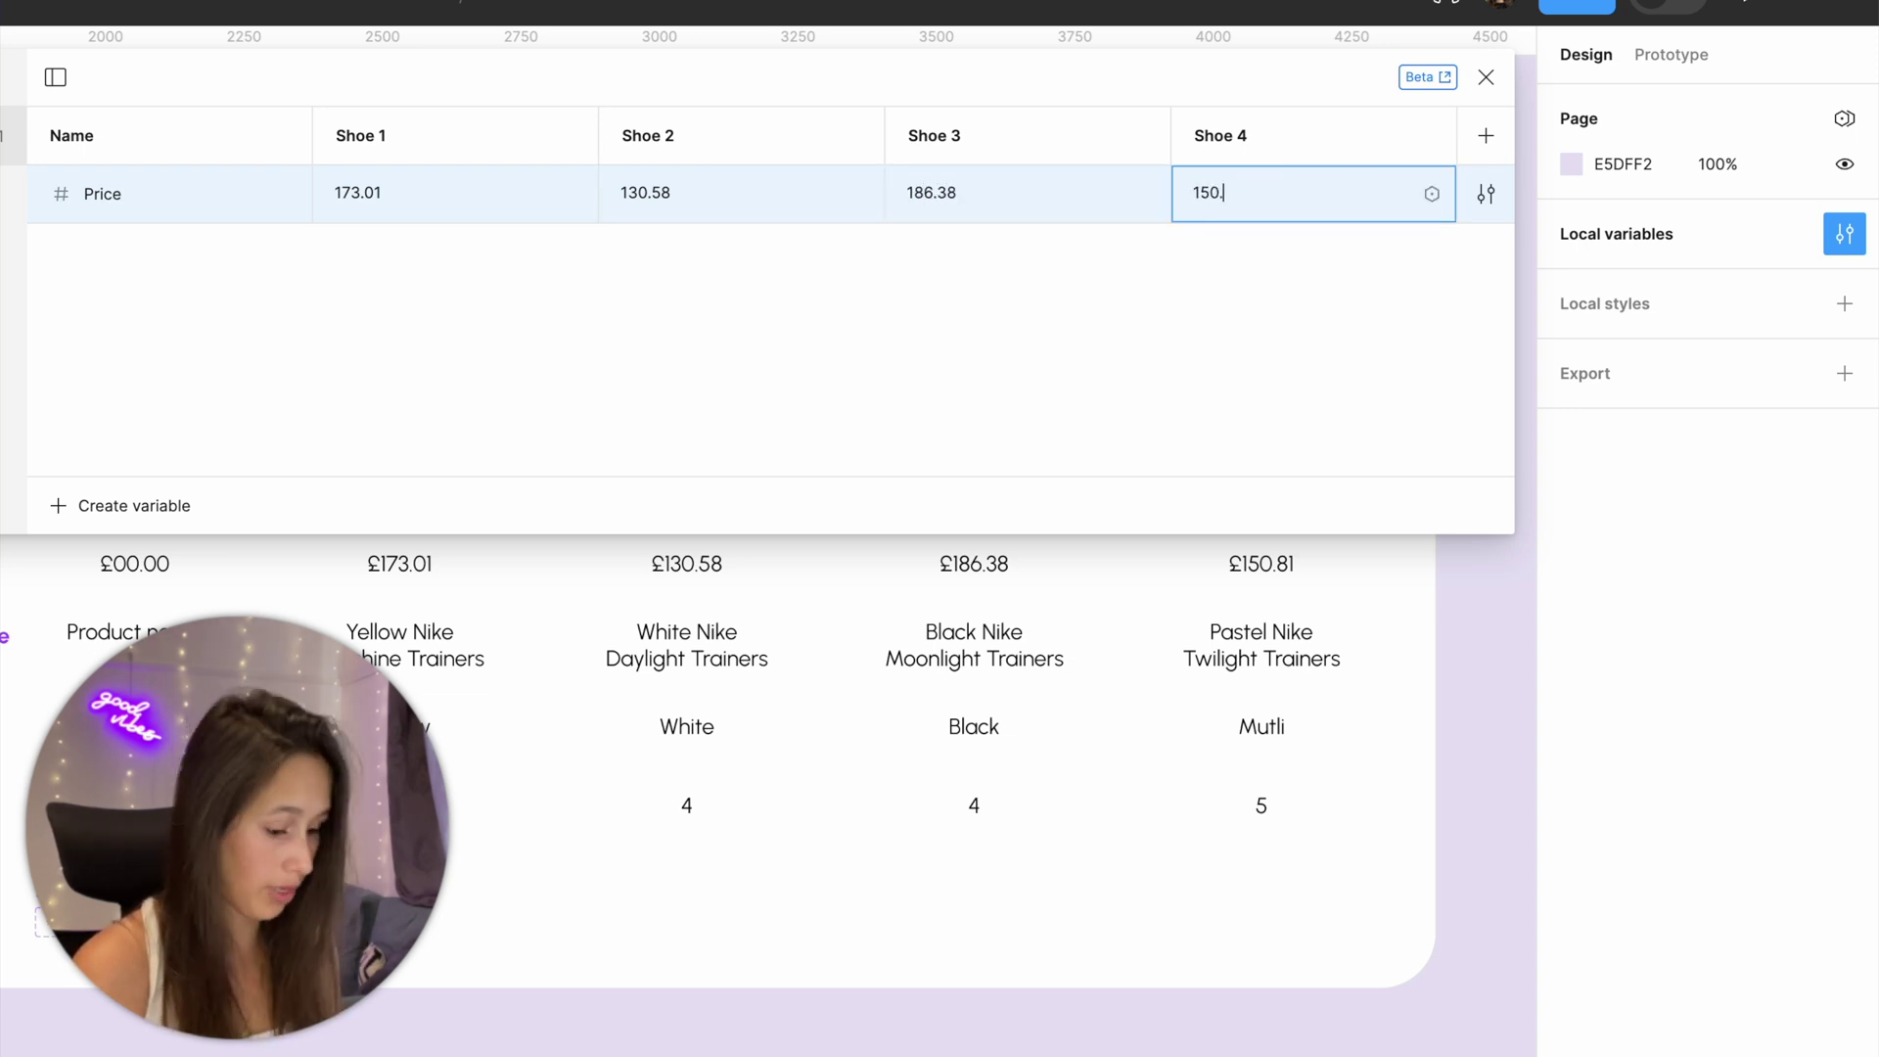
text(.81)
key(Return)
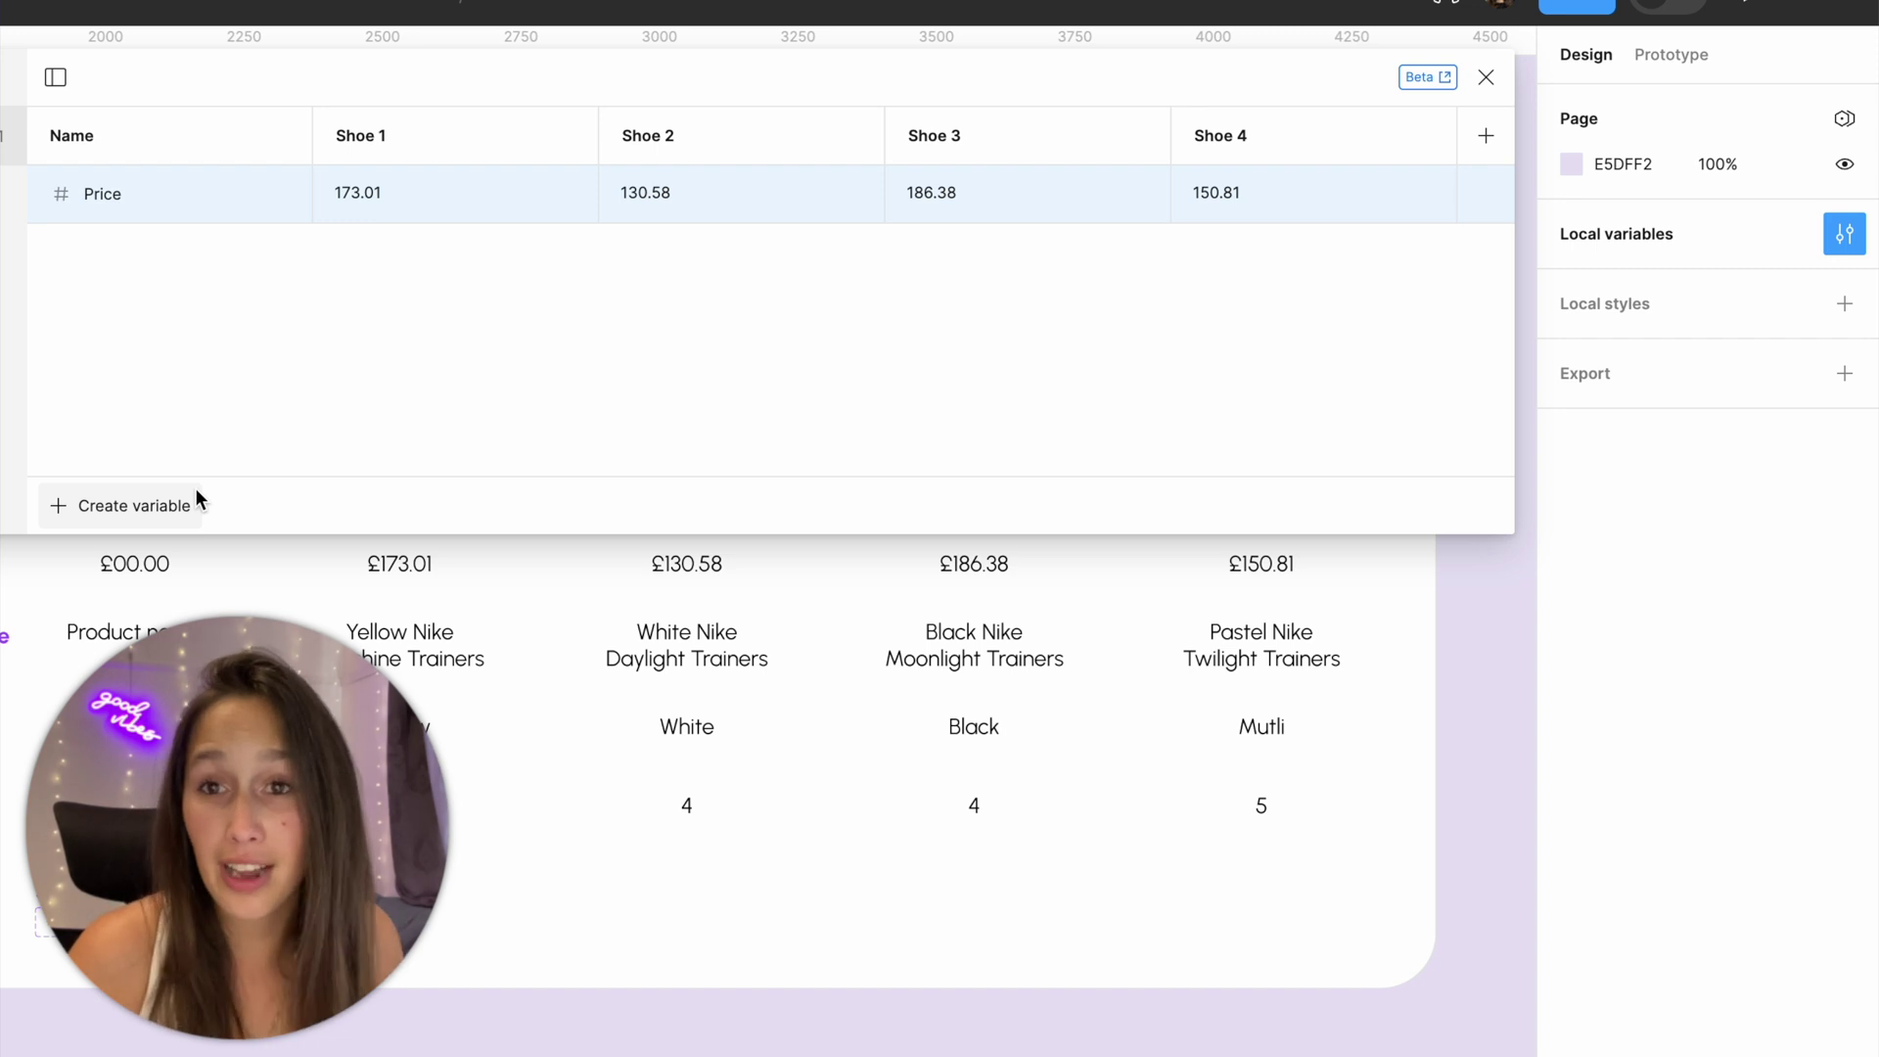
Add Product Name and Colour text variables and a Rating number variable, with each shoe's values from the database table.
click(188, 505)
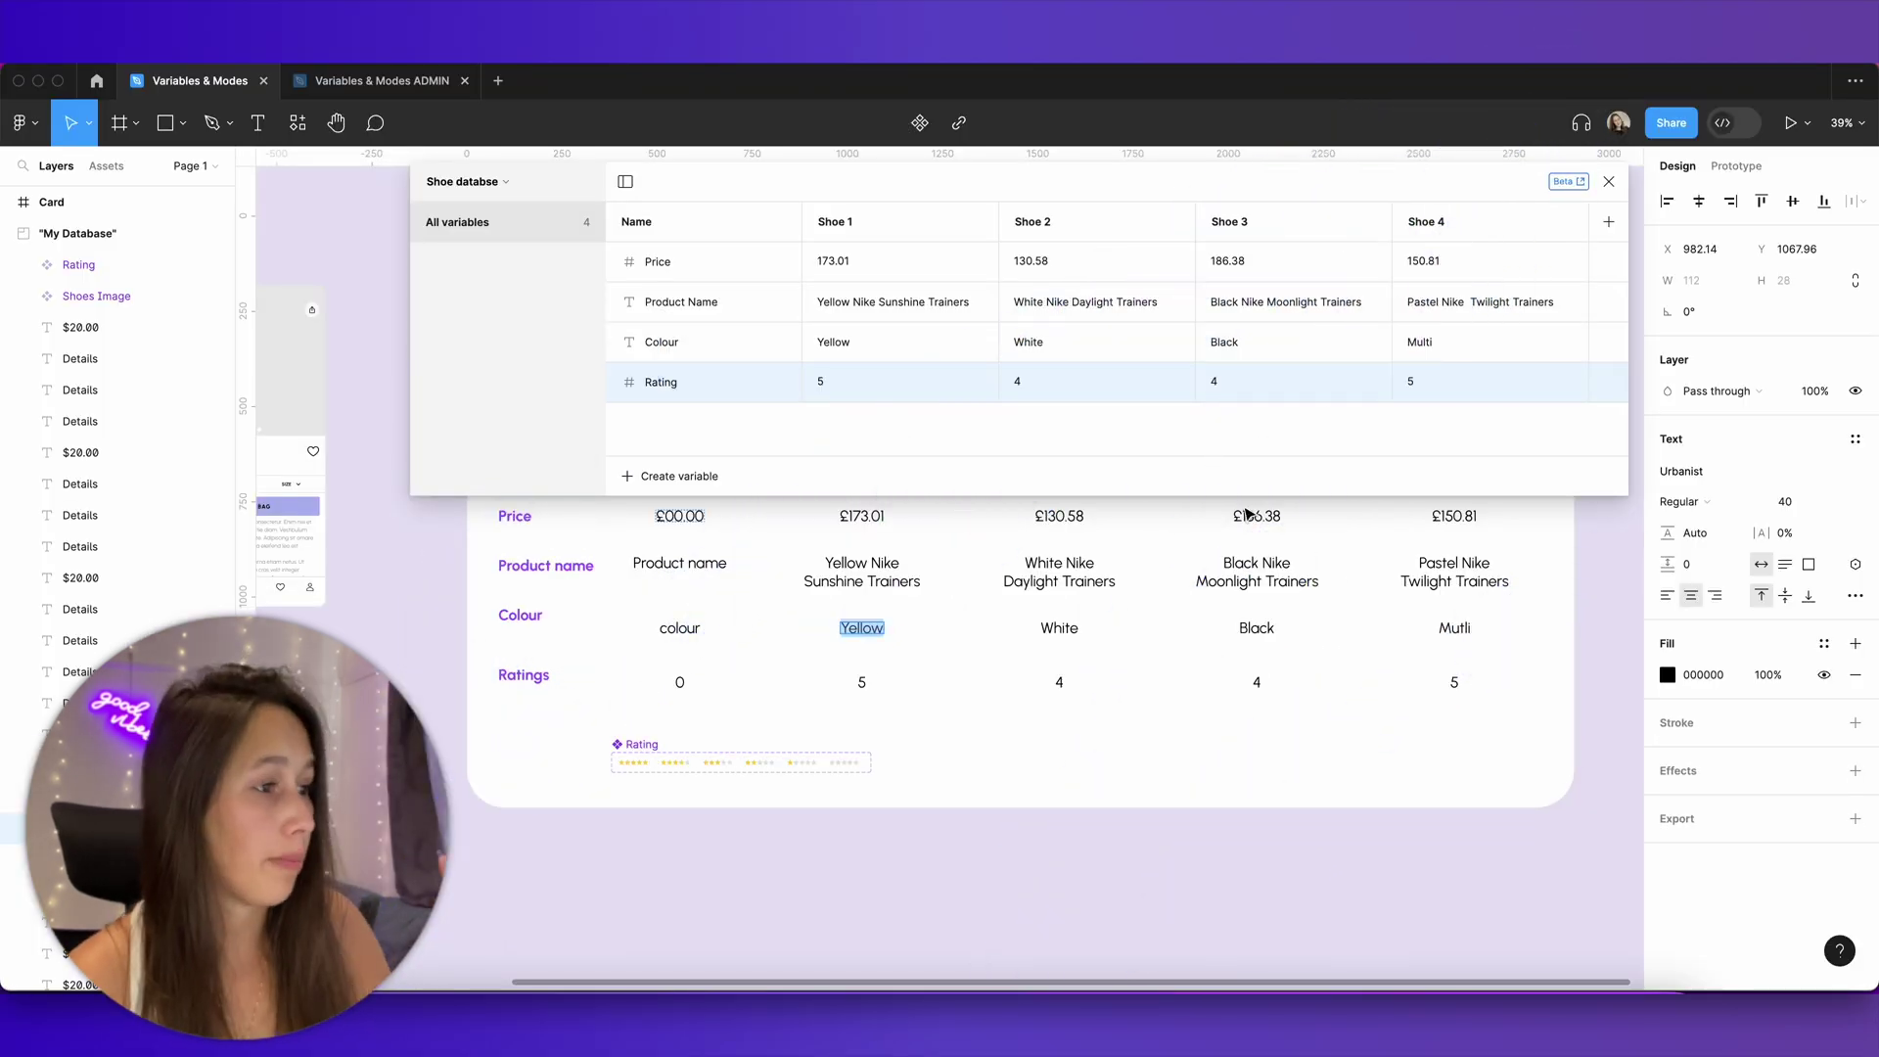
scroll(1153, 558, up, 5)
scroll(628, 800, down, 2)
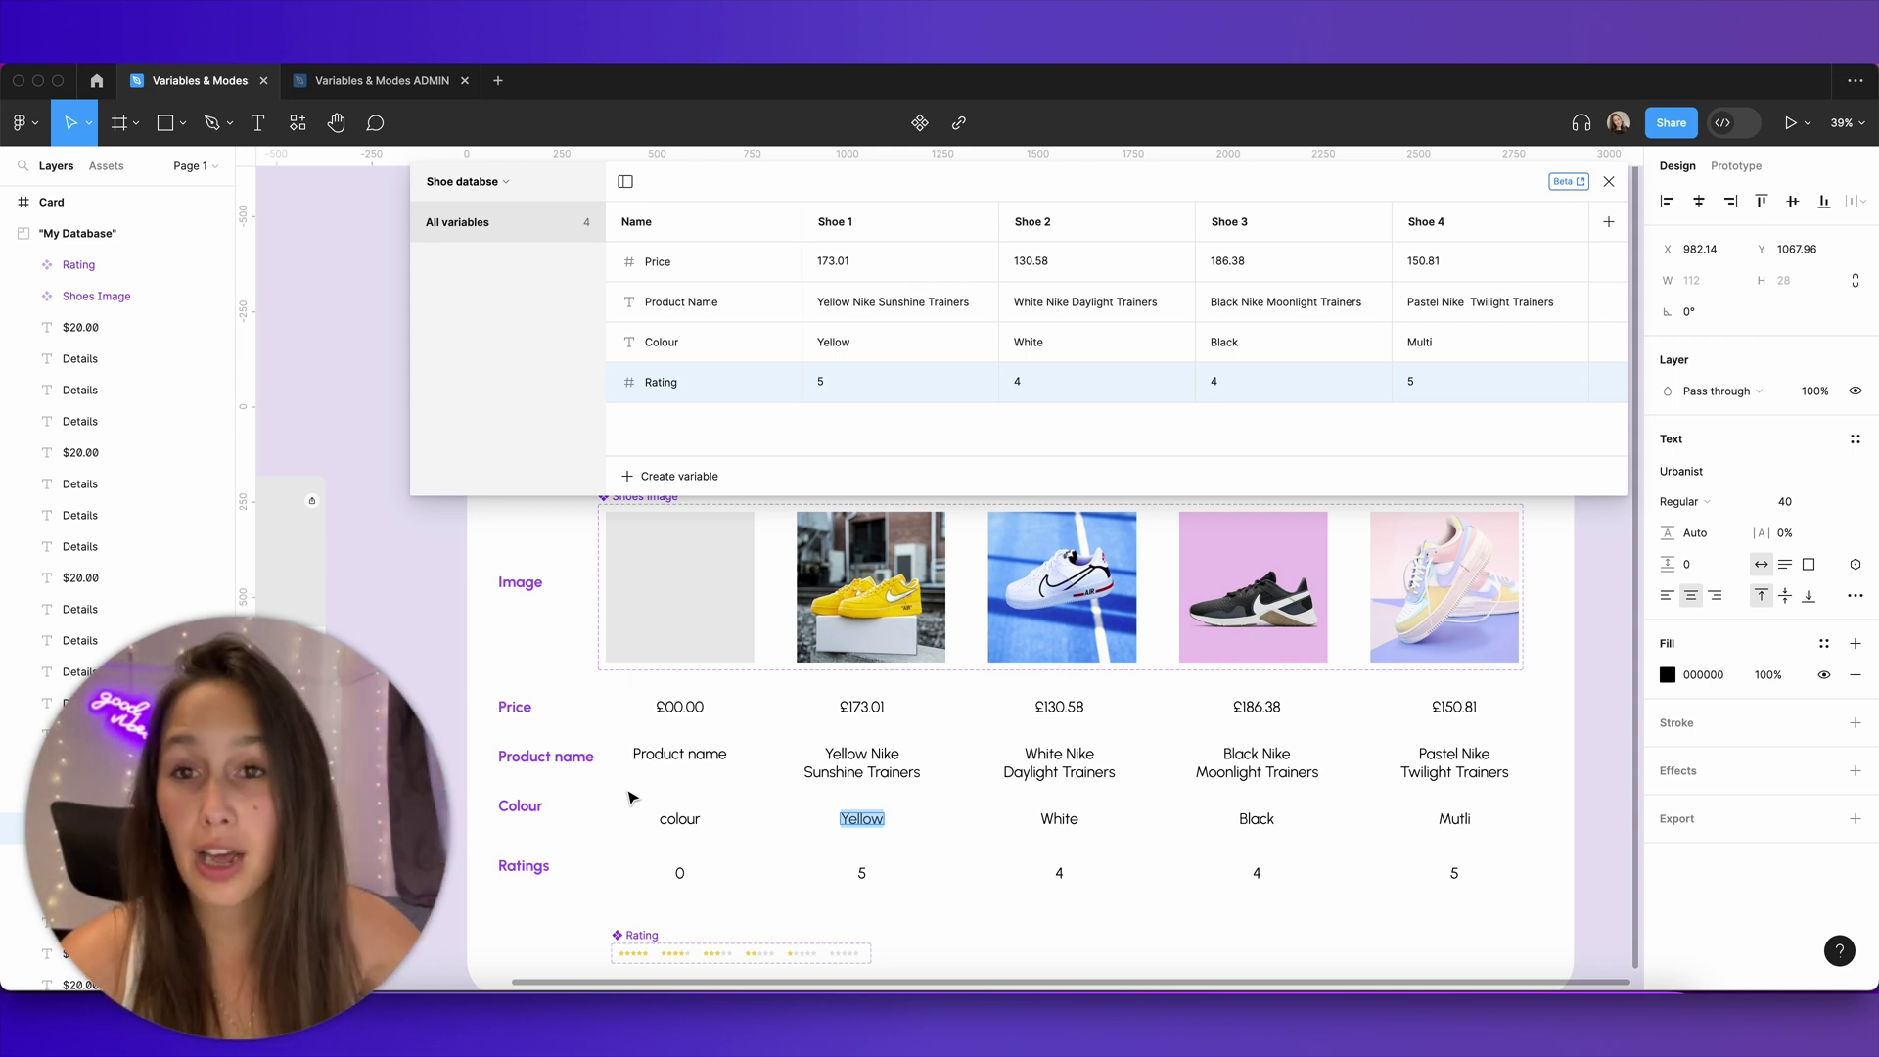
Apply the Price variable to the 00.00 price text in the Card frame.
key(Escape)
scroll(1190, 661, left, 10)
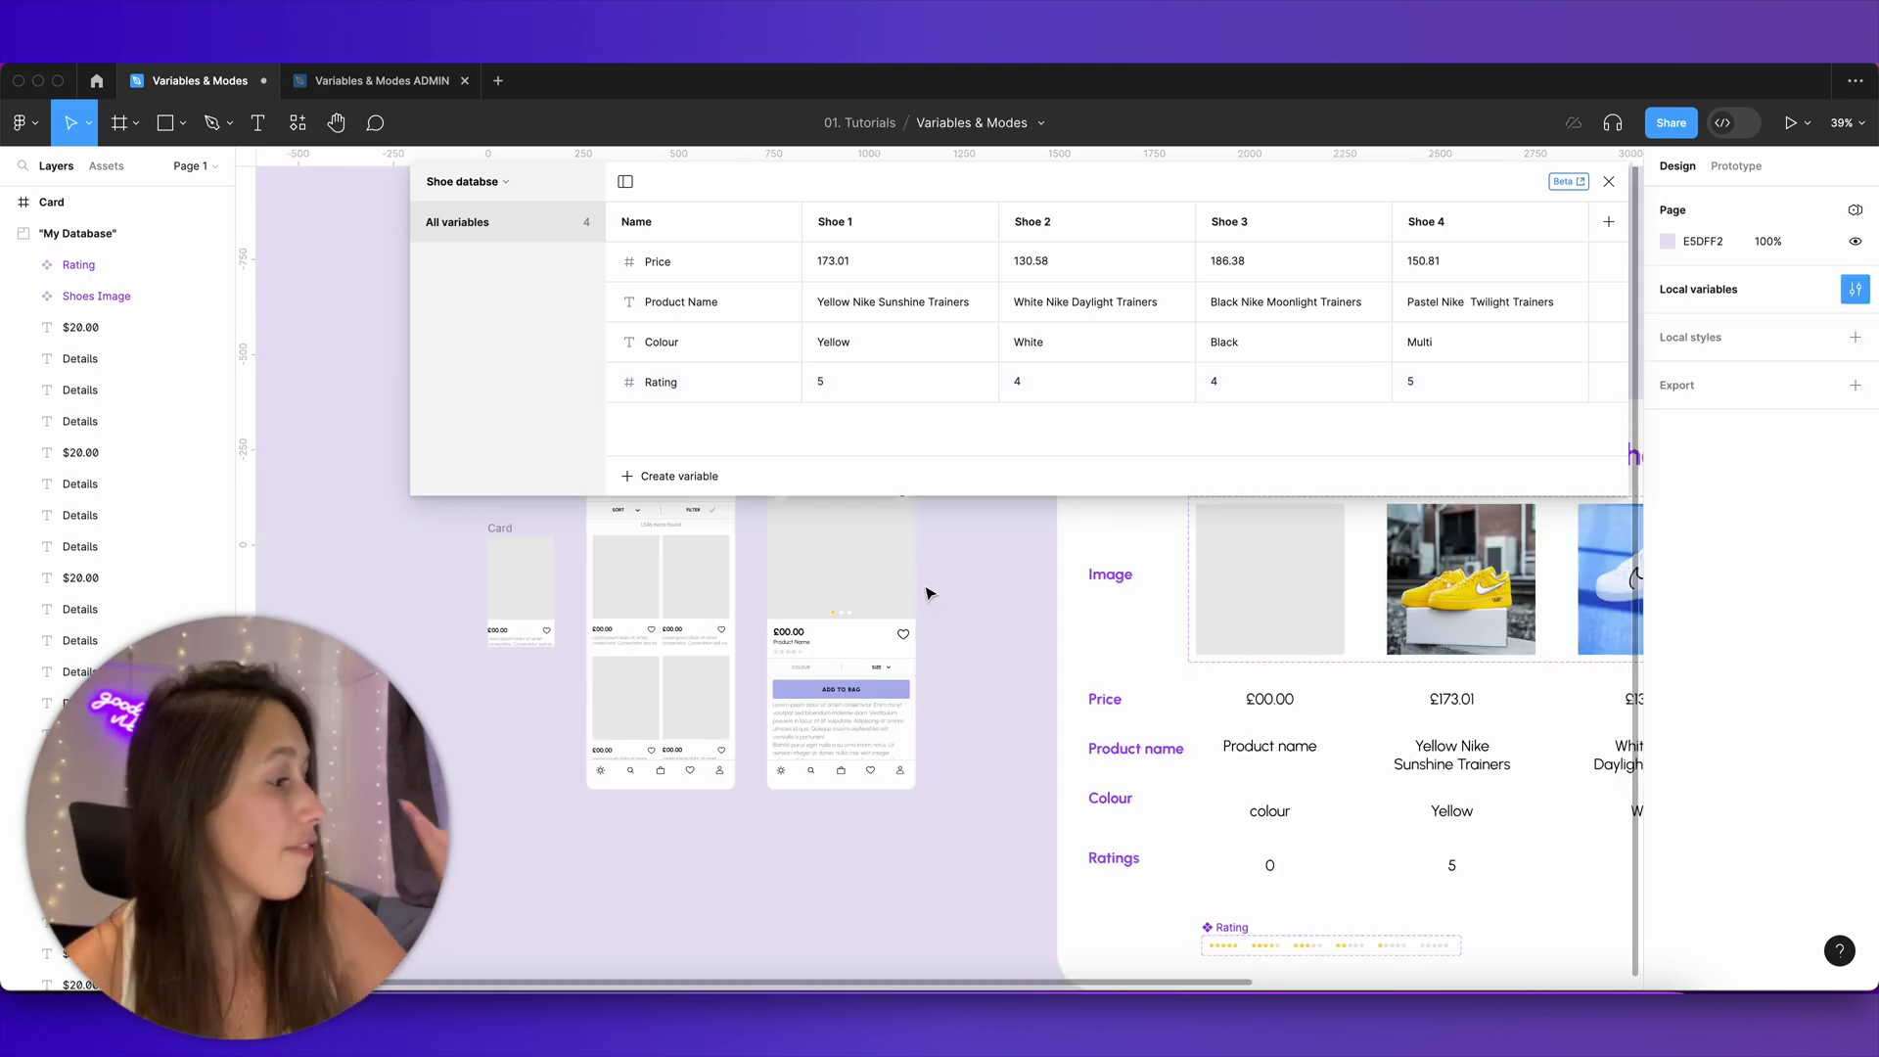
click(499, 631)
scroll(470, 675, left, 3)
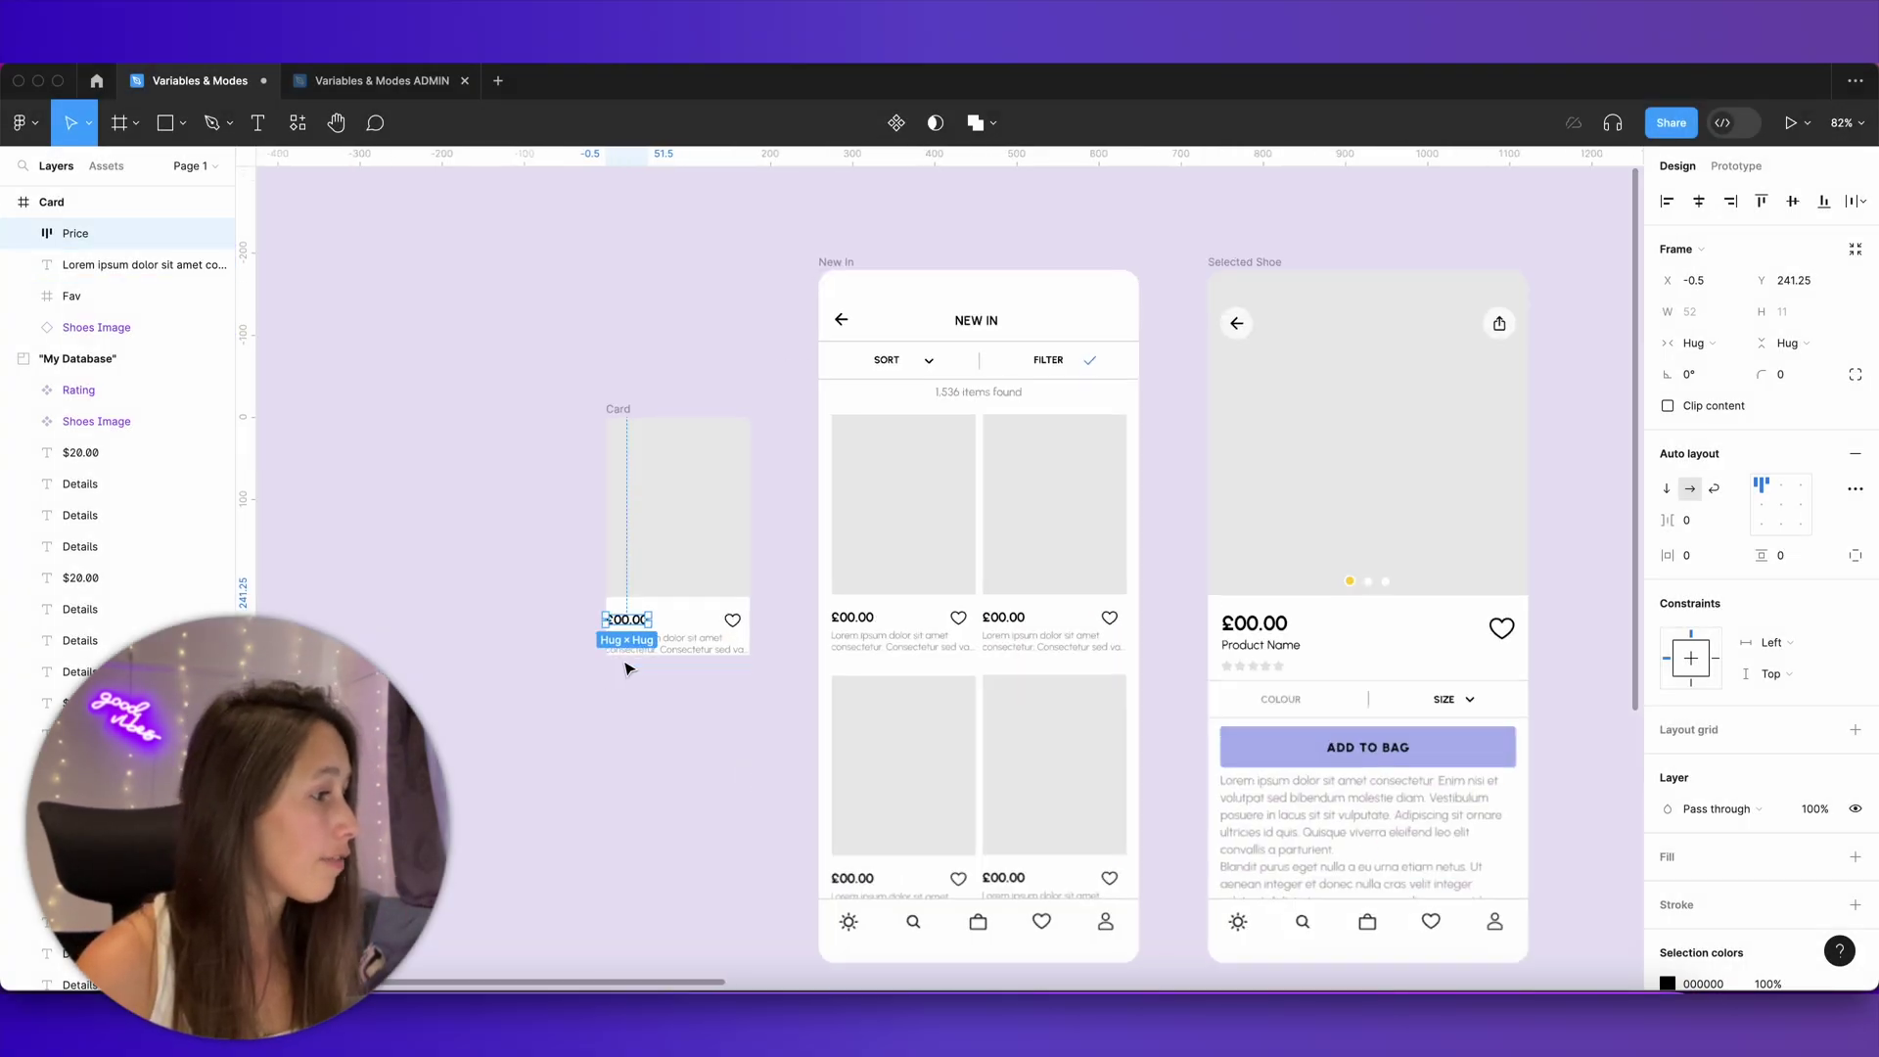
scroll(628, 668, up, 5)
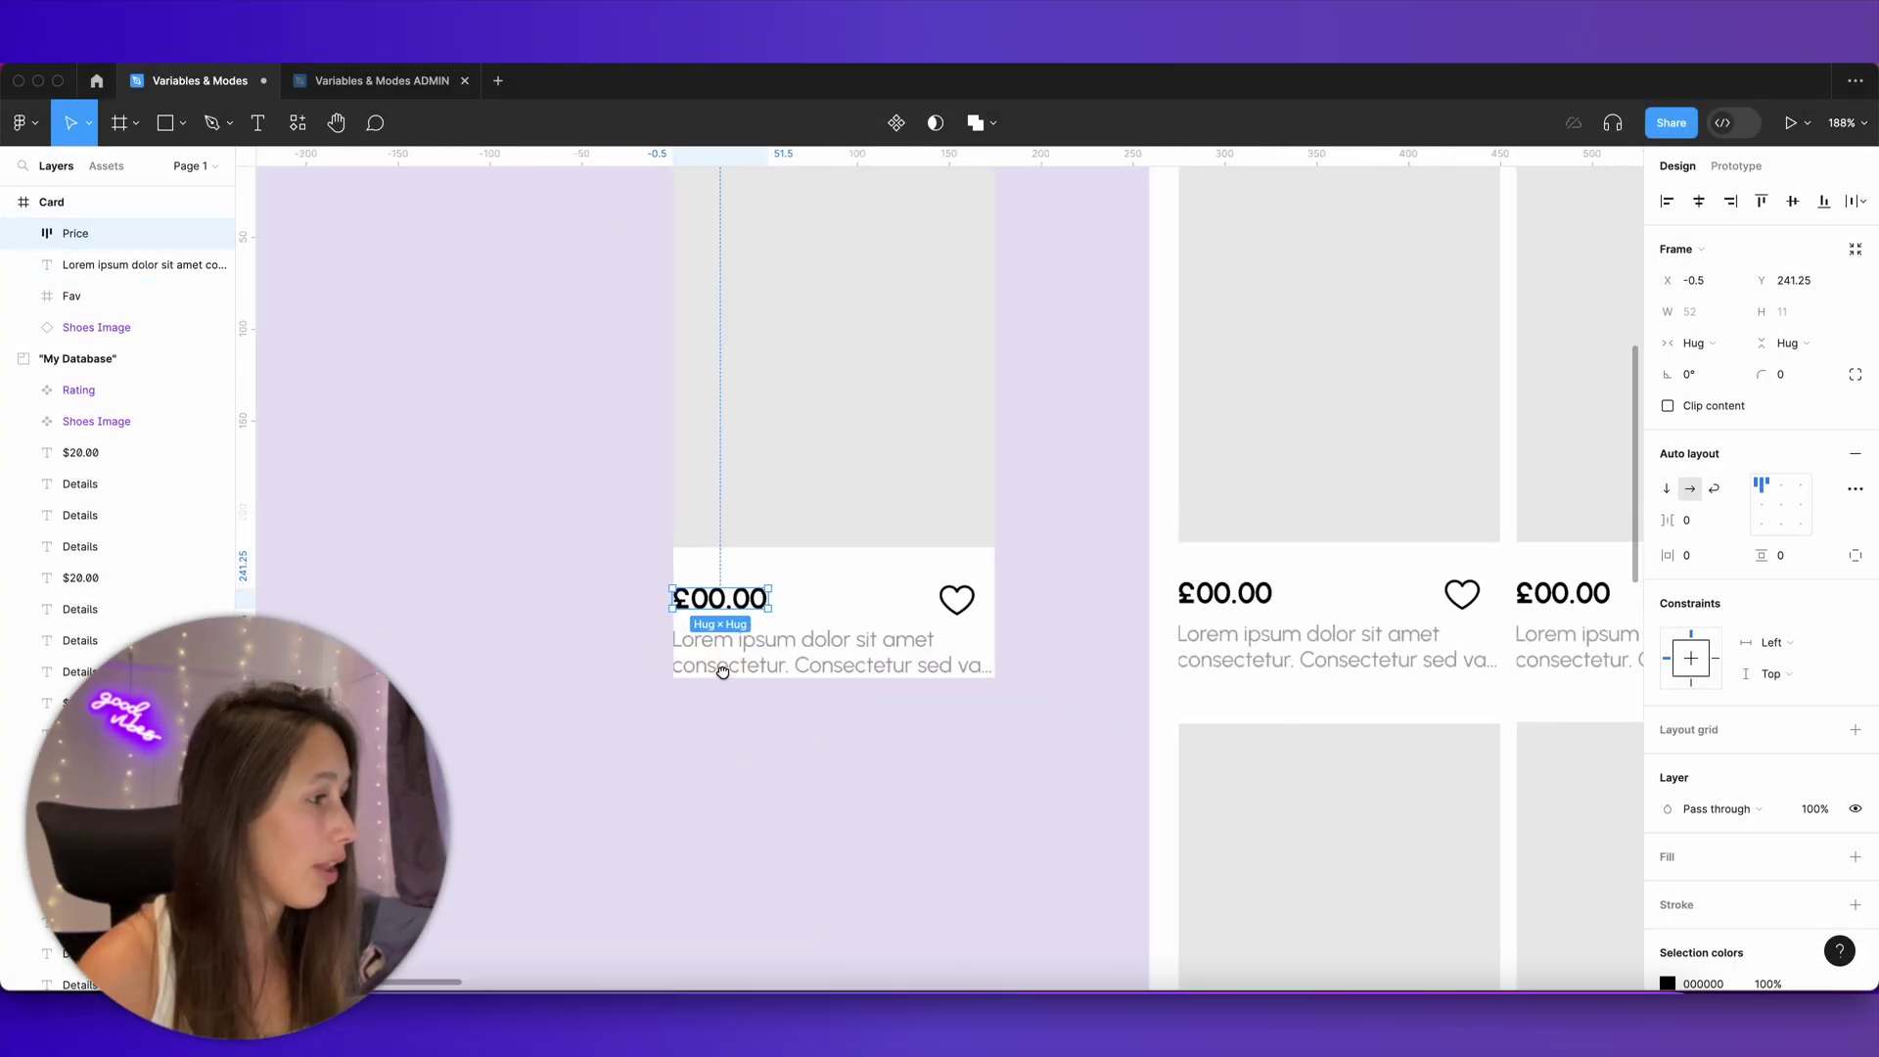
double_click(769, 627)
scroll(784, 665, up, 2)
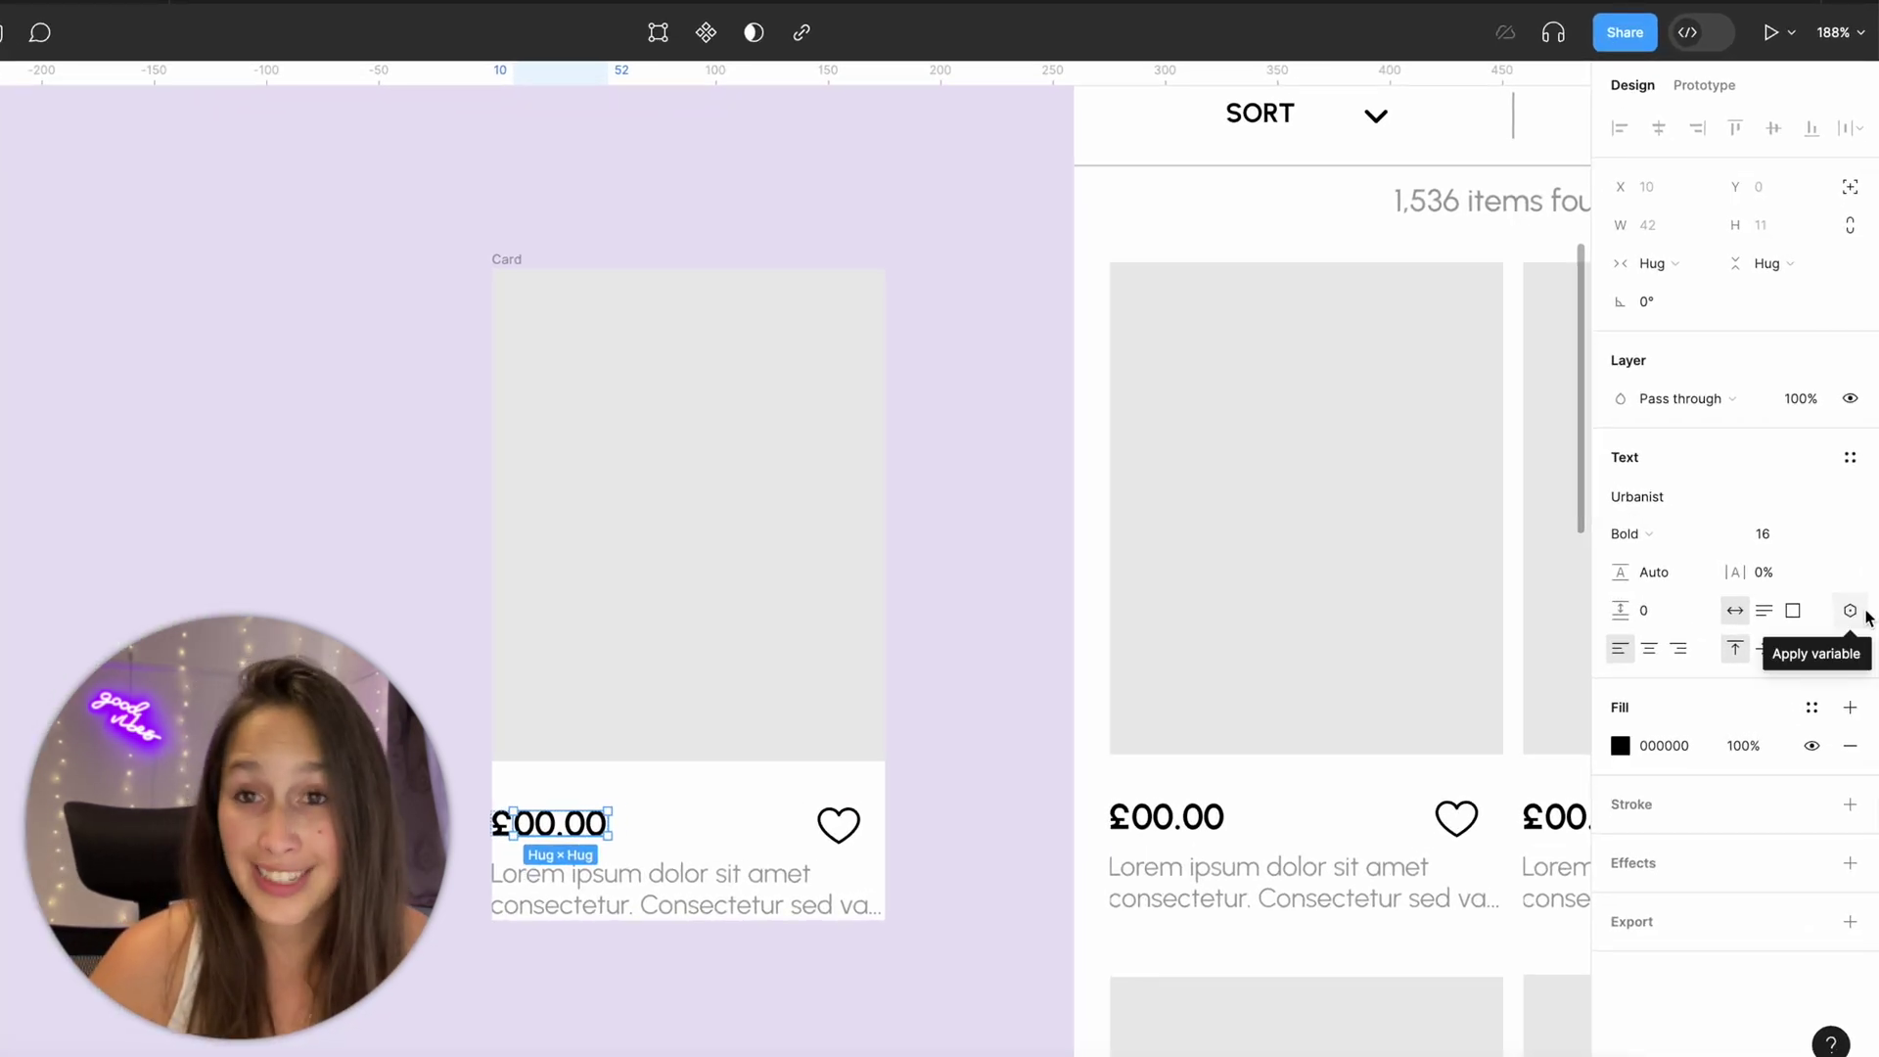
click(1852, 611)
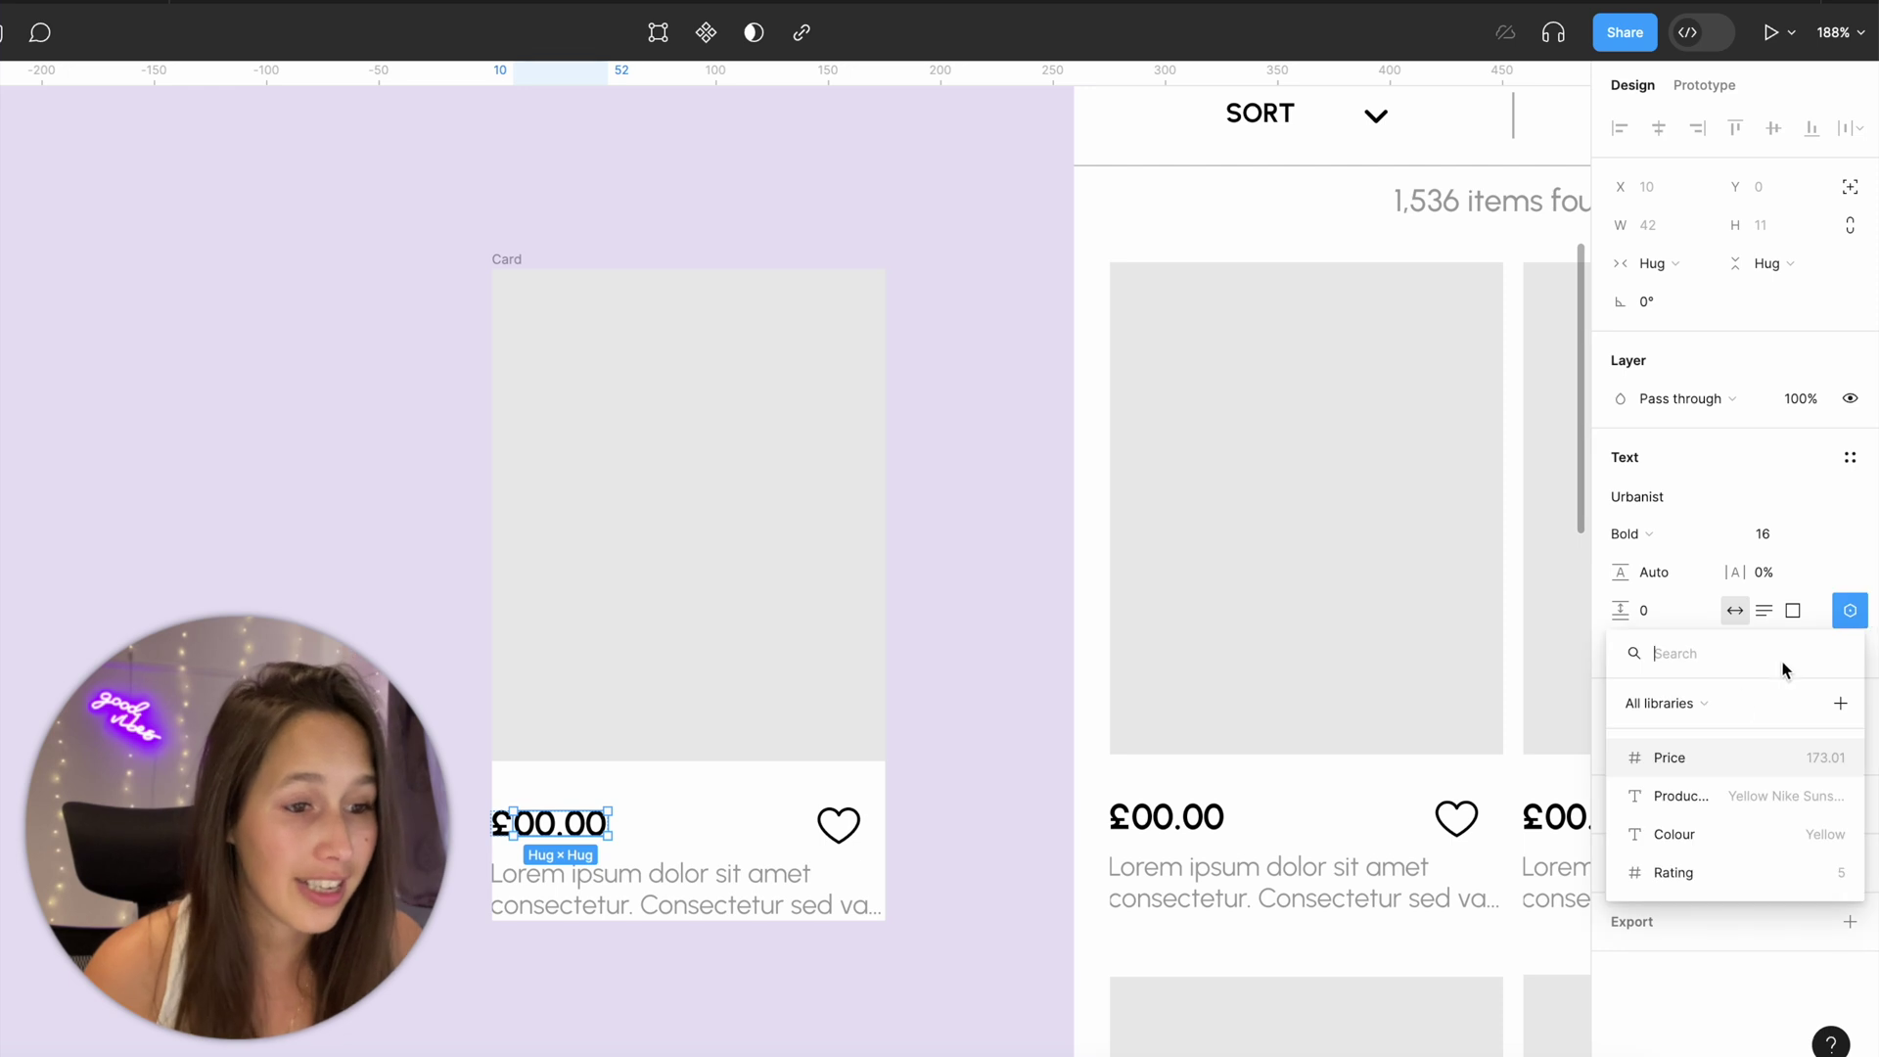
click(1707, 759)
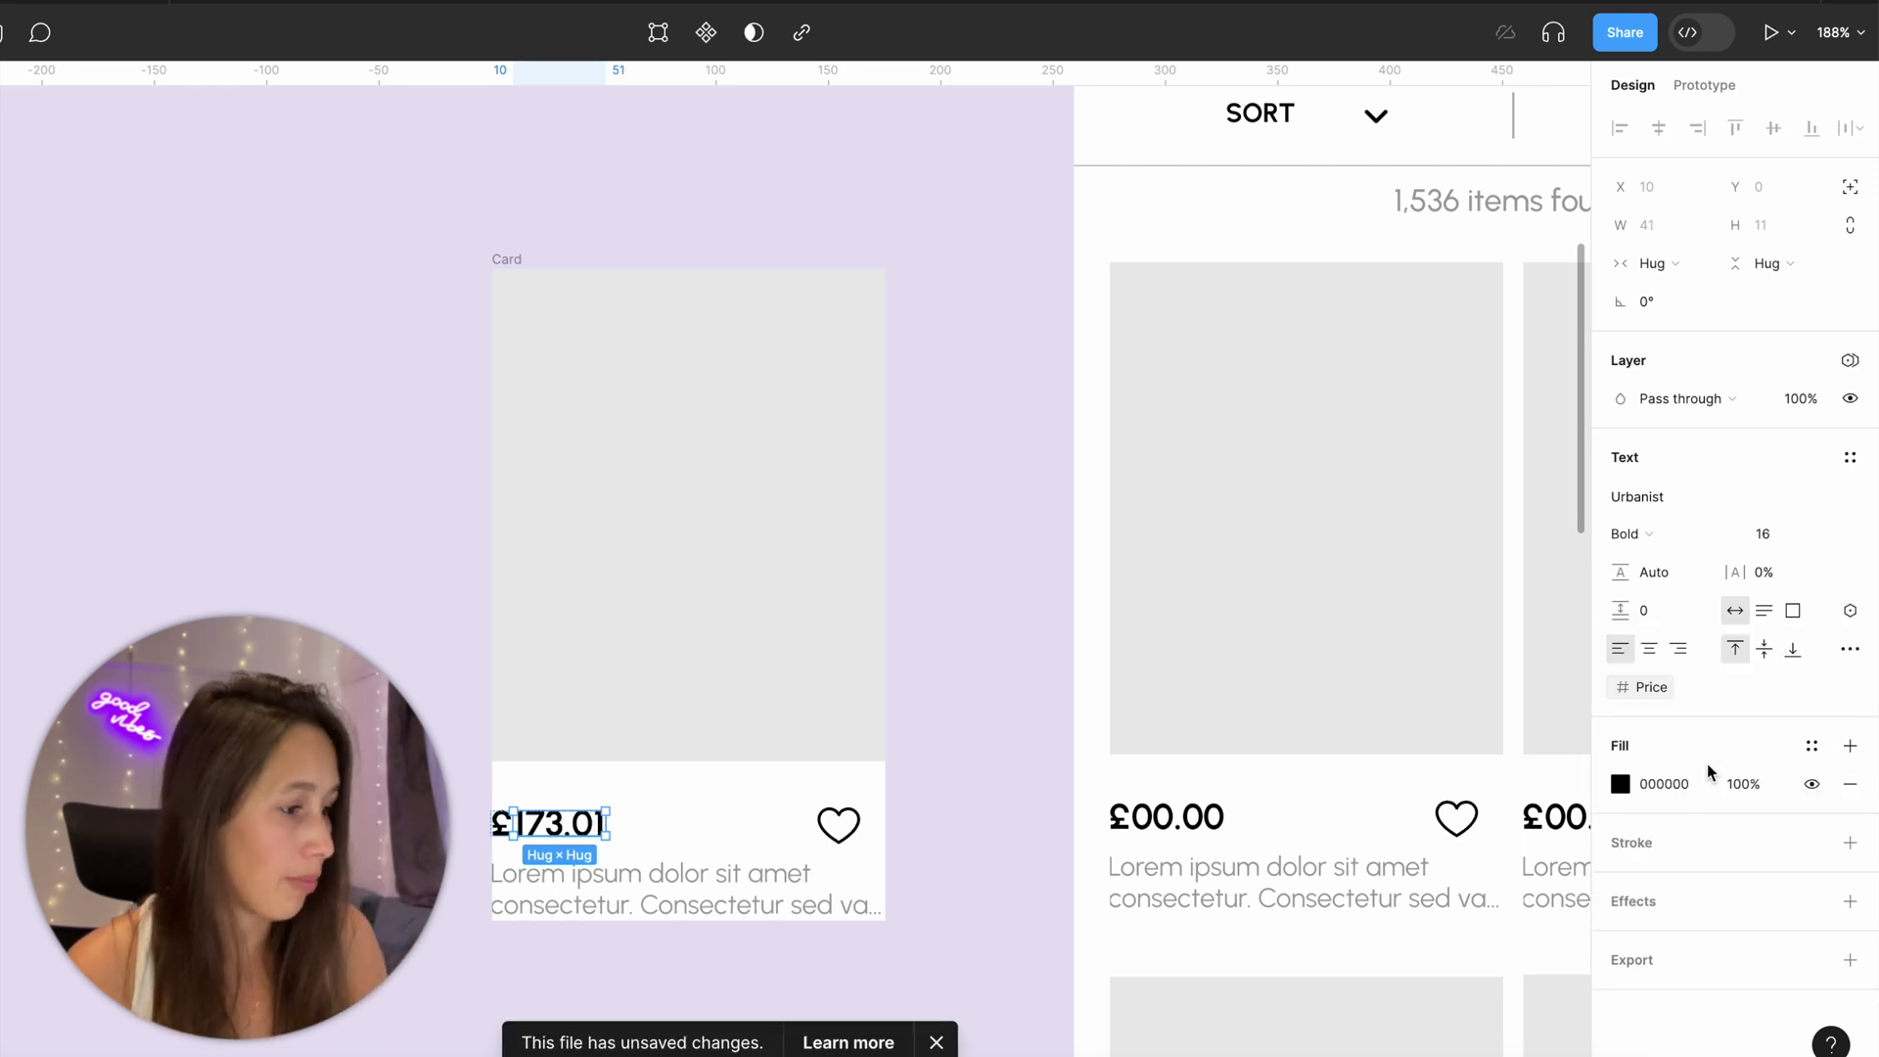
click(1018, 527)
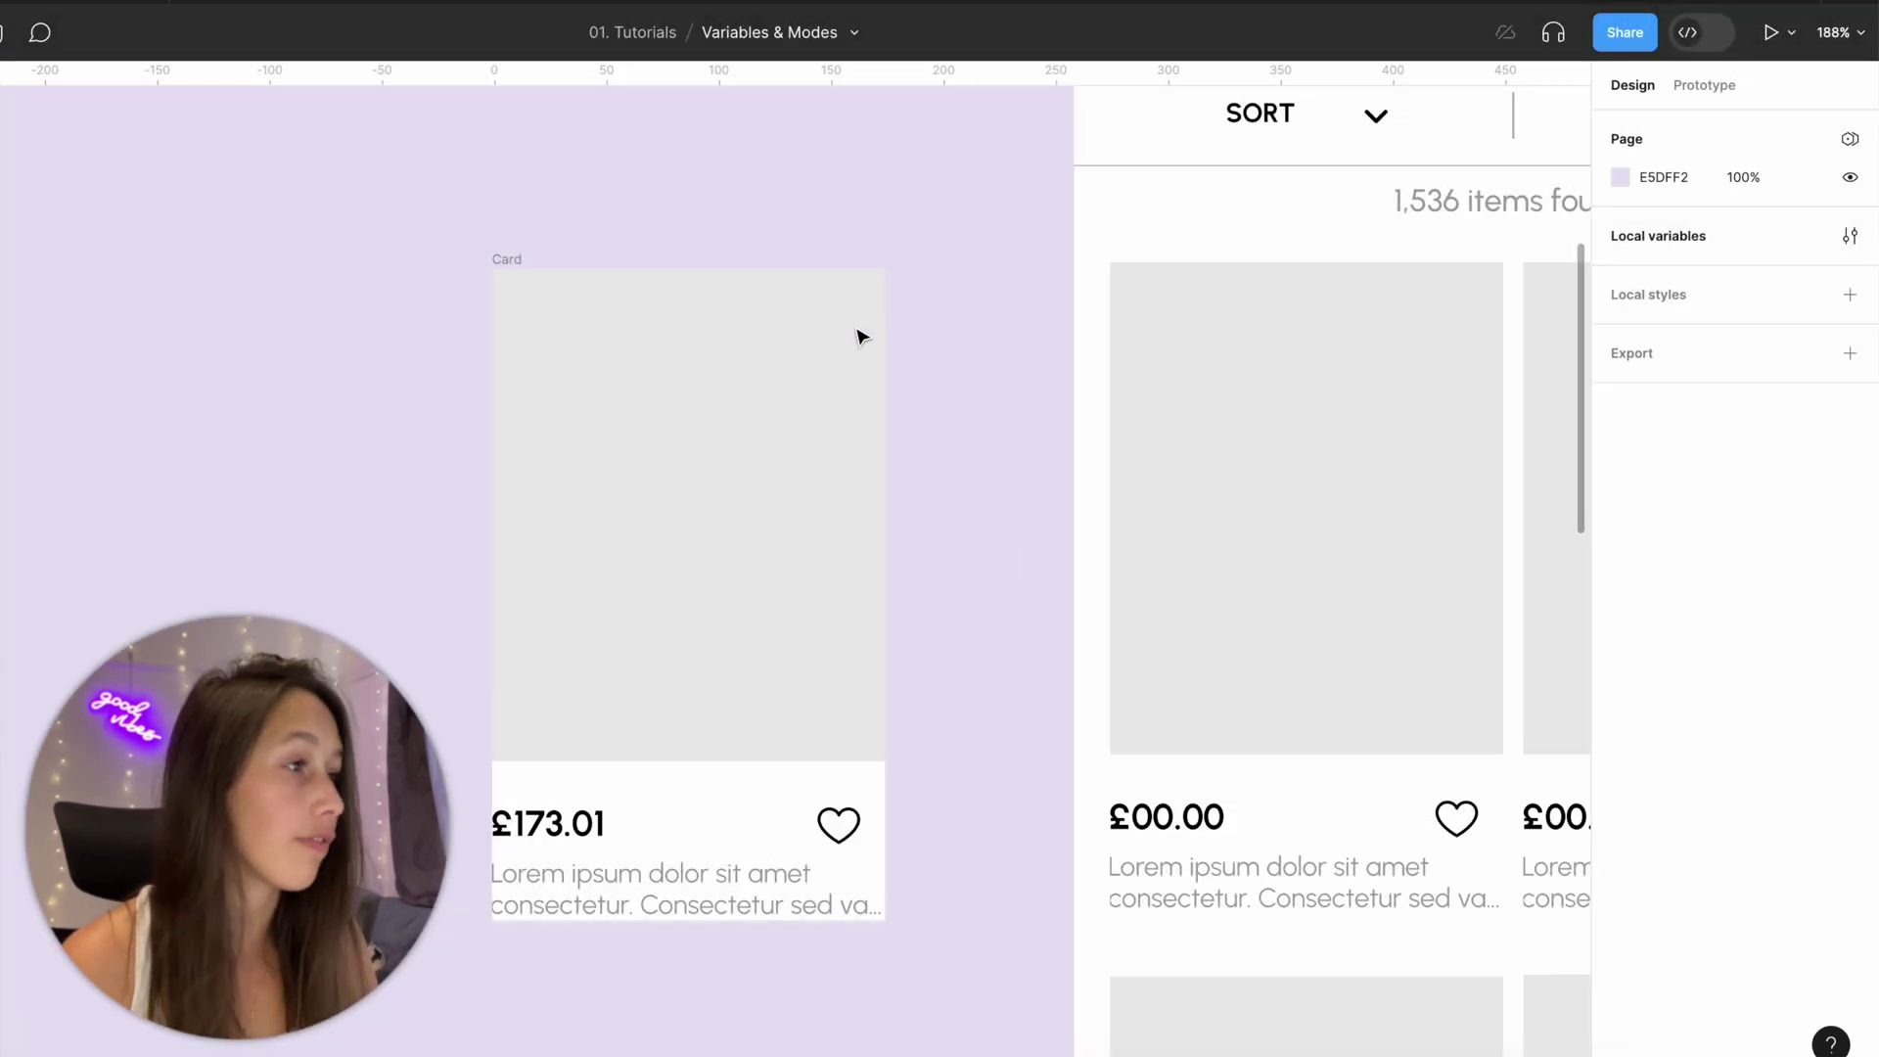
Compare the Card frame's variable mode option with and without the variable-bound price text, undoing the text's deletion.
click(499, 261)
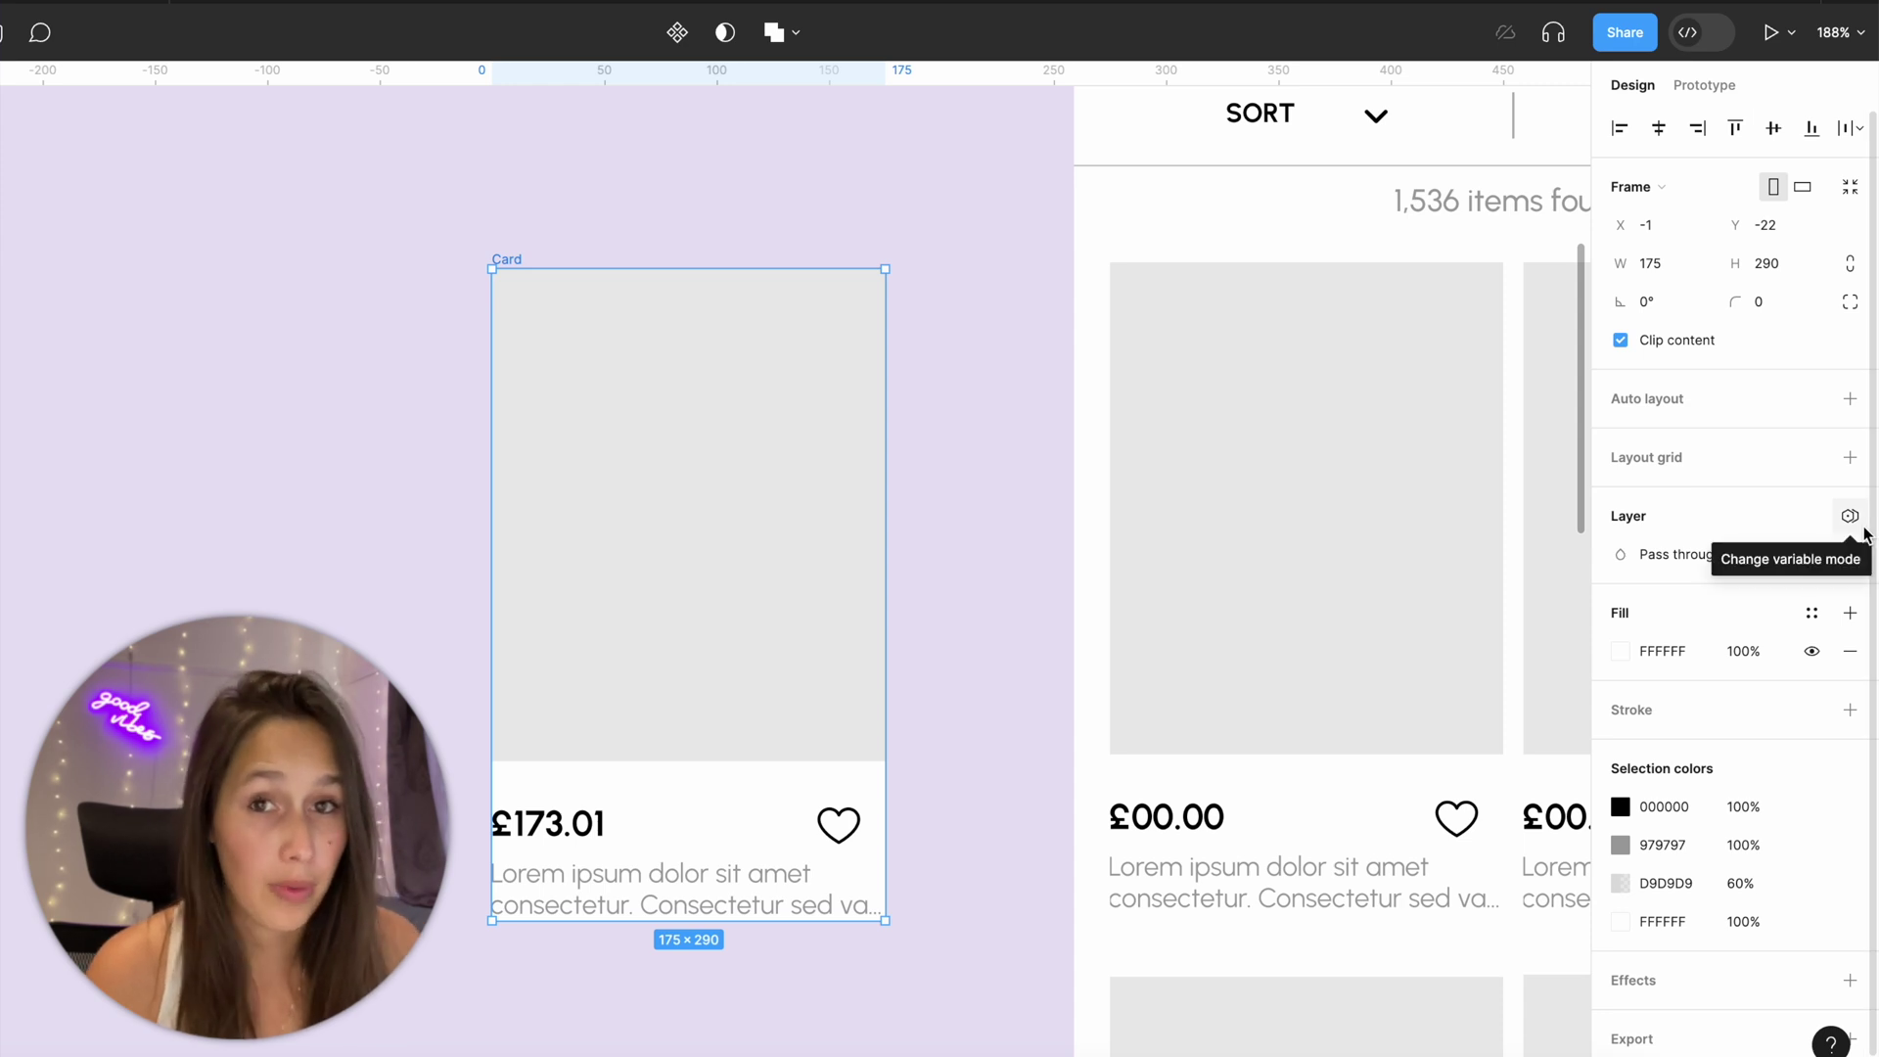
key(Escape)
click(545, 834)
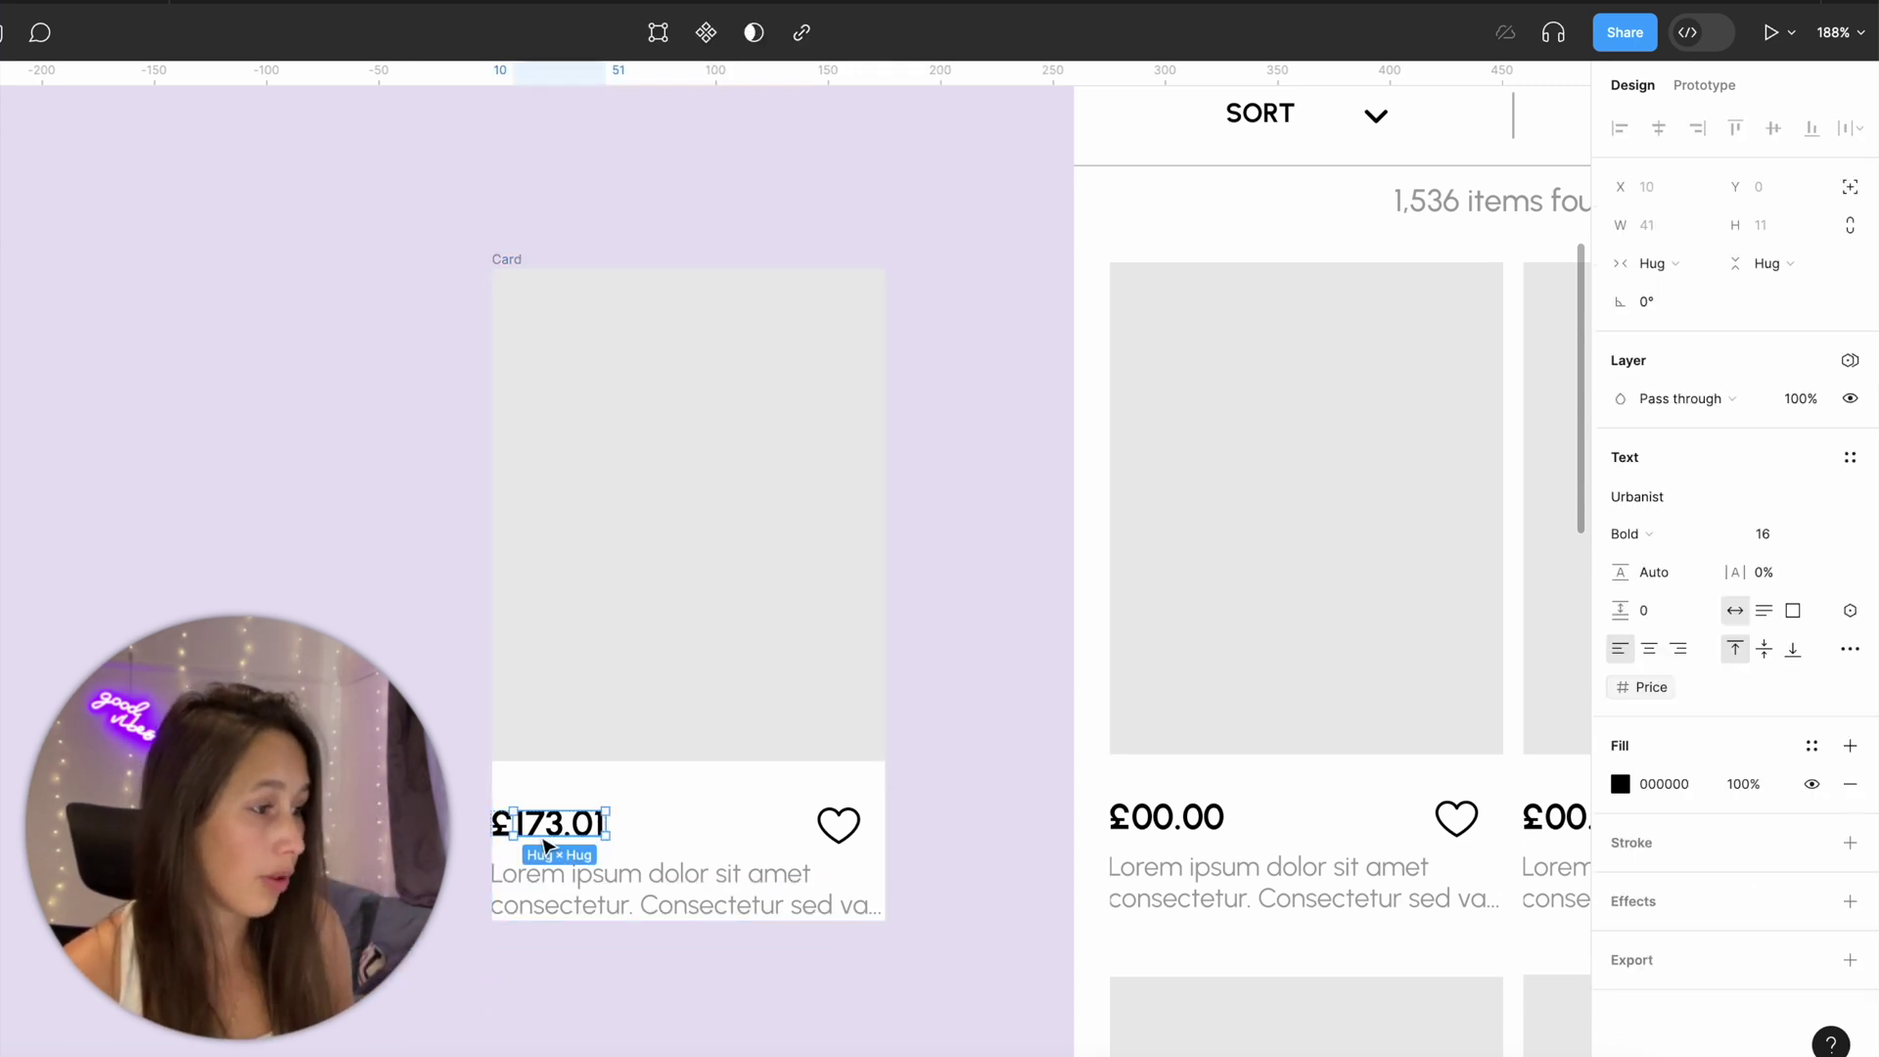
key(Delete)
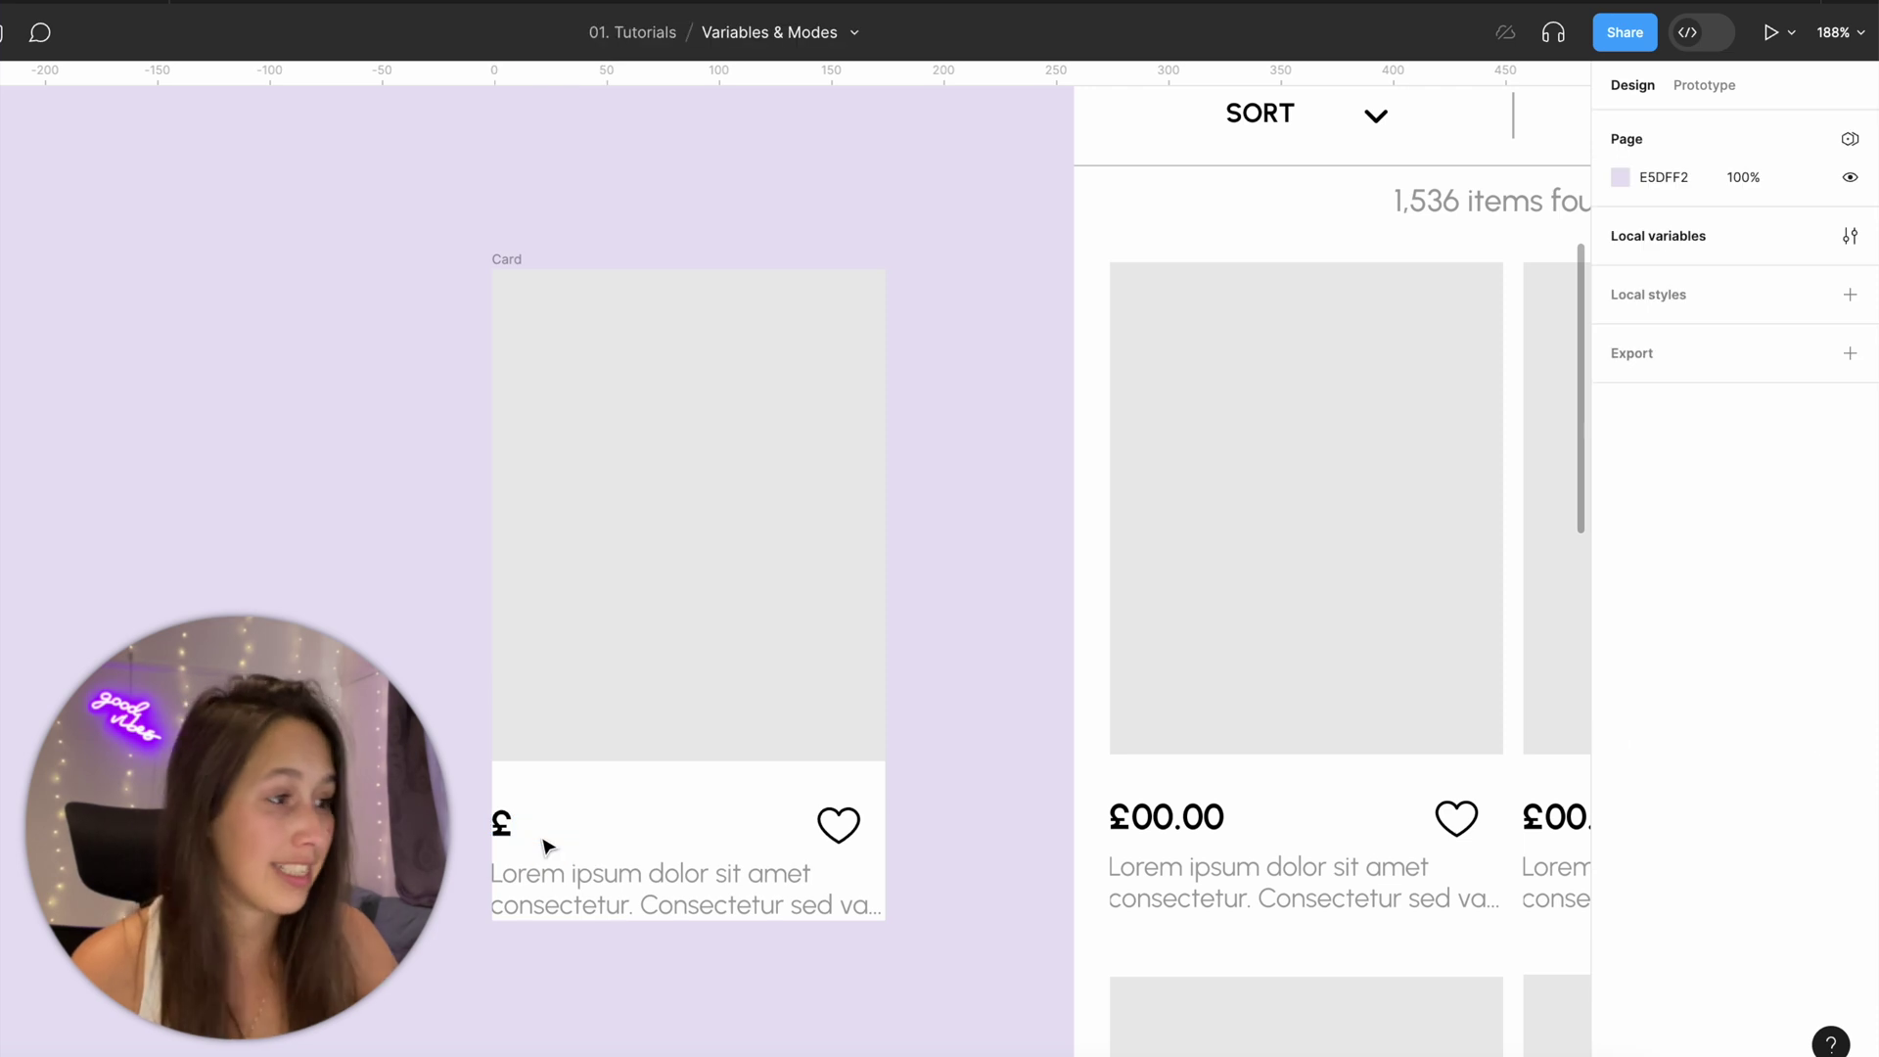
click(513, 262)
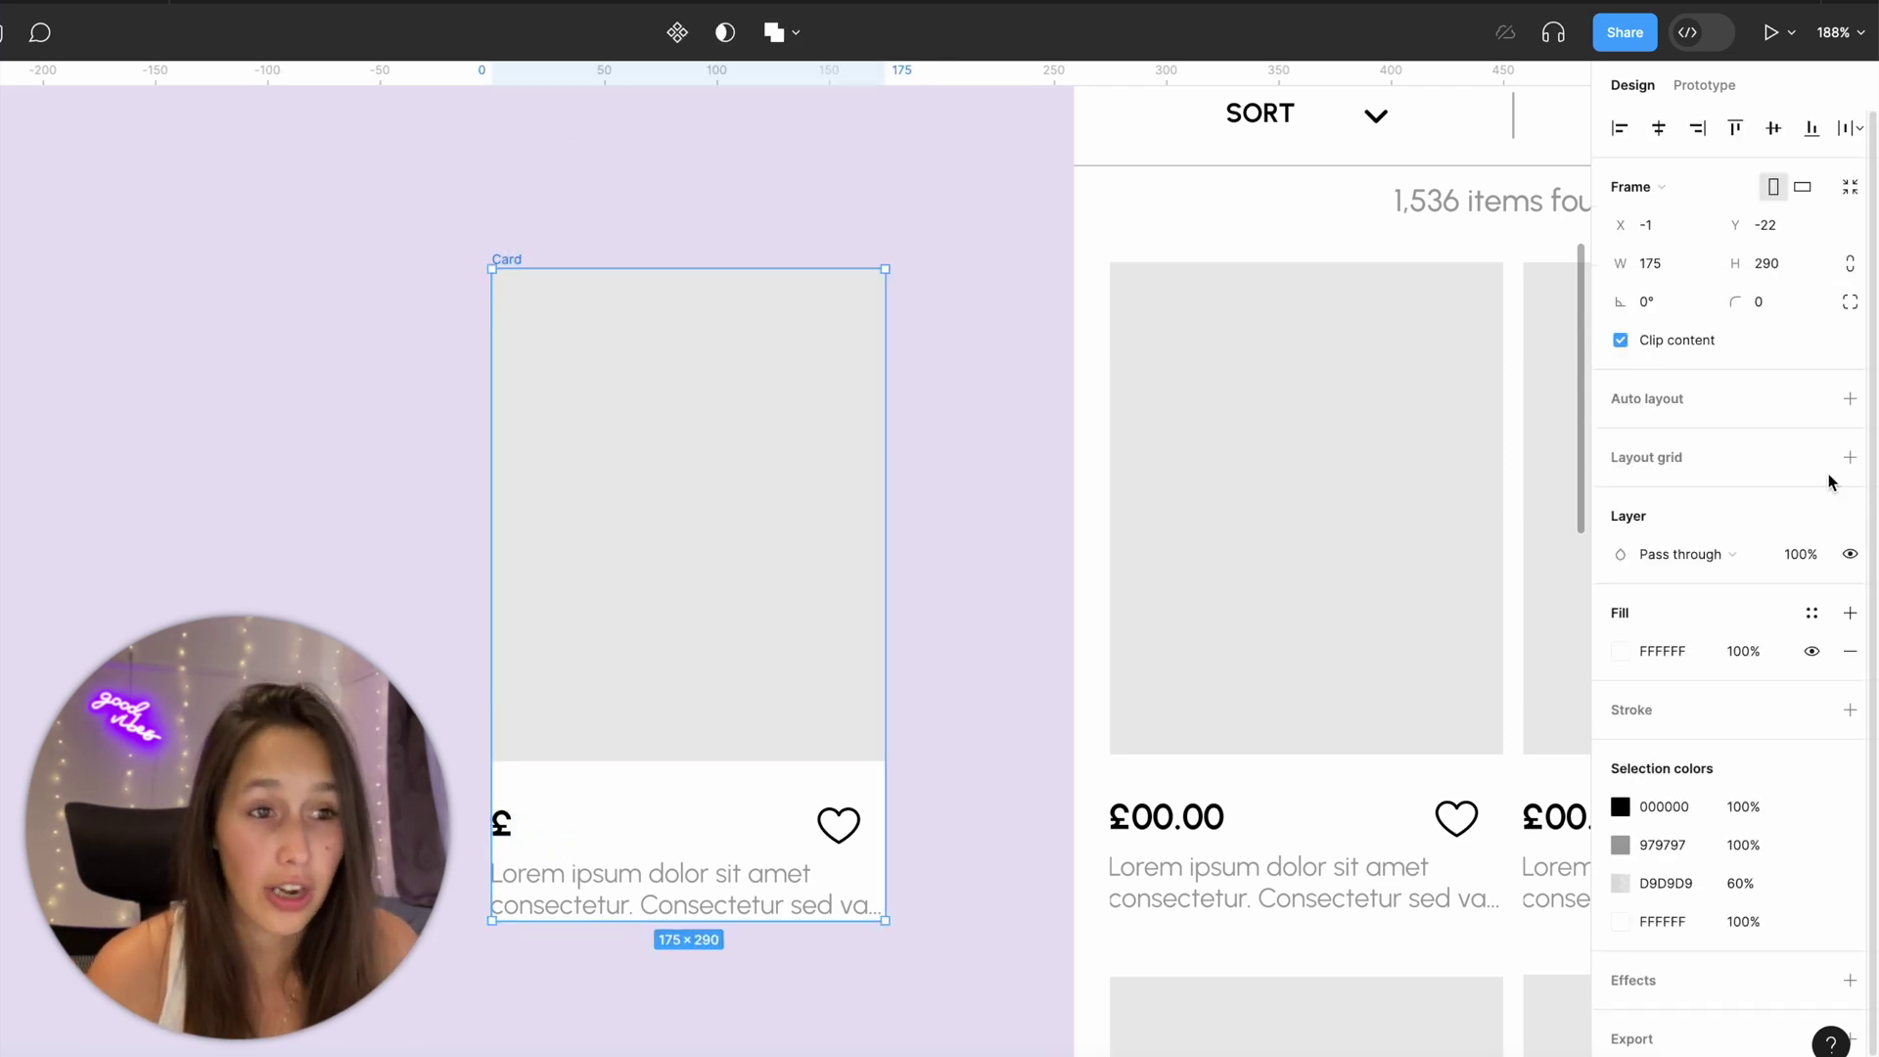
click(1865, 554)
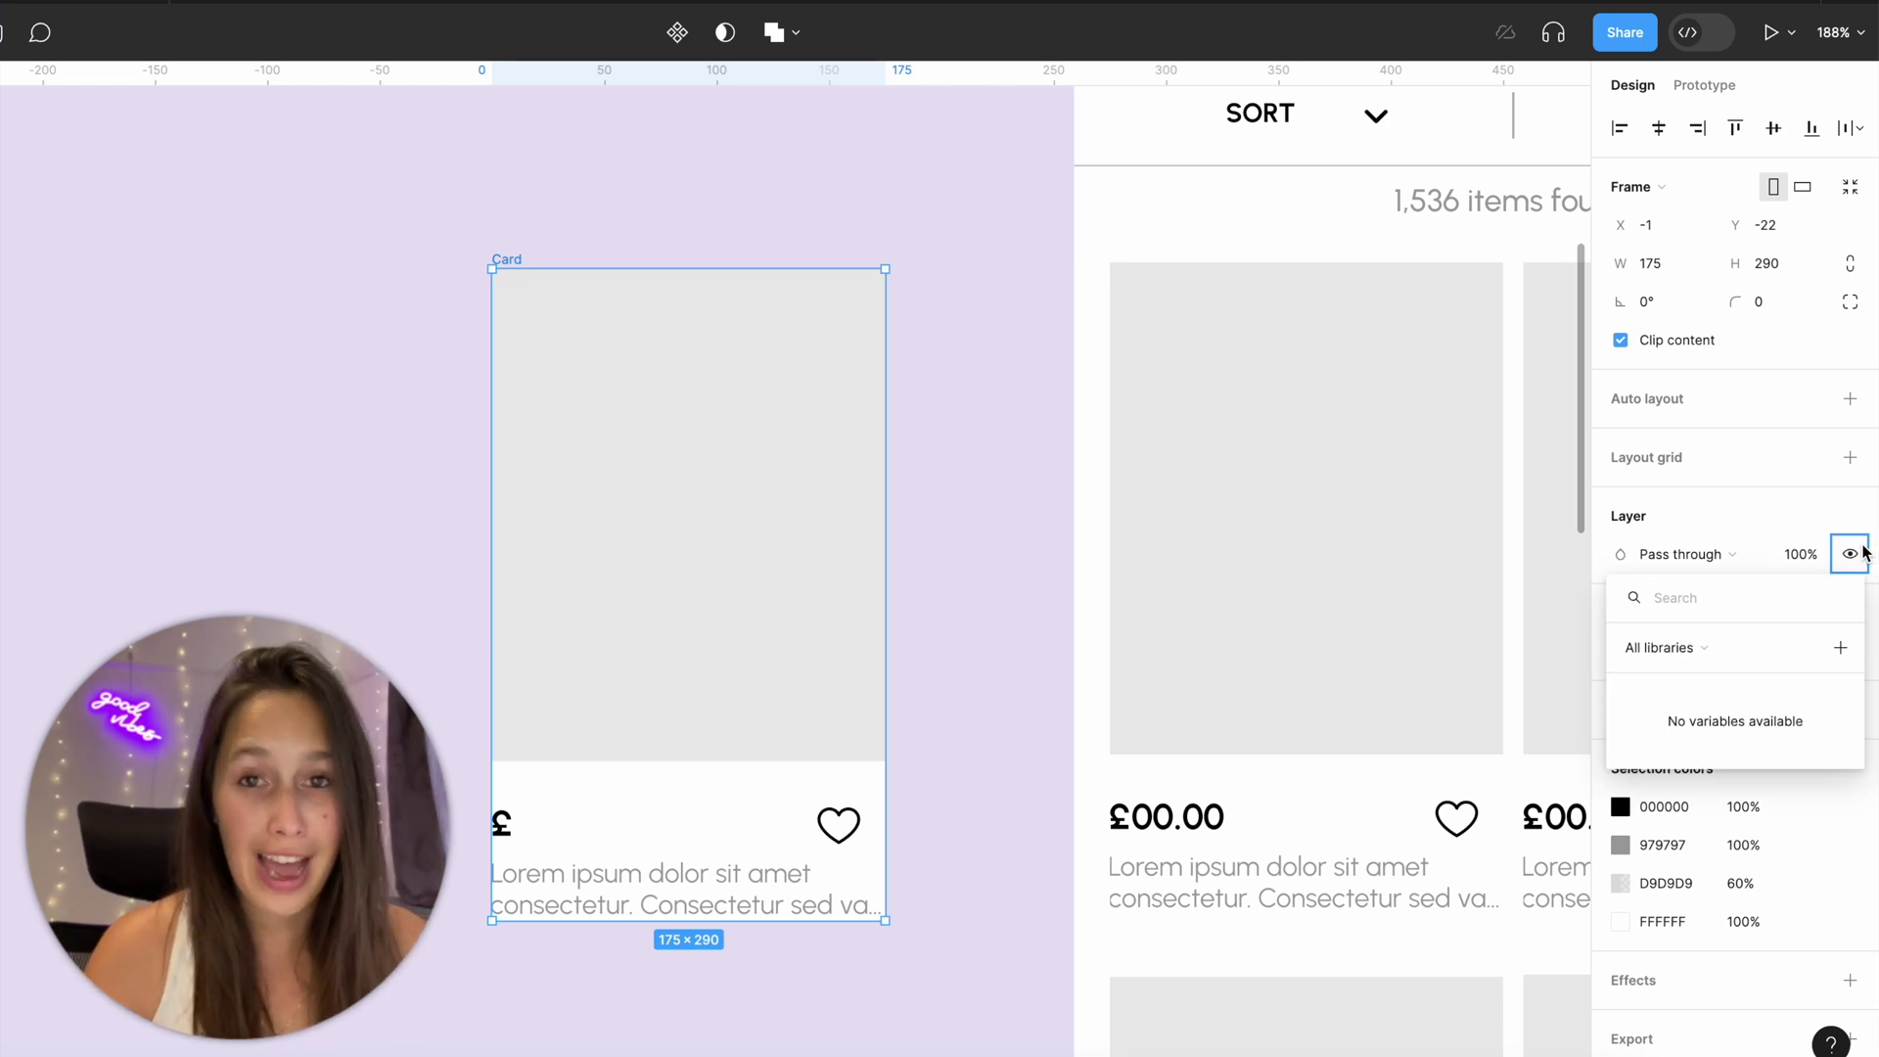
click(977, 617)
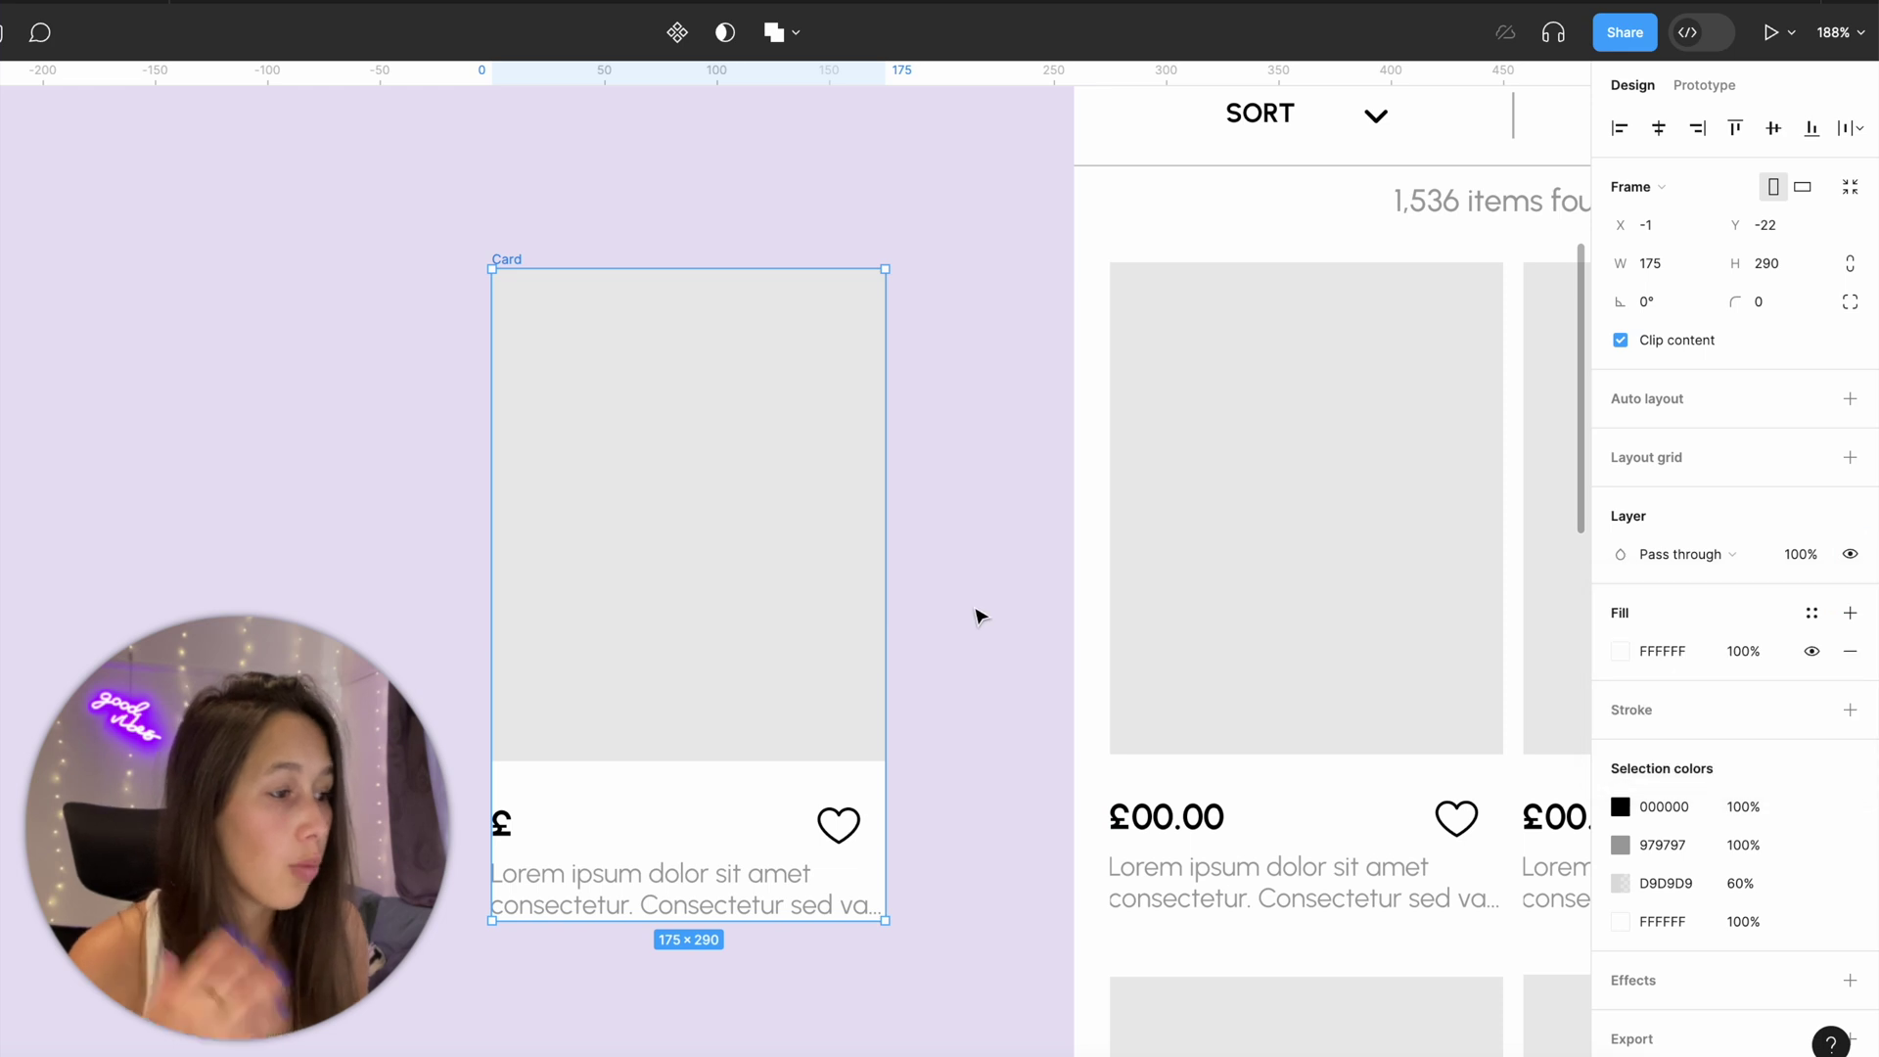
click(977, 617)
key(ctrl+z)
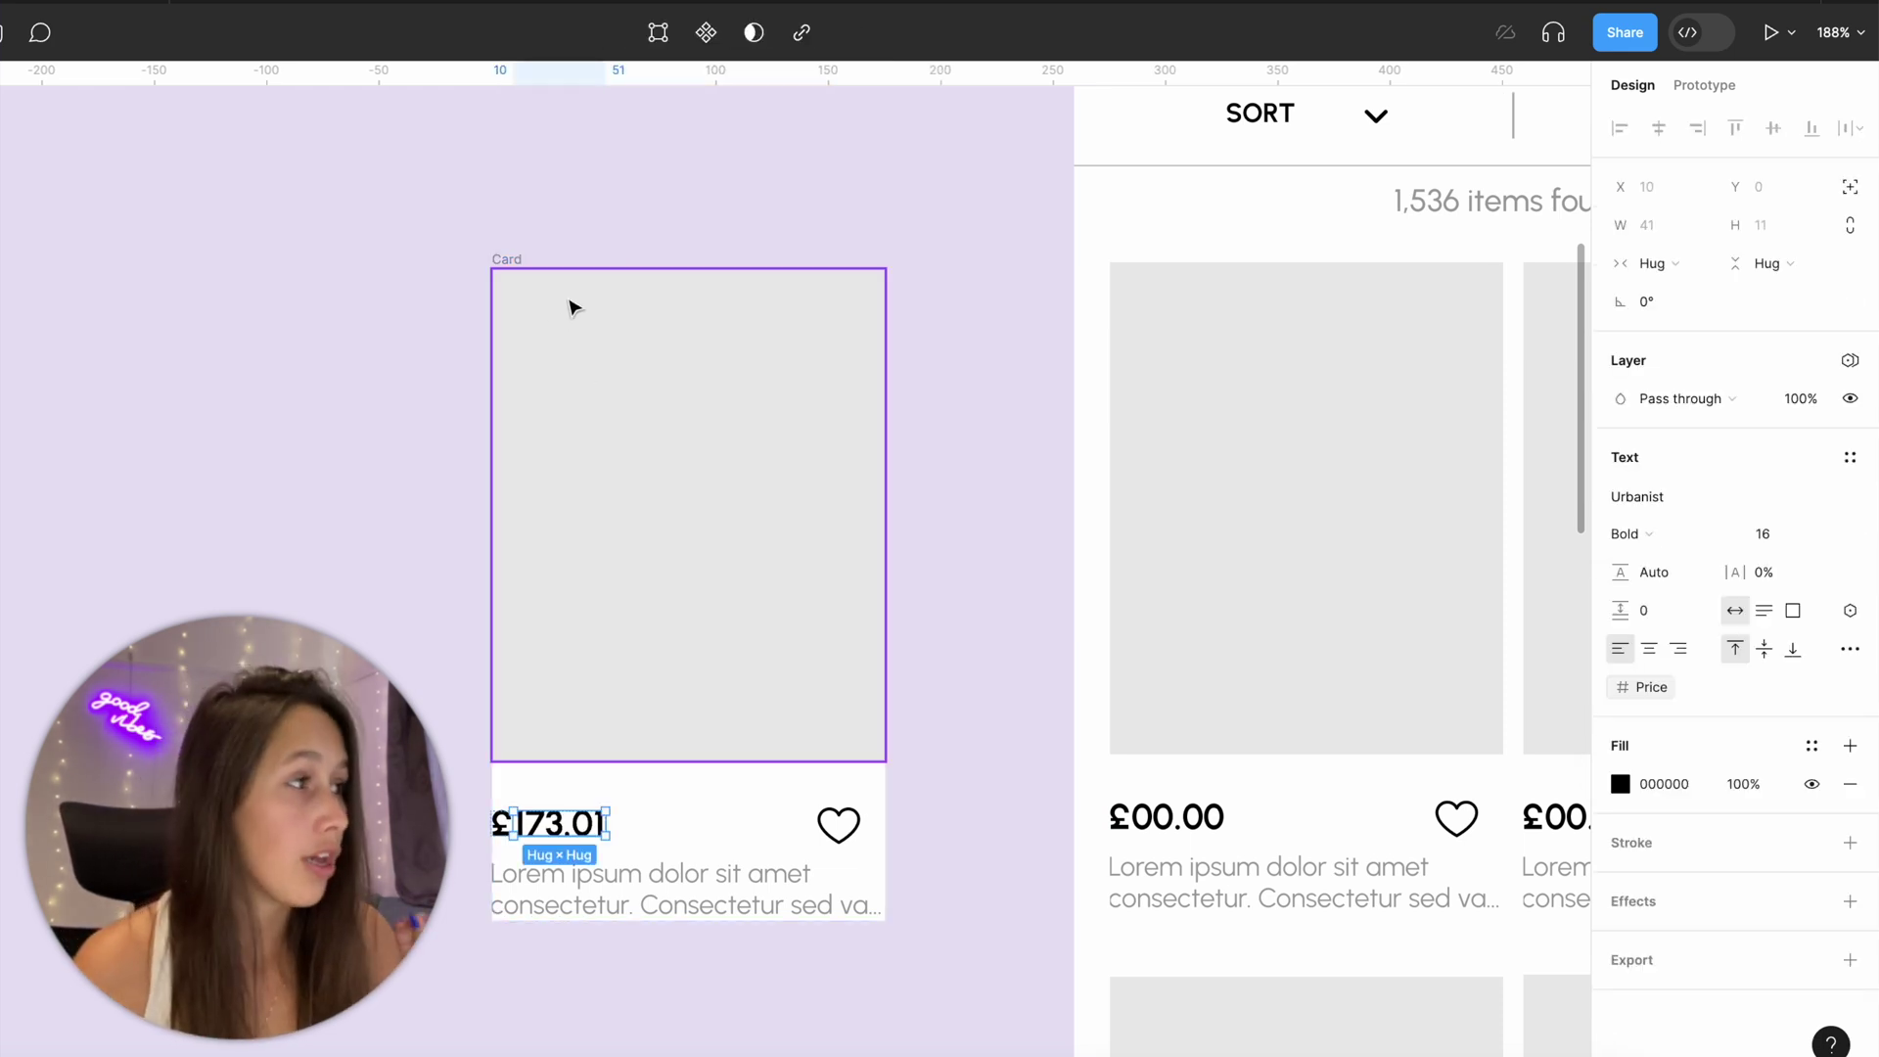
Inspect the Card frame's variable mode option and the variable applied to its price text.
click(495, 256)
click(505, 259)
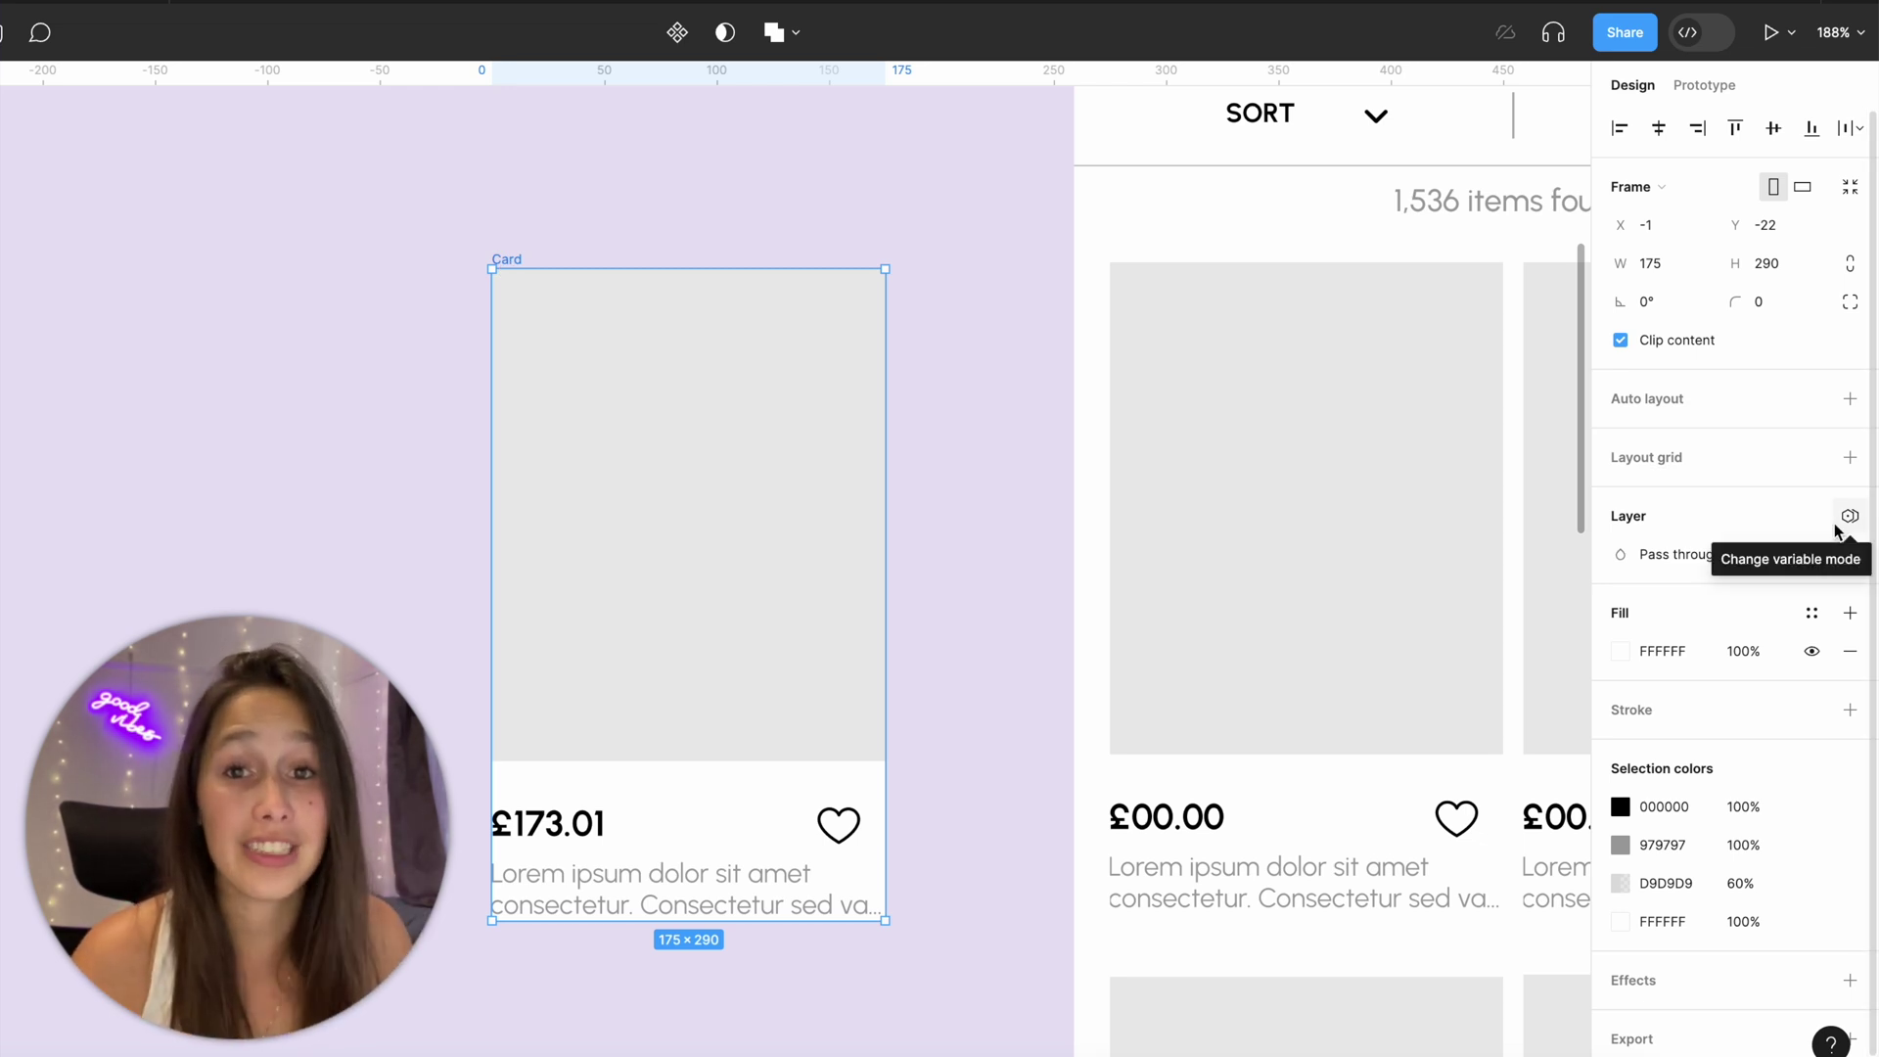
key(Escape)
click(587, 824)
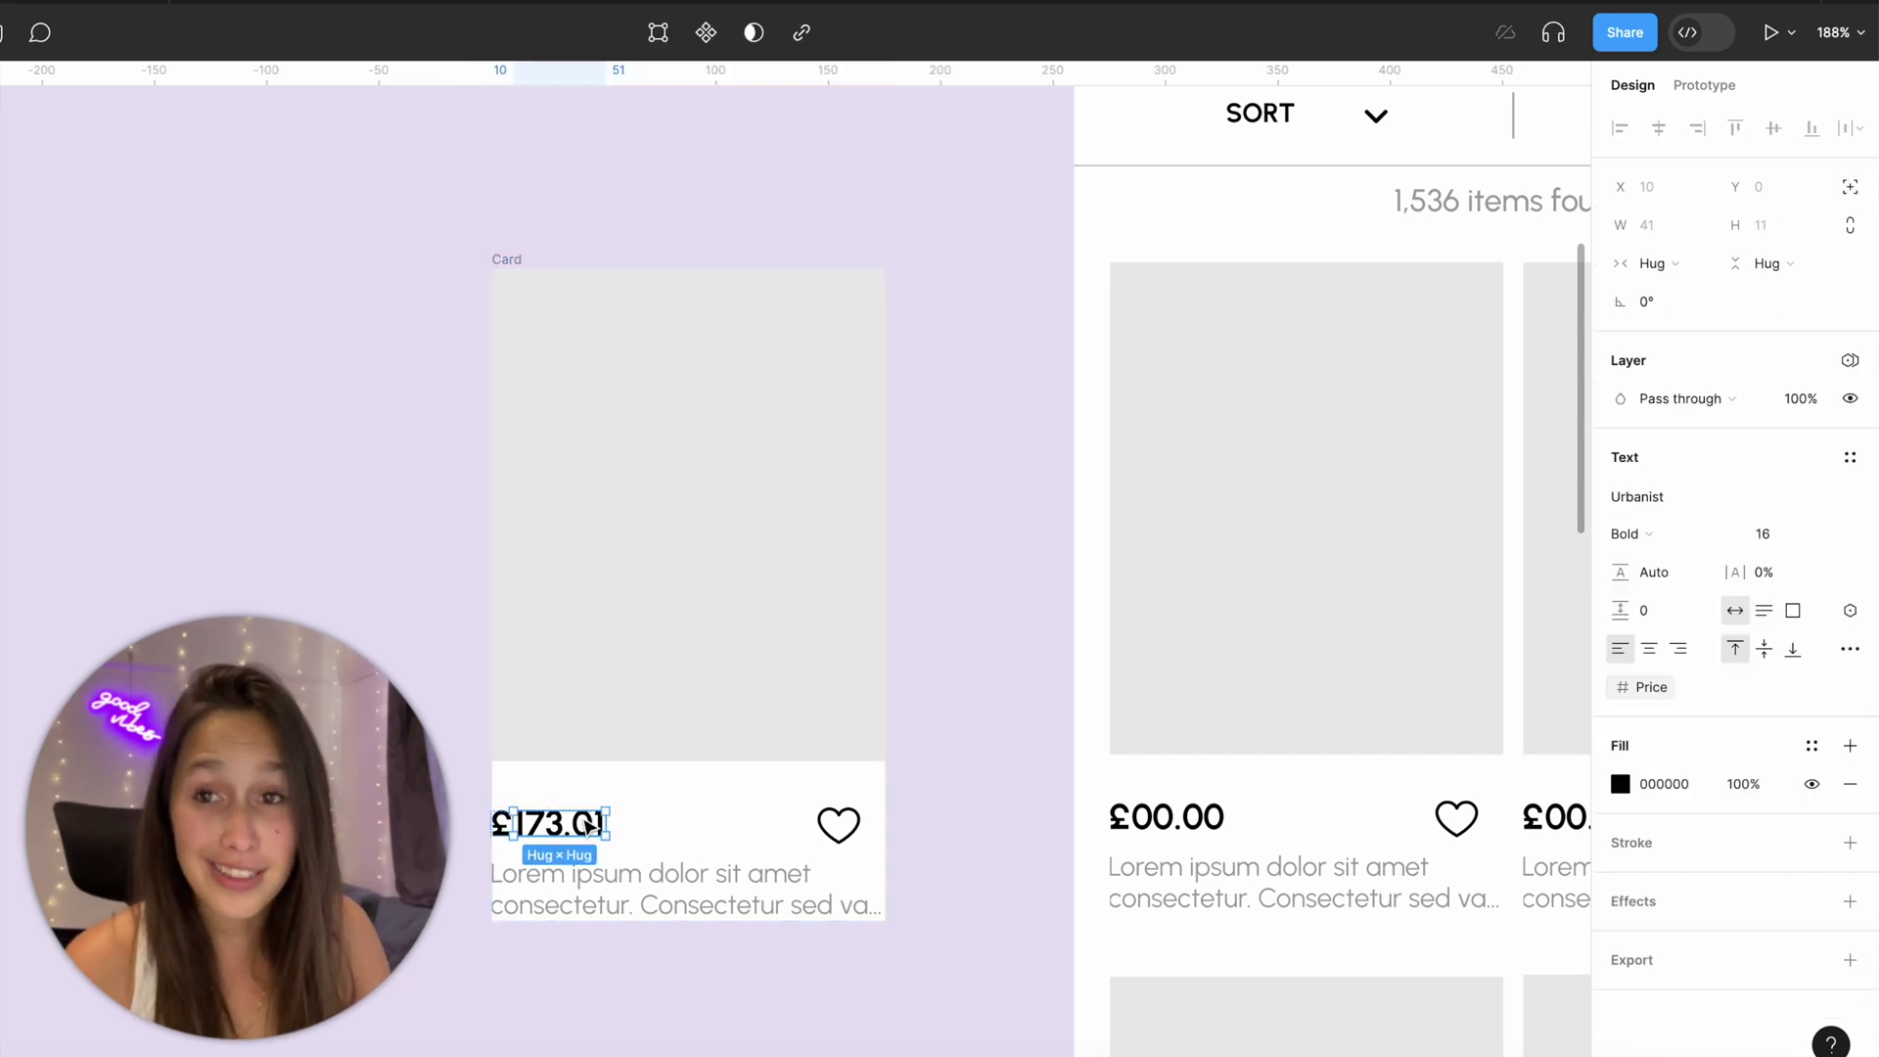
Review the local variables table for the values each shoe mode holds.
click(965, 570)
click(1850, 236)
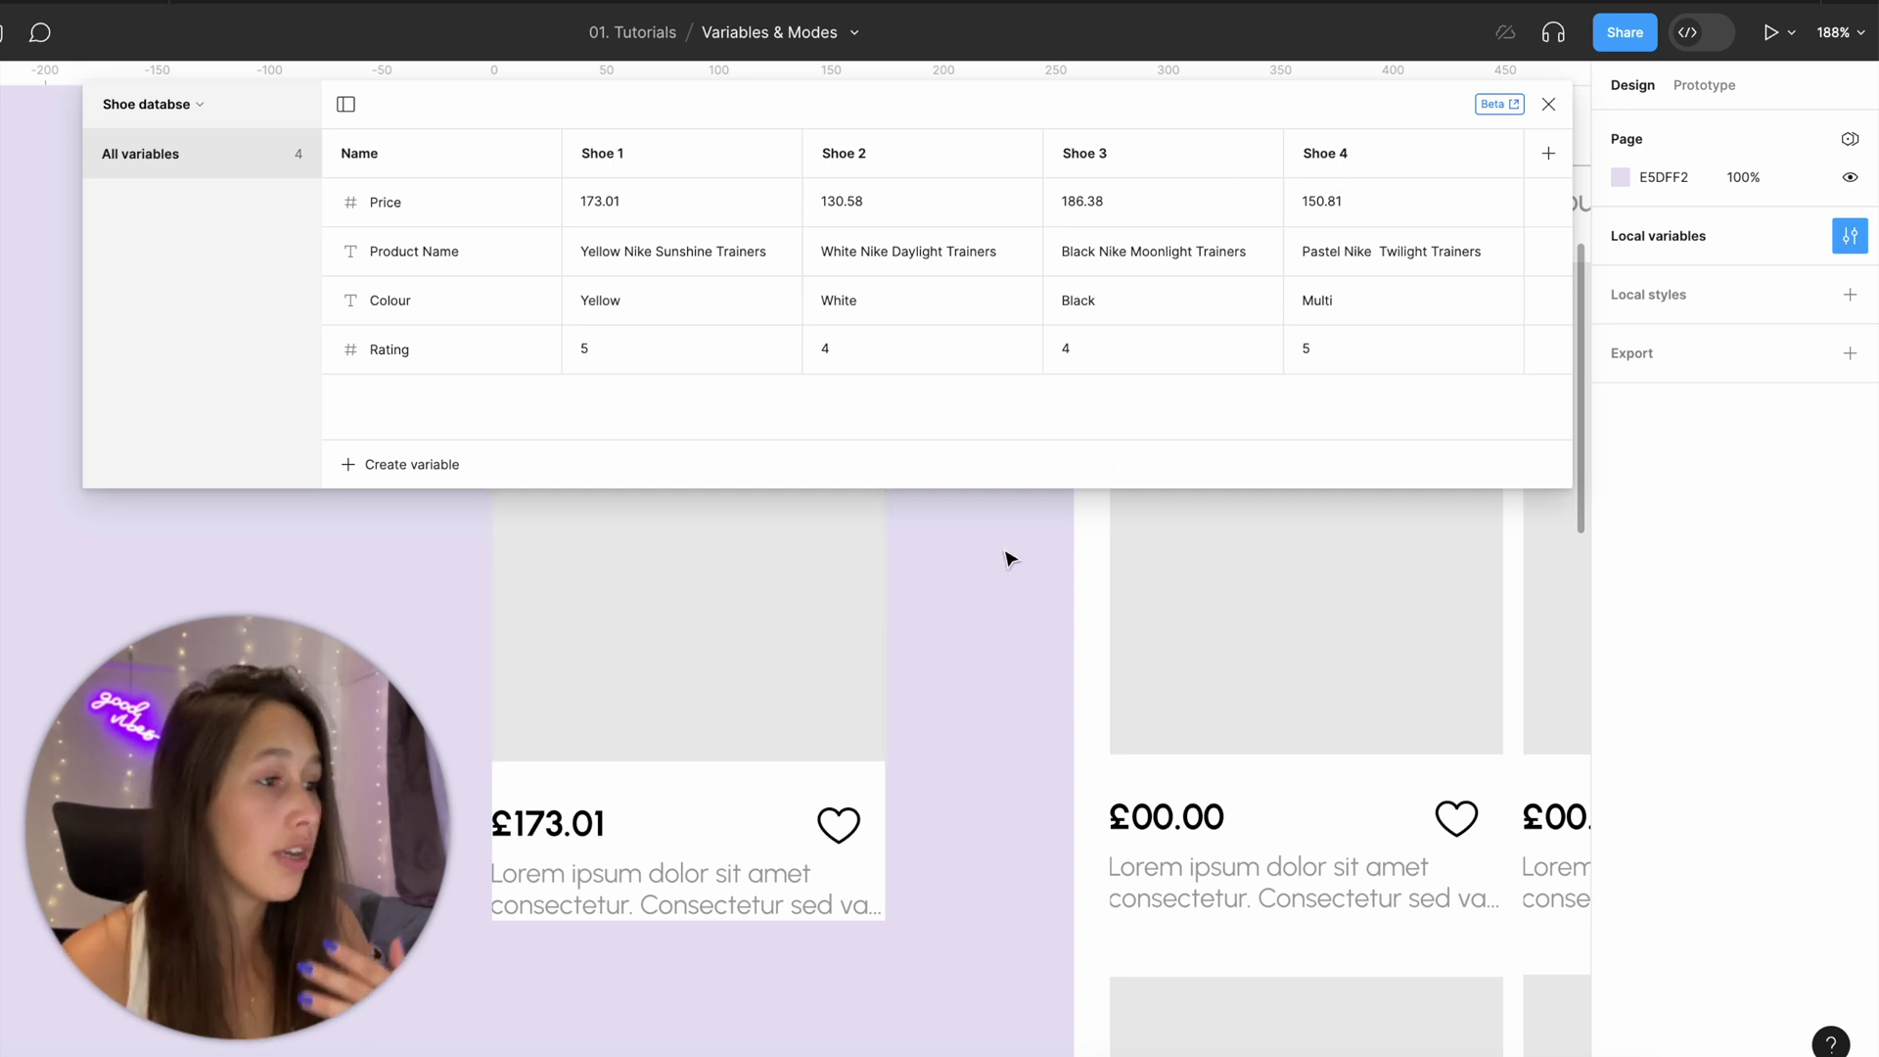
click(1549, 103)
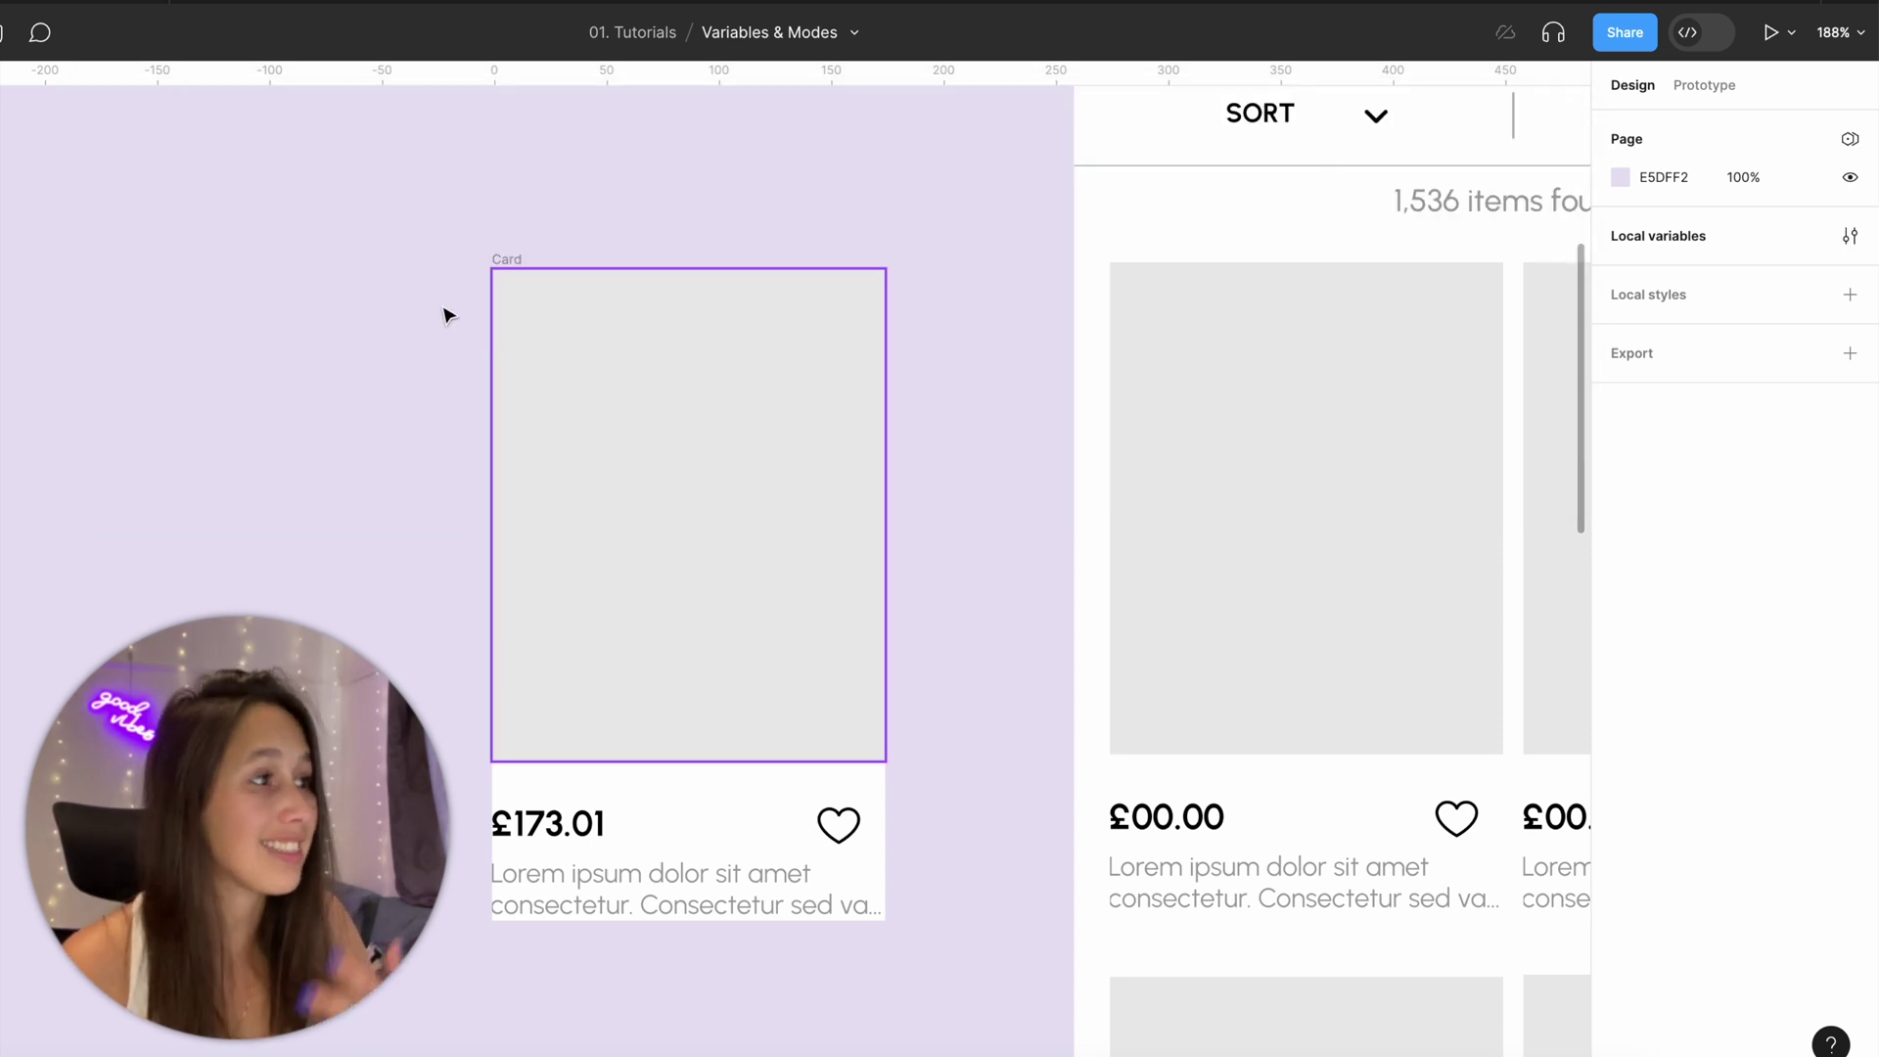
Switch the Card frame's Shoe databse mode to Shoe 2, Shoe 4 and Shoe 3 in turn to test the price text.
click(494, 262)
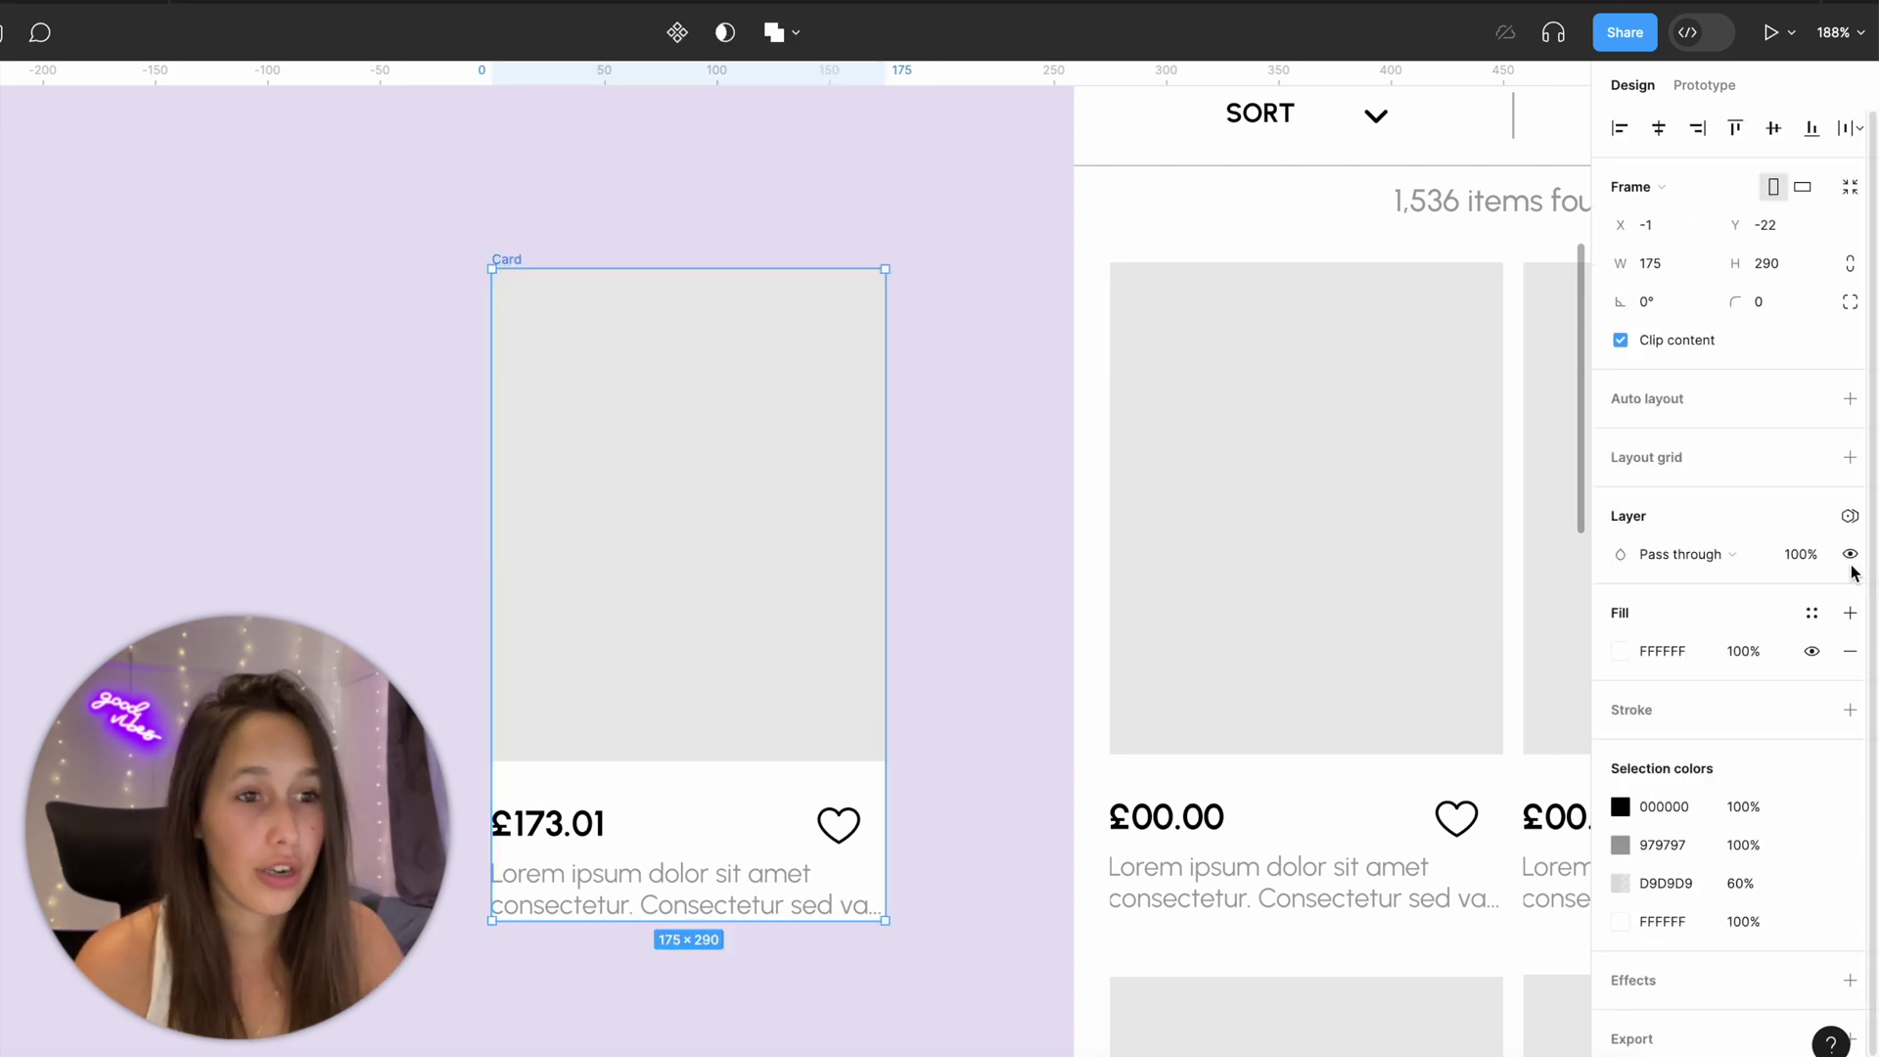
click(1850, 516)
mouse_move(1826, 595)
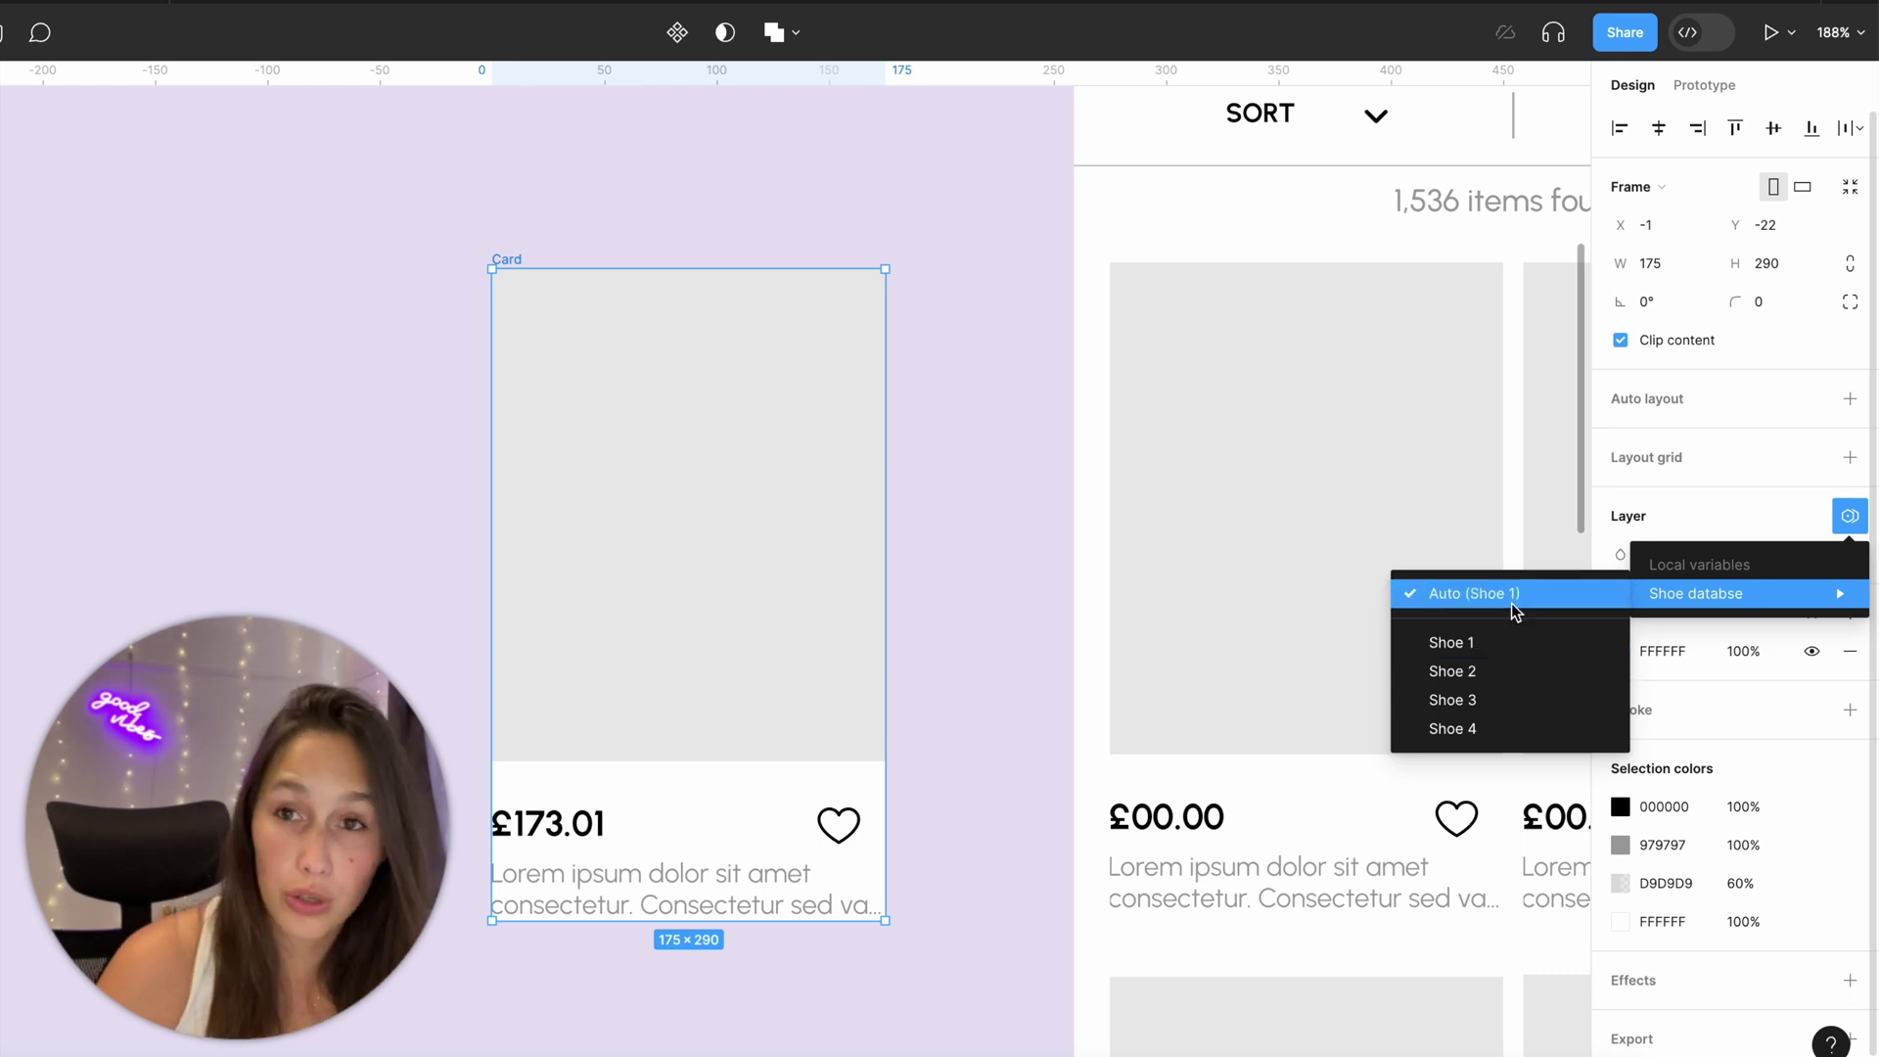
click(1488, 672)
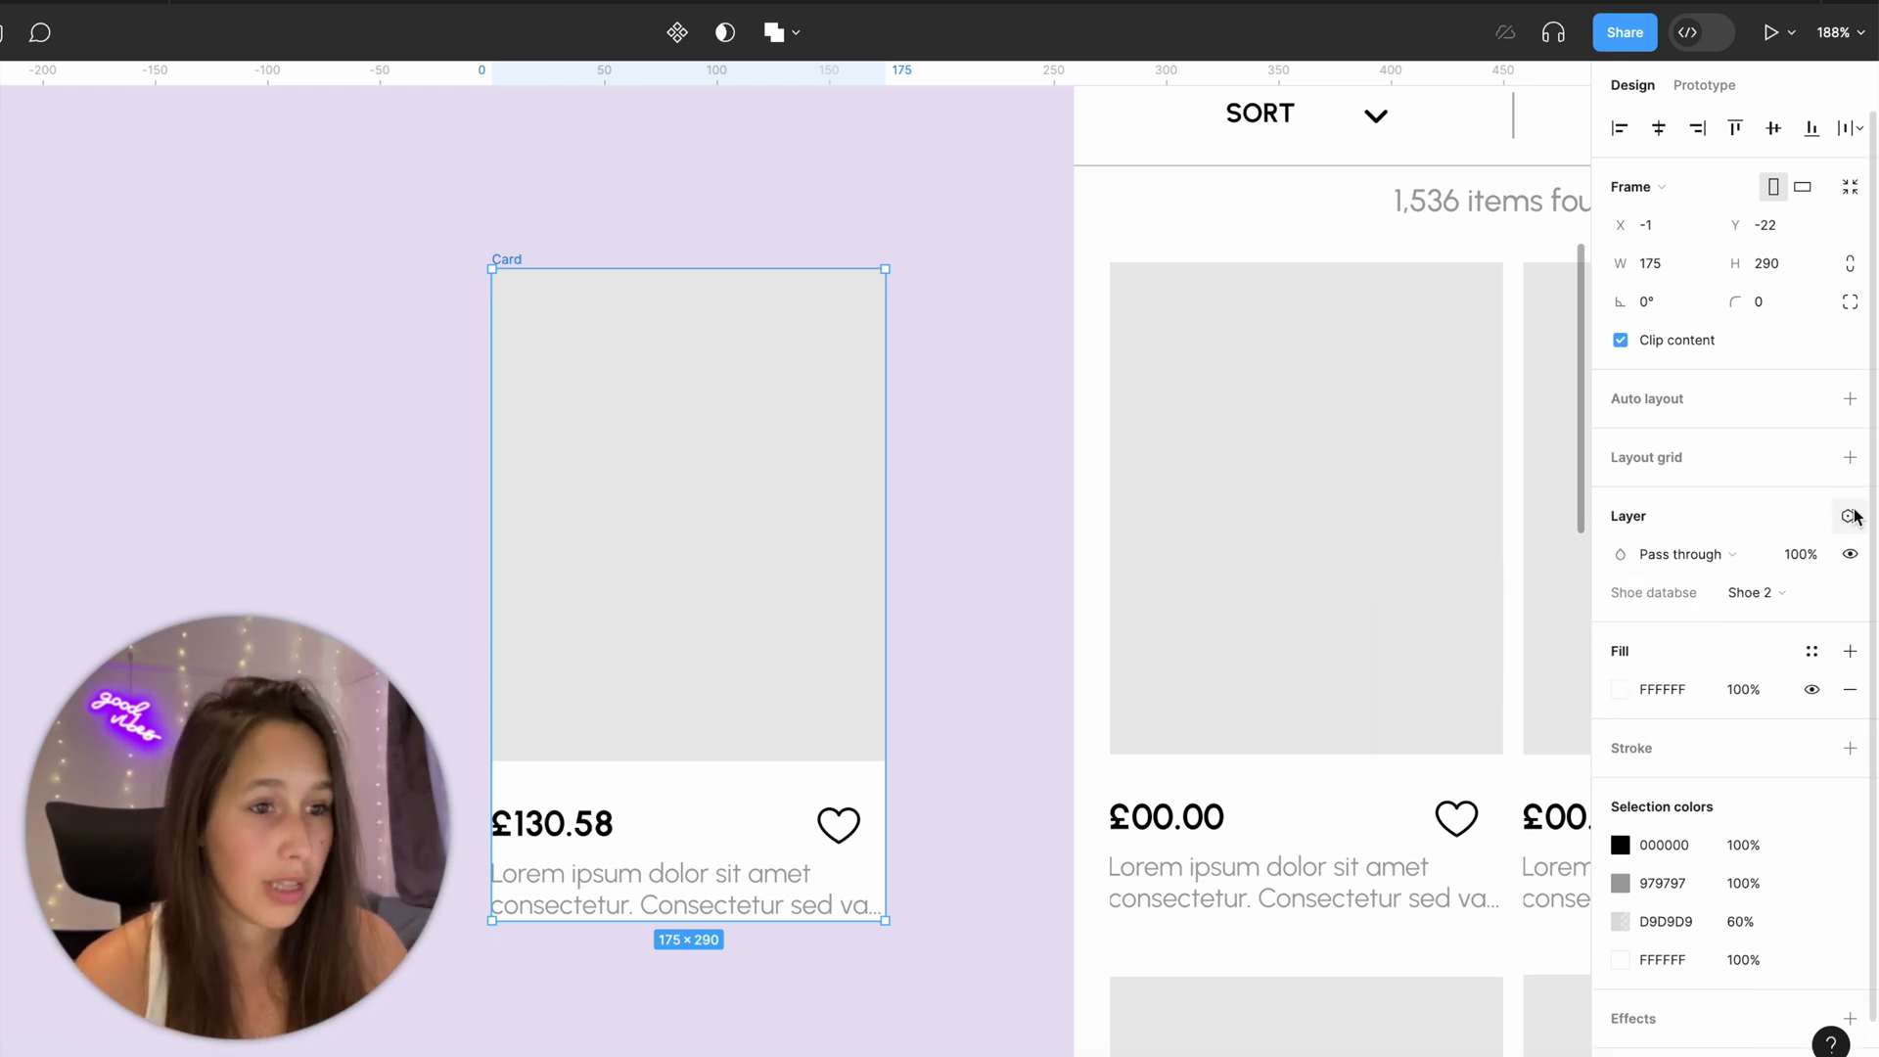
click(1782, 592)
click(1755, 648)
click(1767, 593)
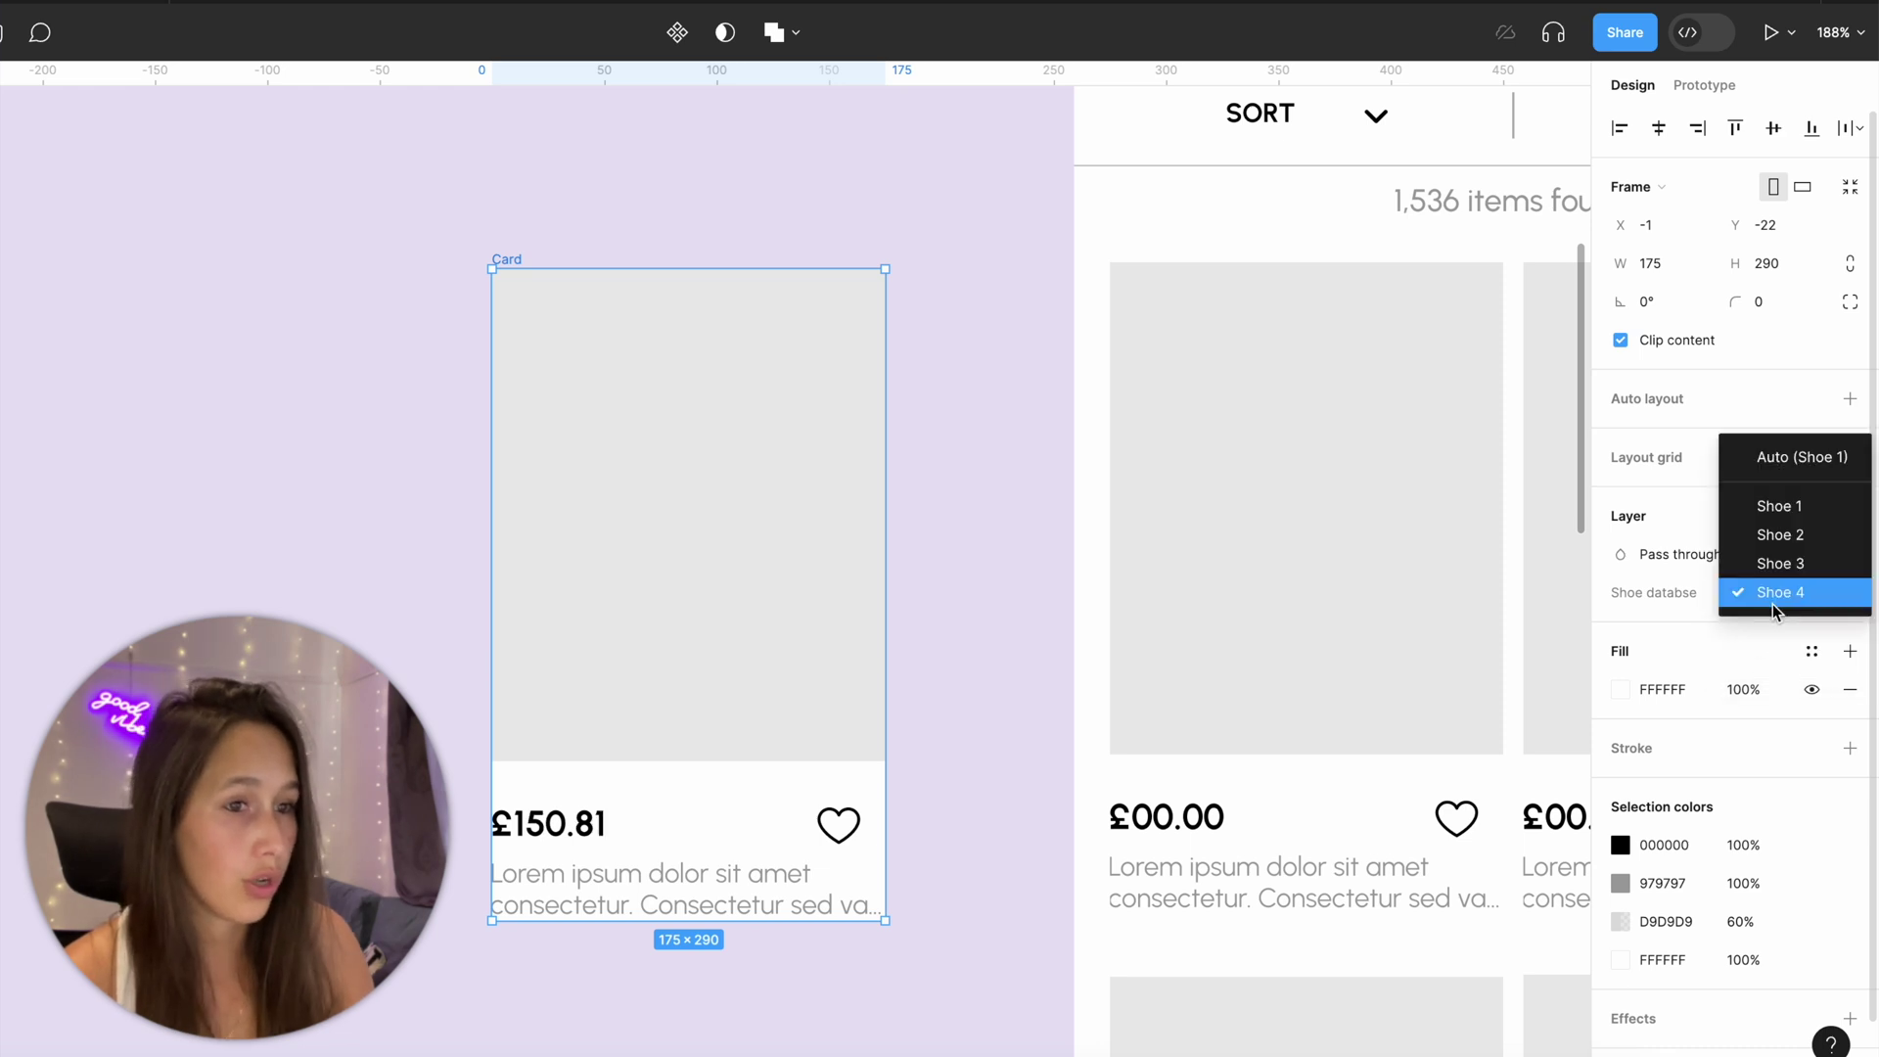
click(1778, 566)
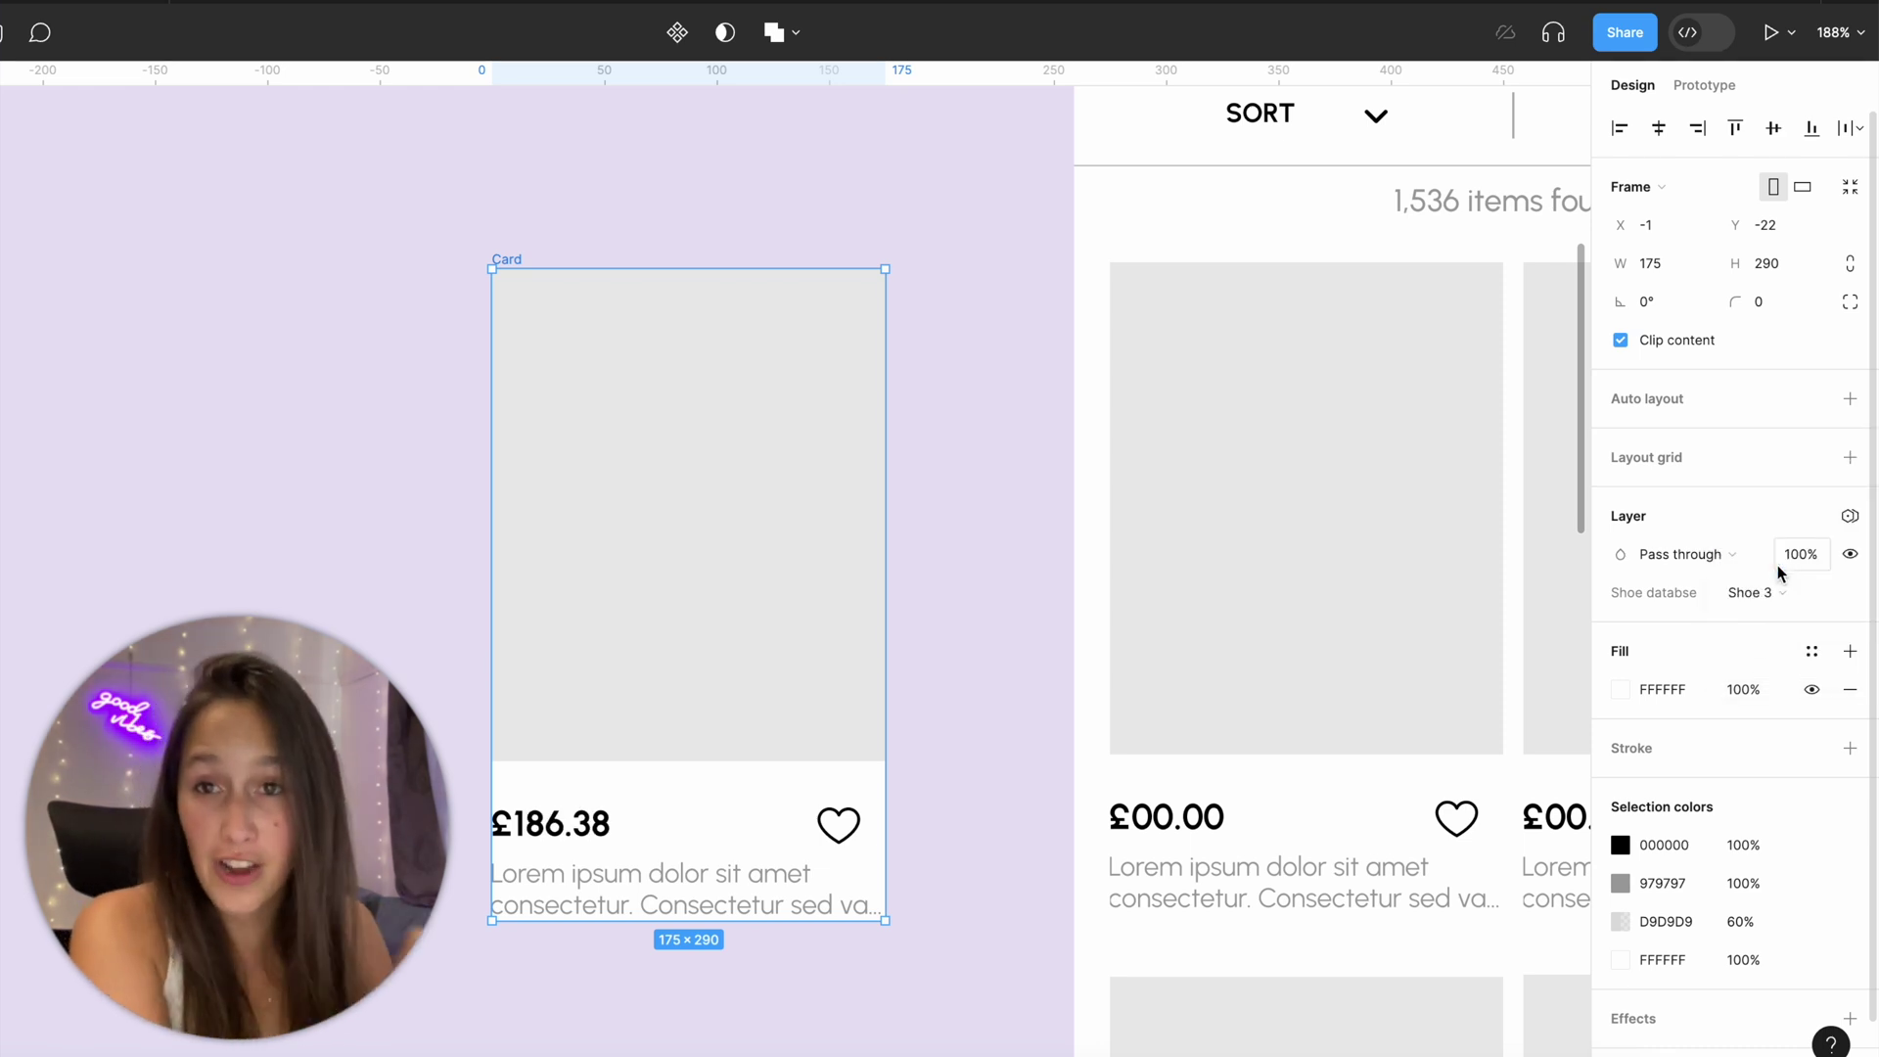
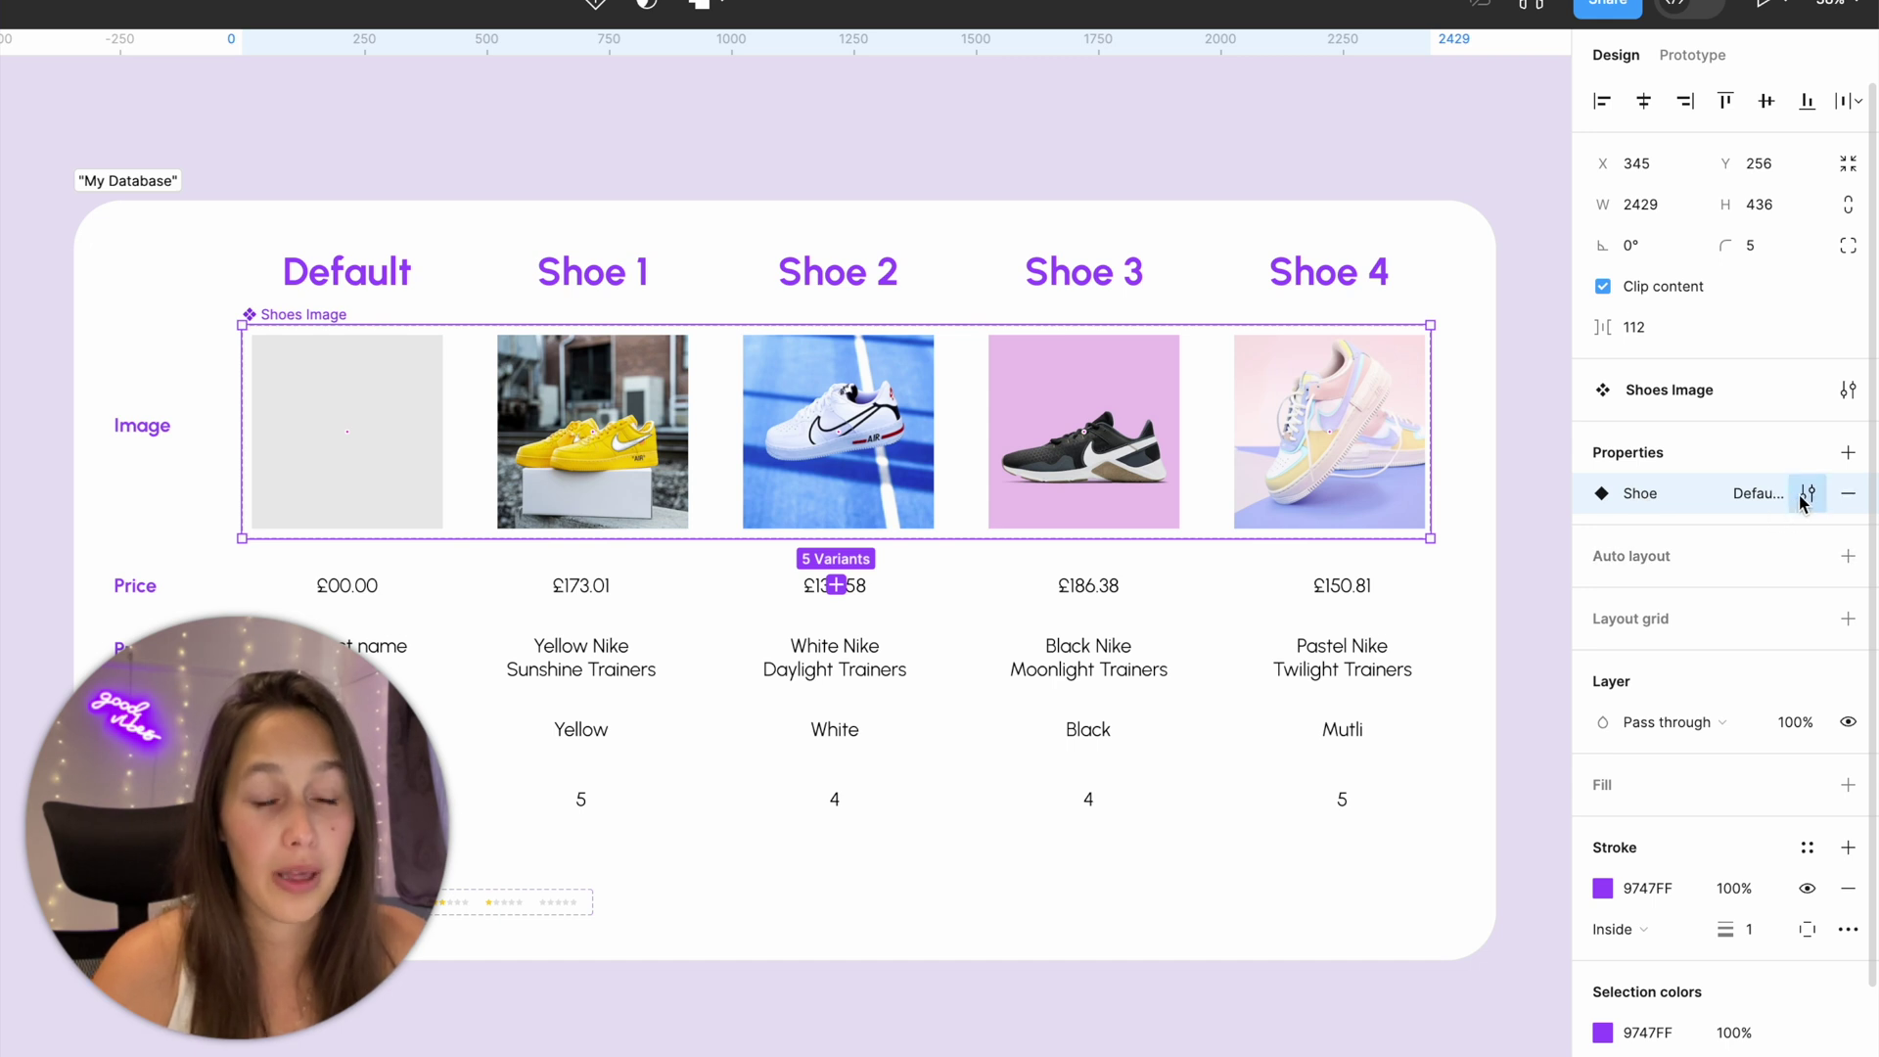
Add an Image text variable with values Shoe 1, Shoe 2, Shoe 3 and Shoe 4, matching the Shoes Image component's variant names.
click(1808, 493)
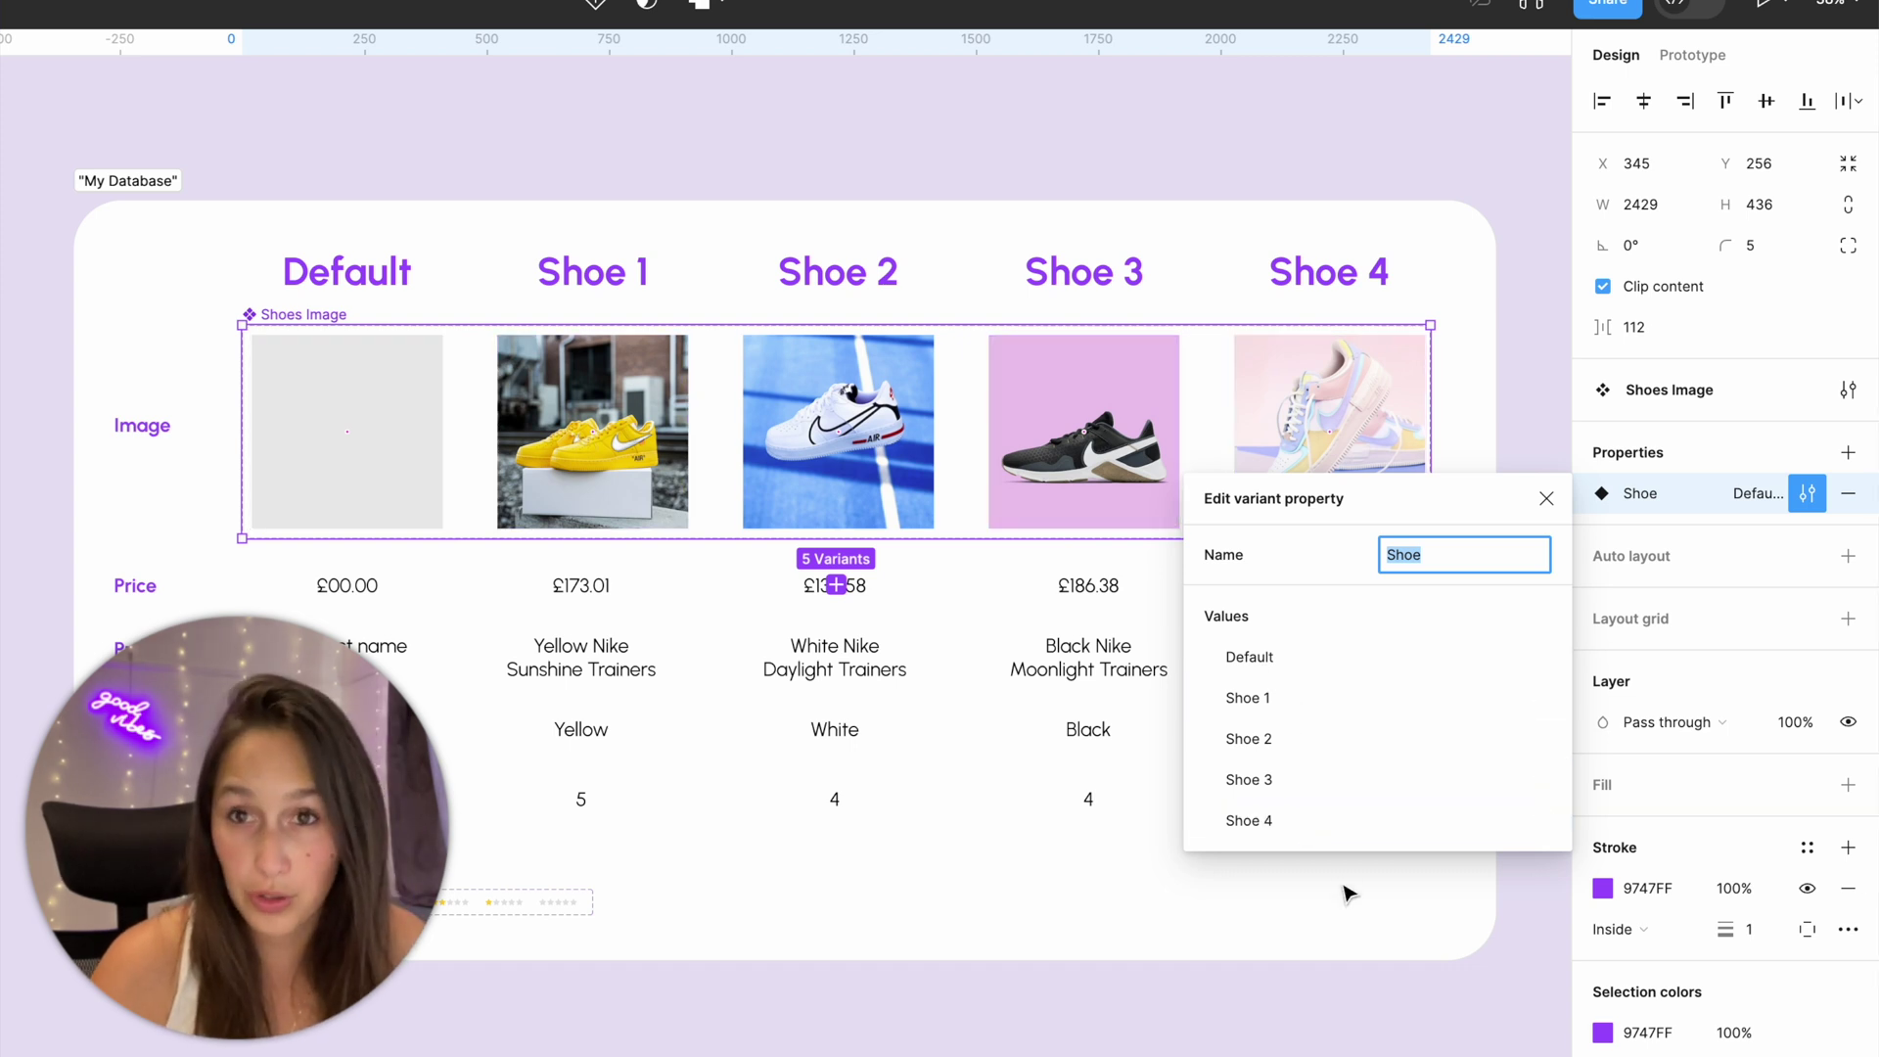
key(Escape)
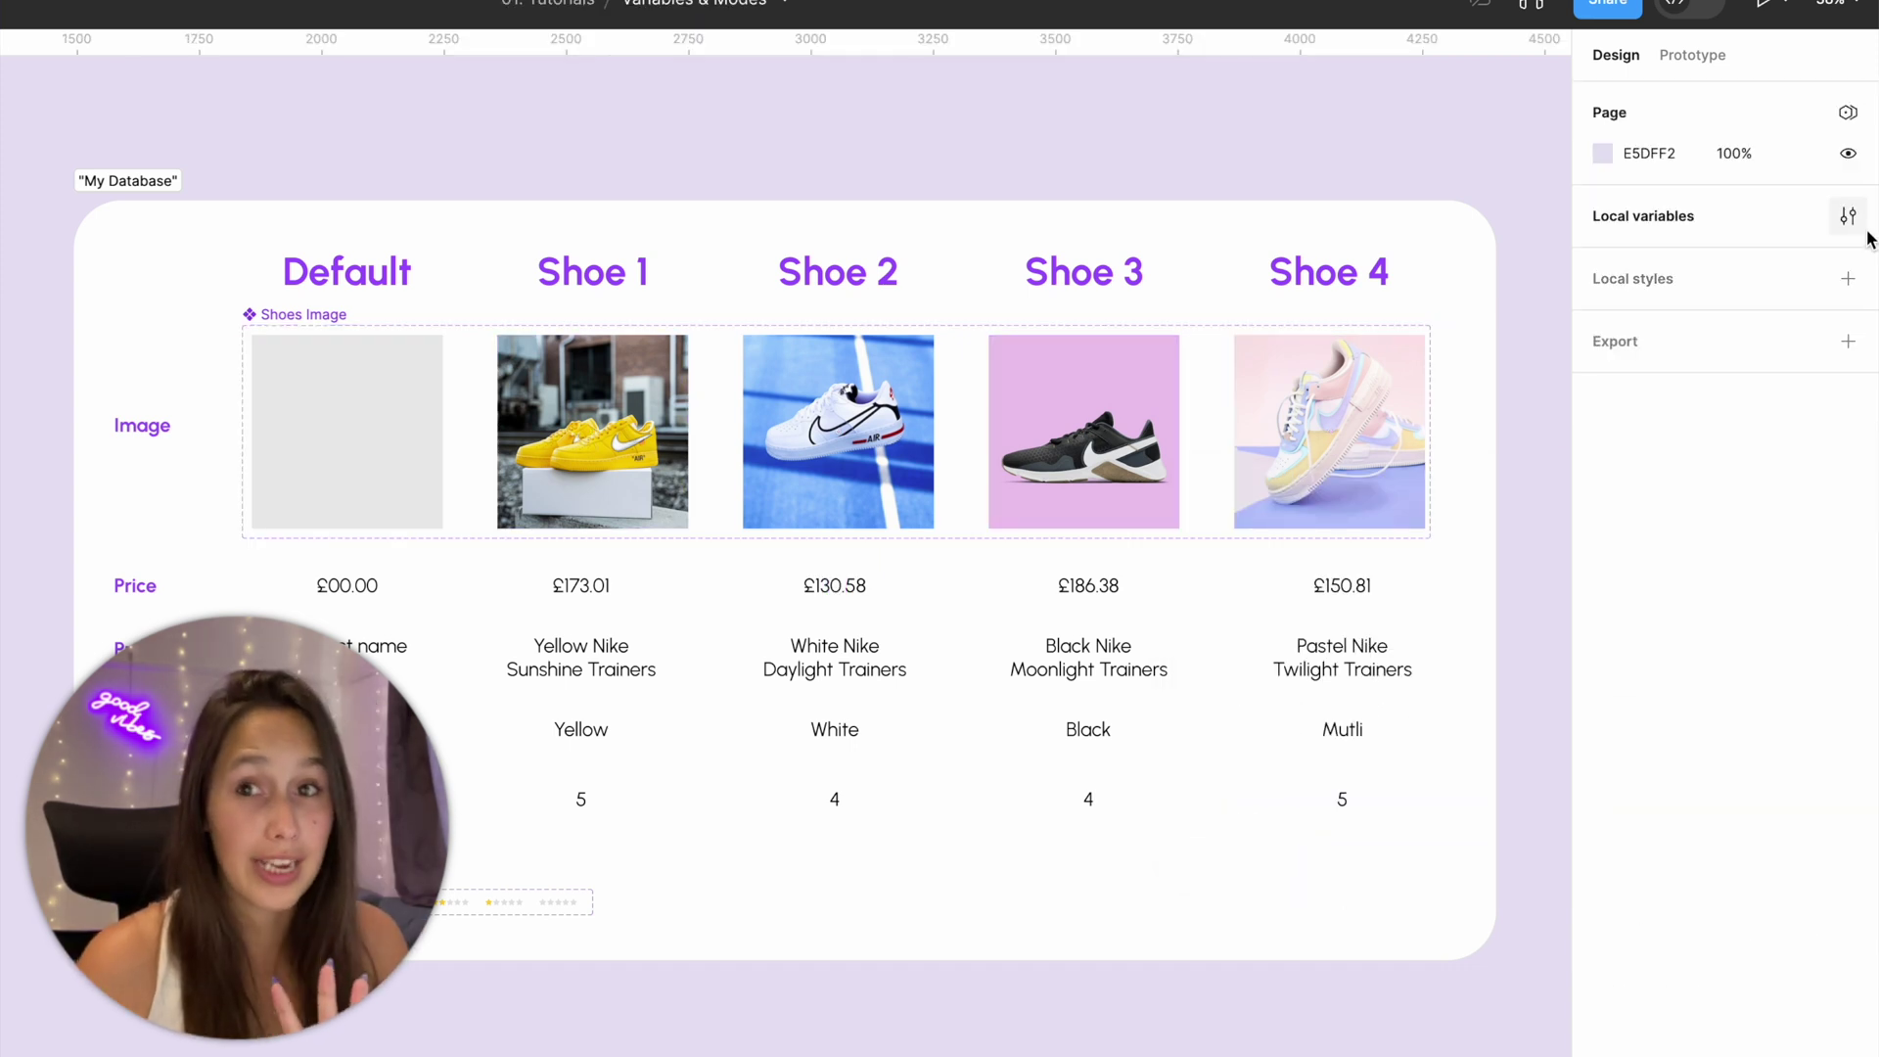
click(1866, 225)
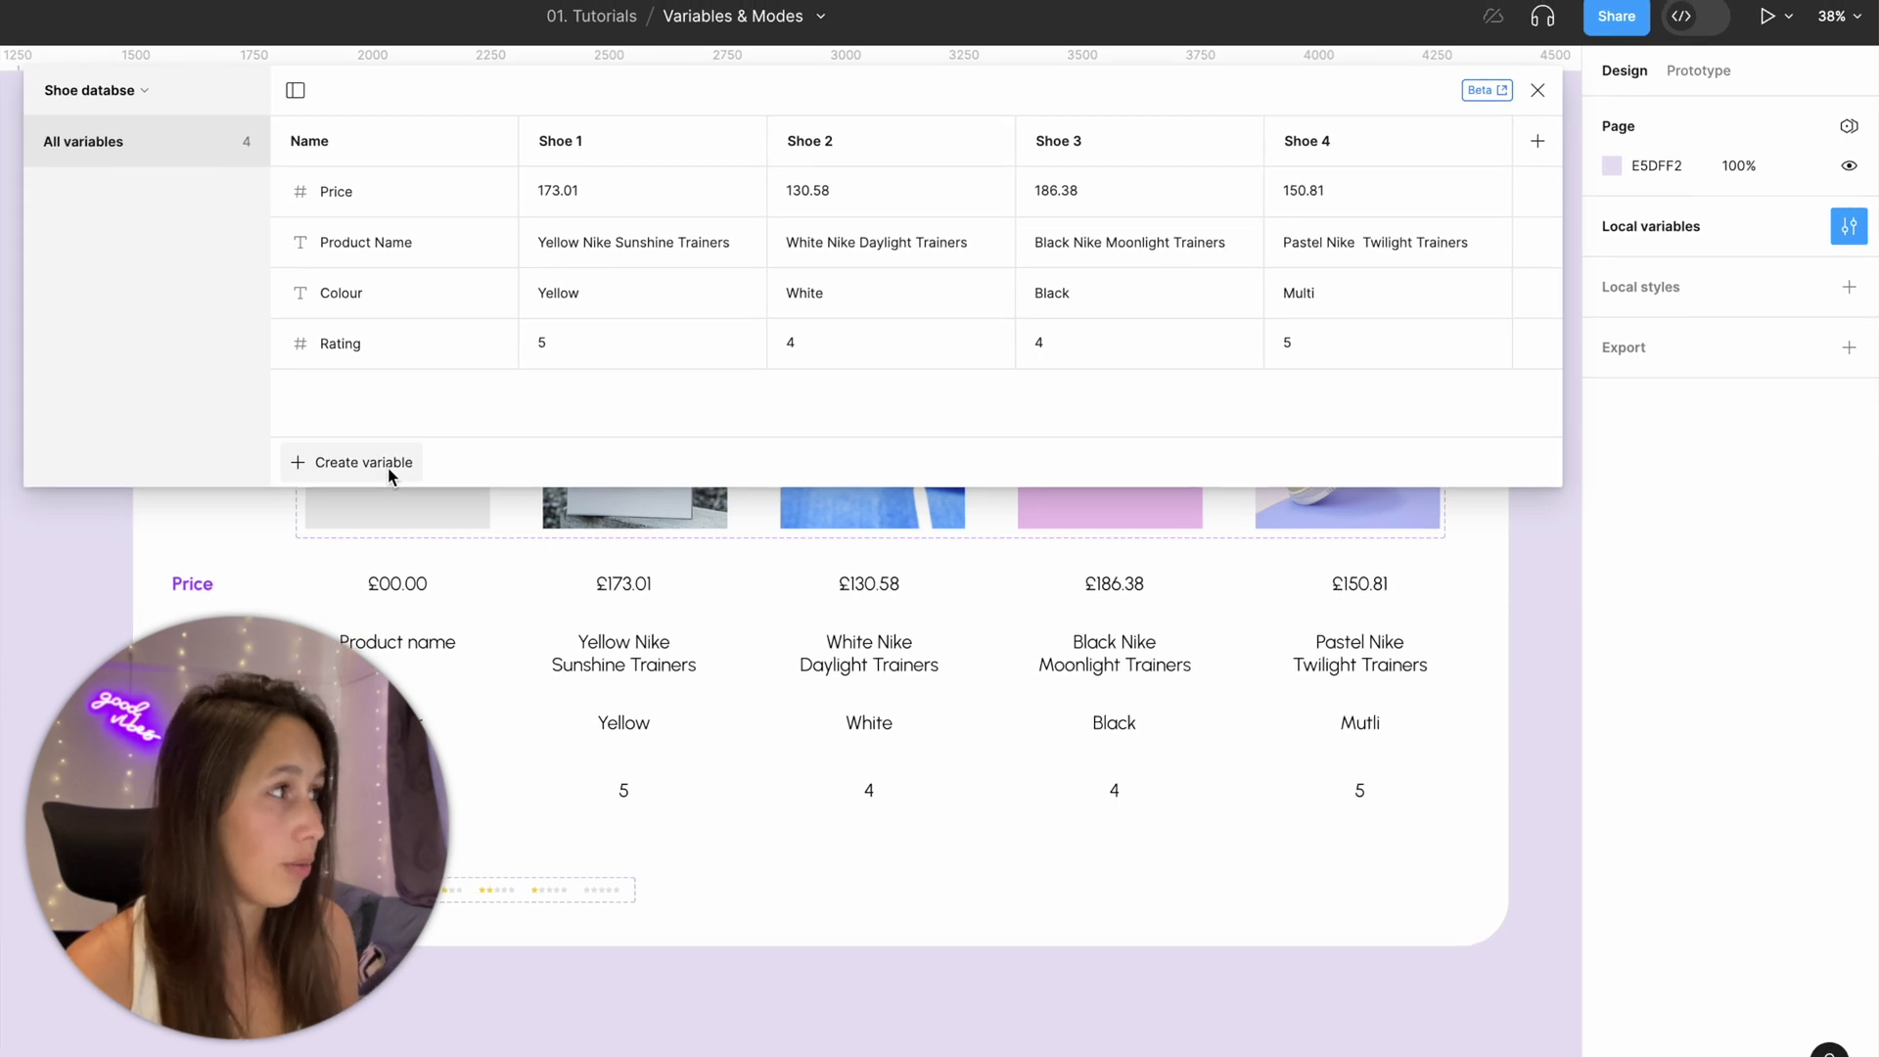
click(388, 467)
click(384, 456)
click(384, 455)
click(343, 572)
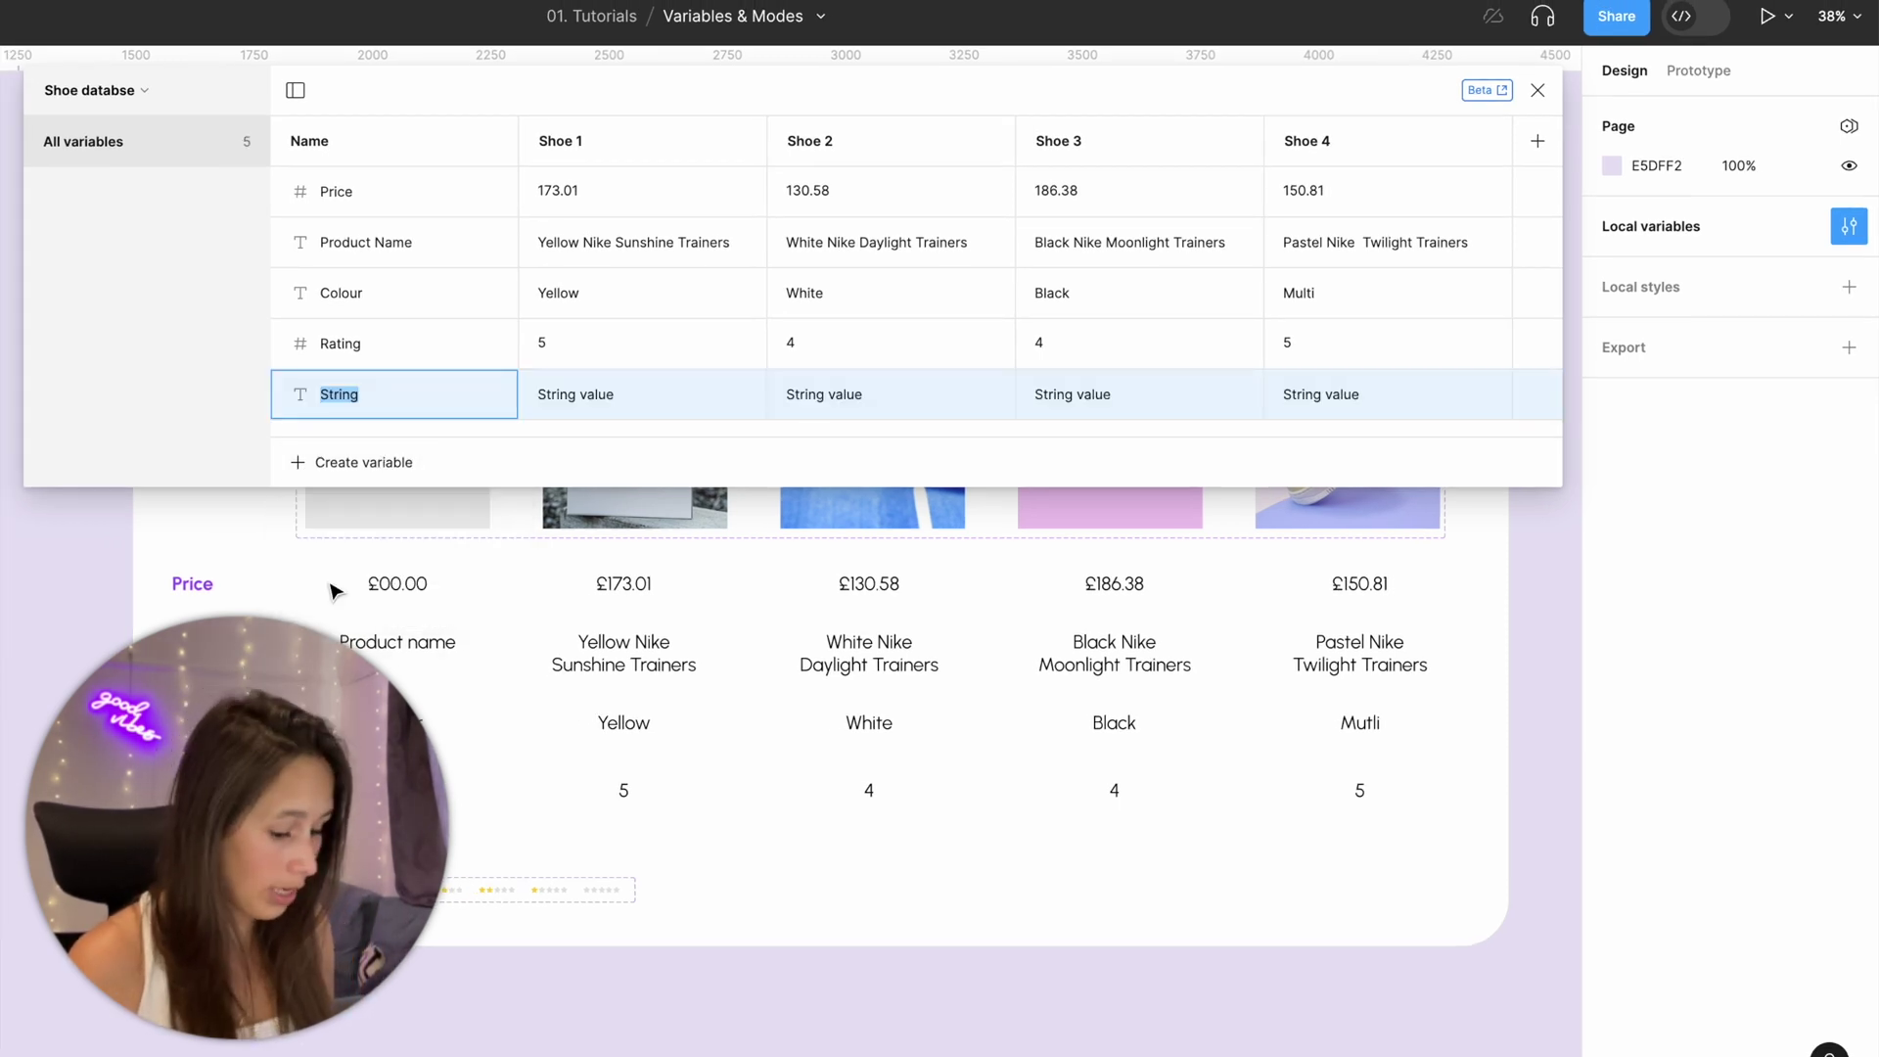
text(Image)
click(573, 409)
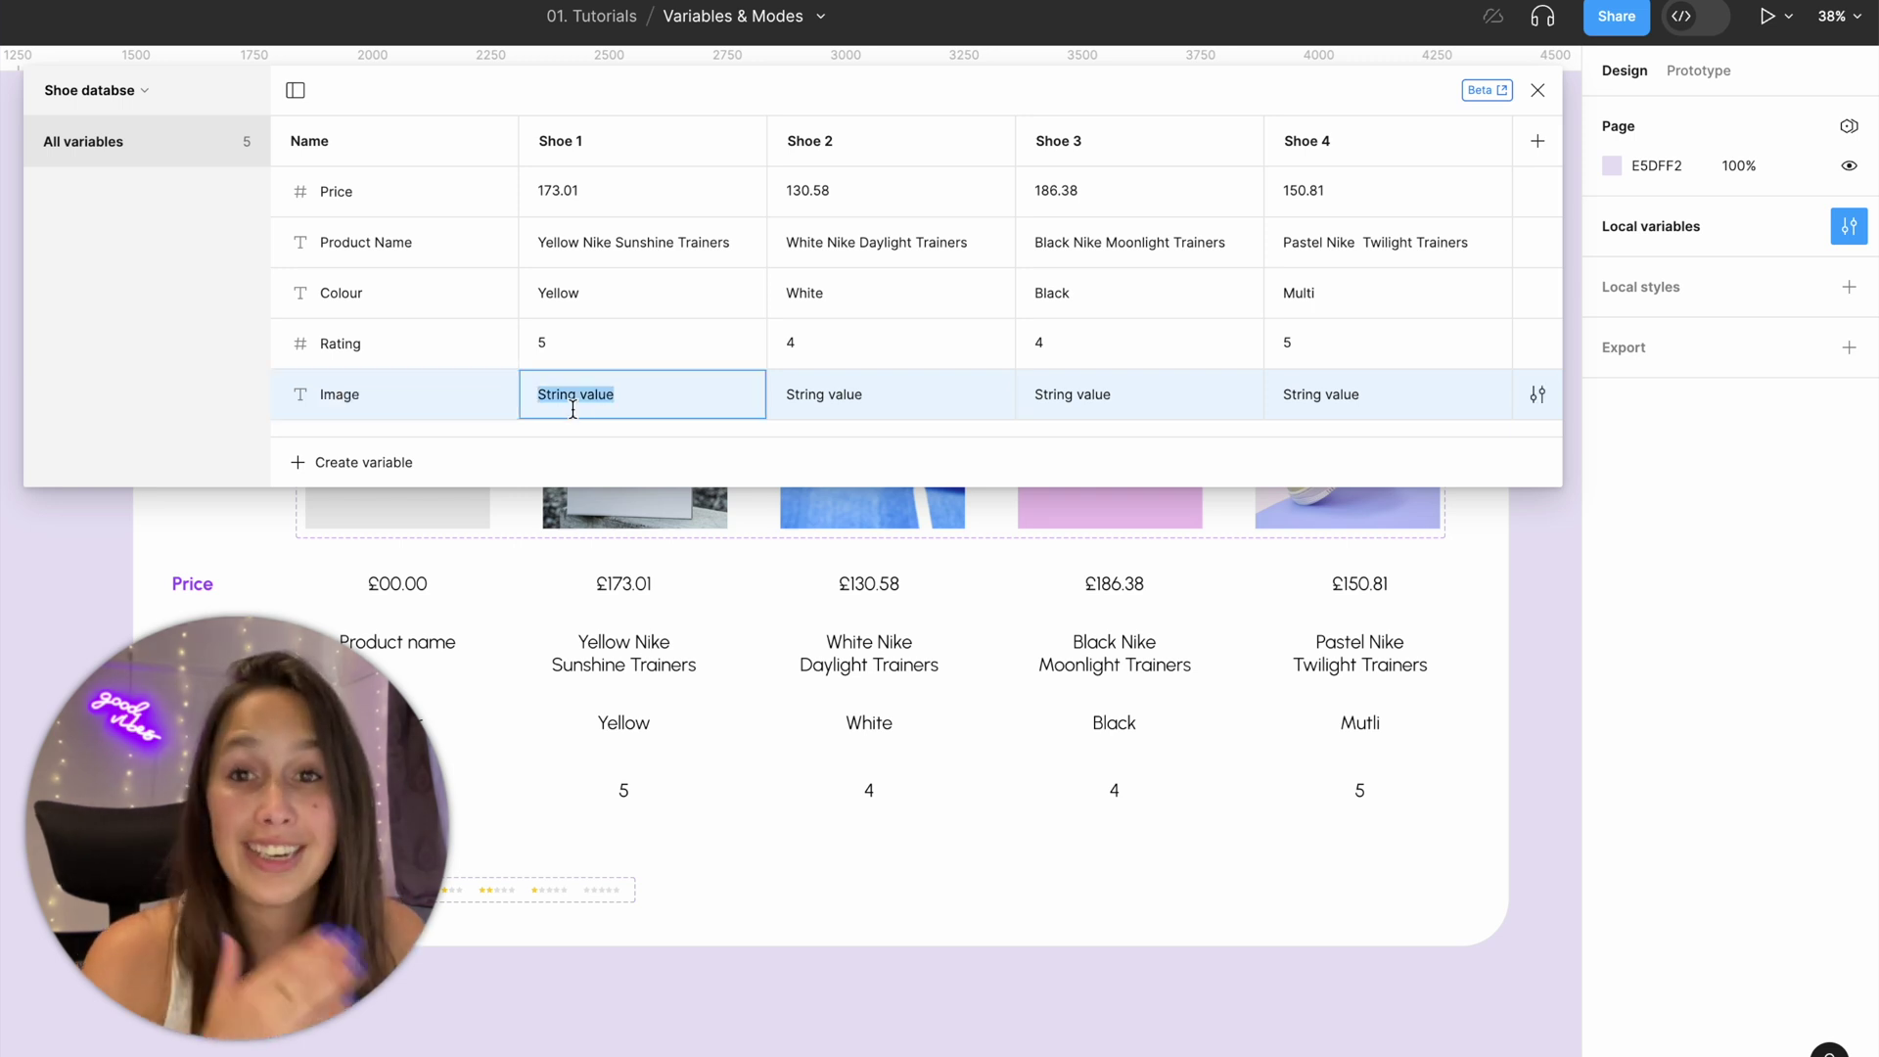
text(Shoe 1)
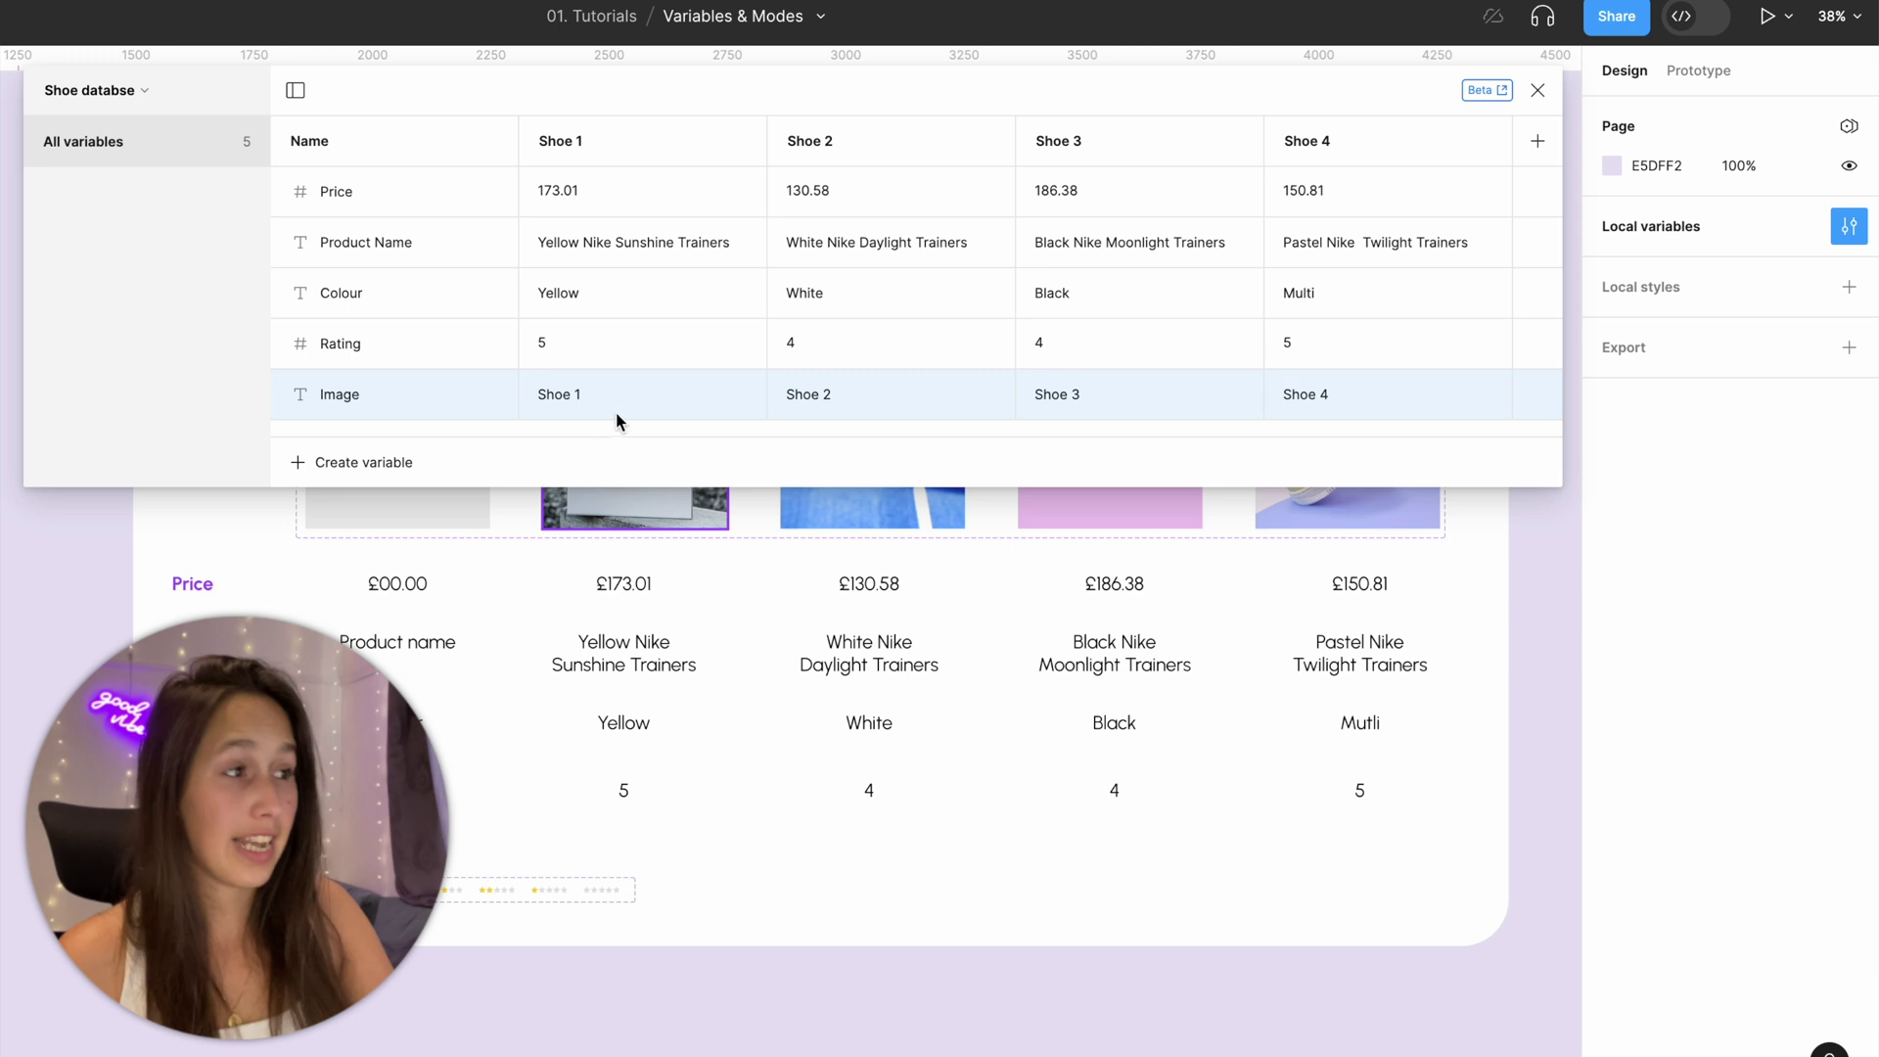
Check the variant name of each shoe in the Shoes Image component against the Image variable's values.
scroll(661, 491, up, 5)
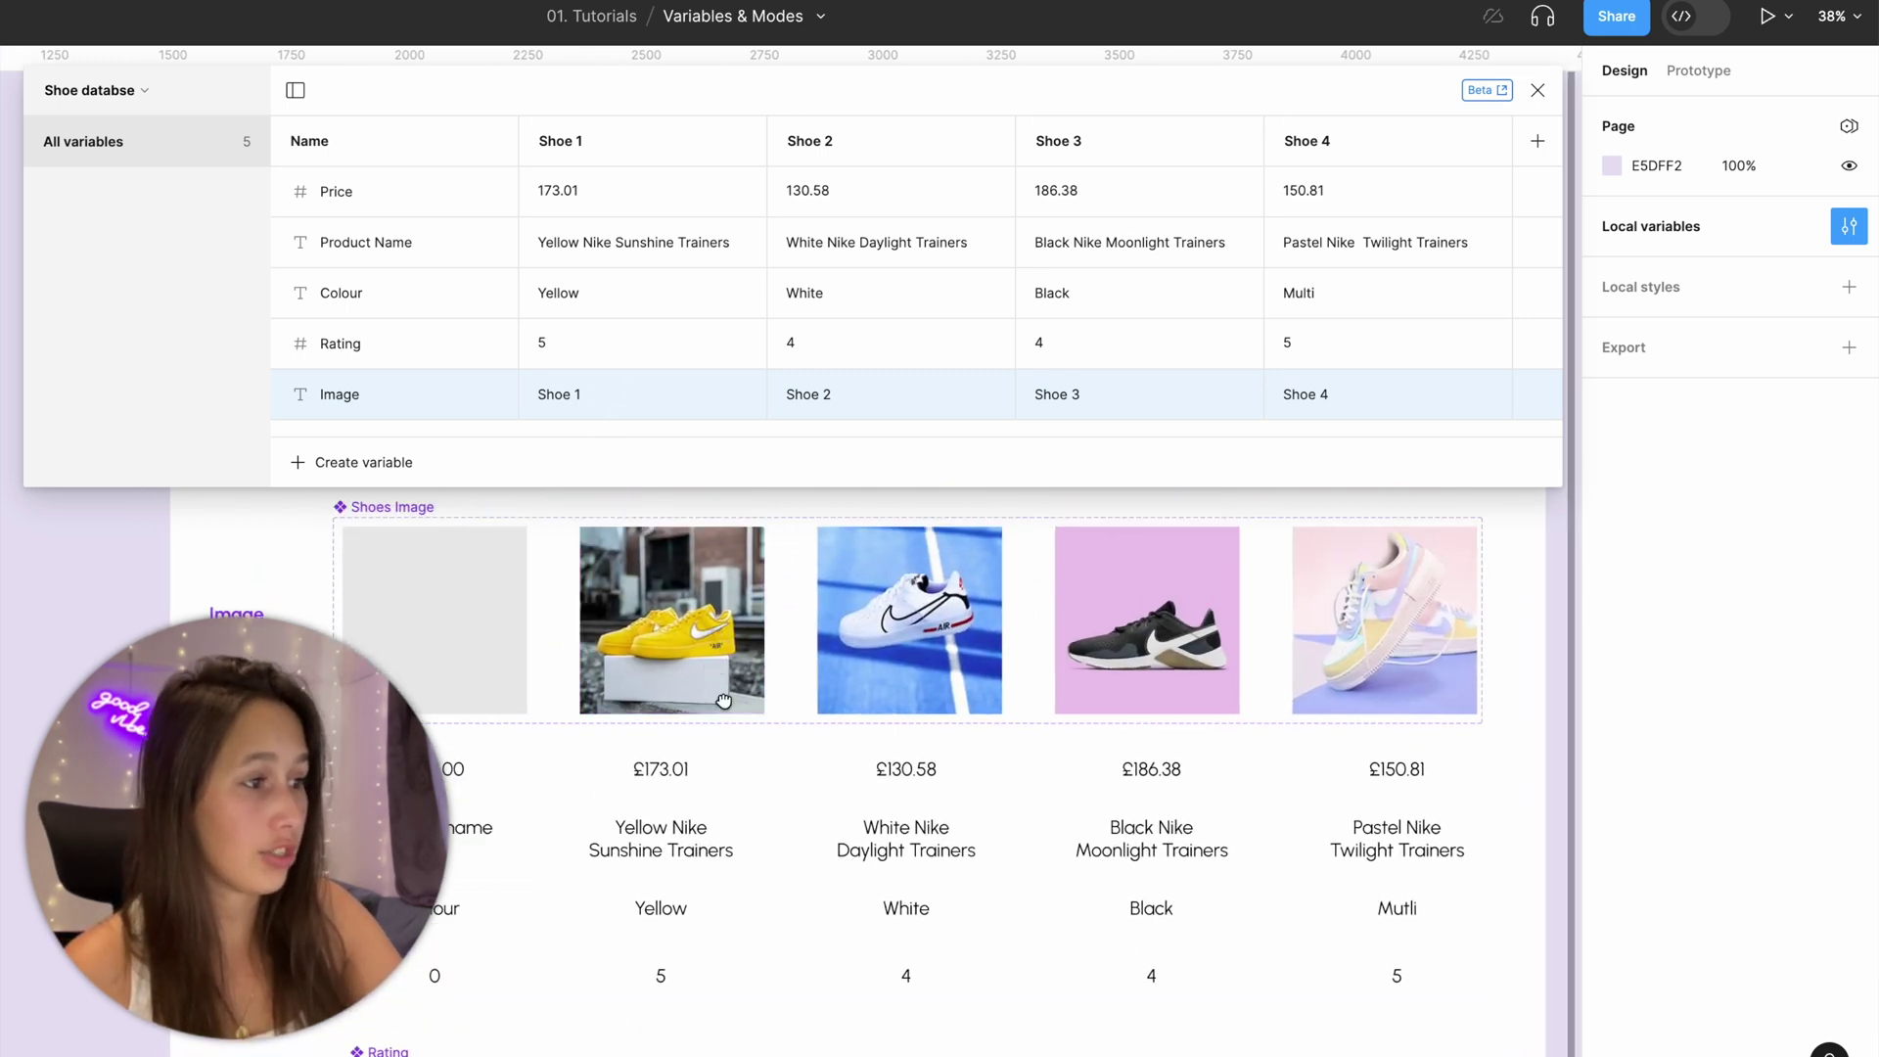
click(727, 761)
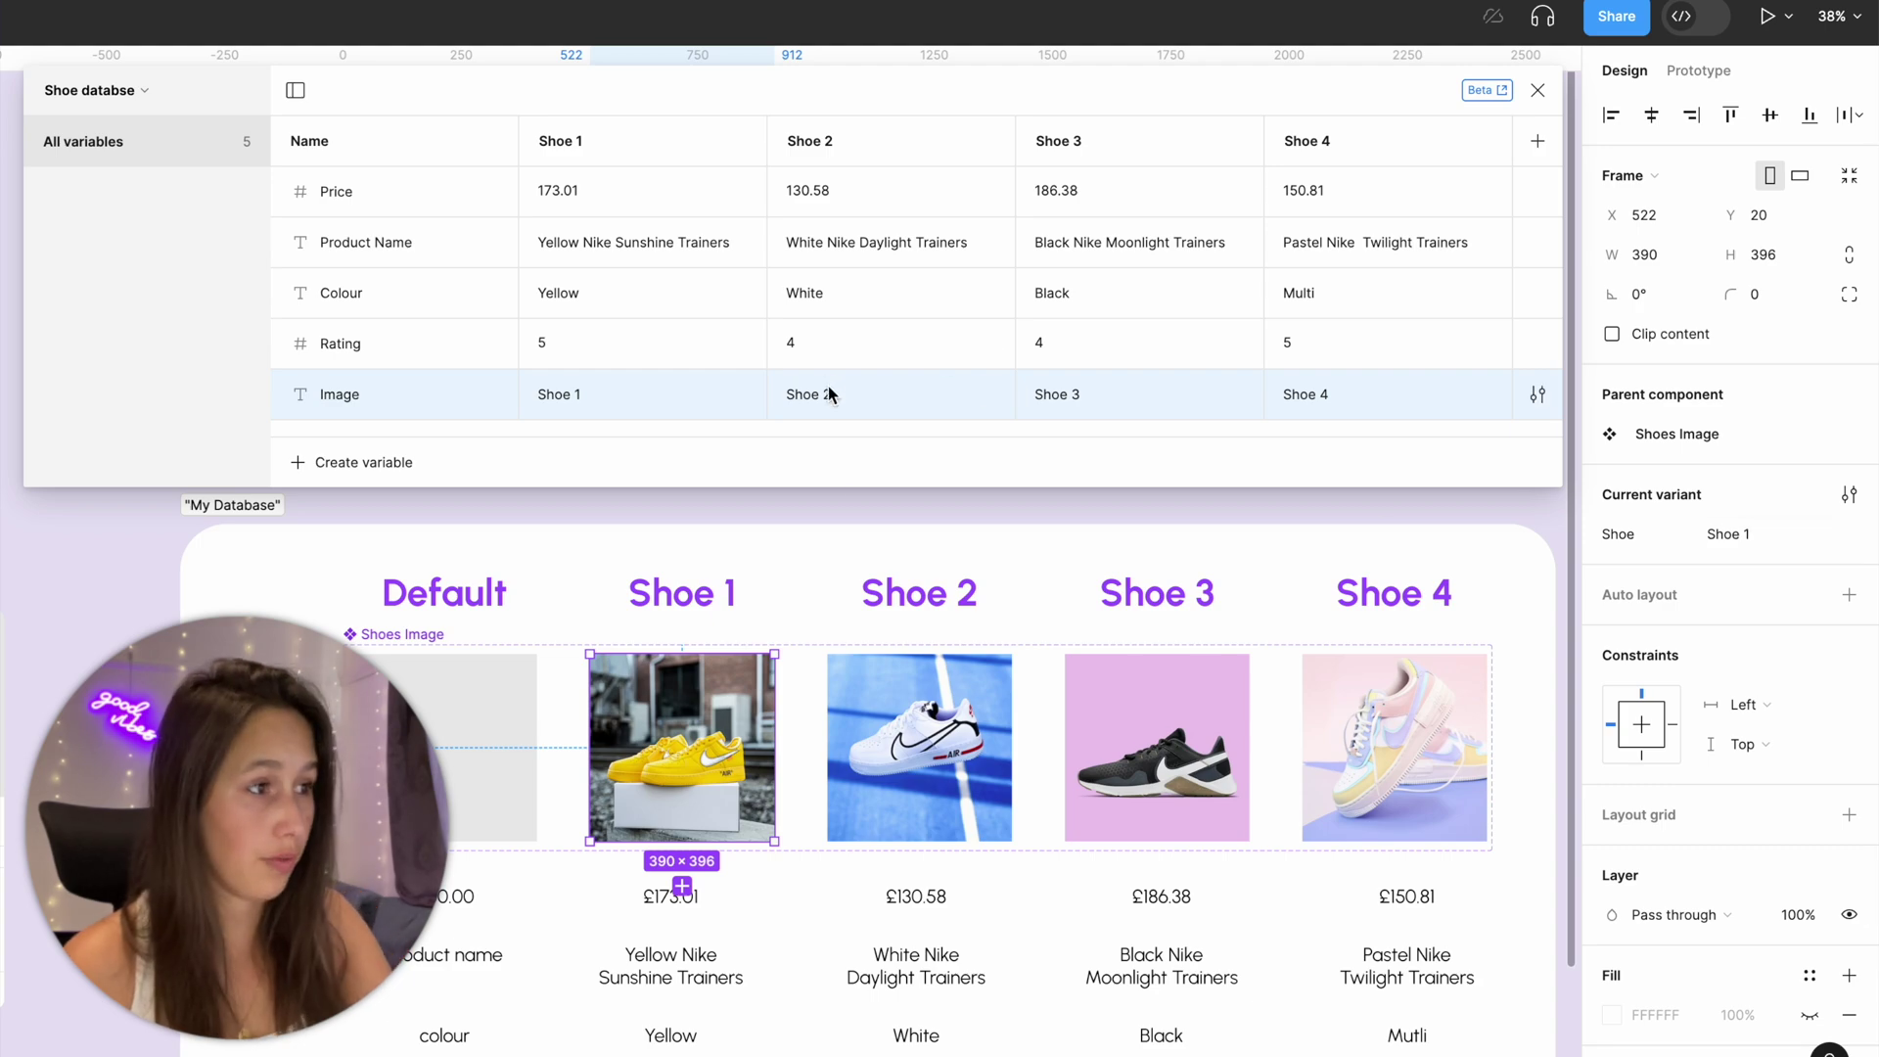
key(Tab)
key(Tab)
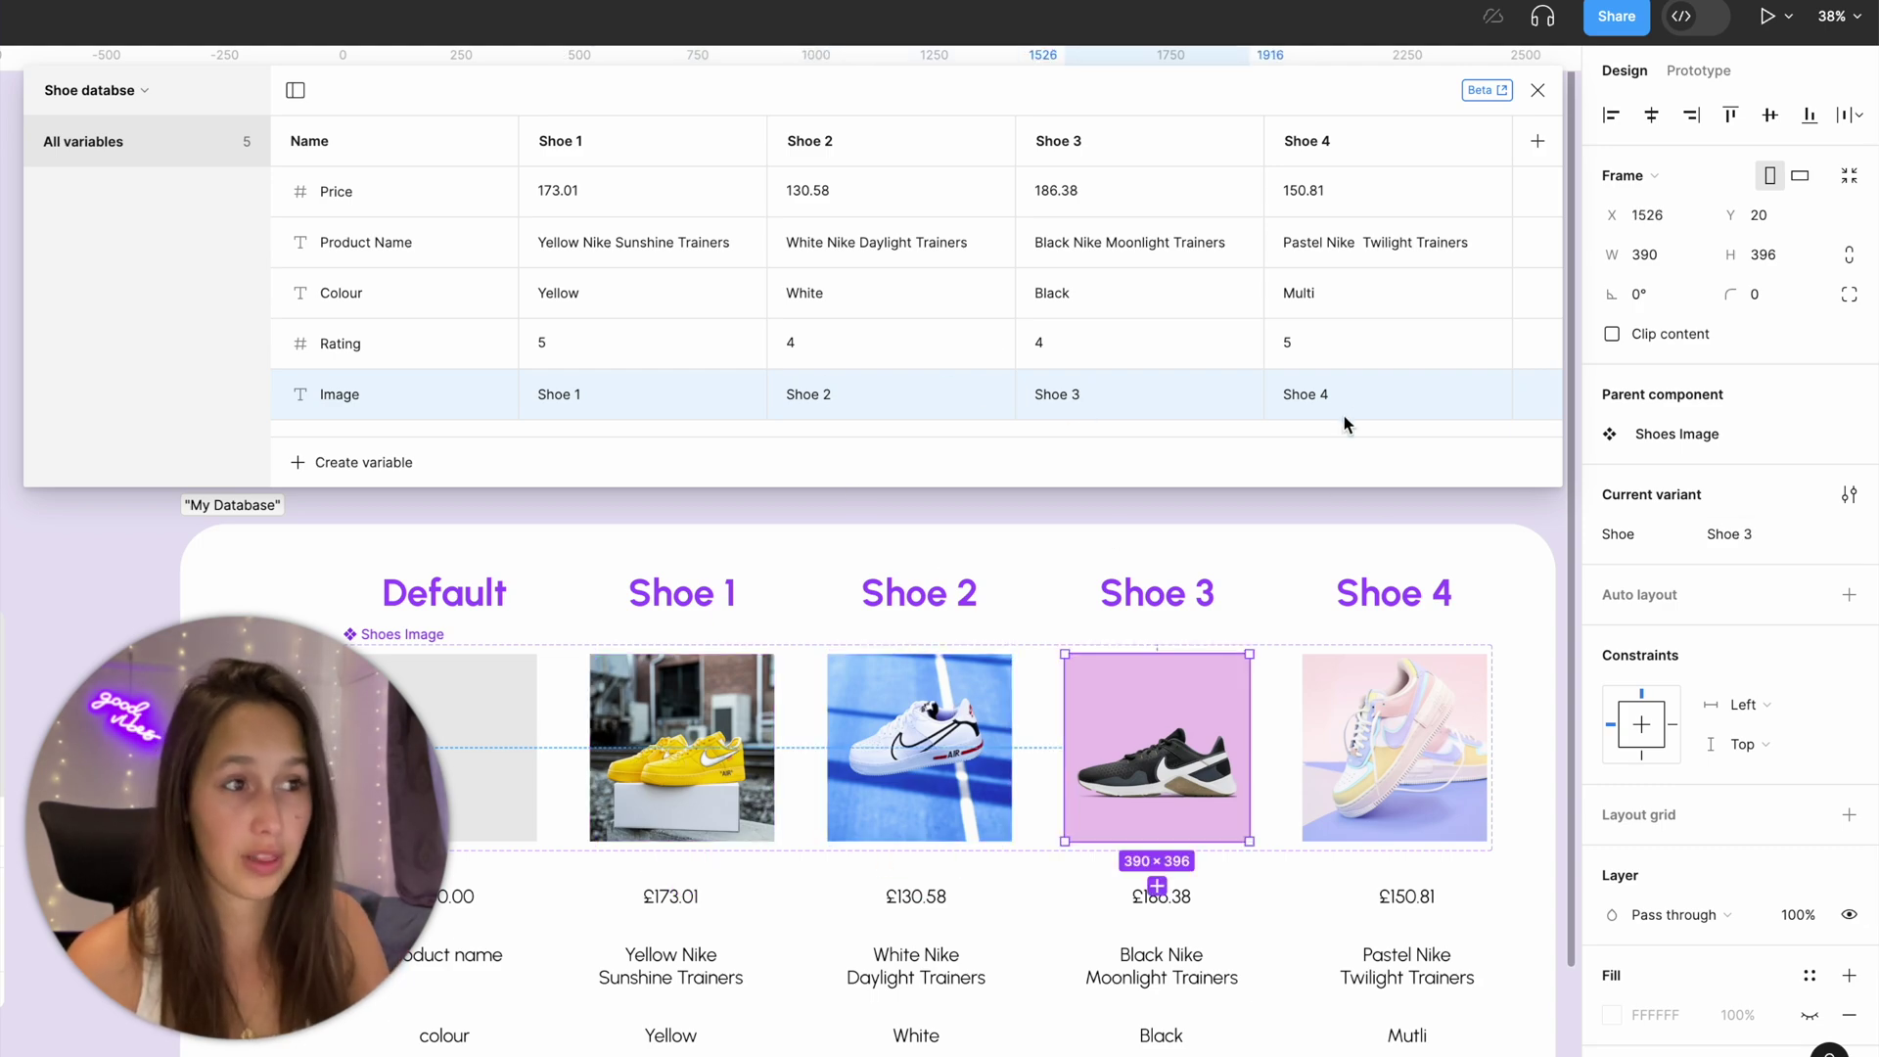
key(Tab)
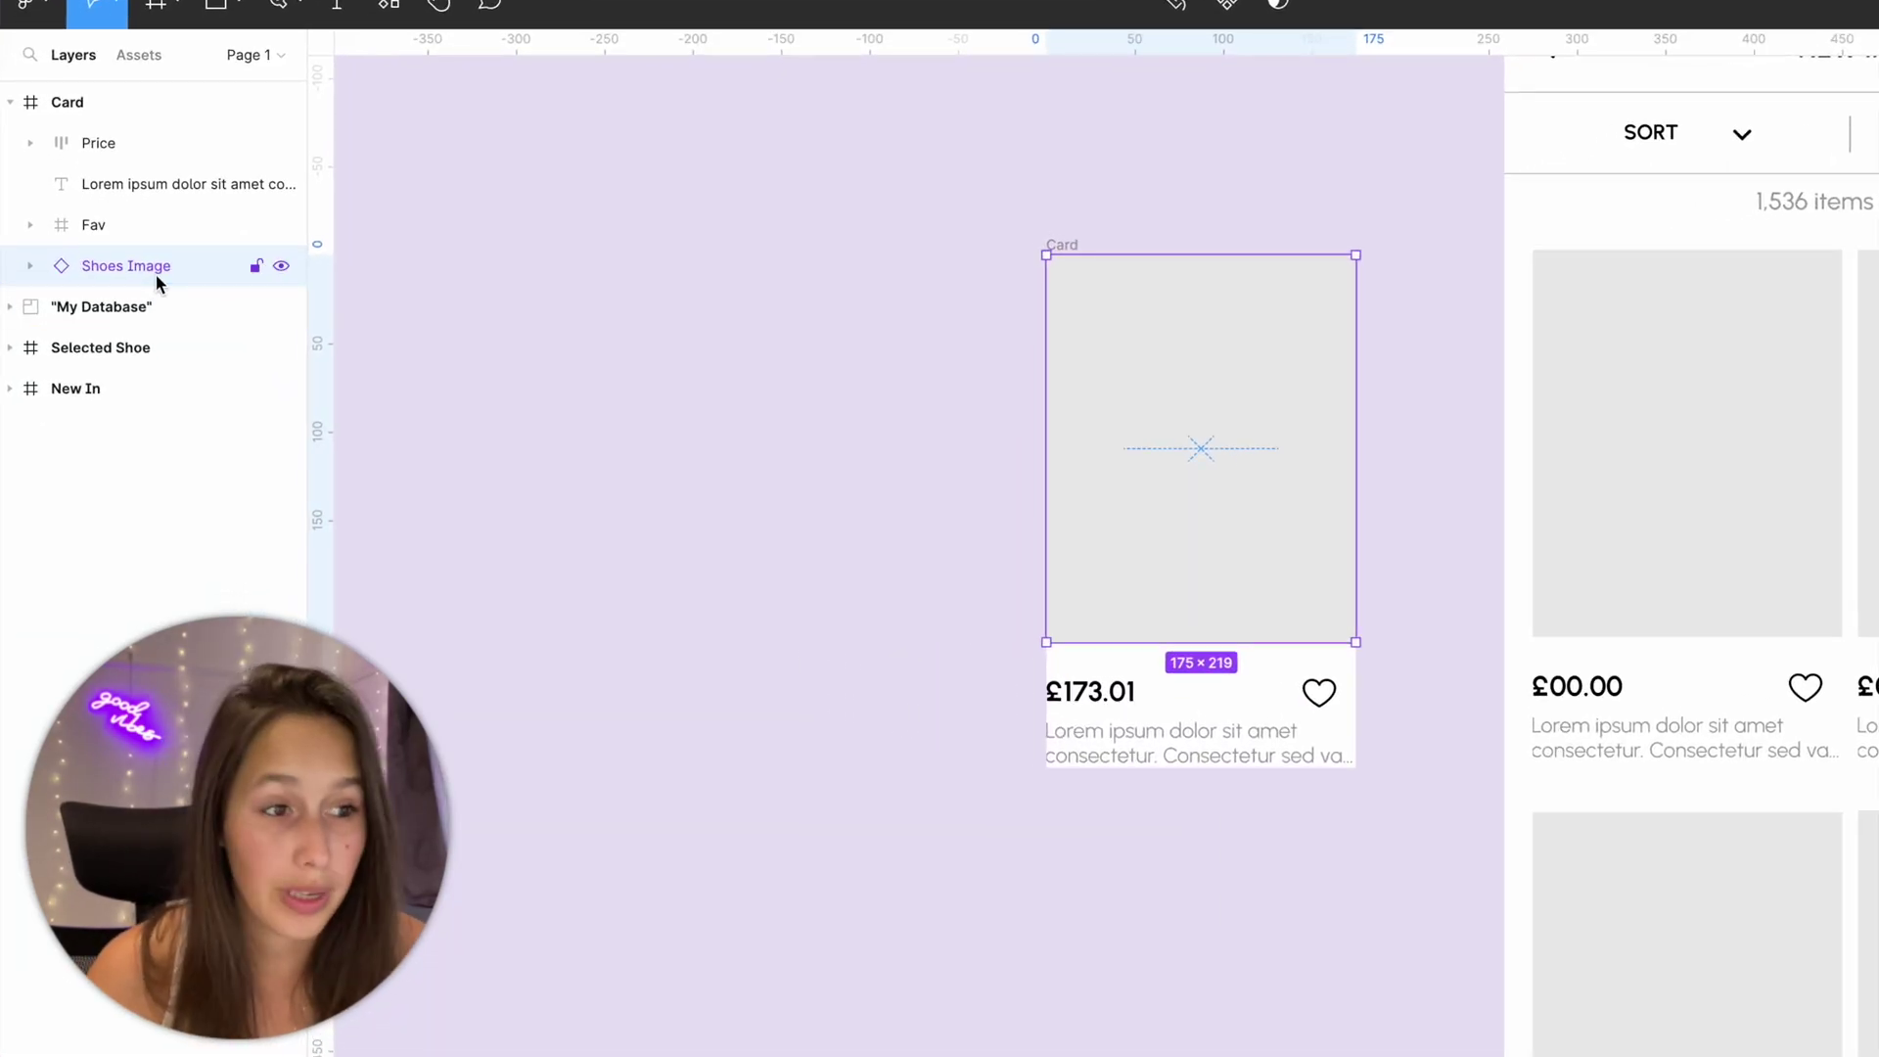
Assign the Image variable to the Shoe property of the Shoes Image instance in the Card frame.
click(1753, 428)
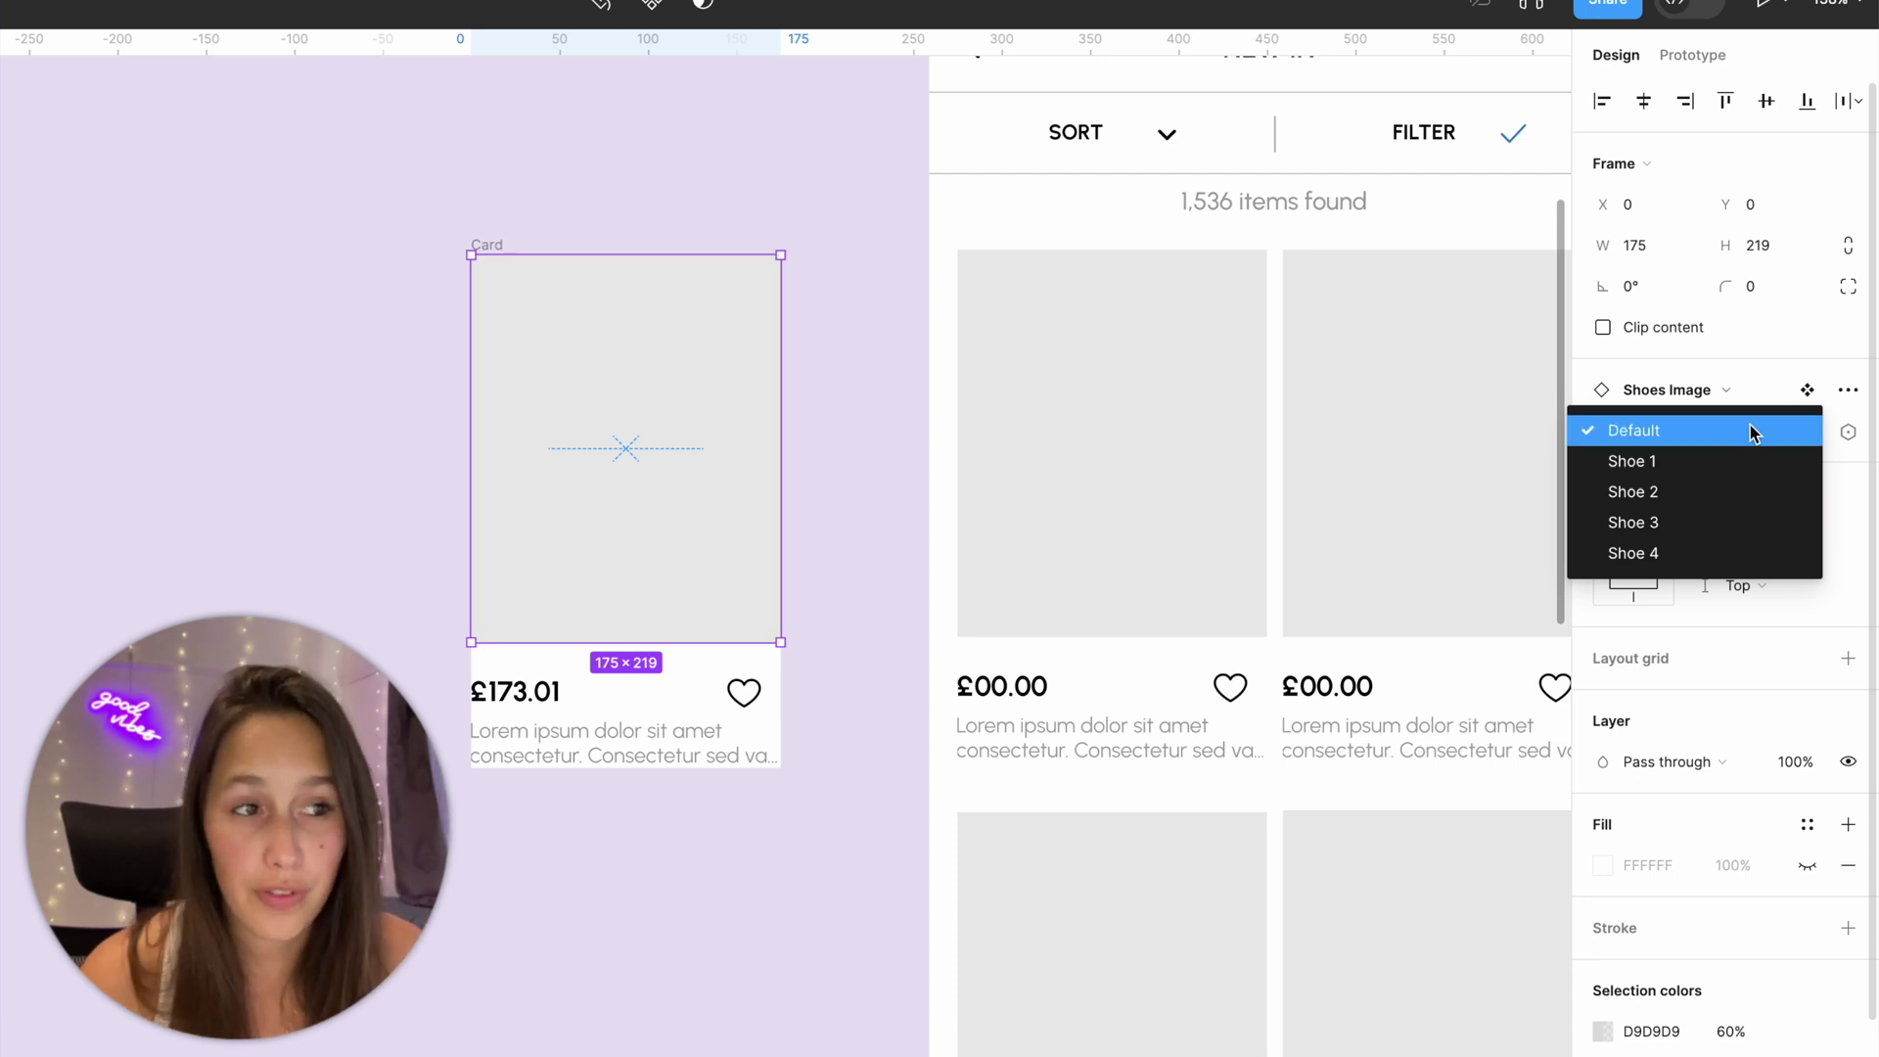
click(1784, 429)
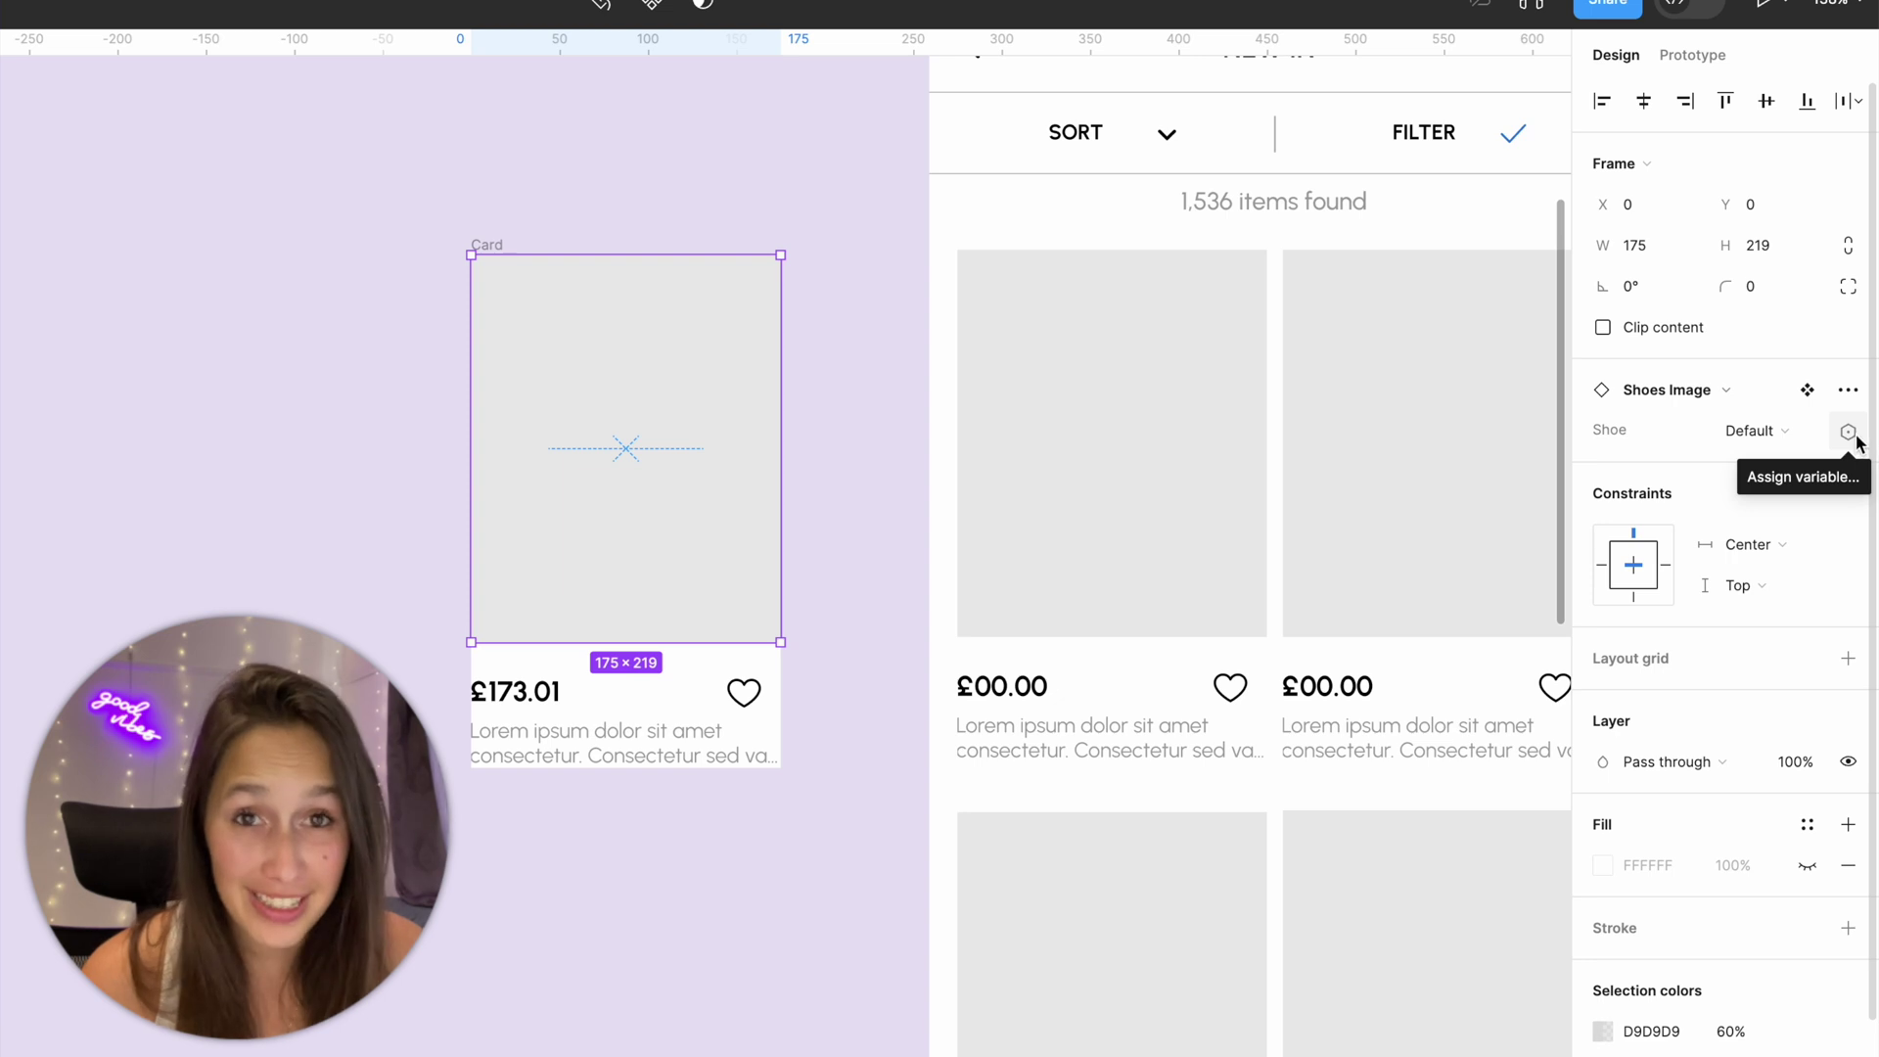
click(1849, 434)
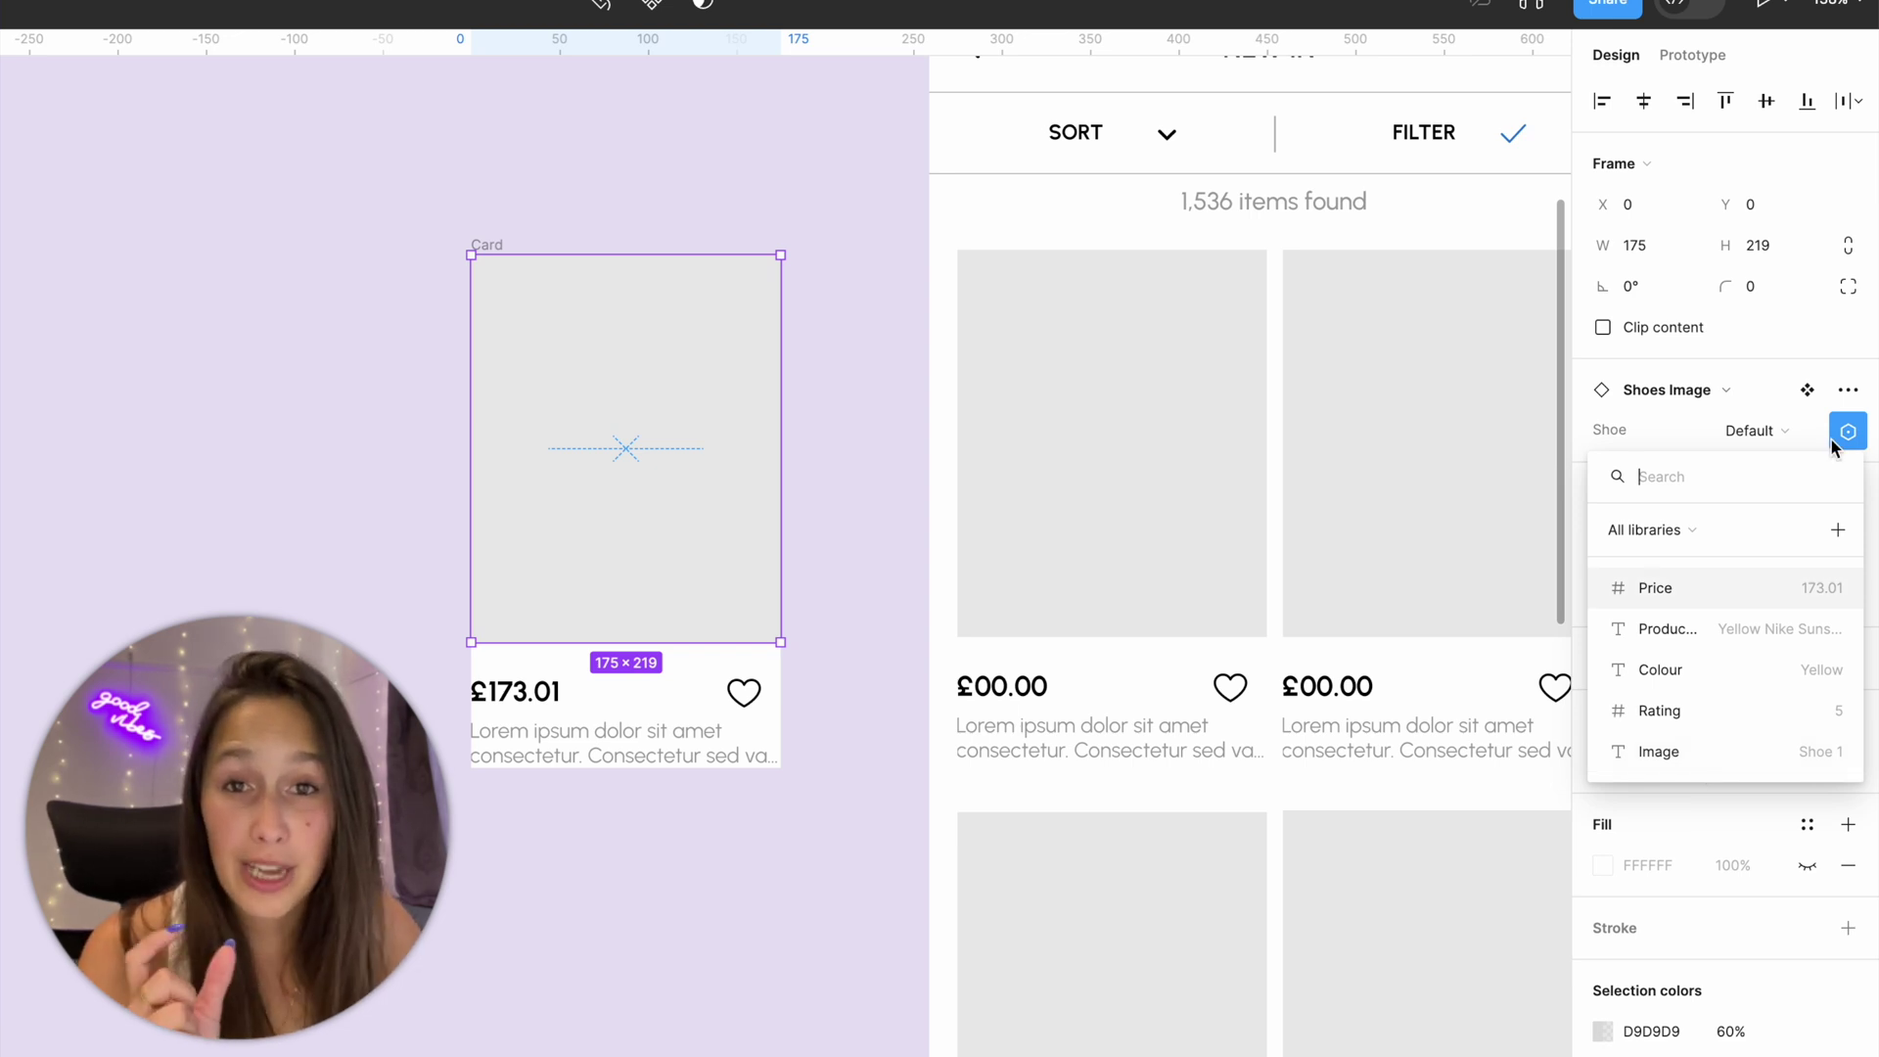
click(1654, 752)
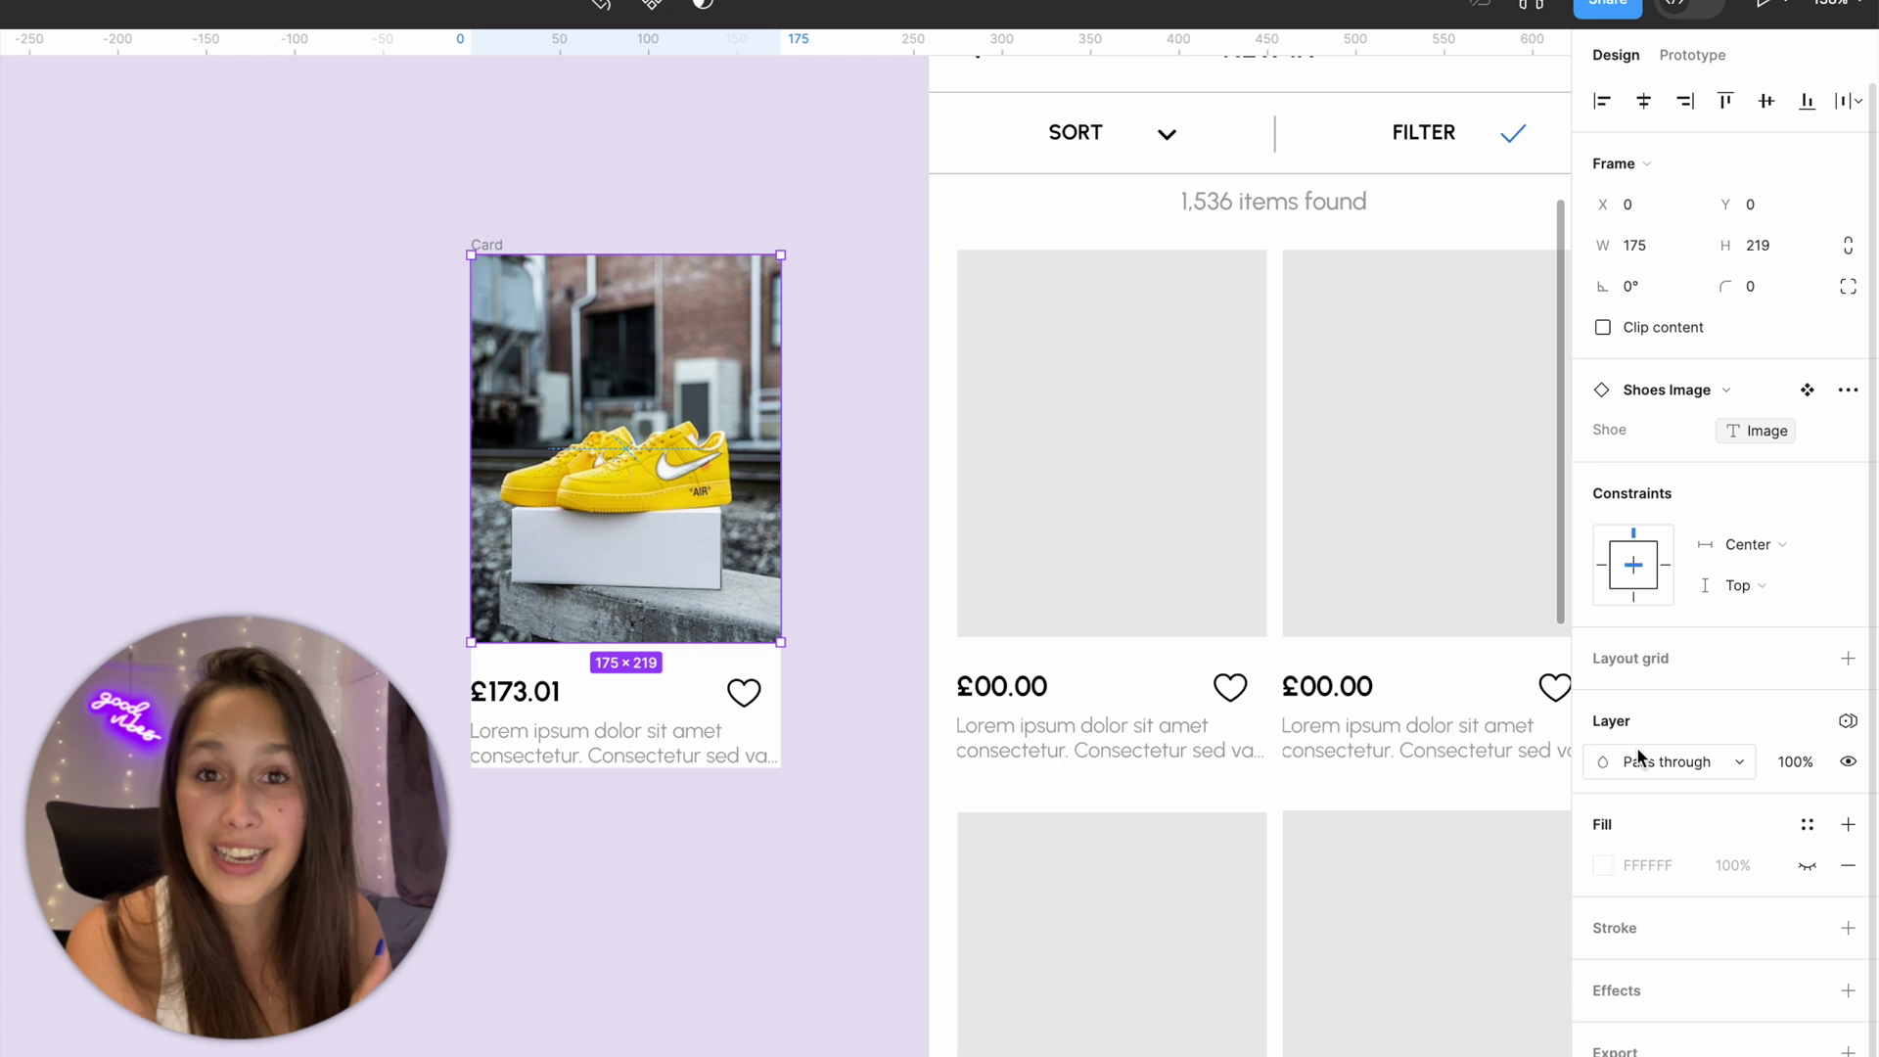
click(566, 186)
Switch the Card frame's Shoe databse mode to Shoe 2, then Shoe 4, and finally Shoe 3 to test the image and price.
scroll(566, 186, up, 2)
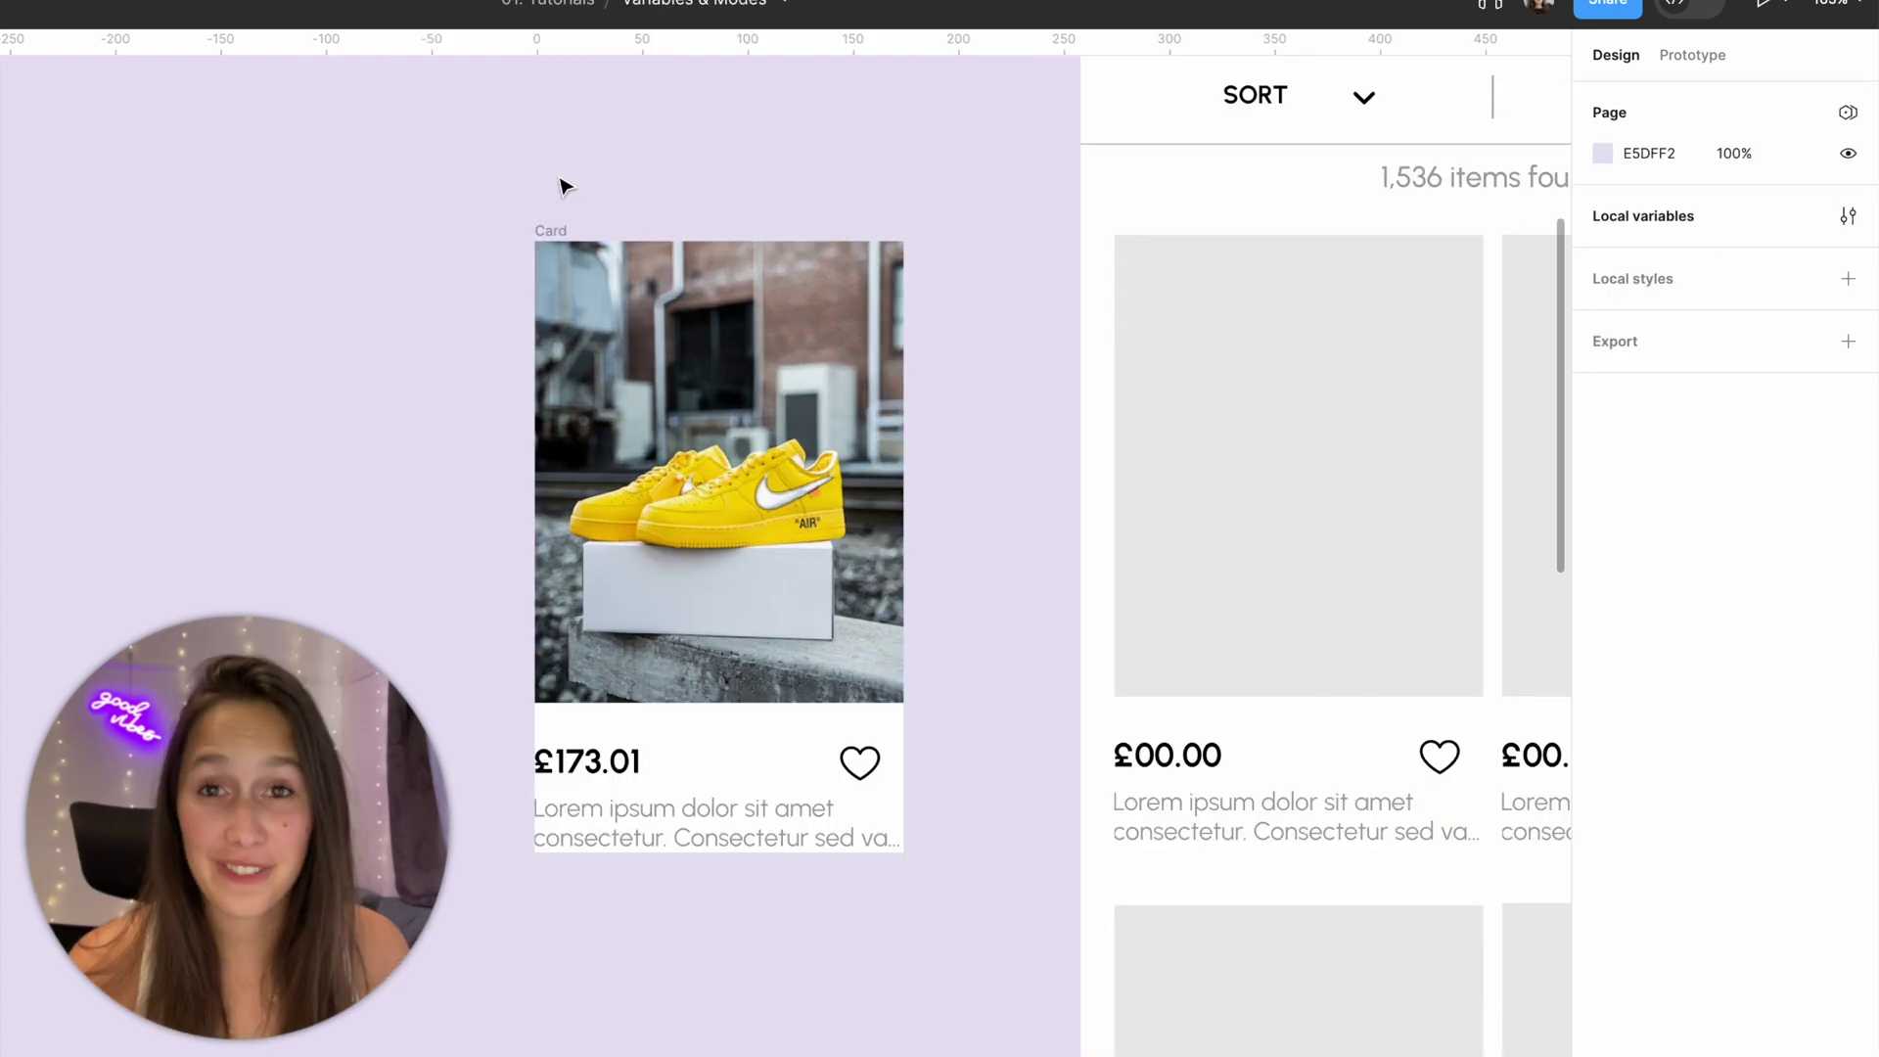
click(550, 230)
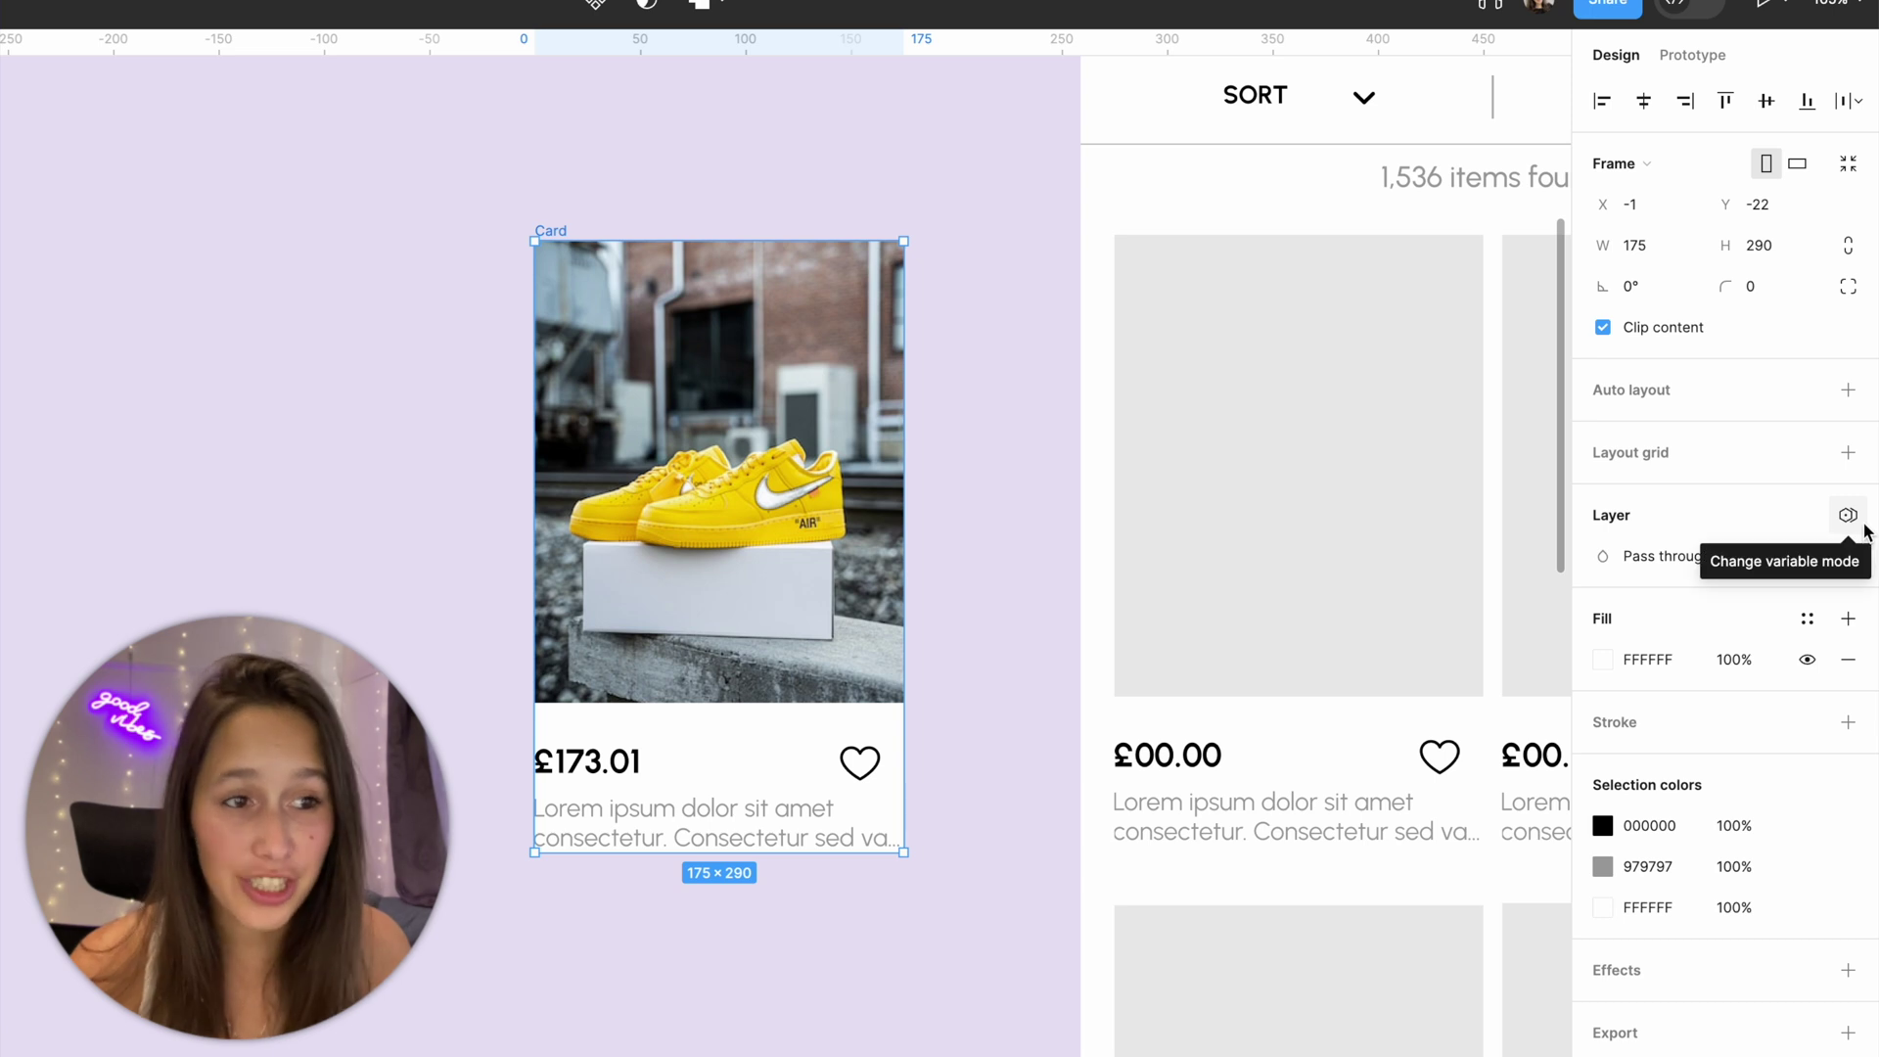
click(1850, 517)
mouse_move(1781, 598)
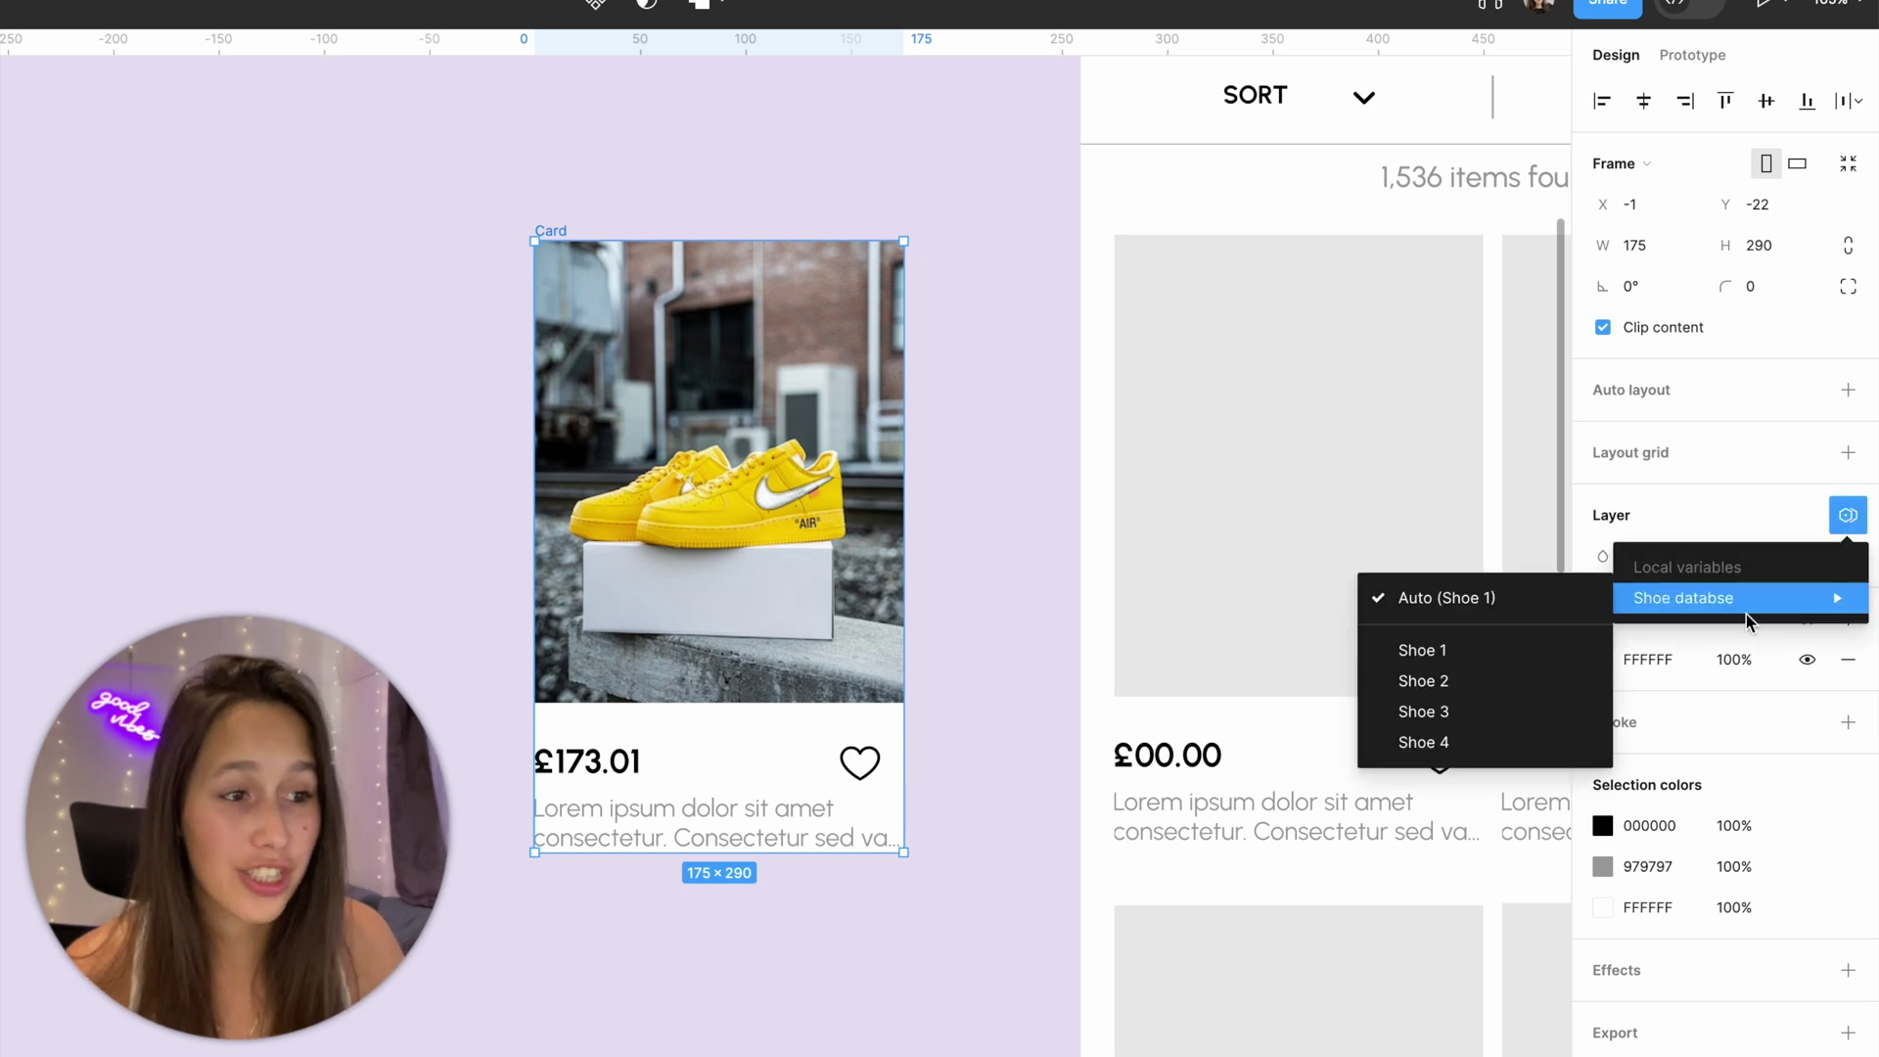
click(1492, 682)
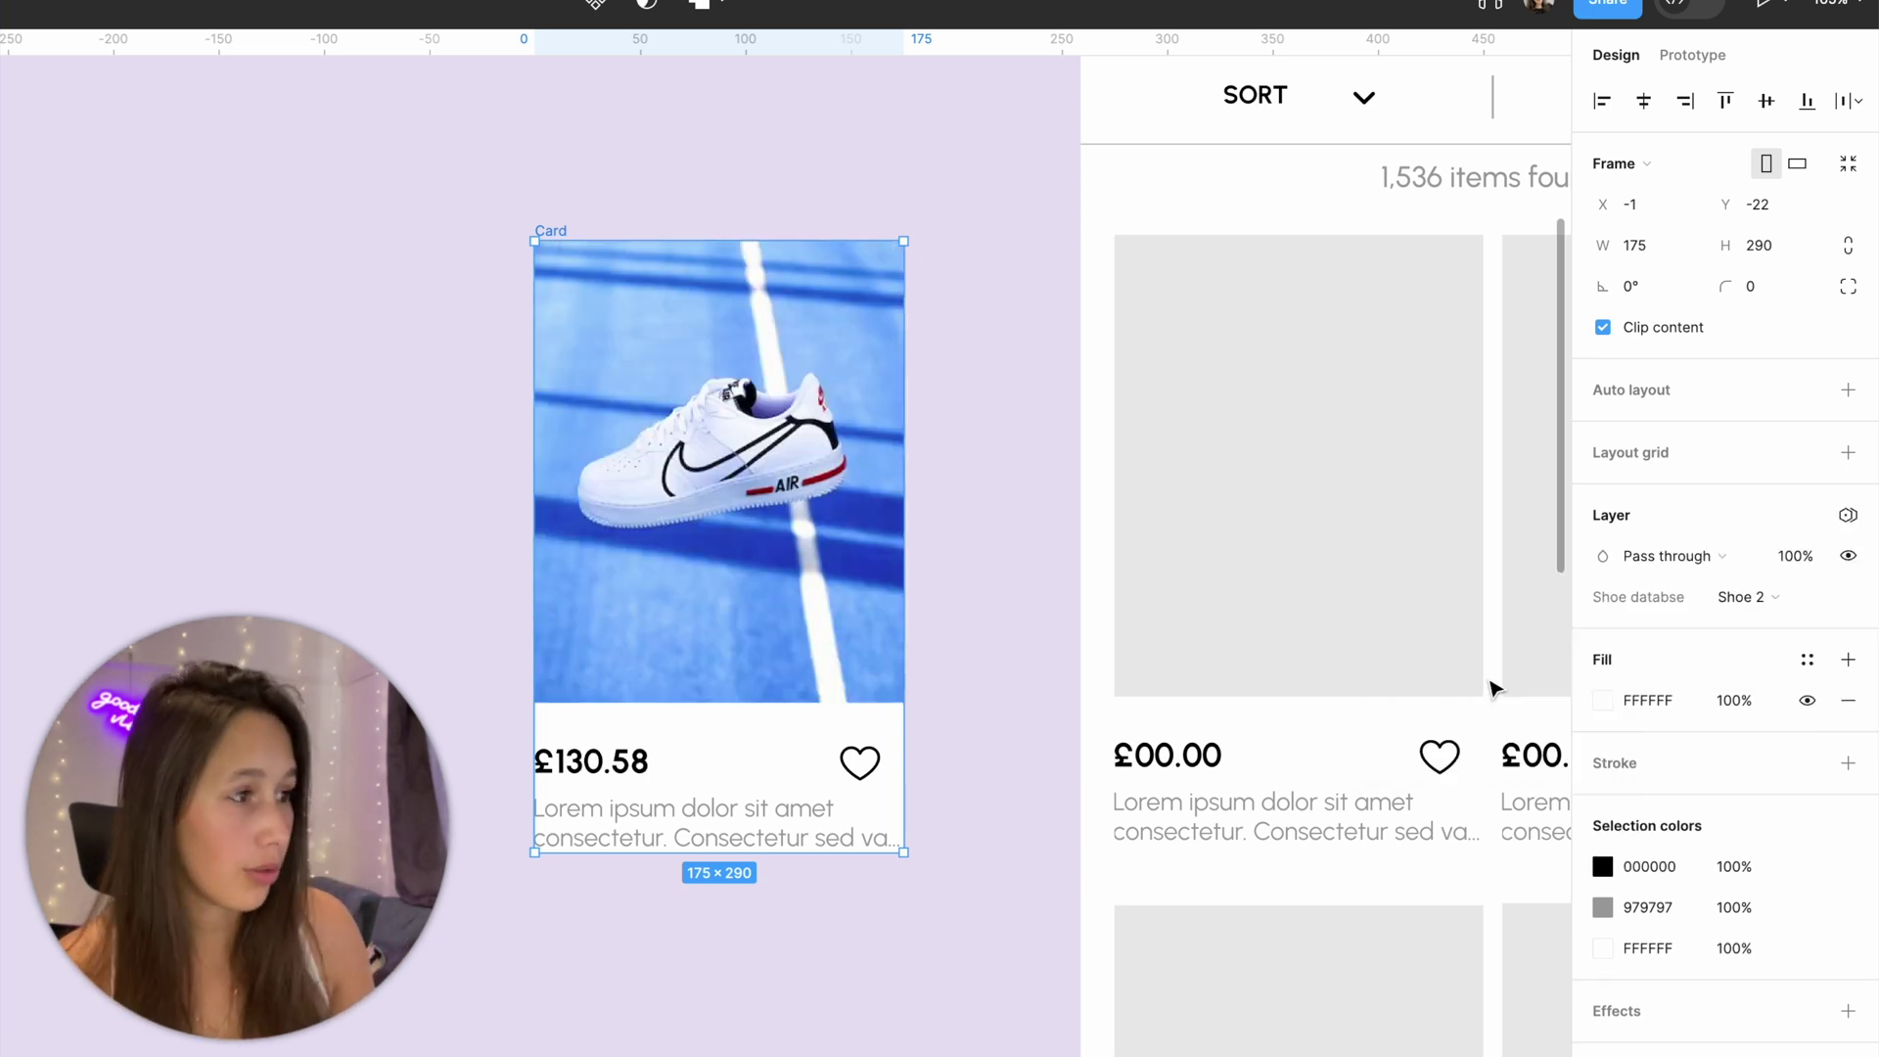
click(1749, 598)
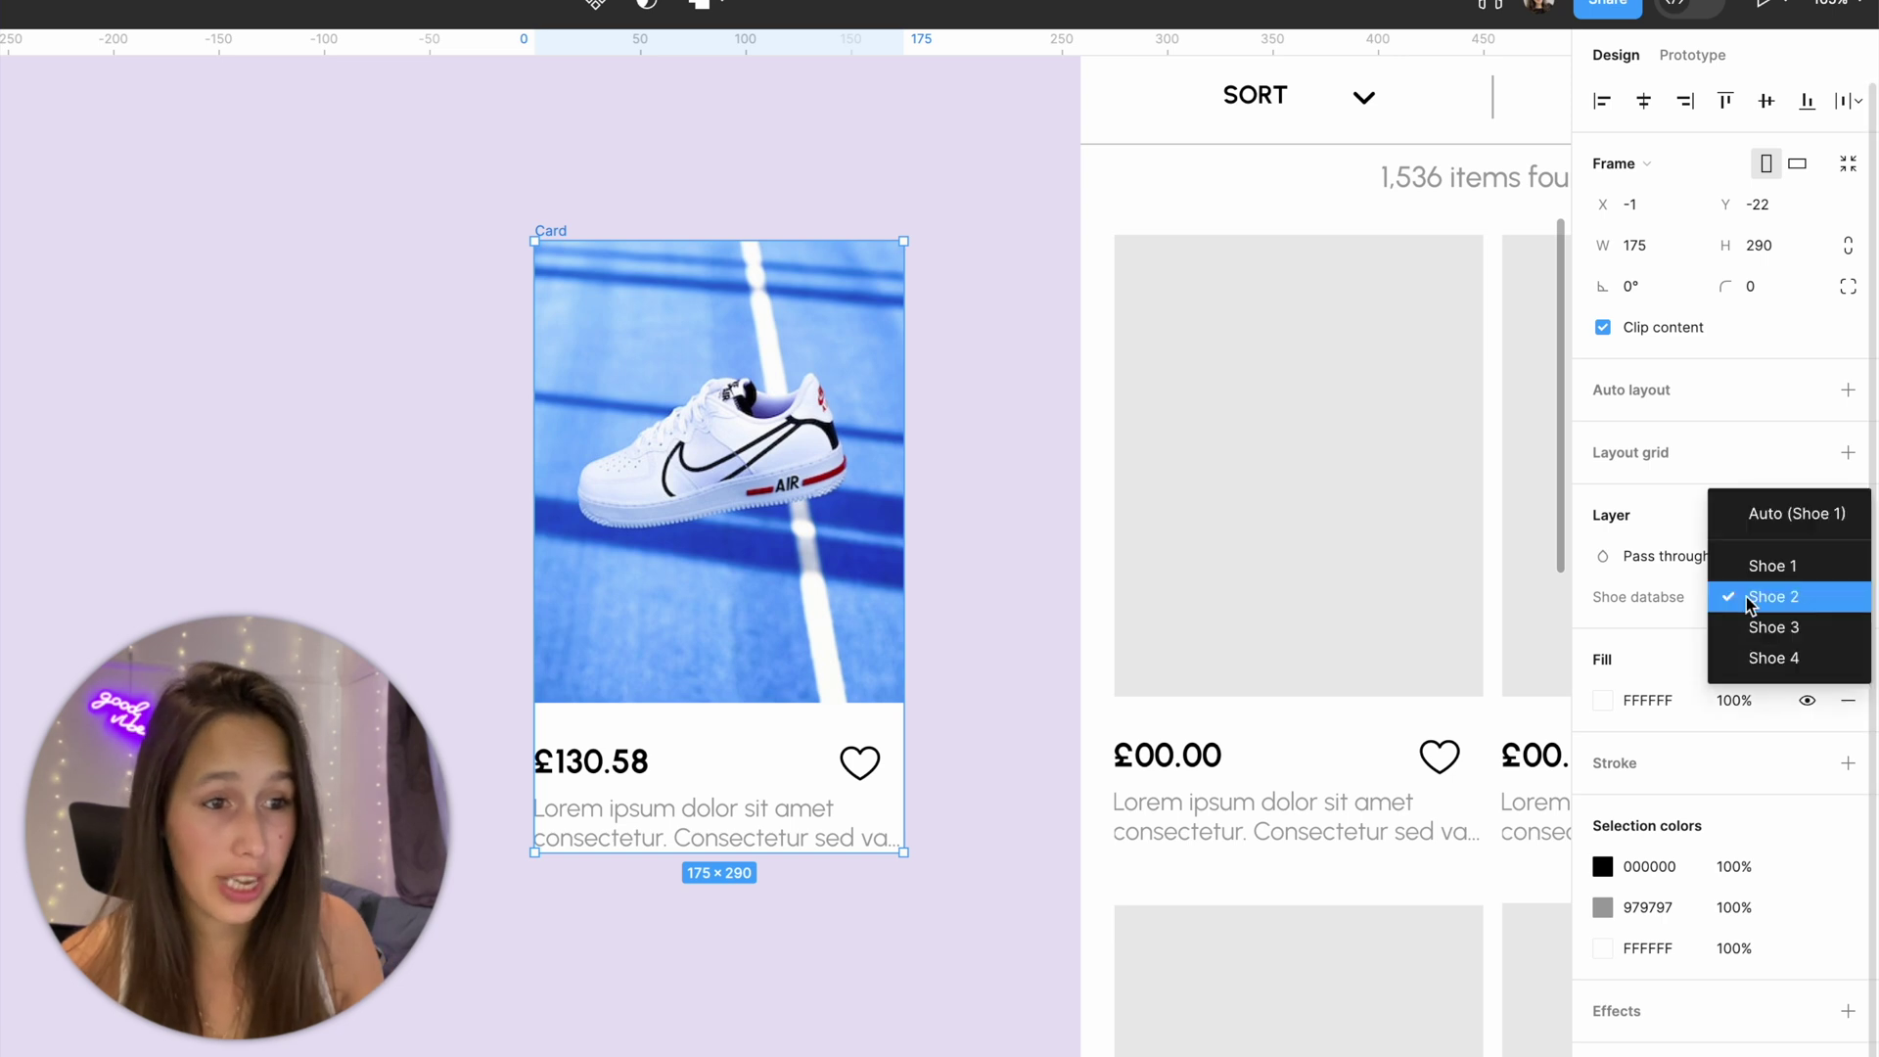
click(1749, 660)
click(1777, 604)
click(1773, 561)
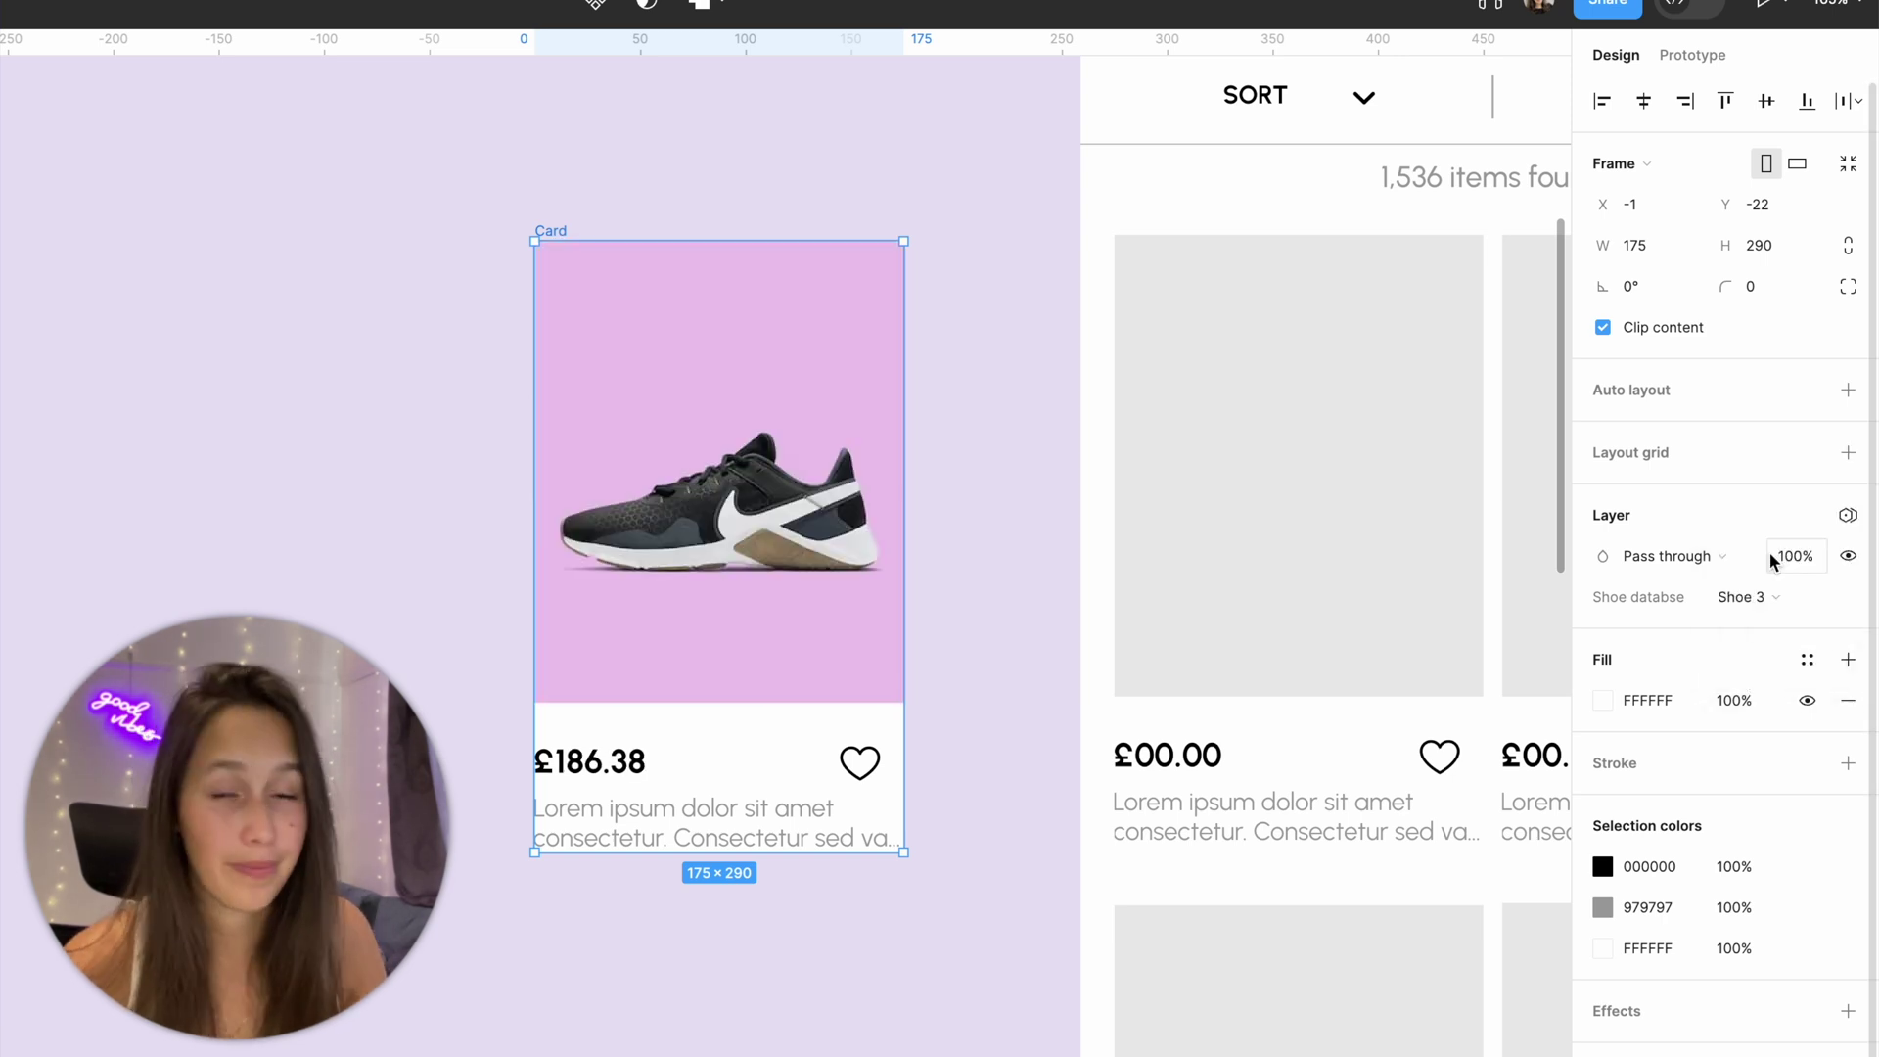
click(810, 206)
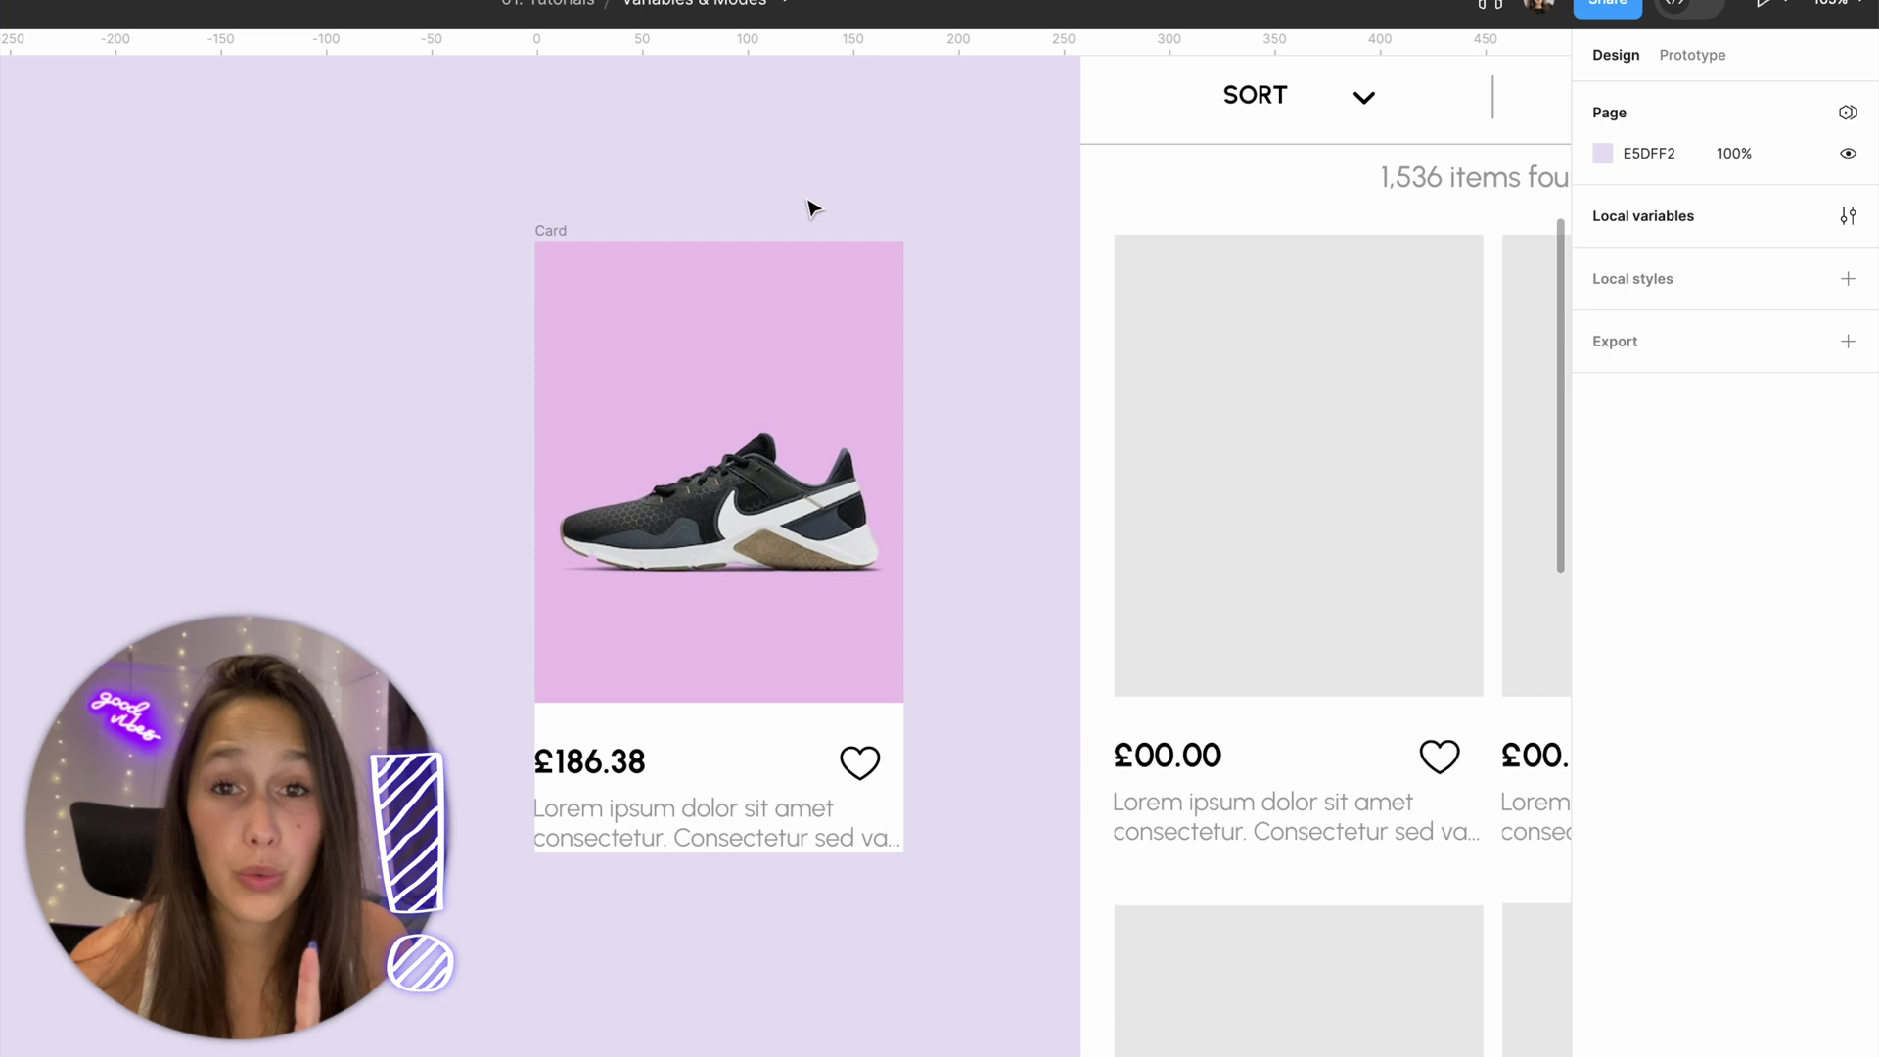
Override the Shoe databse mode of the Card's Shoes Image instance with Shoe 1.
click(808, 313)
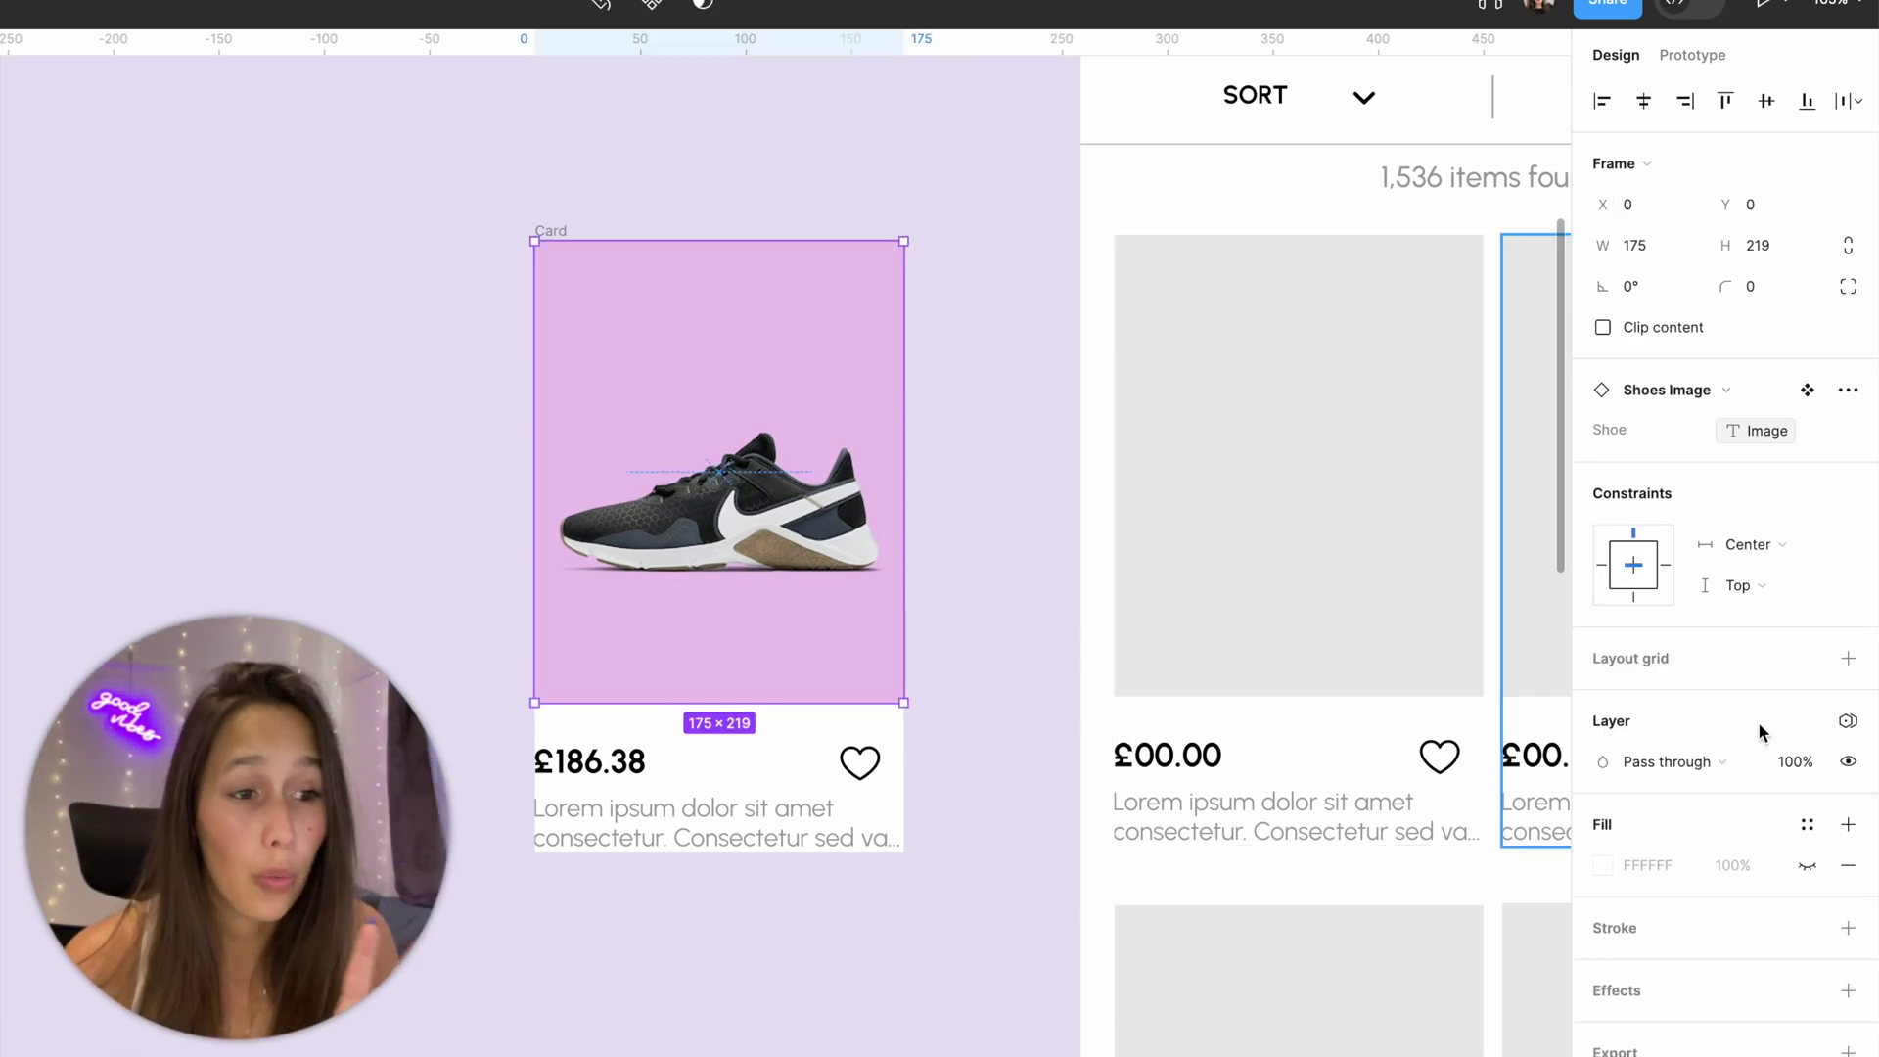
click(1849, 723)
mouse_move(1739, 795)
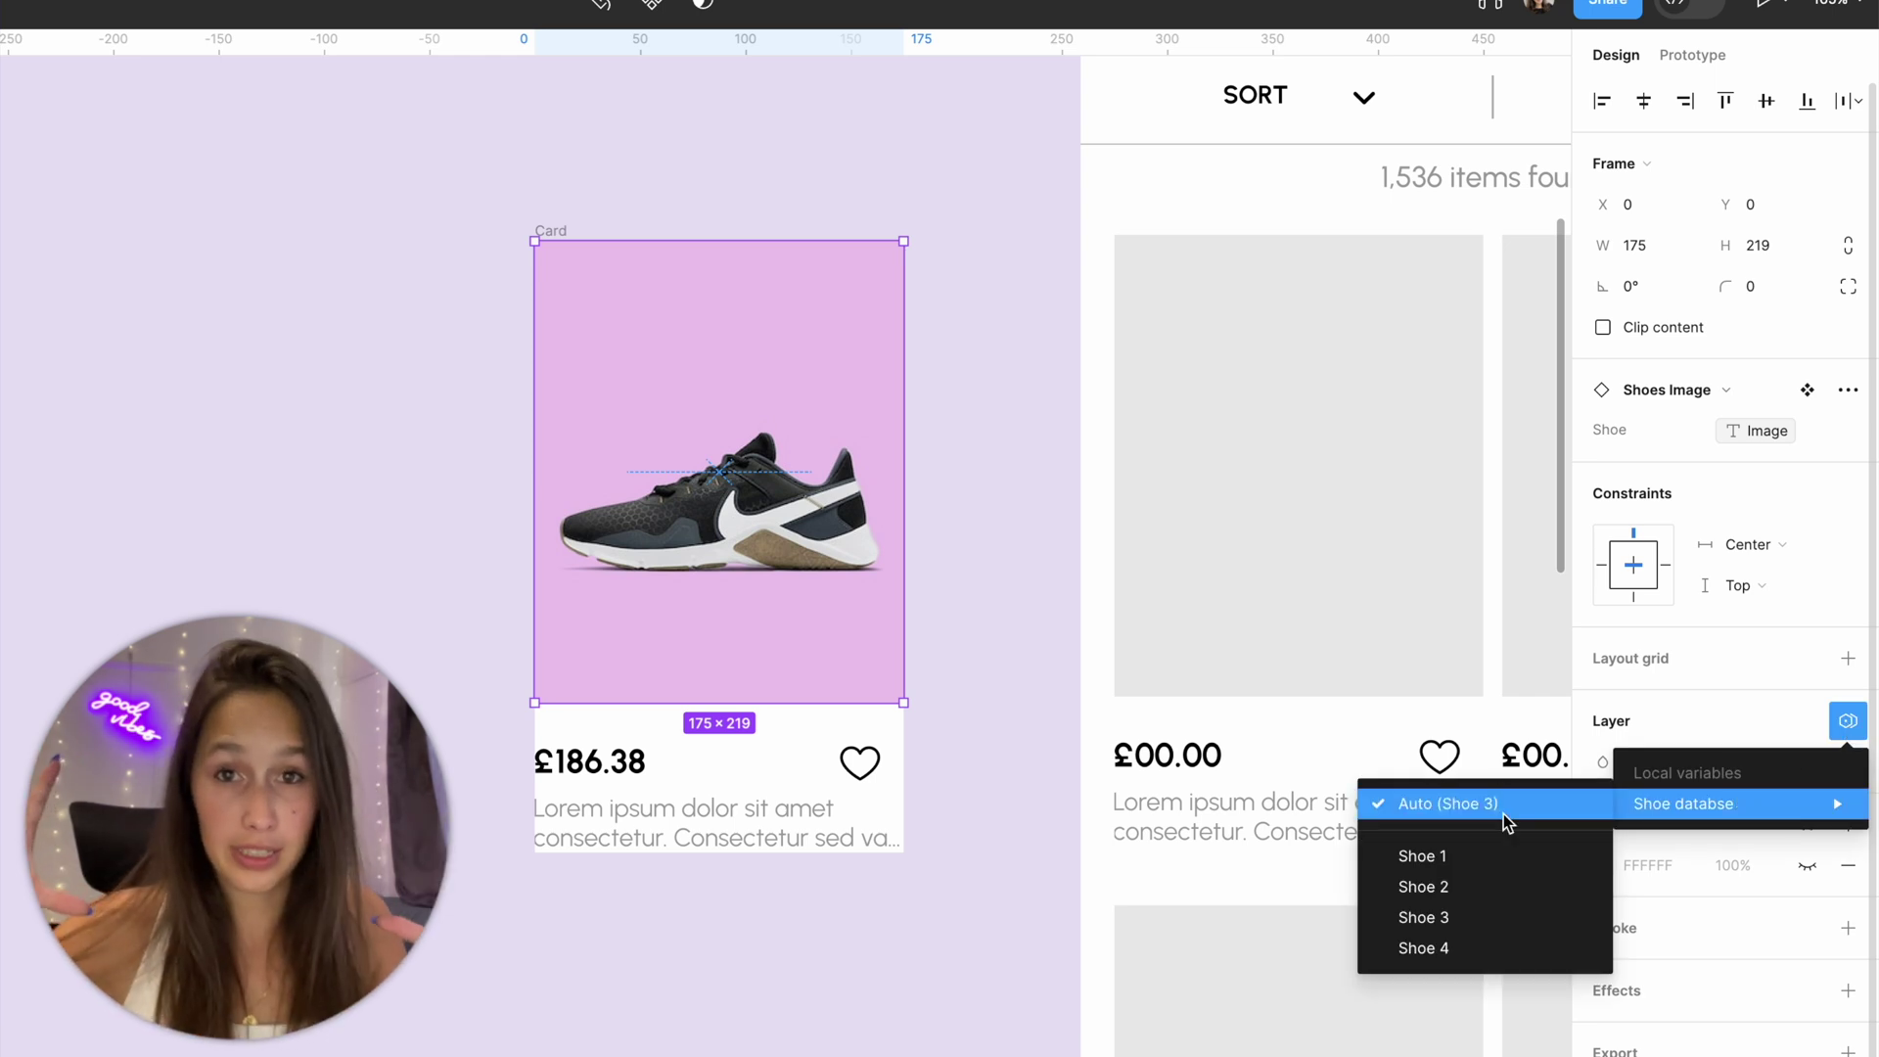
click(1465, 870)
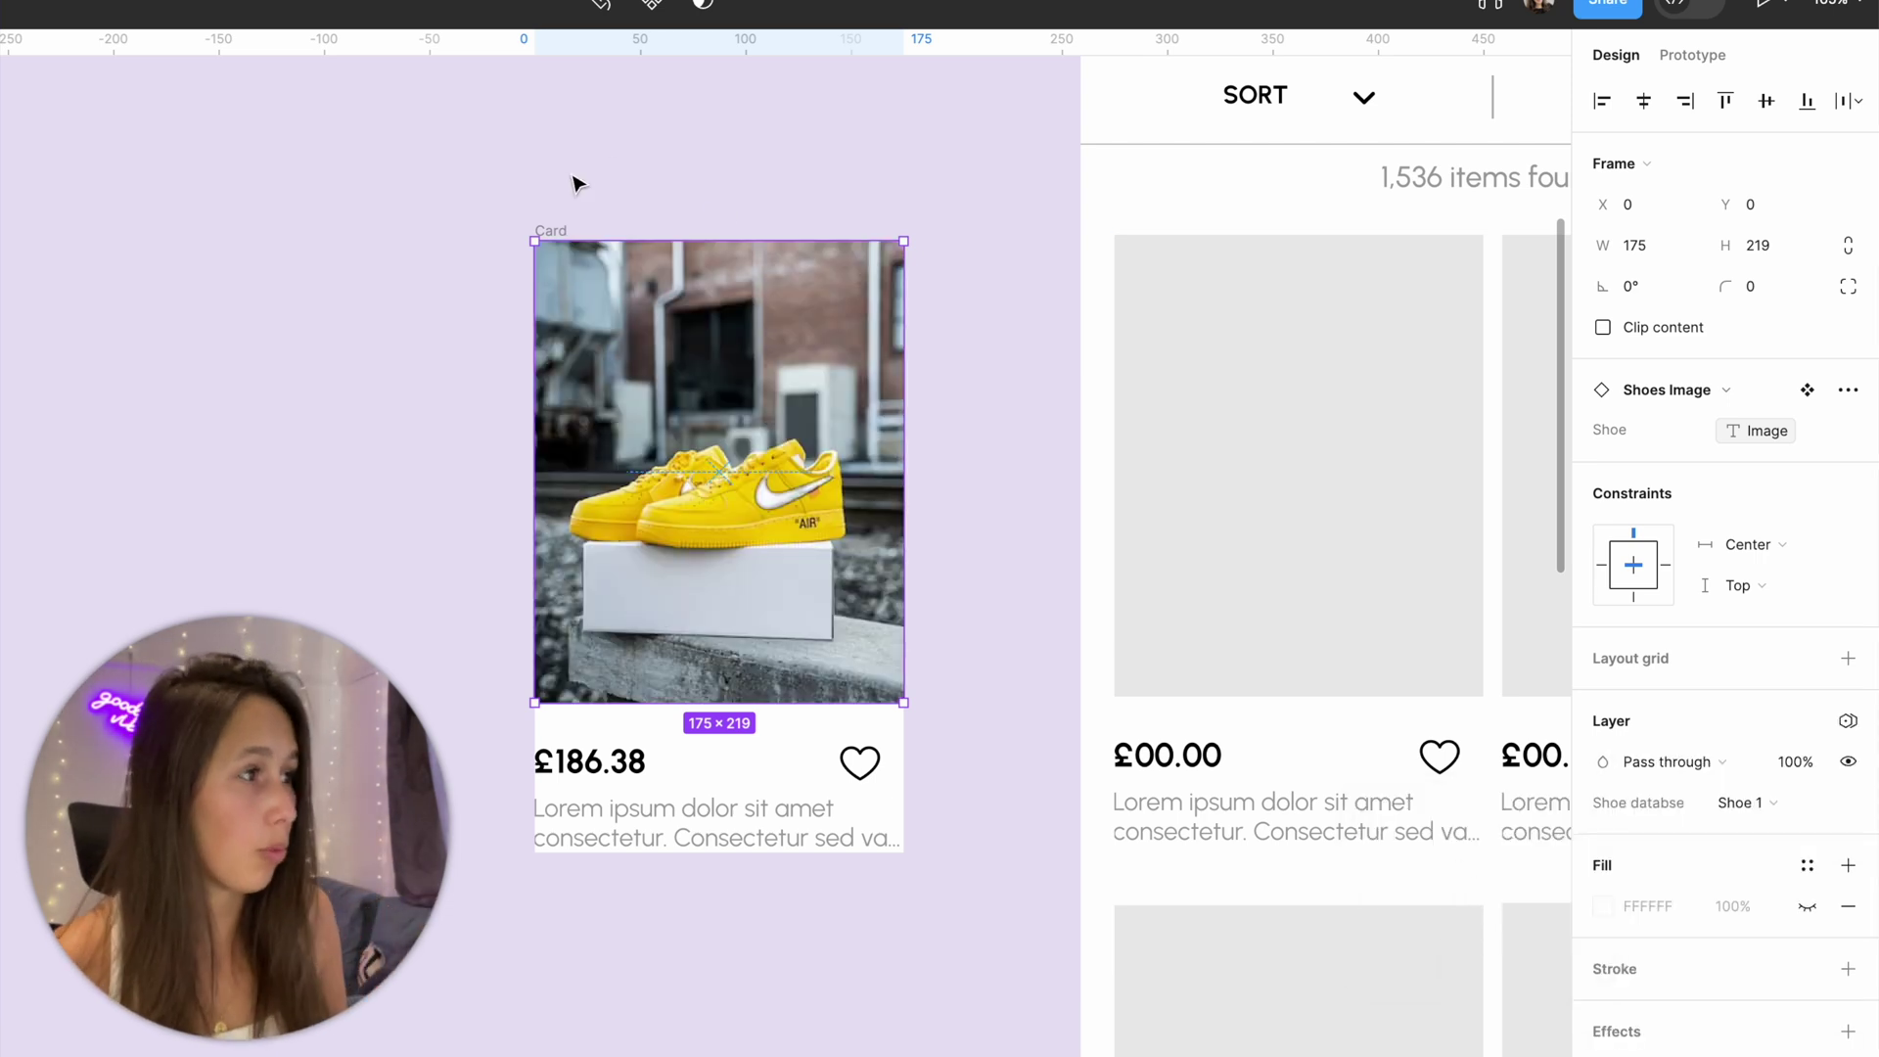
click(588, 181)
Compare the Card frame's mode with its Shoes Image instance, and return the instance's mode to Auto (Shoe 3).
click(551, 231)
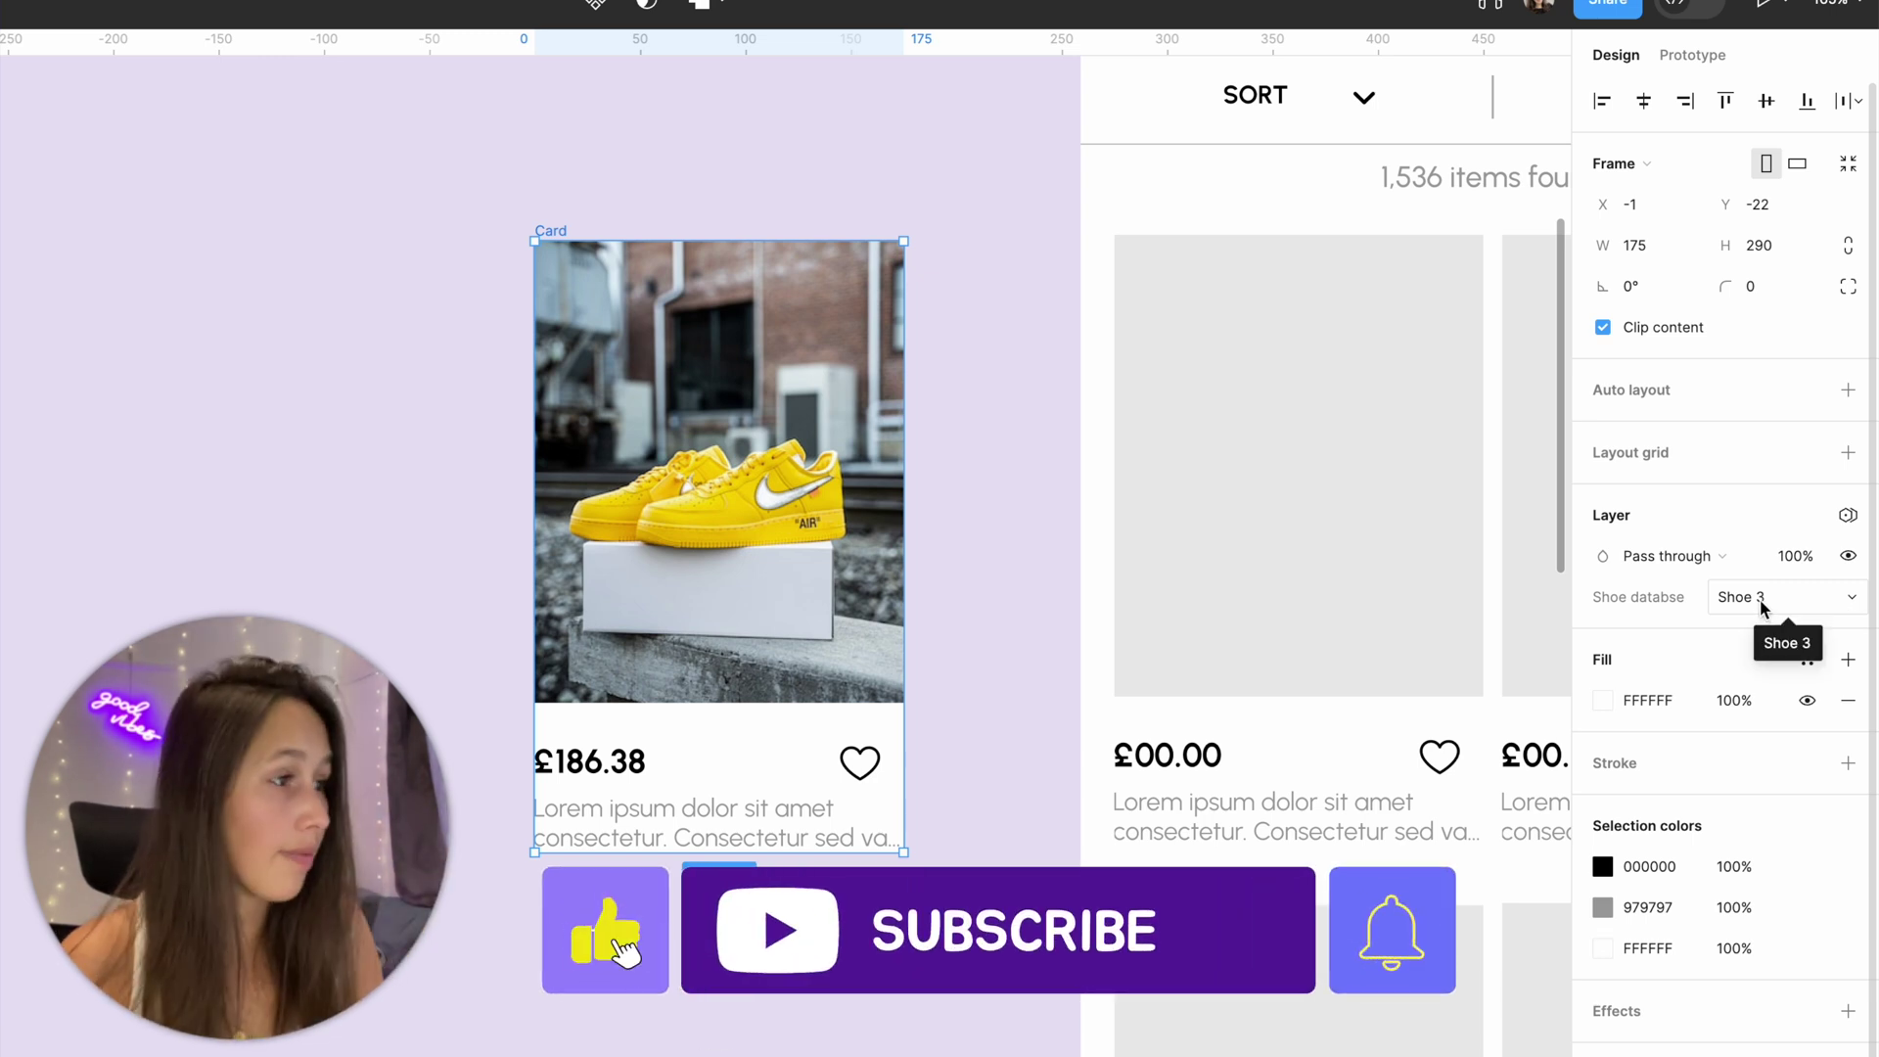
key(Return)
click(1846, 734)
mouse_move(1625, 811)
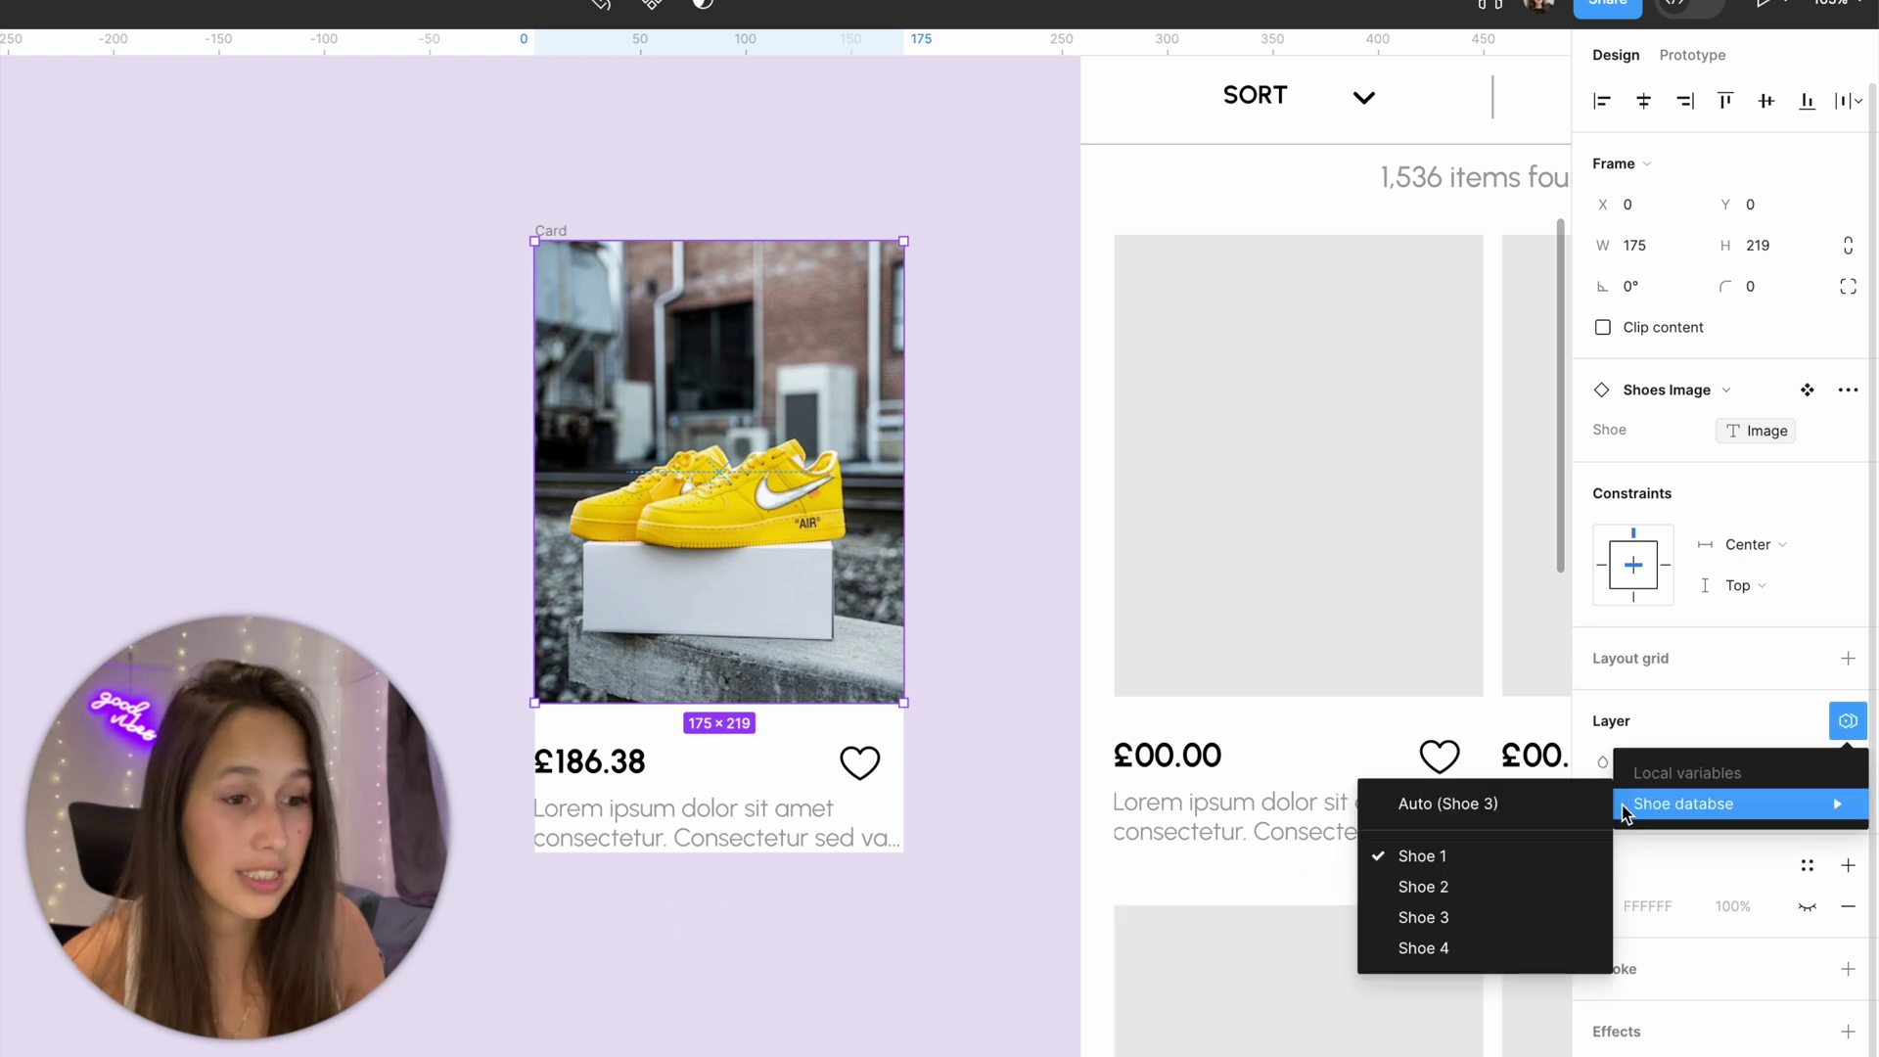
click(1505, 801)
click(599, 223)
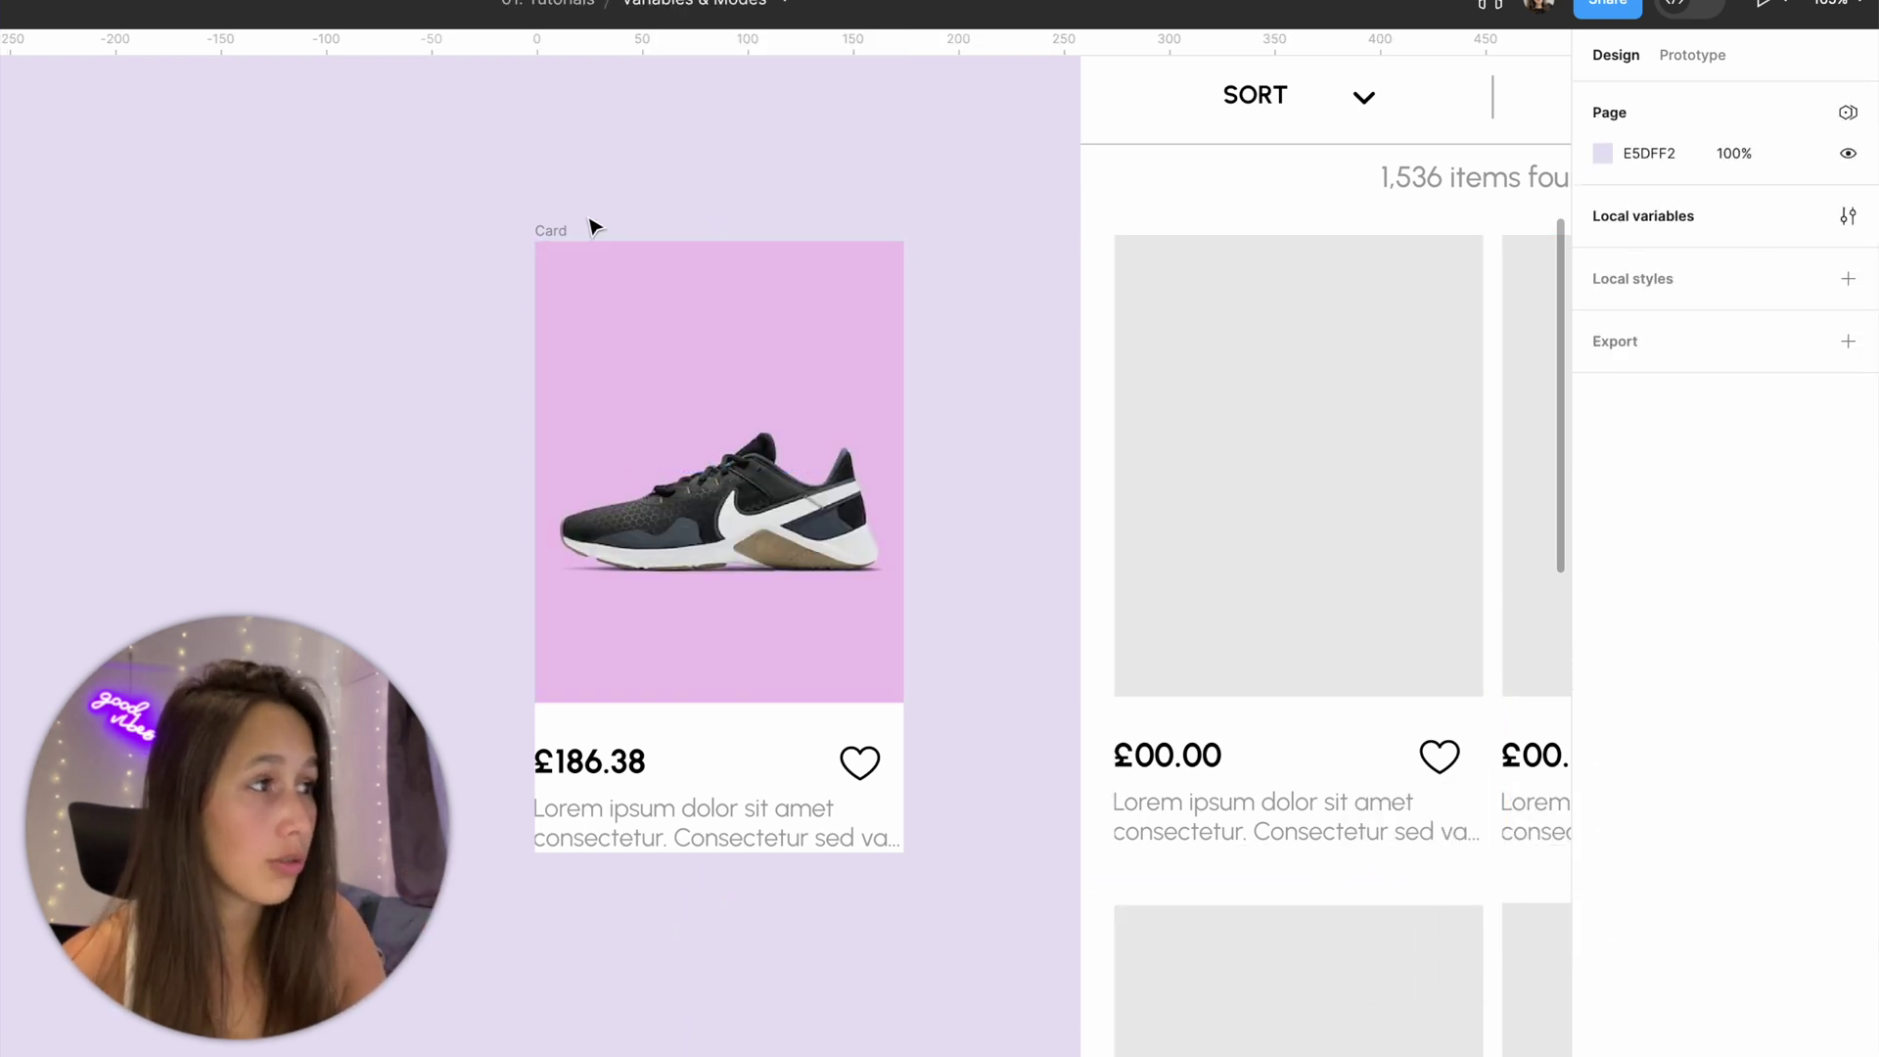
Switch the Card frame's Shoe databse mode between shoes to test its content, ending on Shoe 2.
click(560, 232)
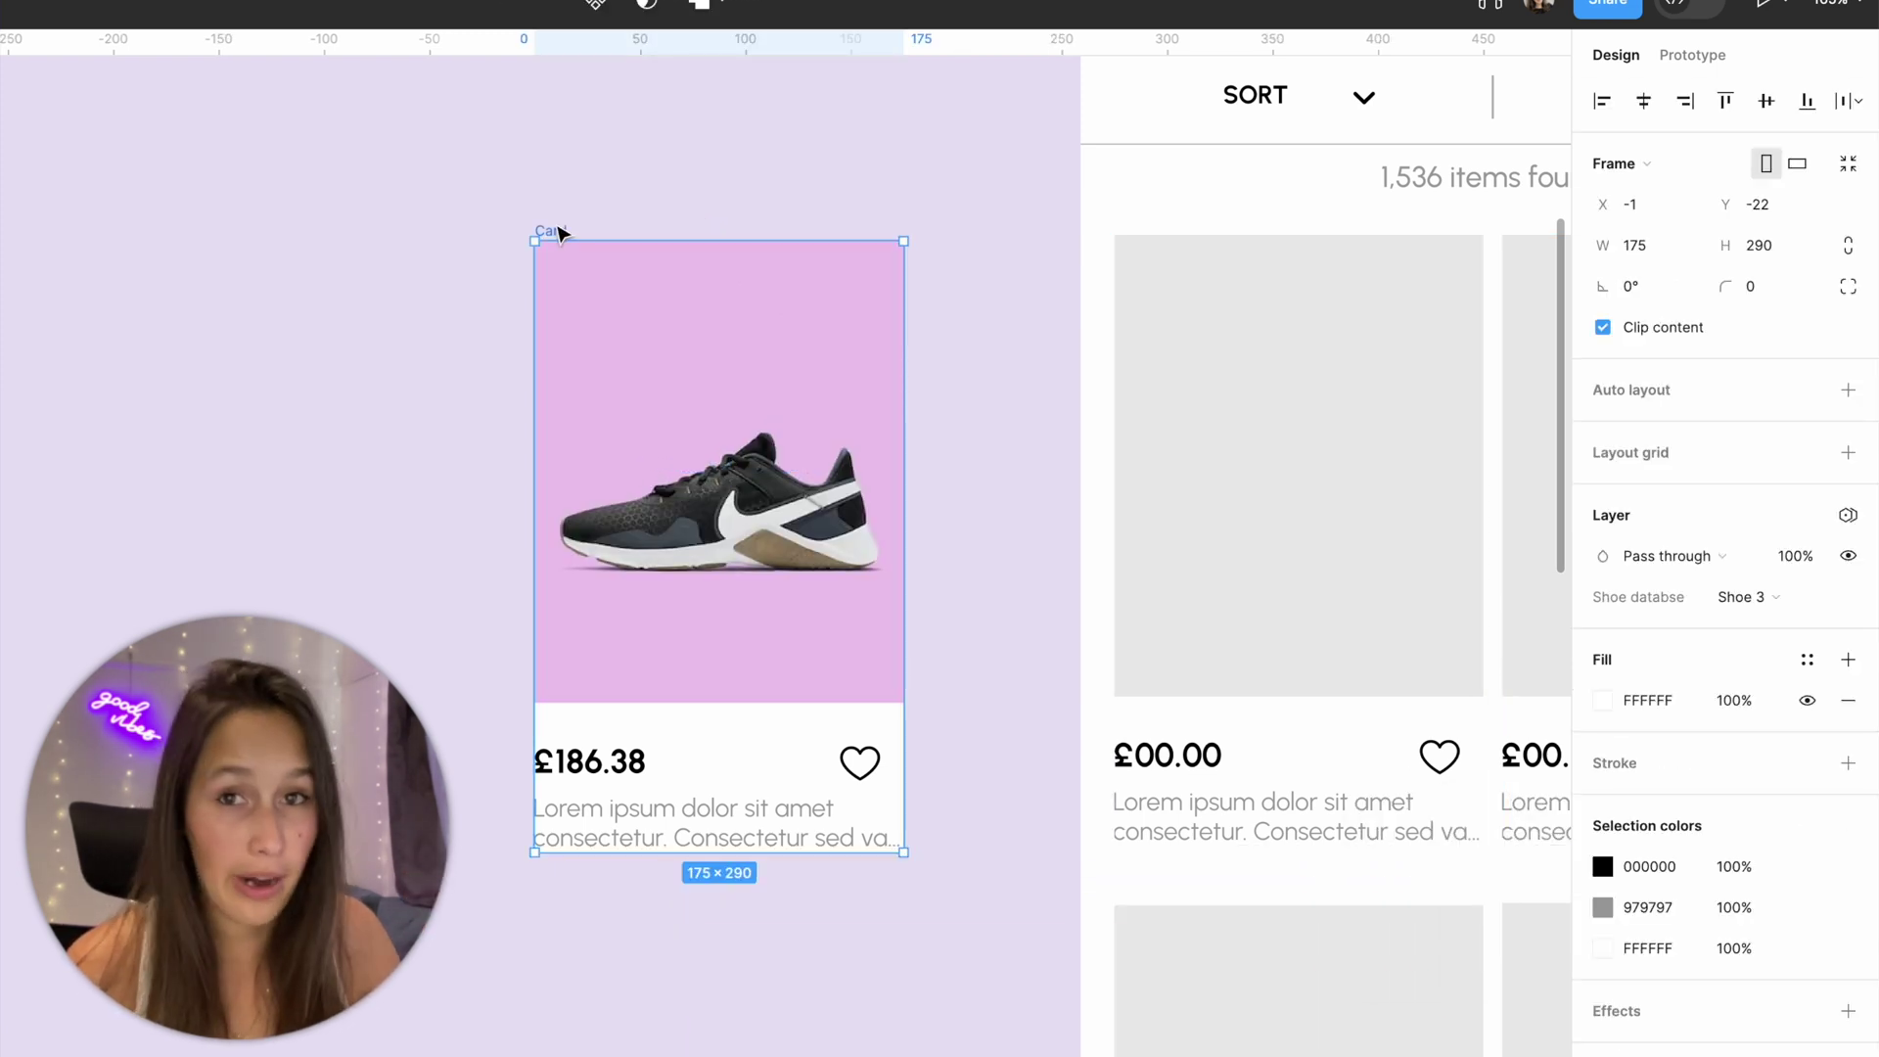
click(1751, 597)
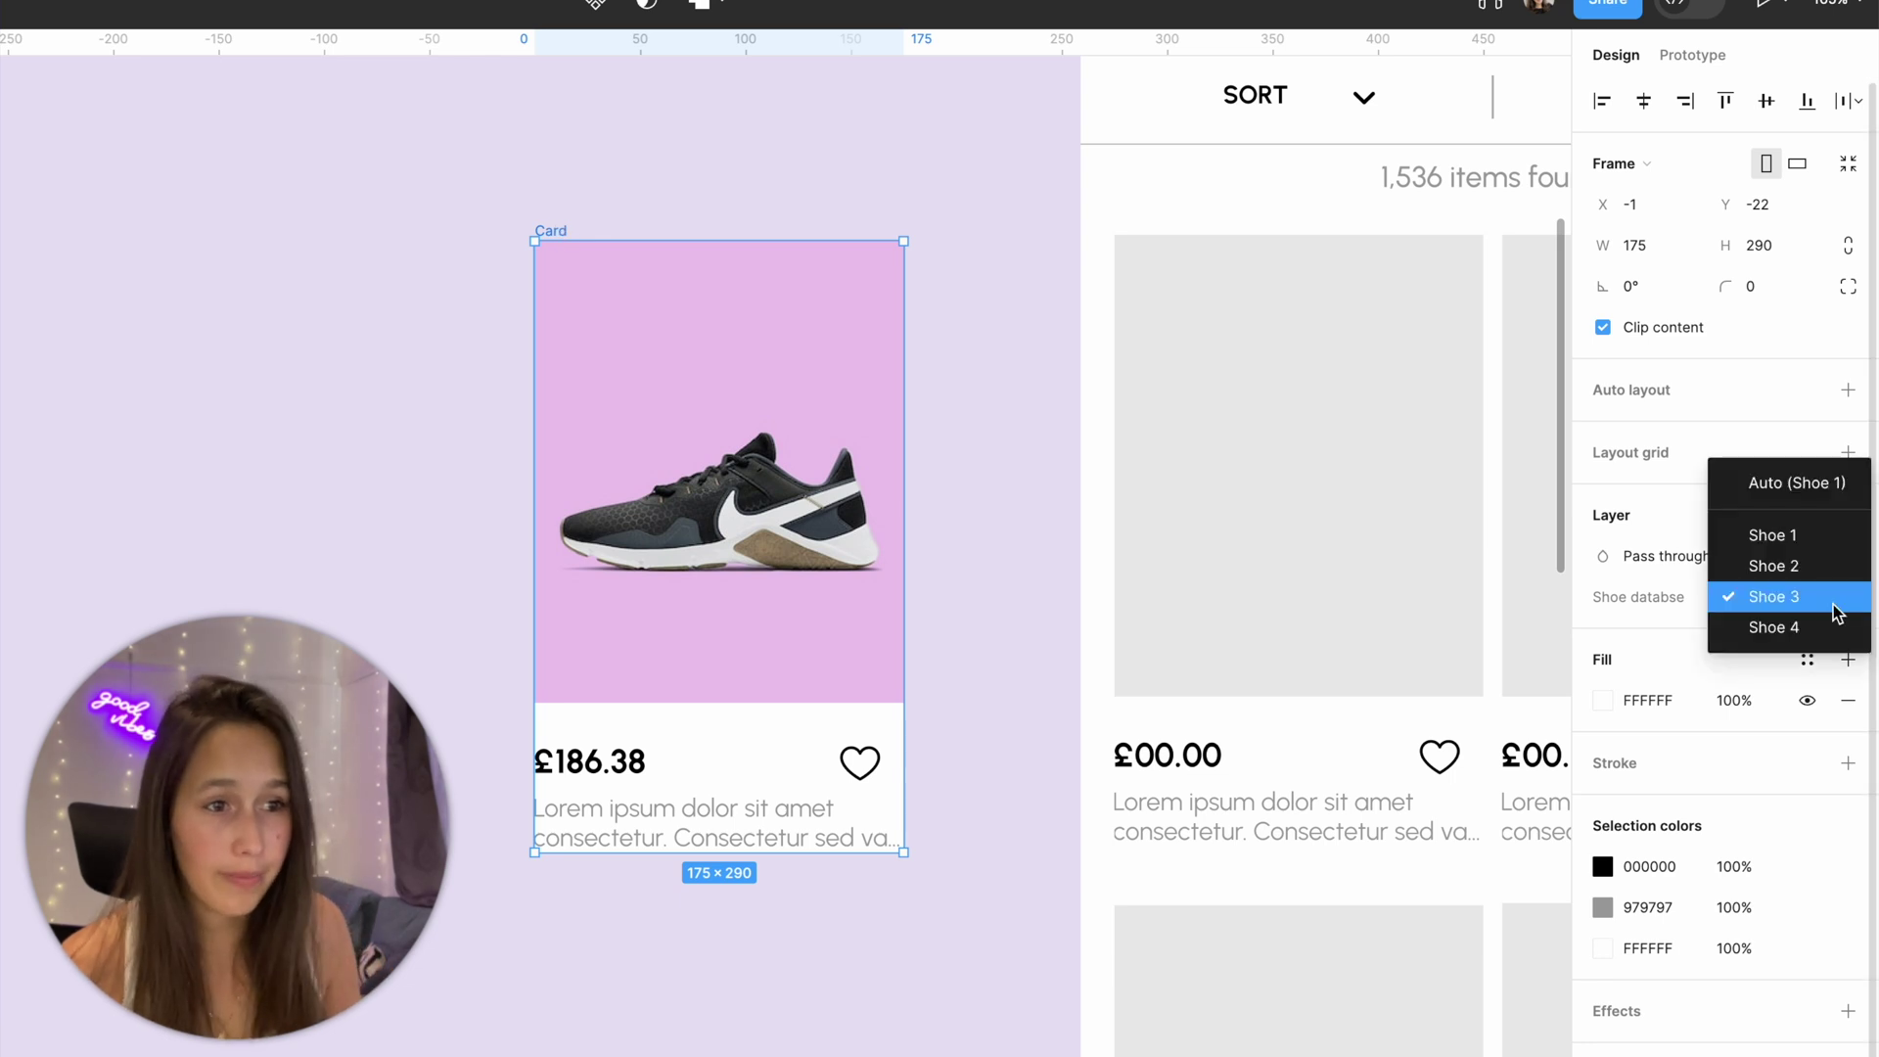
click(1814, 568)
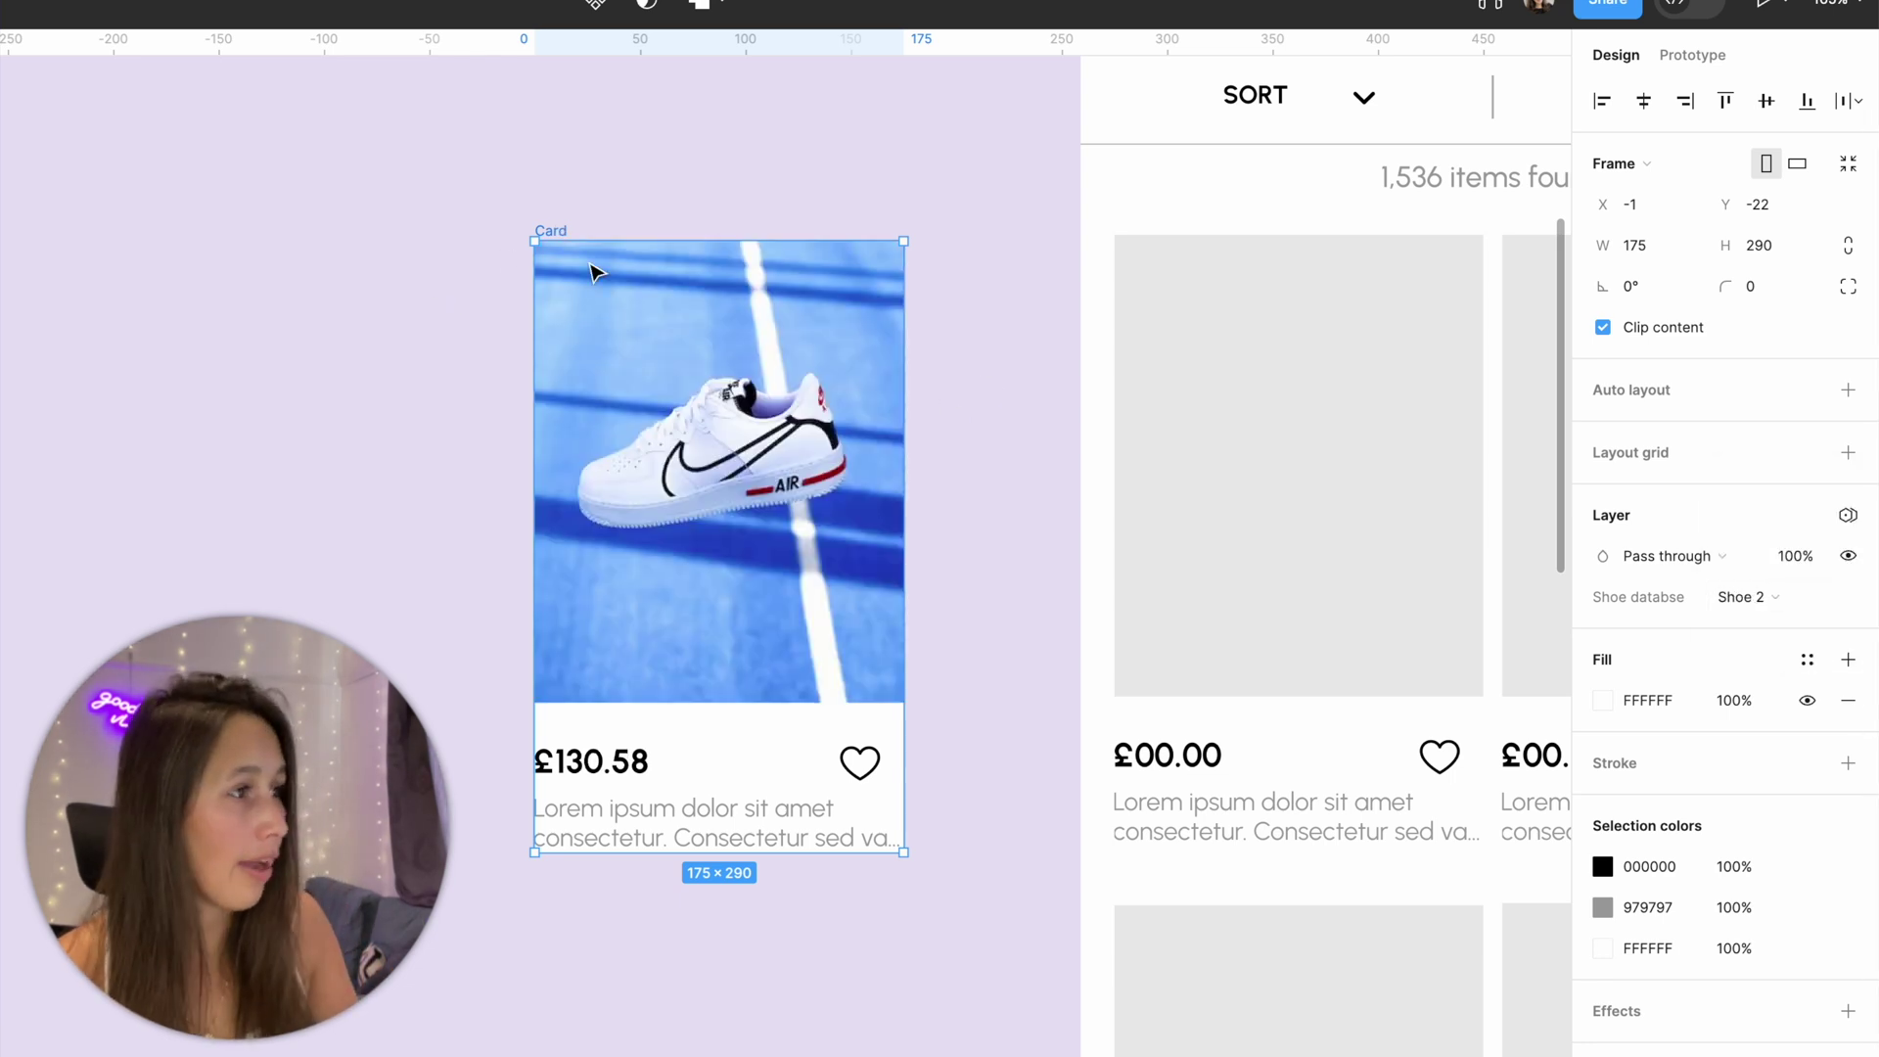
click(1777, 599)
click(1801, 648)
click(1797, 601)
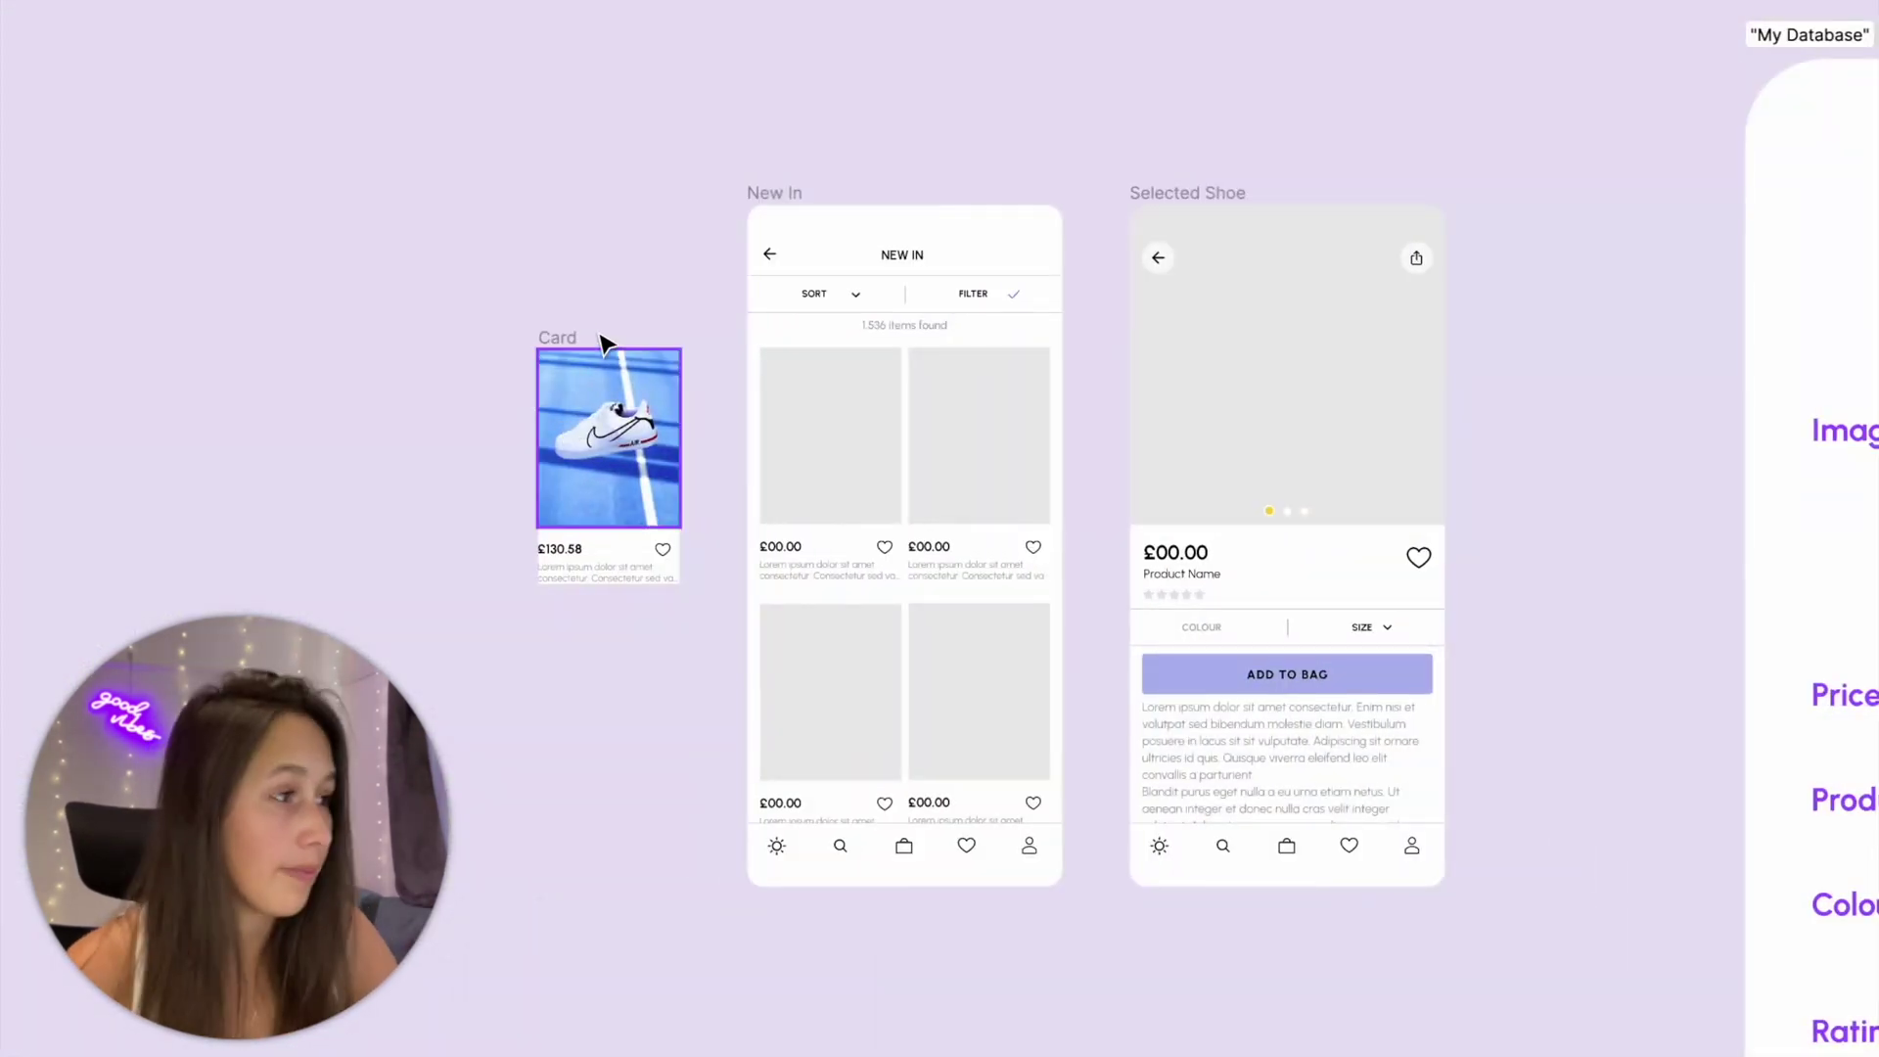
Replace the four placeholder product cards in the New In frame with copies of the Card frame.
click(555, 345)
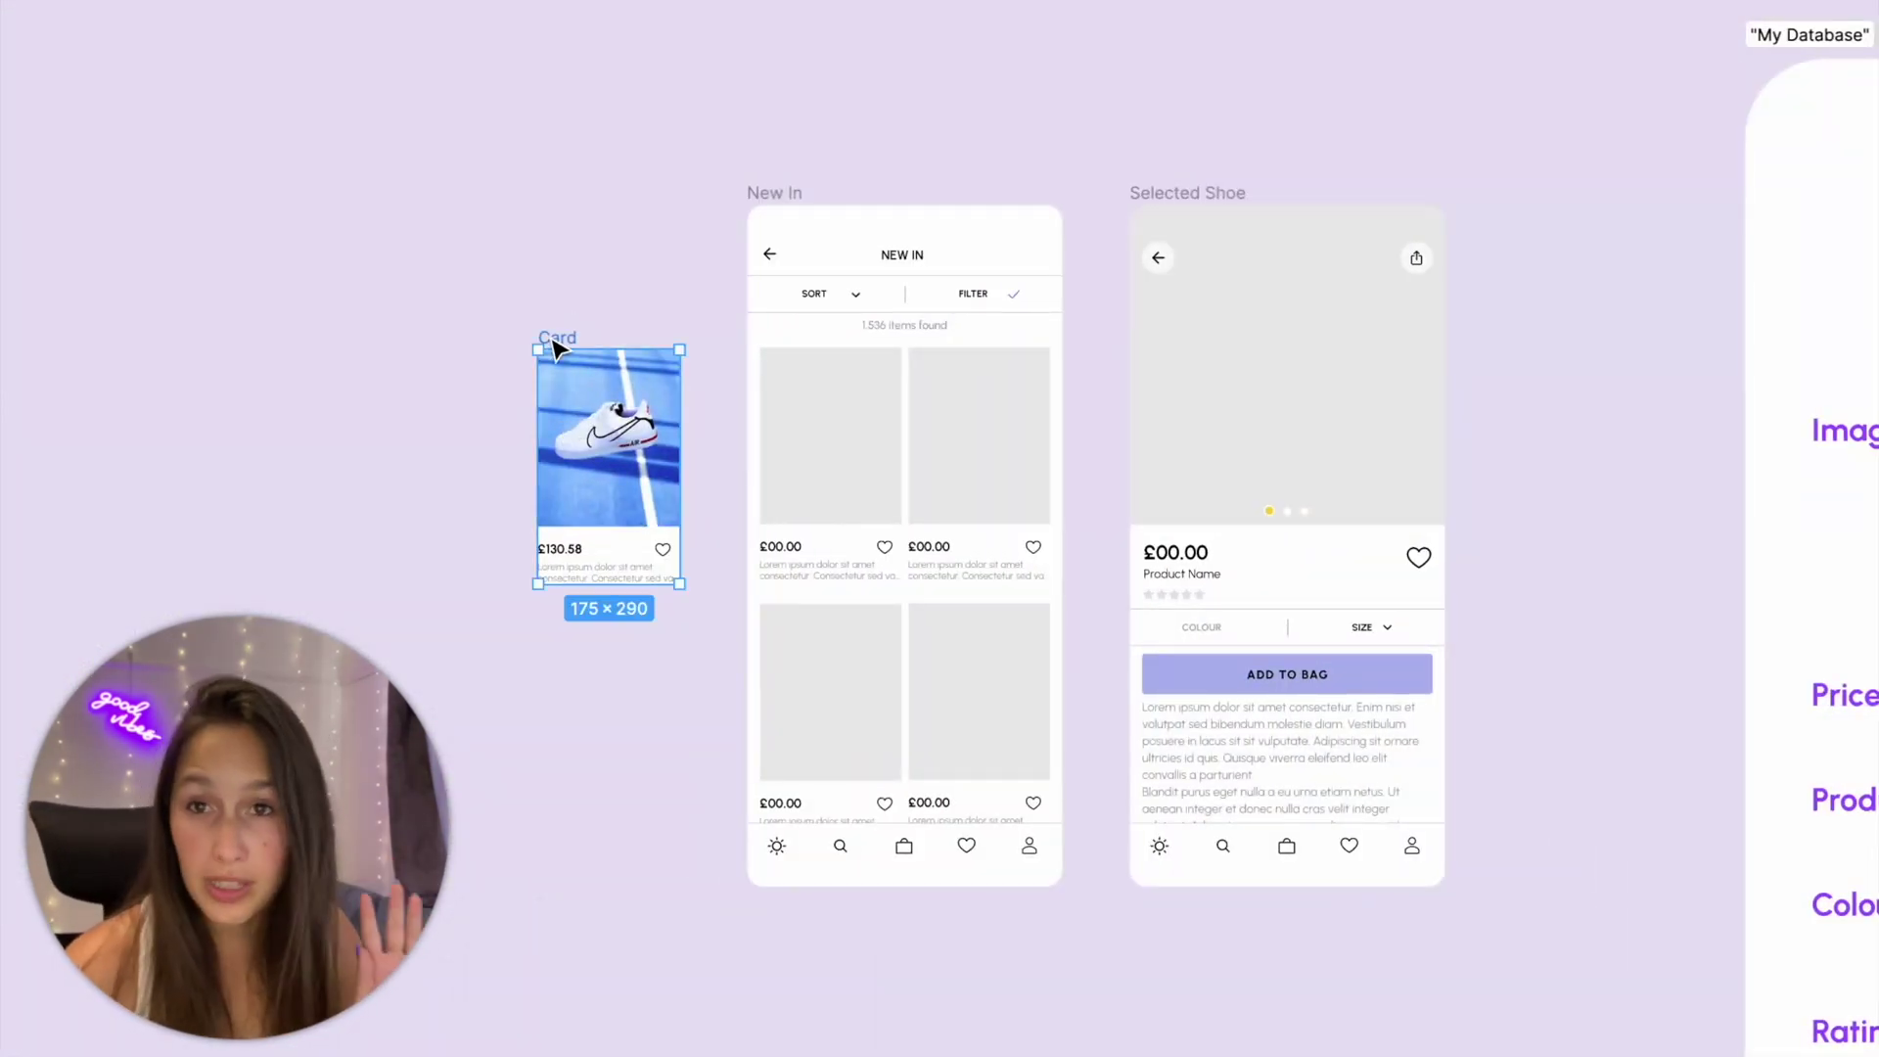
key(super+c)
click(827, 421)
shift+click(998, 440)
shift+click(1005, 641)
shift+click(832, 663)
shift+click(834, 663)
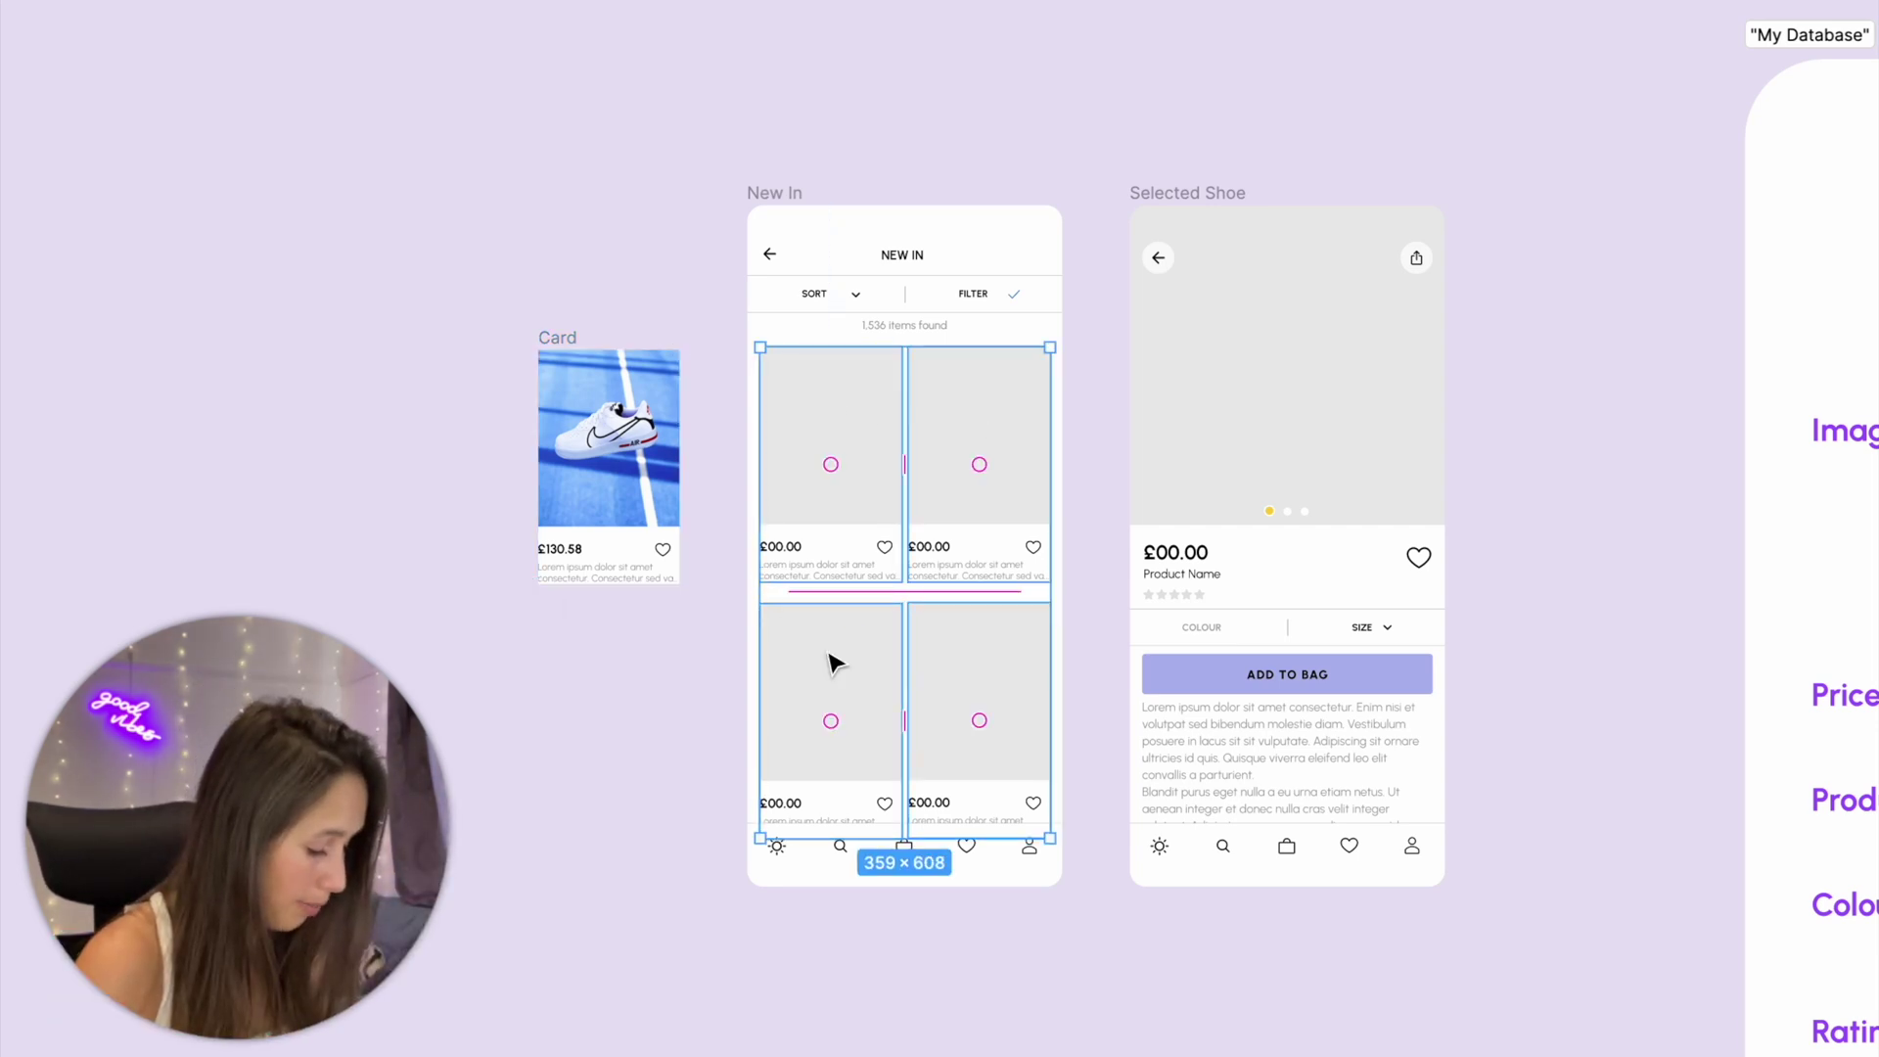
key(super+shift+r)
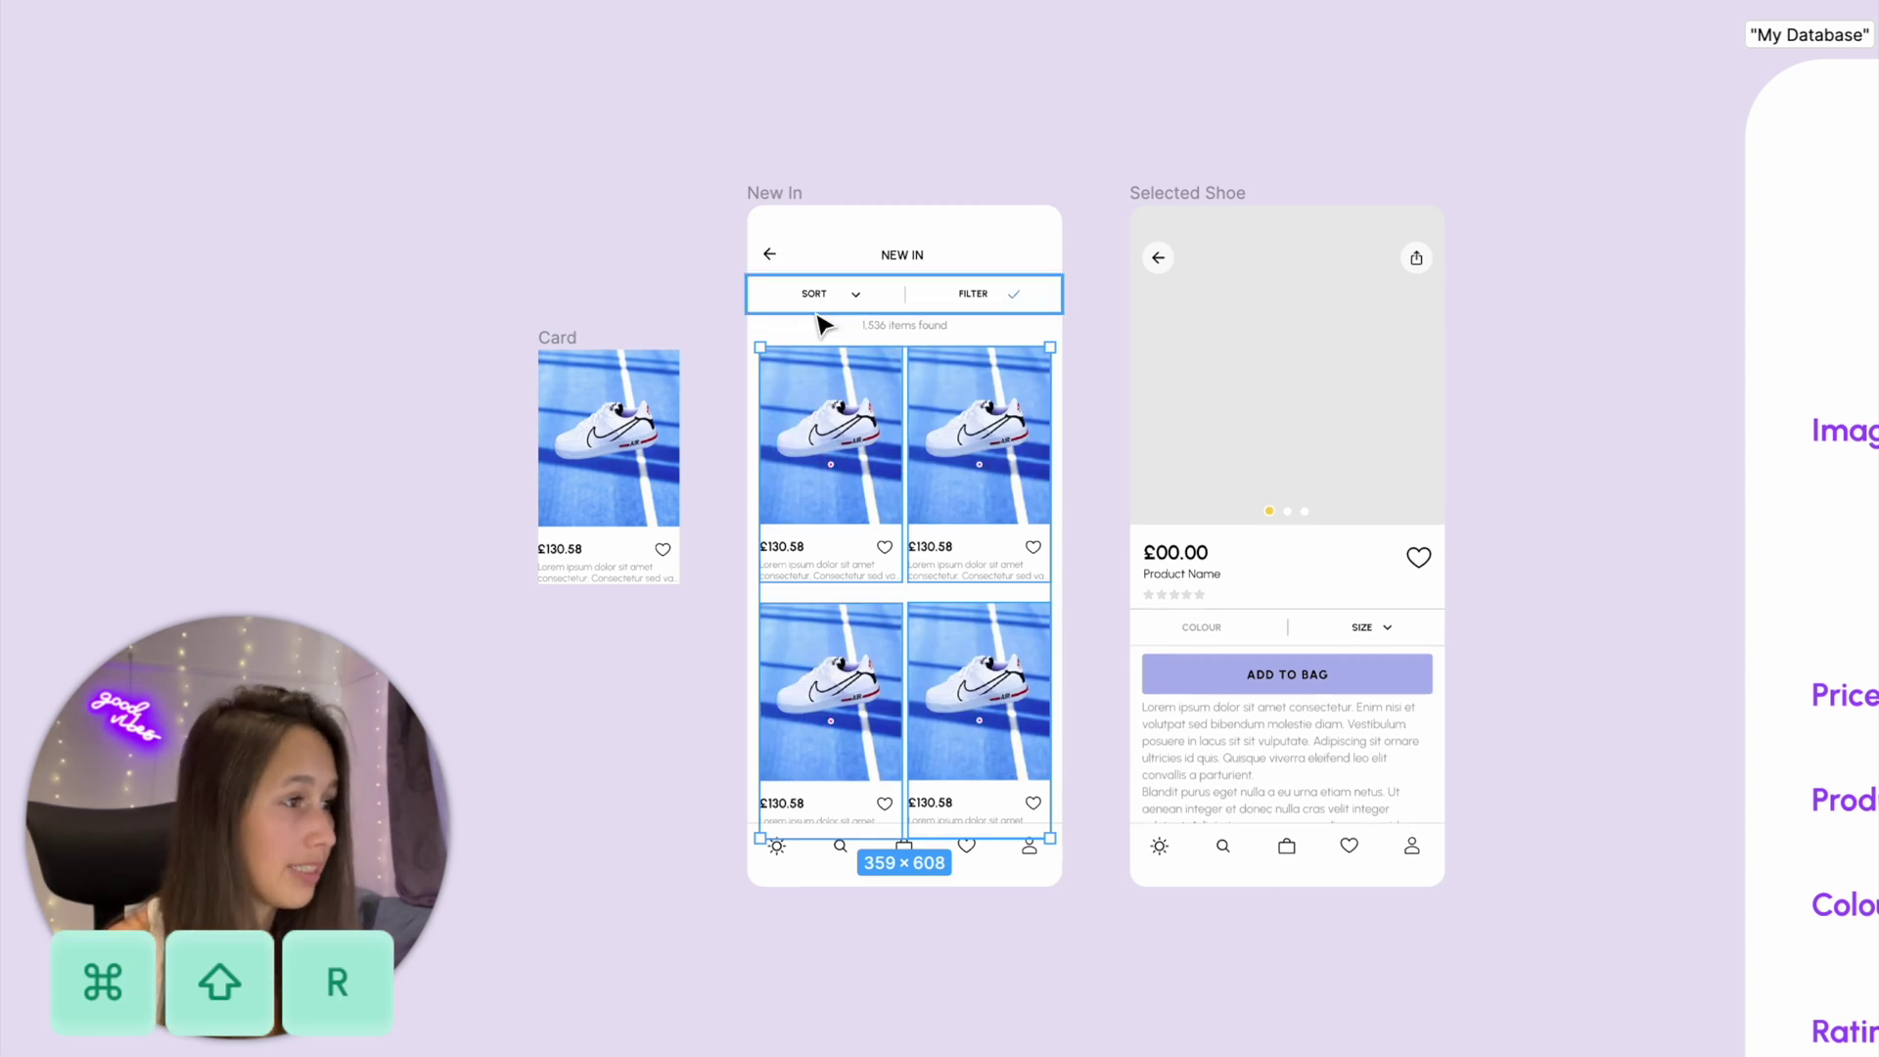
Set the Shoe databse mode of the upper-left card in the New In frame to Shoe 1.
click(828, 392)
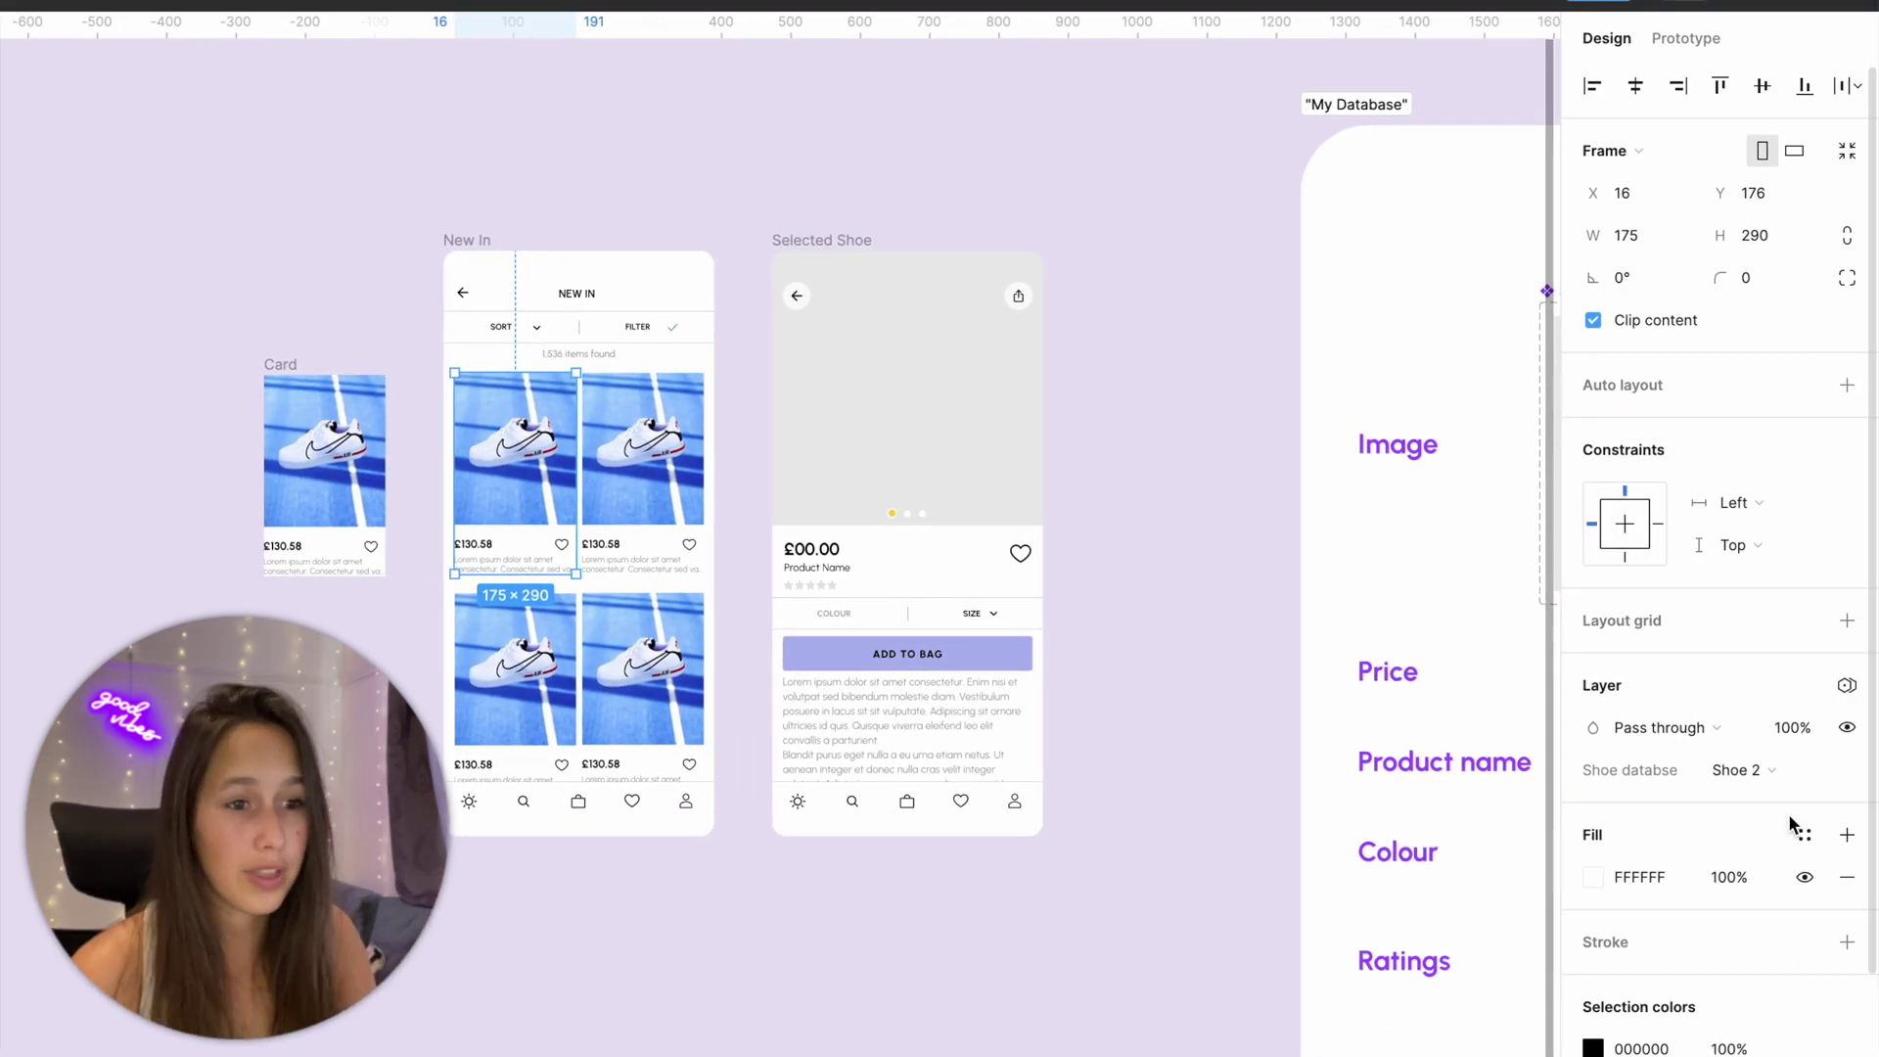
click(1752, 771)
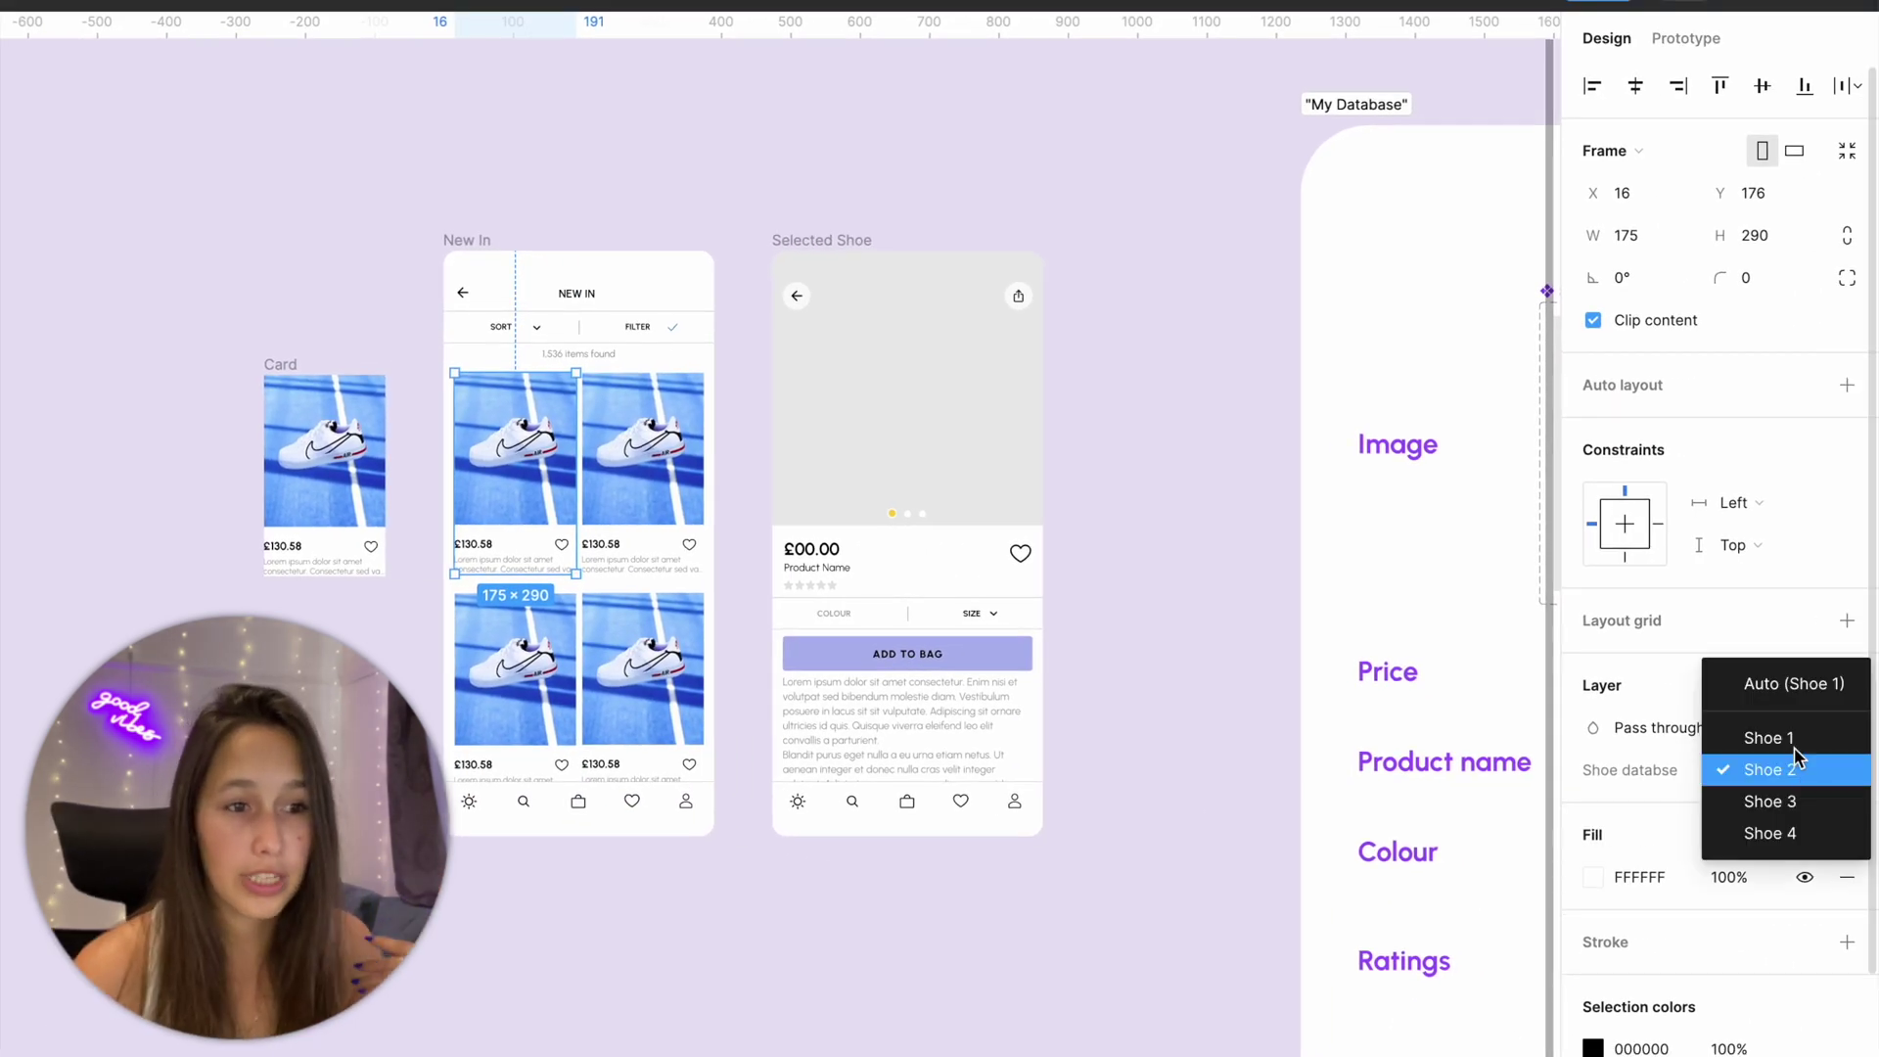
click(1795, 734)
Set the Shoe databse mode of the New In frame's lower-left card to Shoe 3 and its lower-right card to Shoe 4.
click(516, 675)
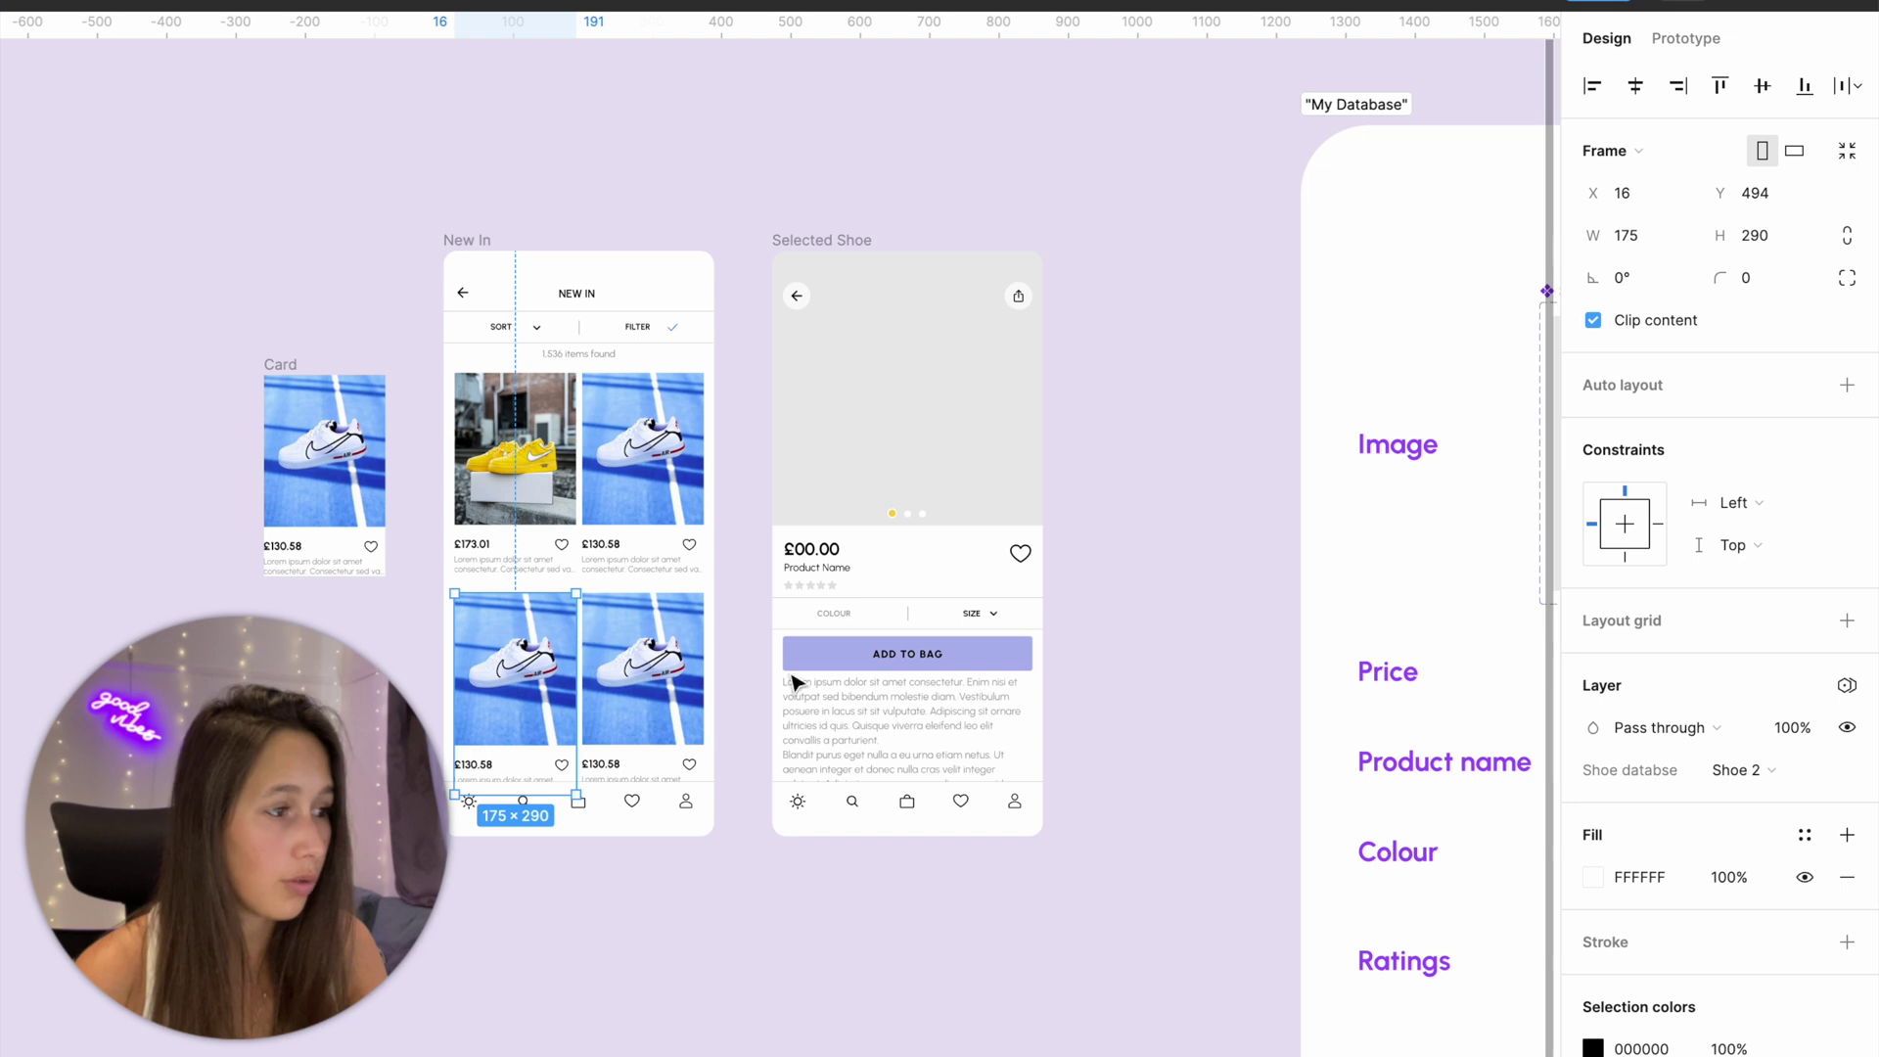
click(1747, 770)
click(1774, 800)
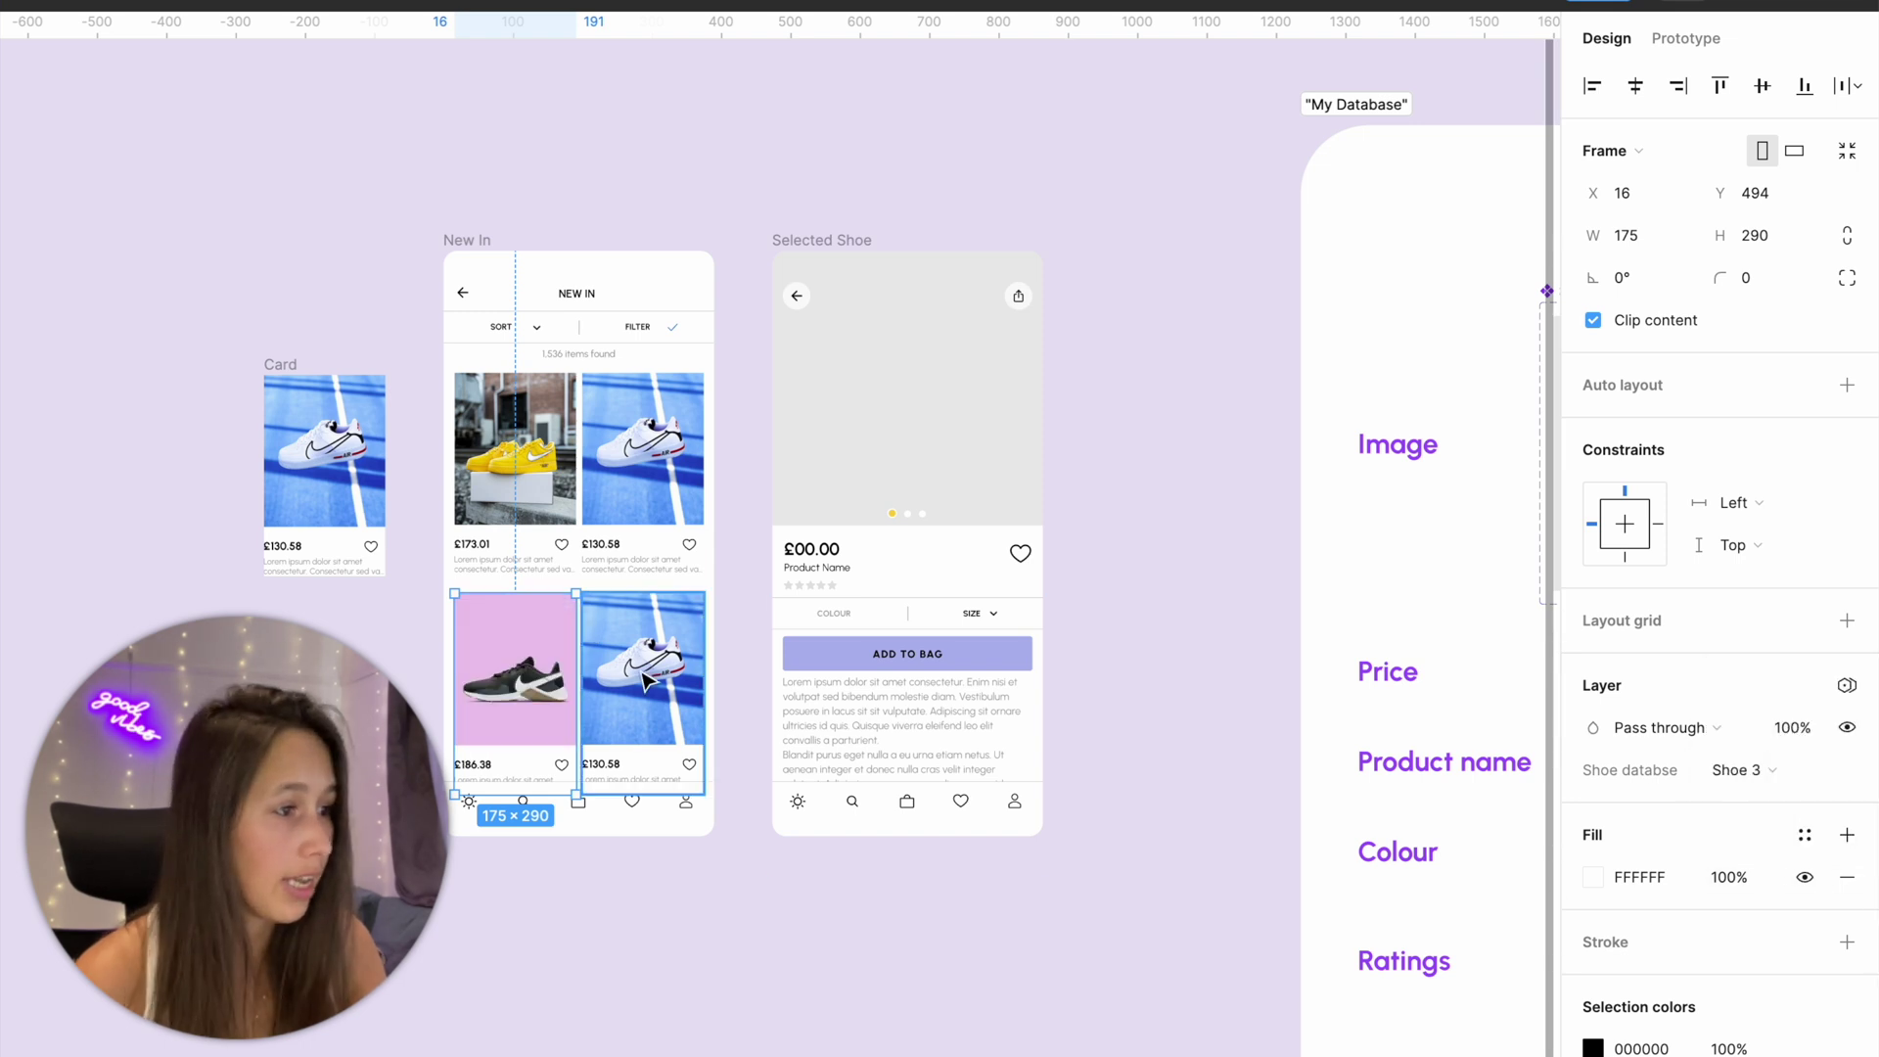
key(Tab)
click(1757, 770)
click(1768, 833)
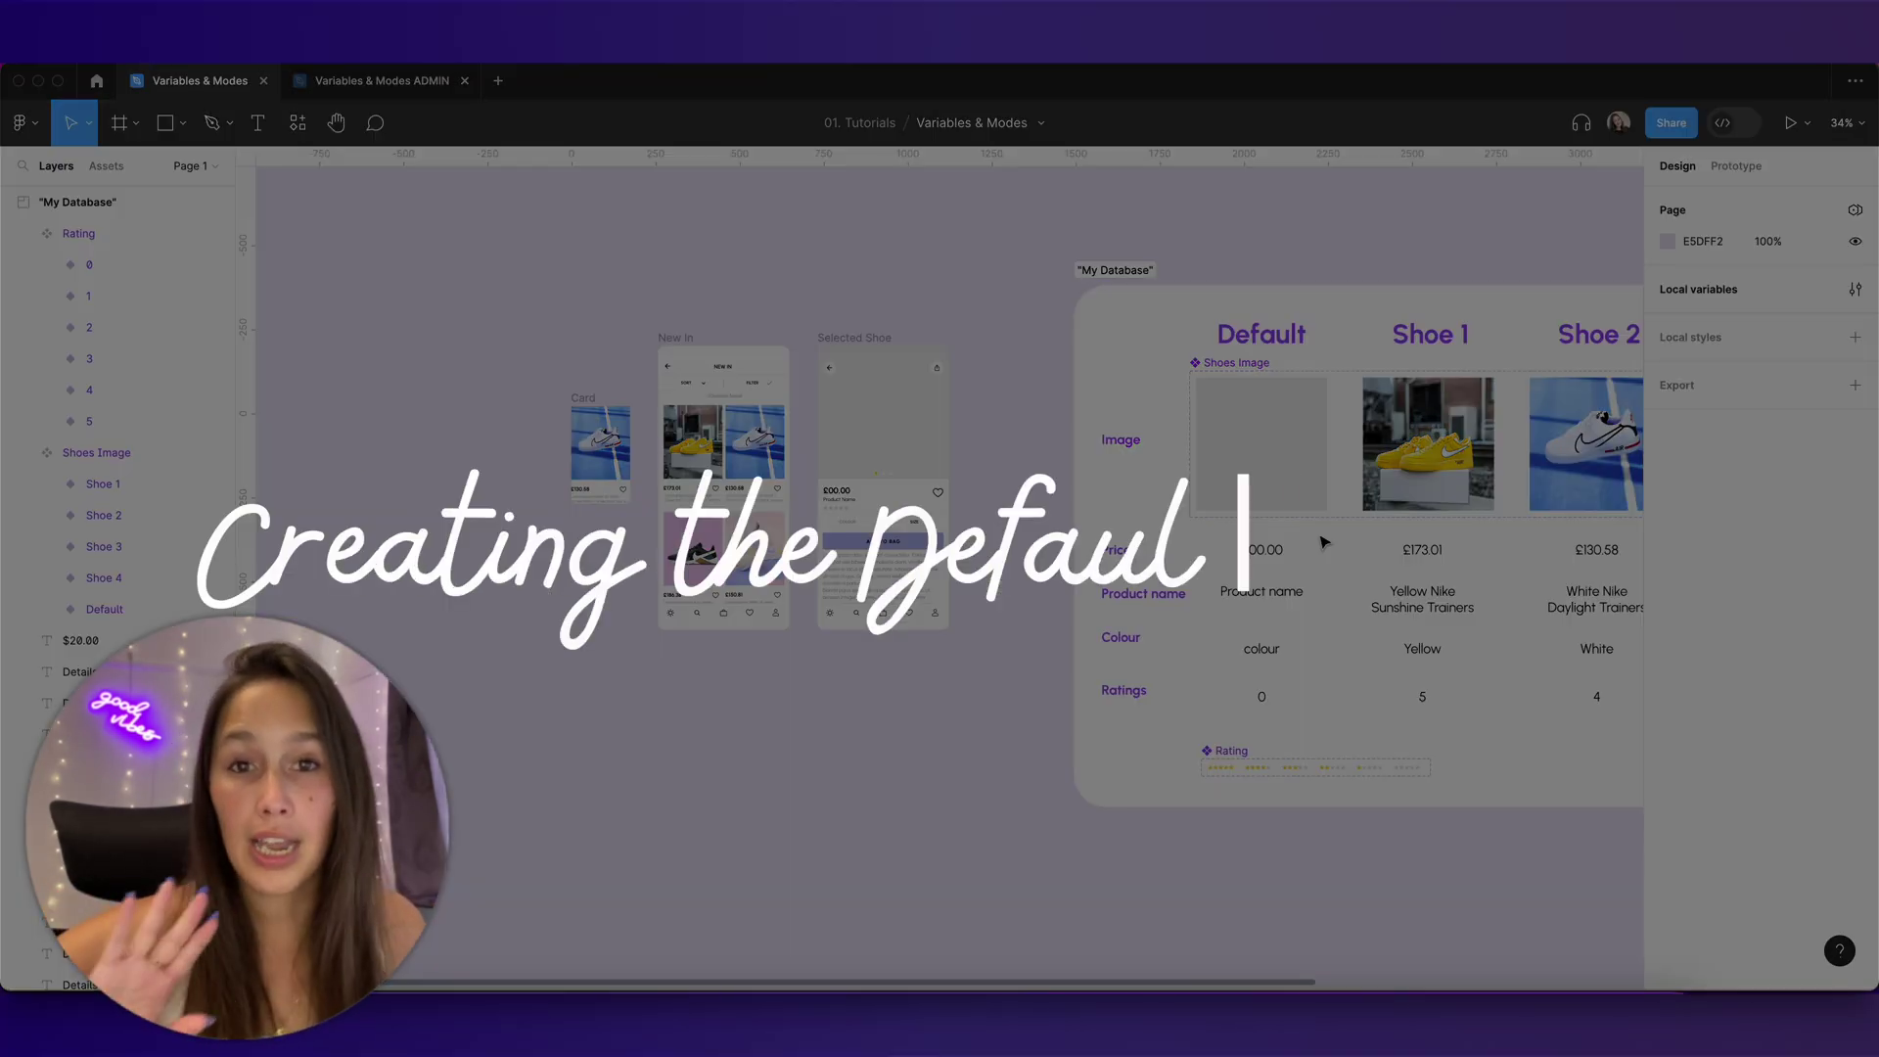
Create a new local variable collection named Current Shoe.
click(1856, 288)
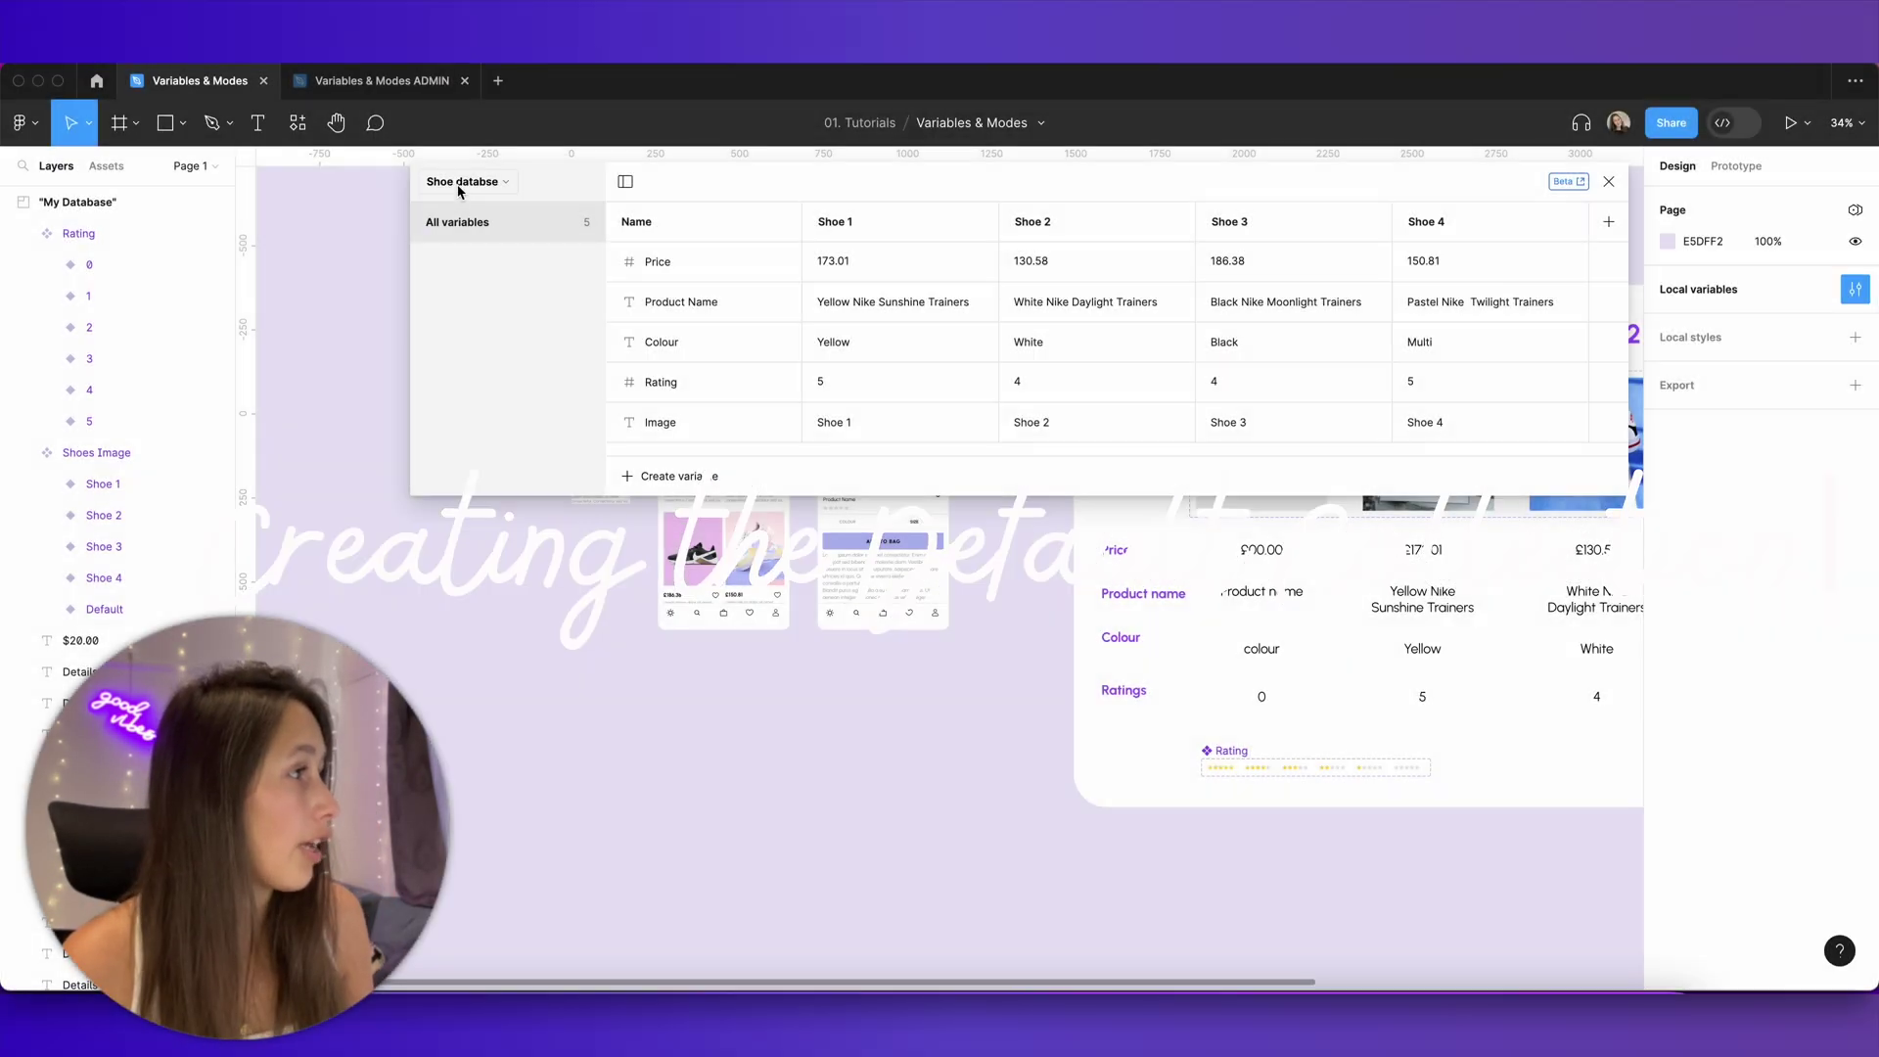
click(458, 184)
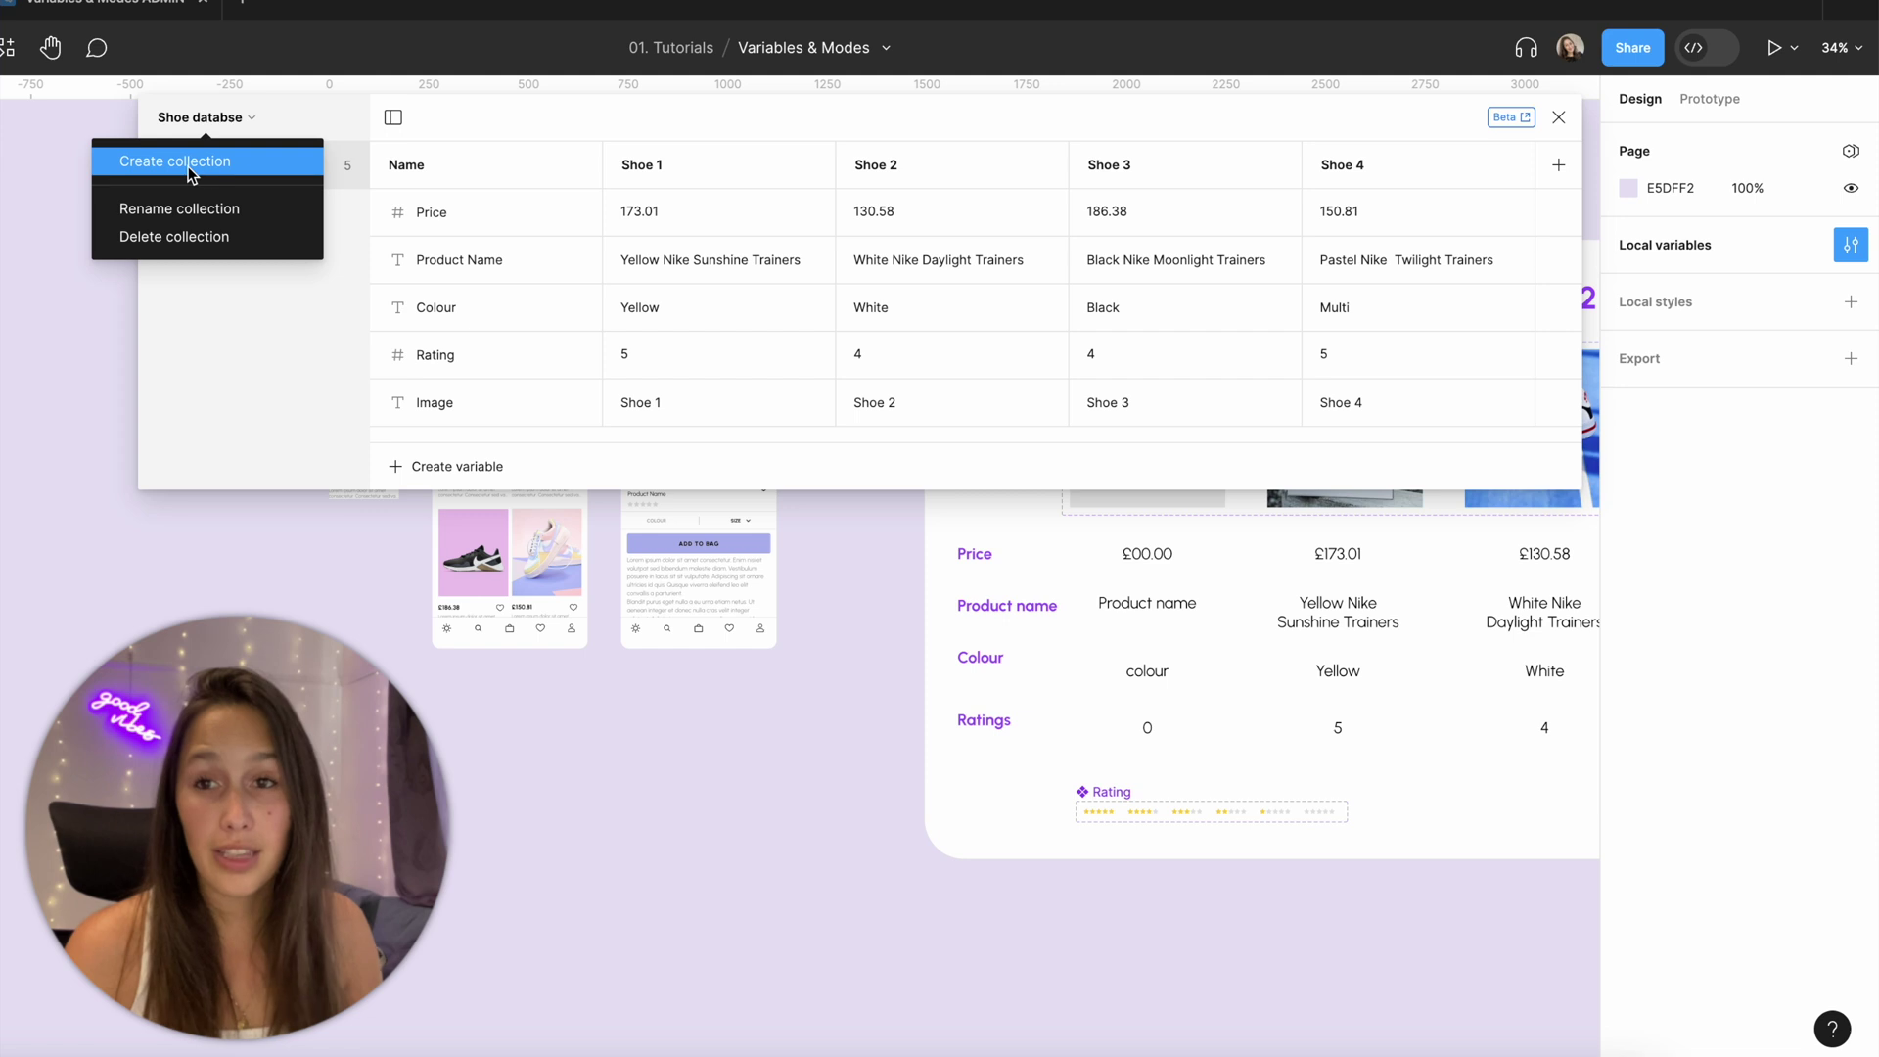
click(192, 173)
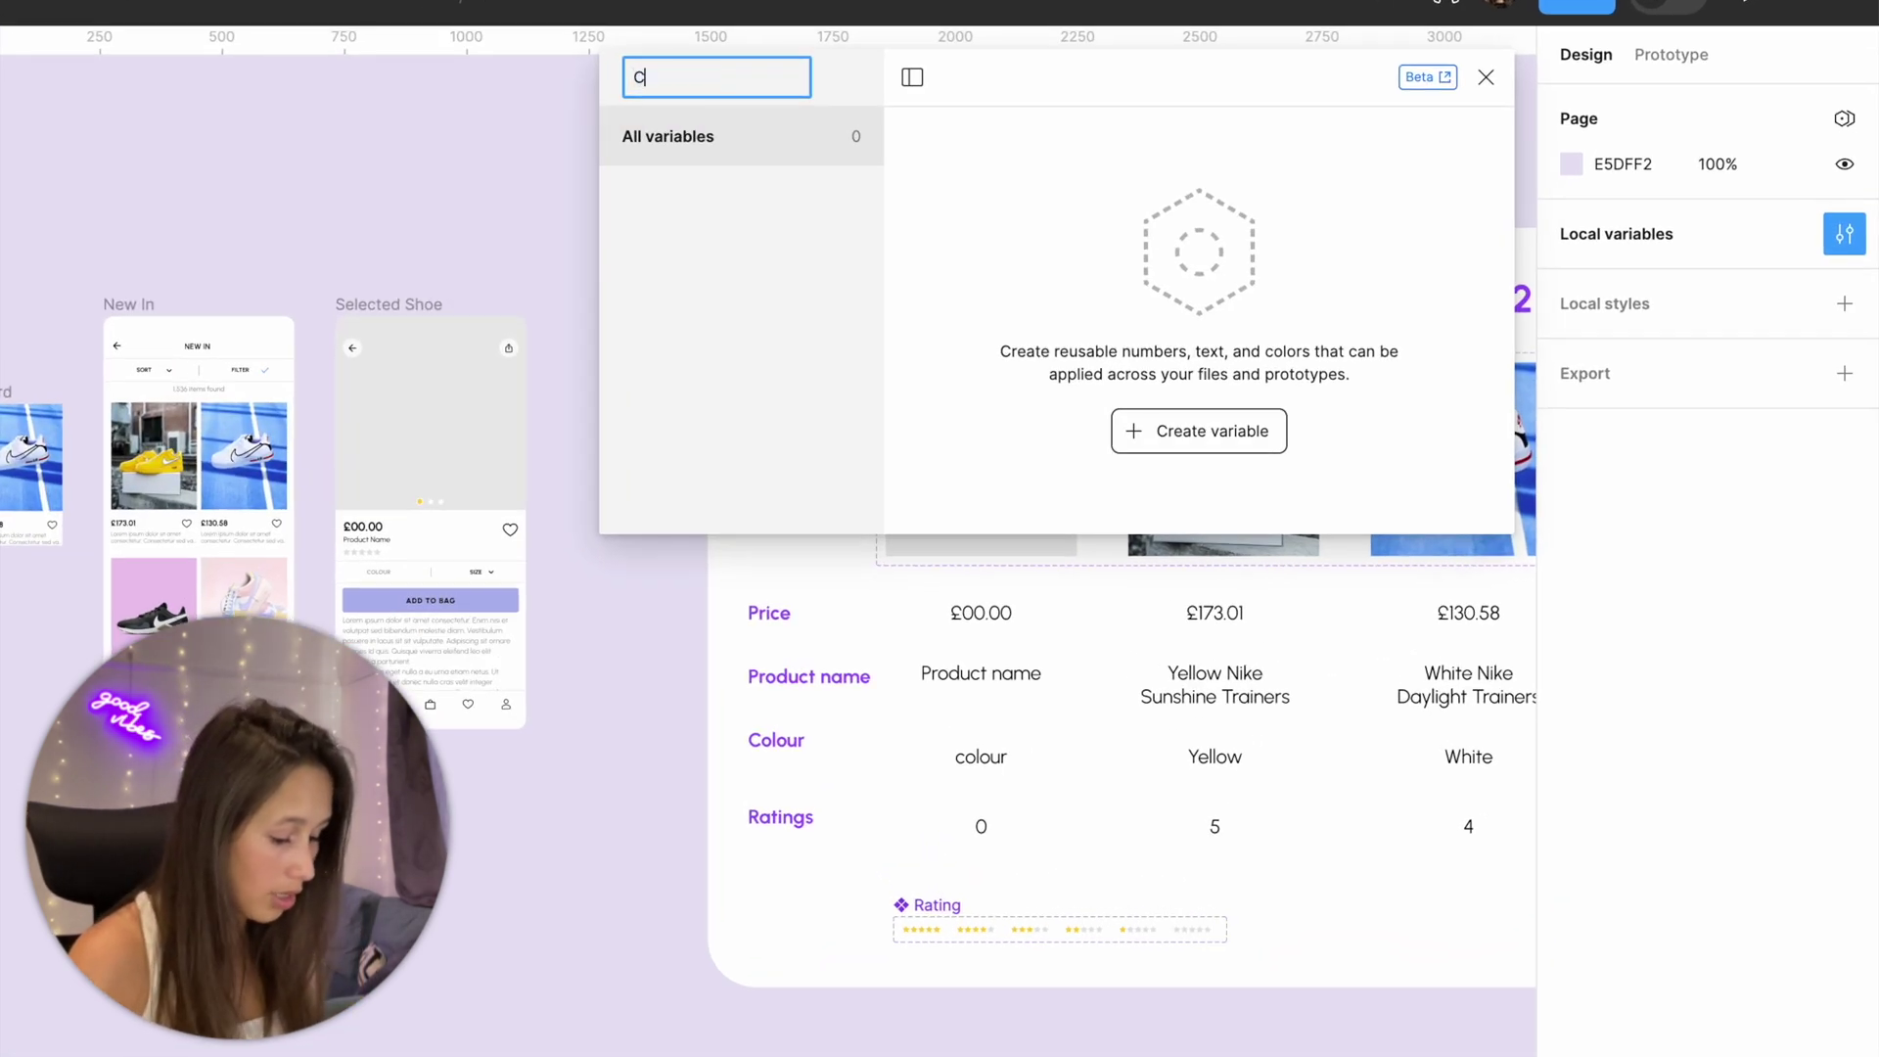
text(C)
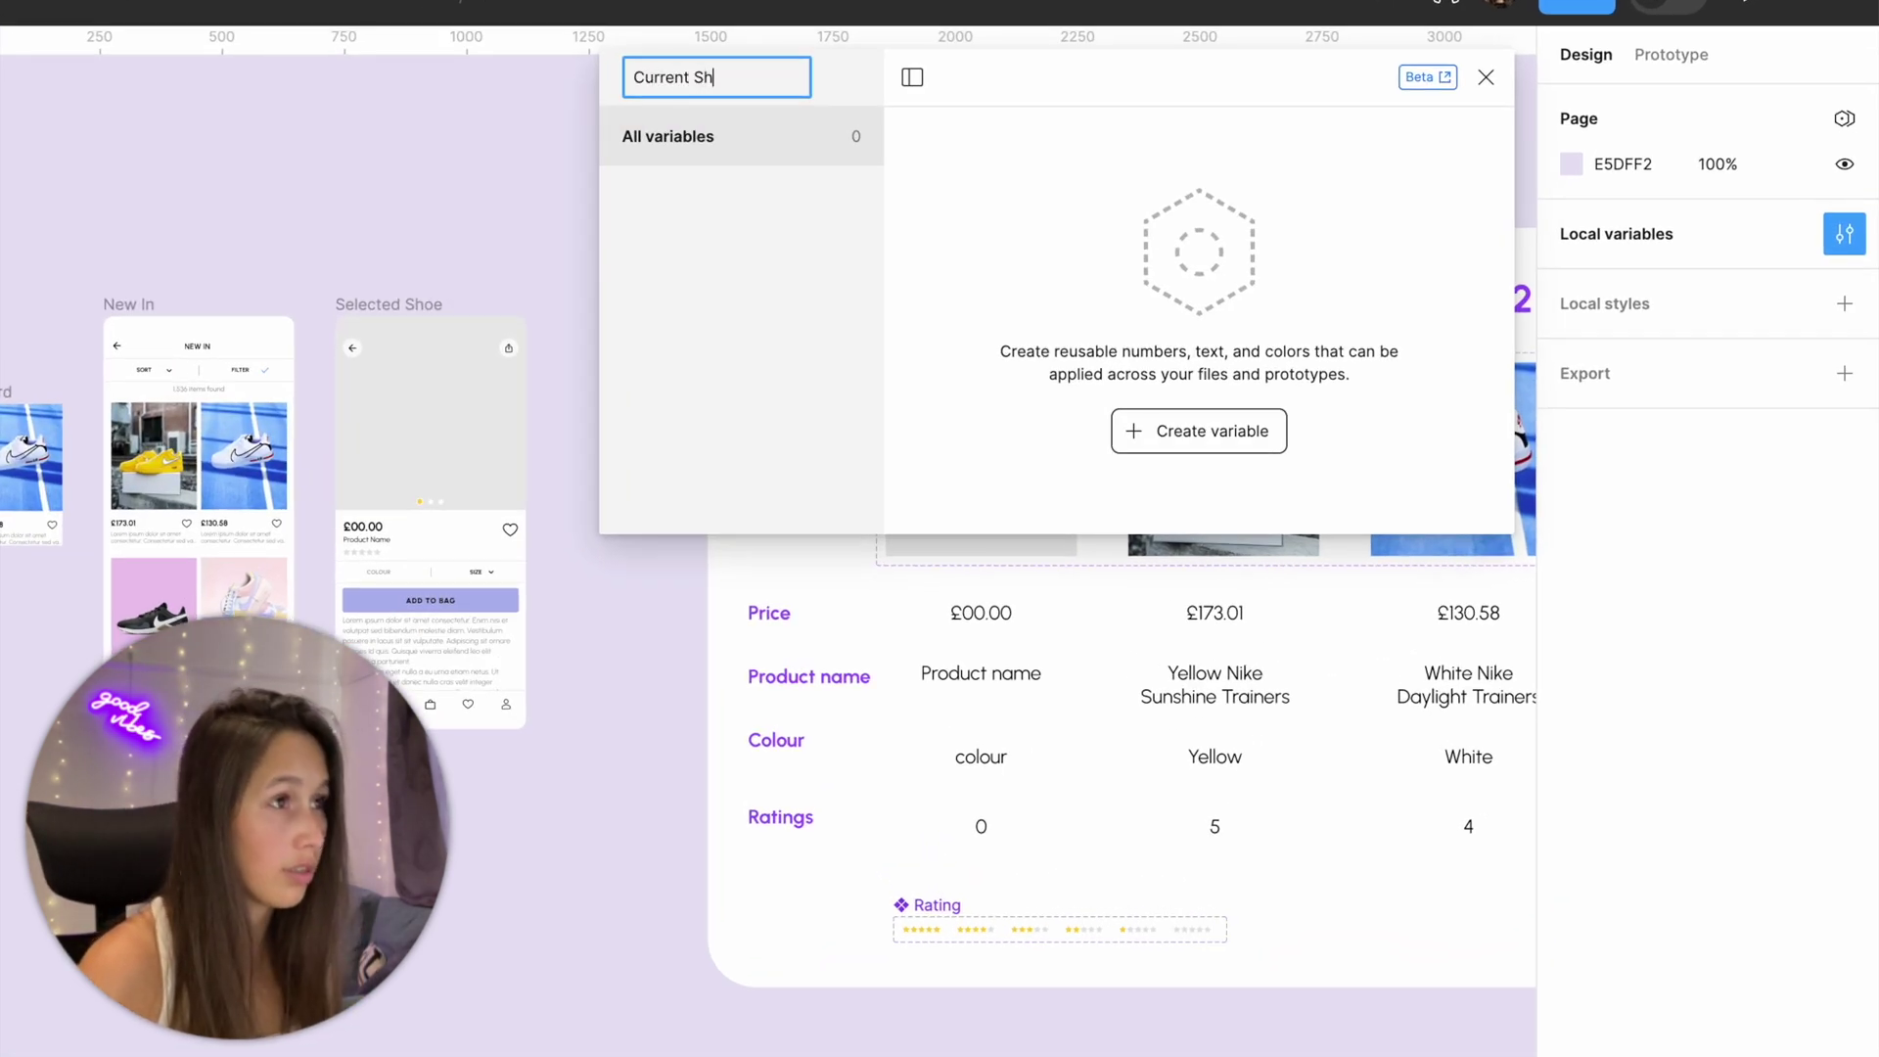
key(Return)
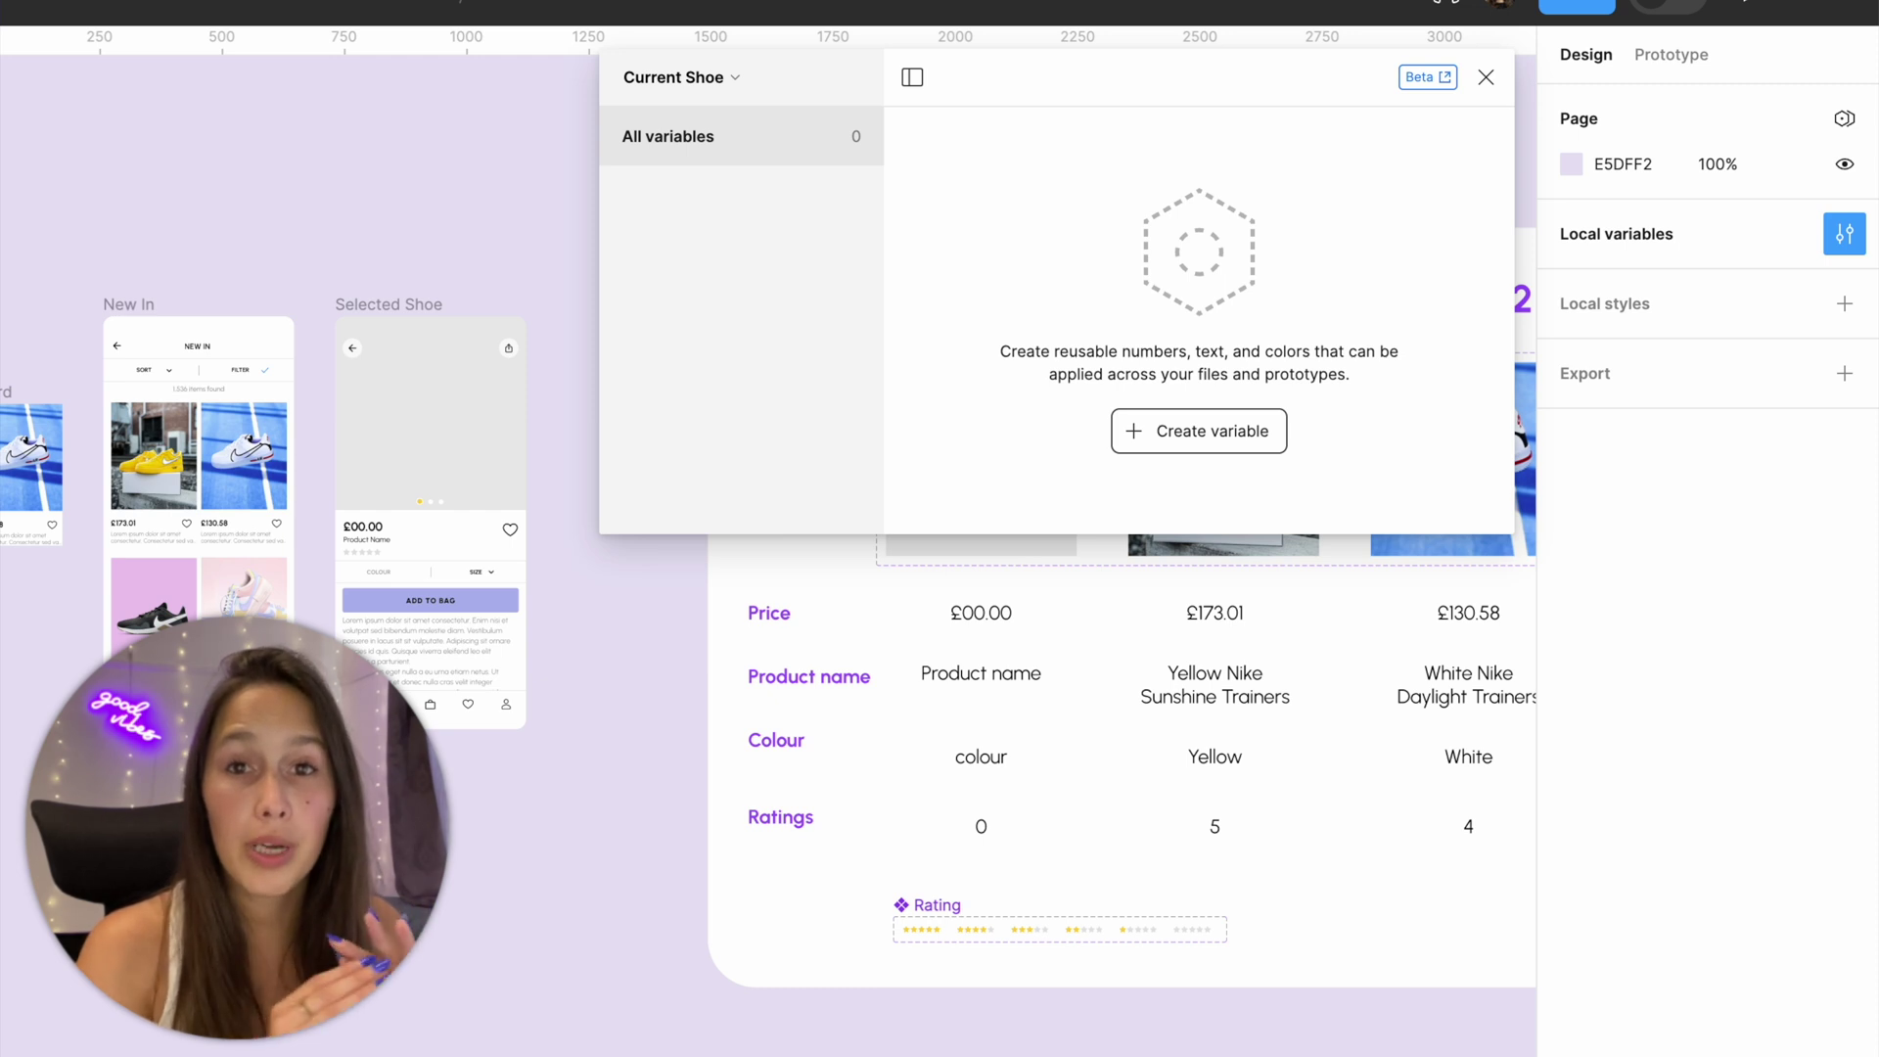
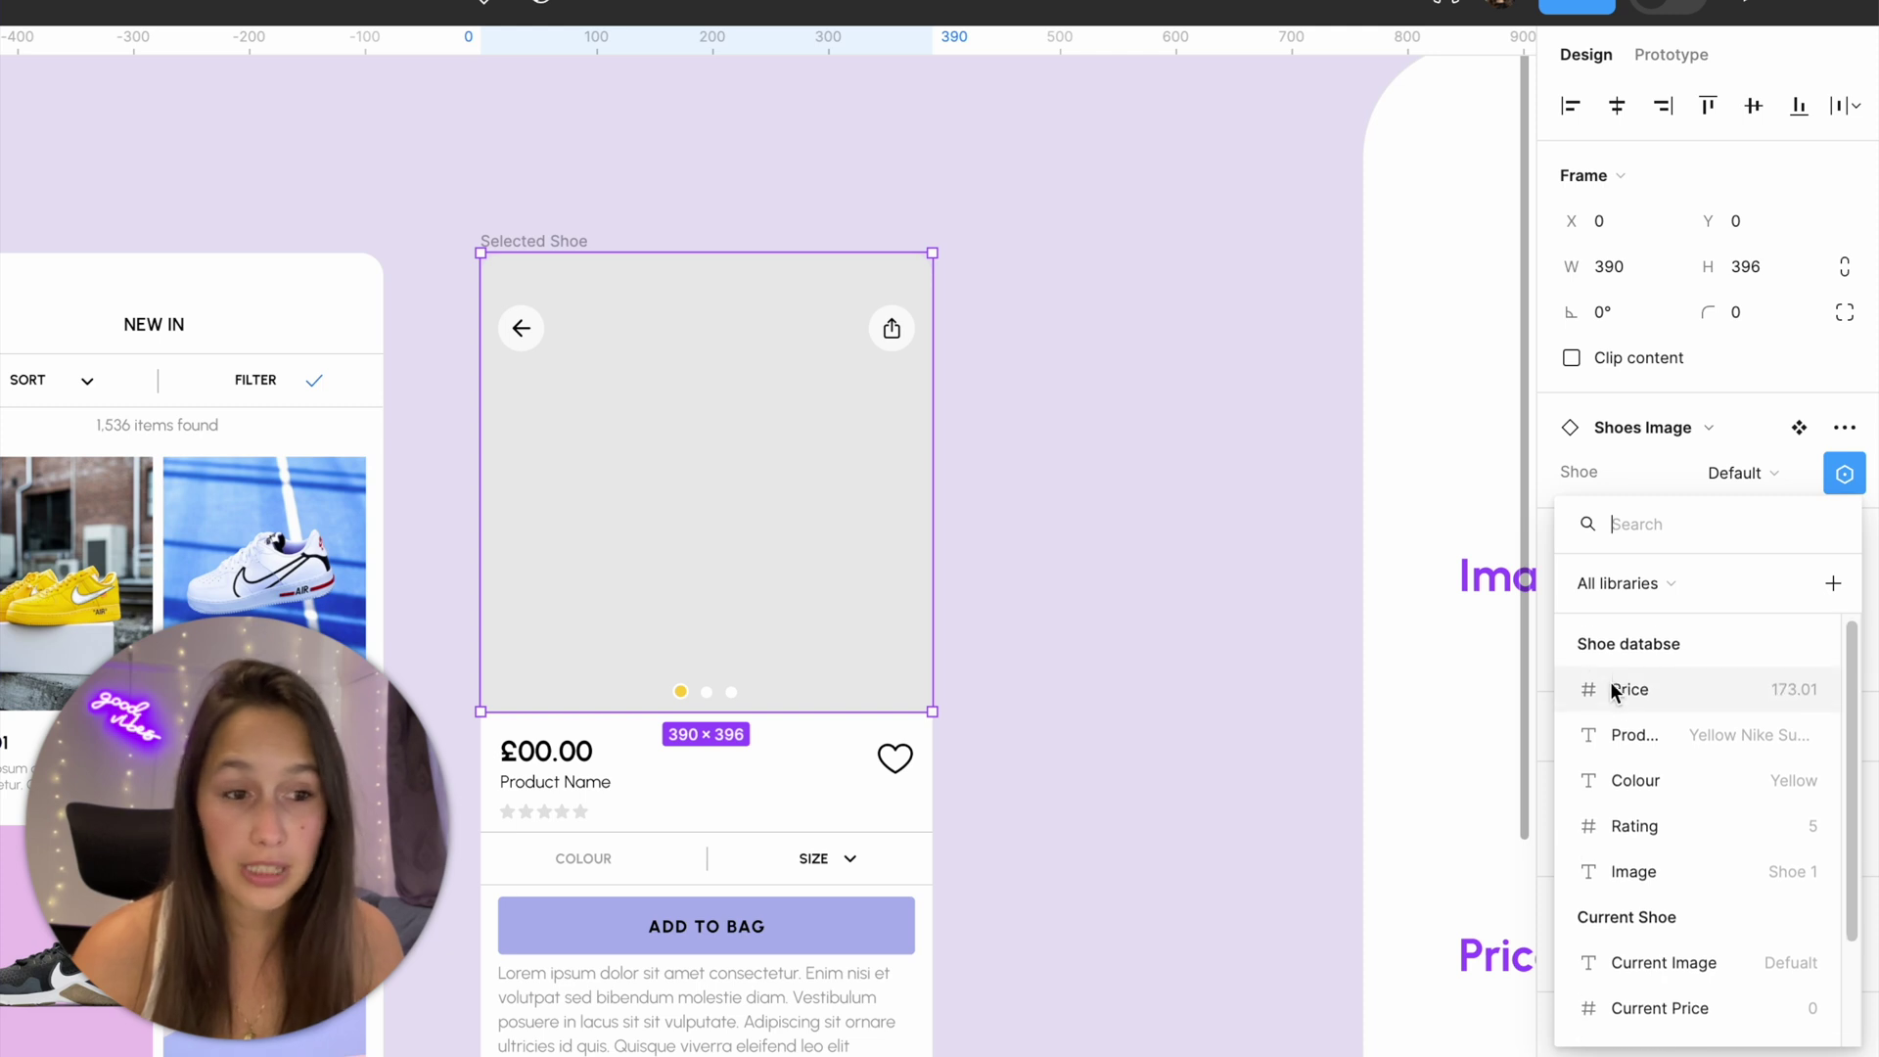
Assign the Current Image variable to the Shoe property of the Shoes Image instance in the Selected Shoe frame.
scroll(1615, 705, down, 3)
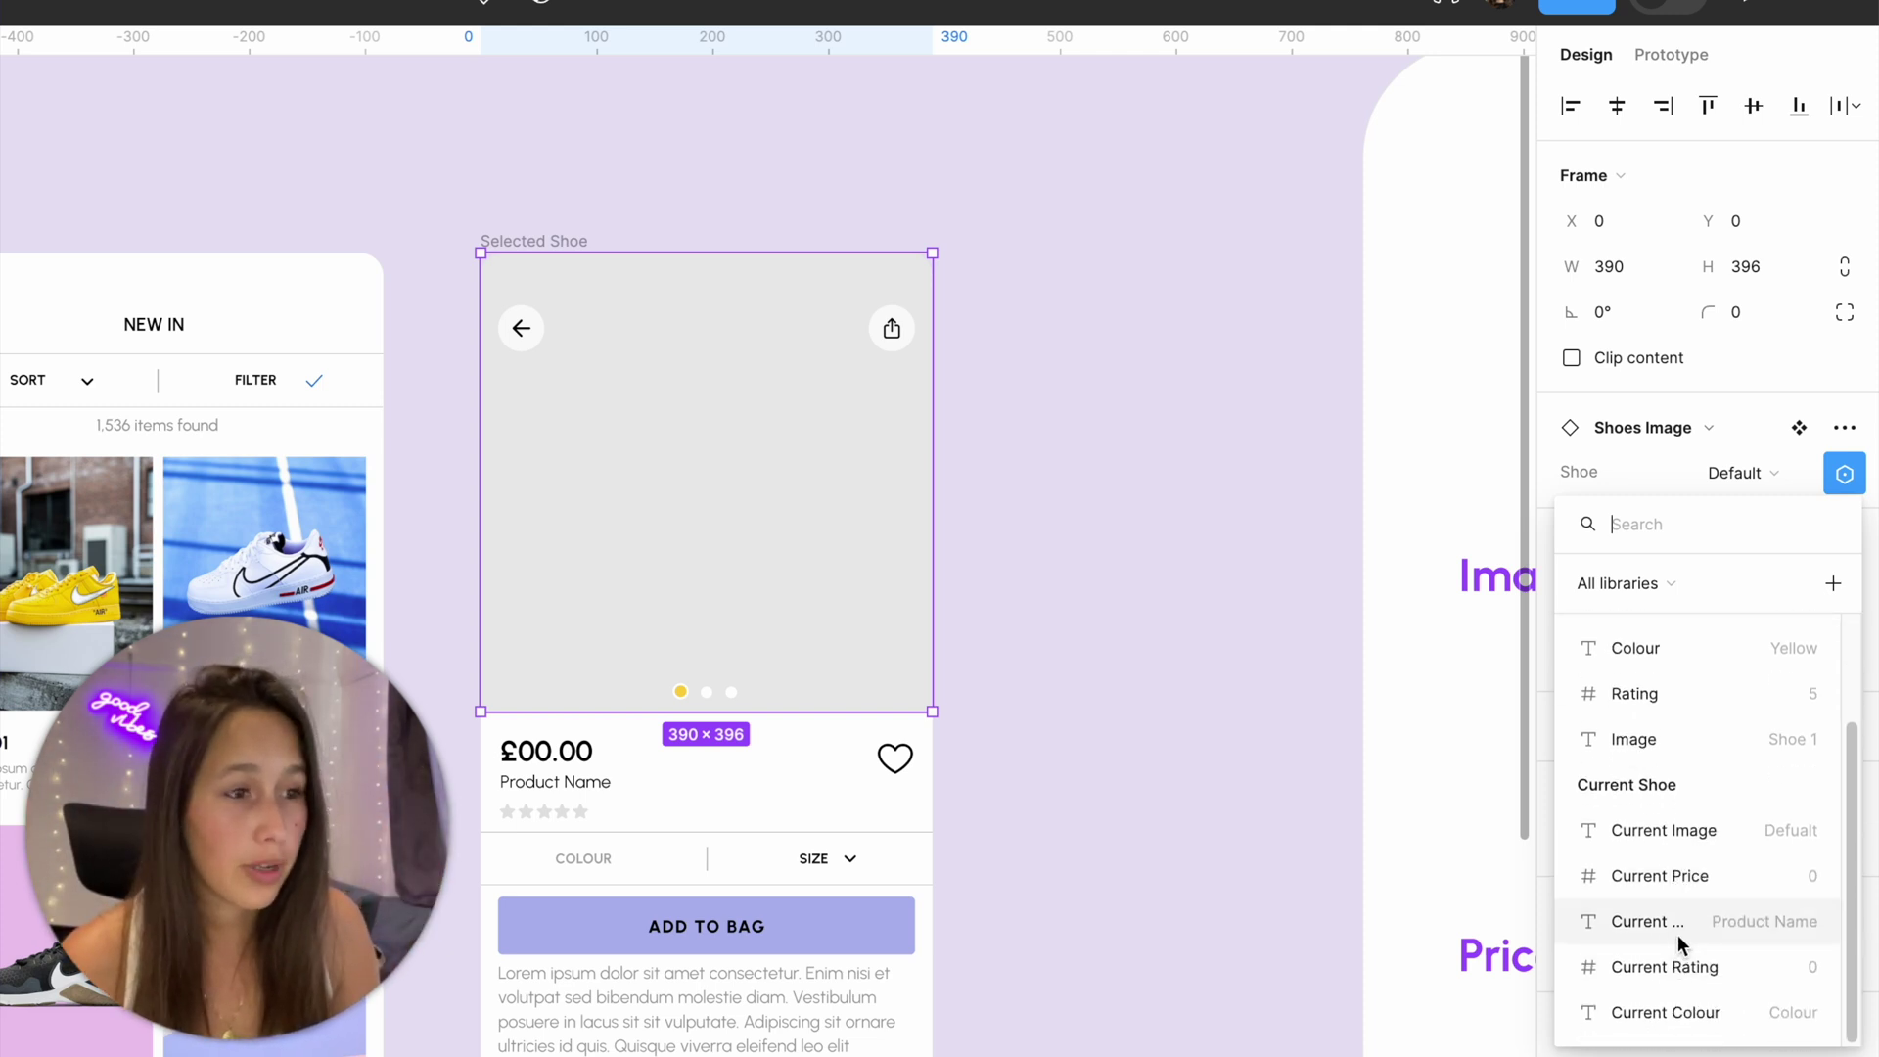
click(1693, 834)
mouse_move(1787, 474)
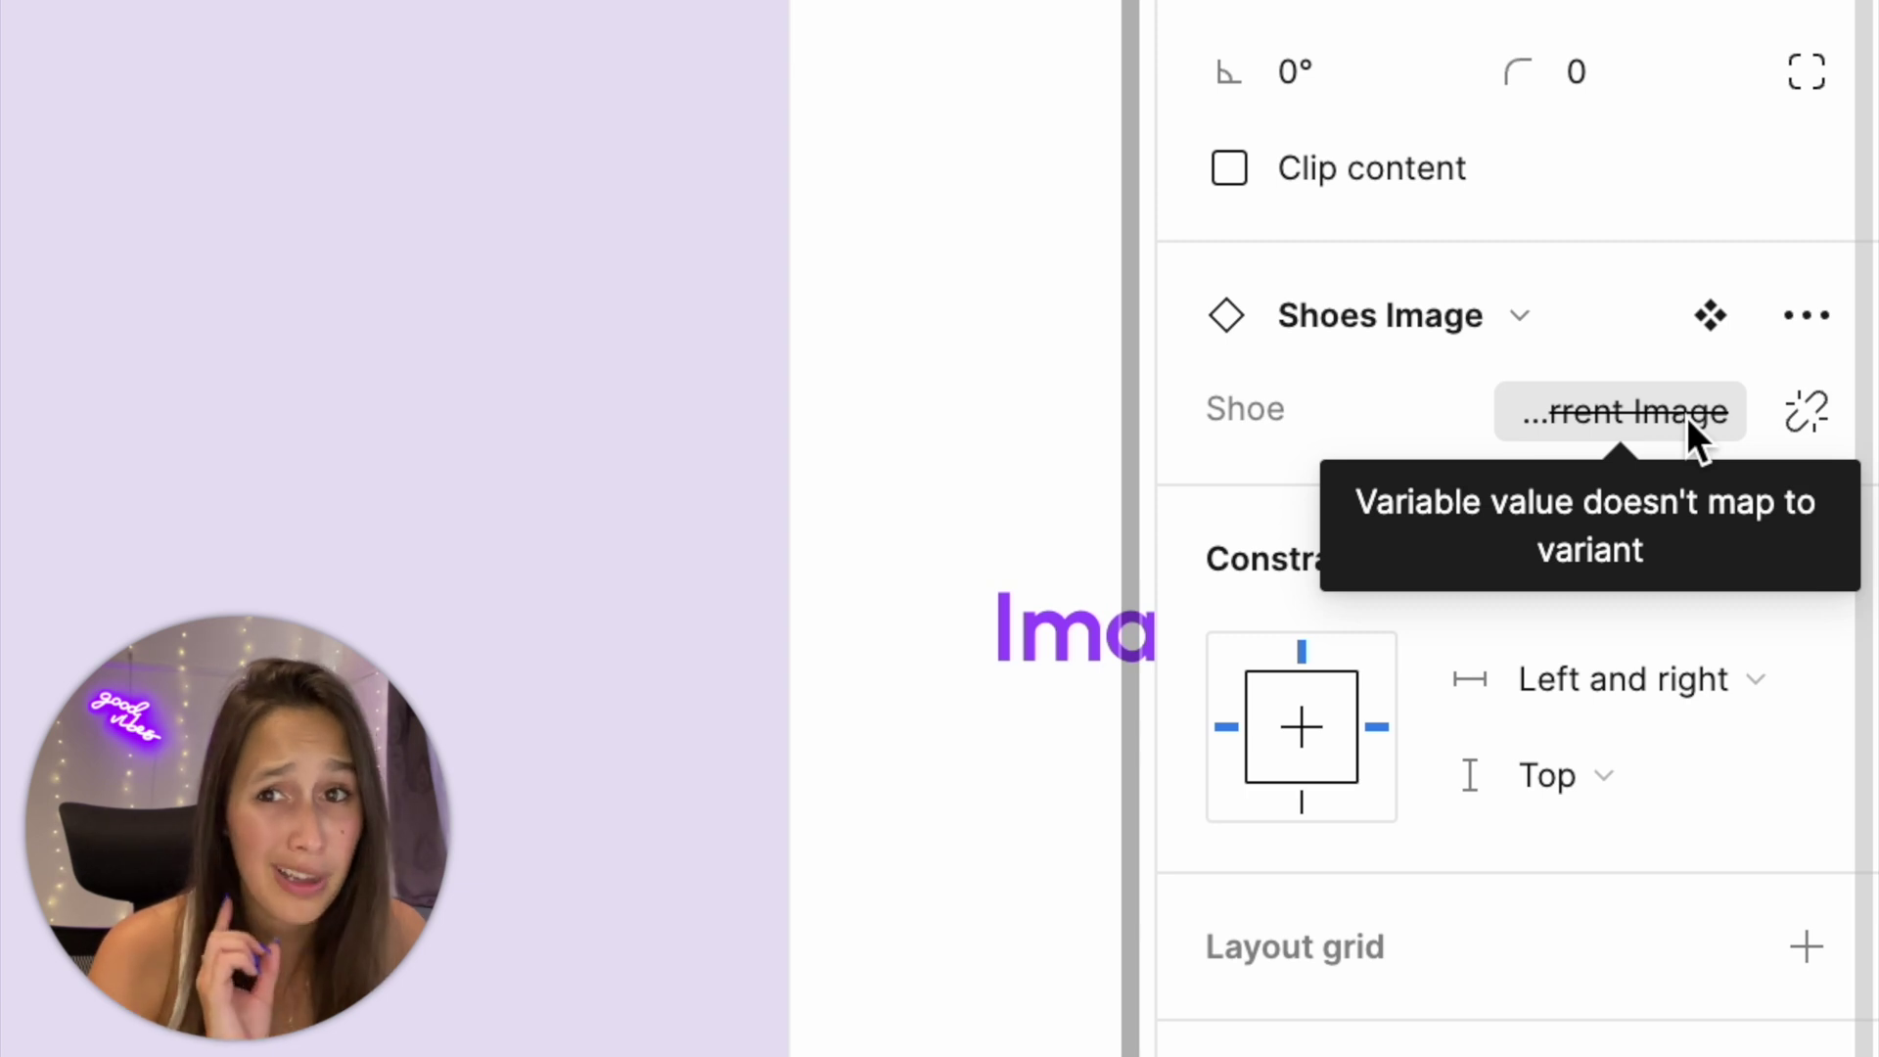
Compare the Current Image variable's value with the variant name of the grey placeholder in the Shoes Image component set.
click(550, 551)
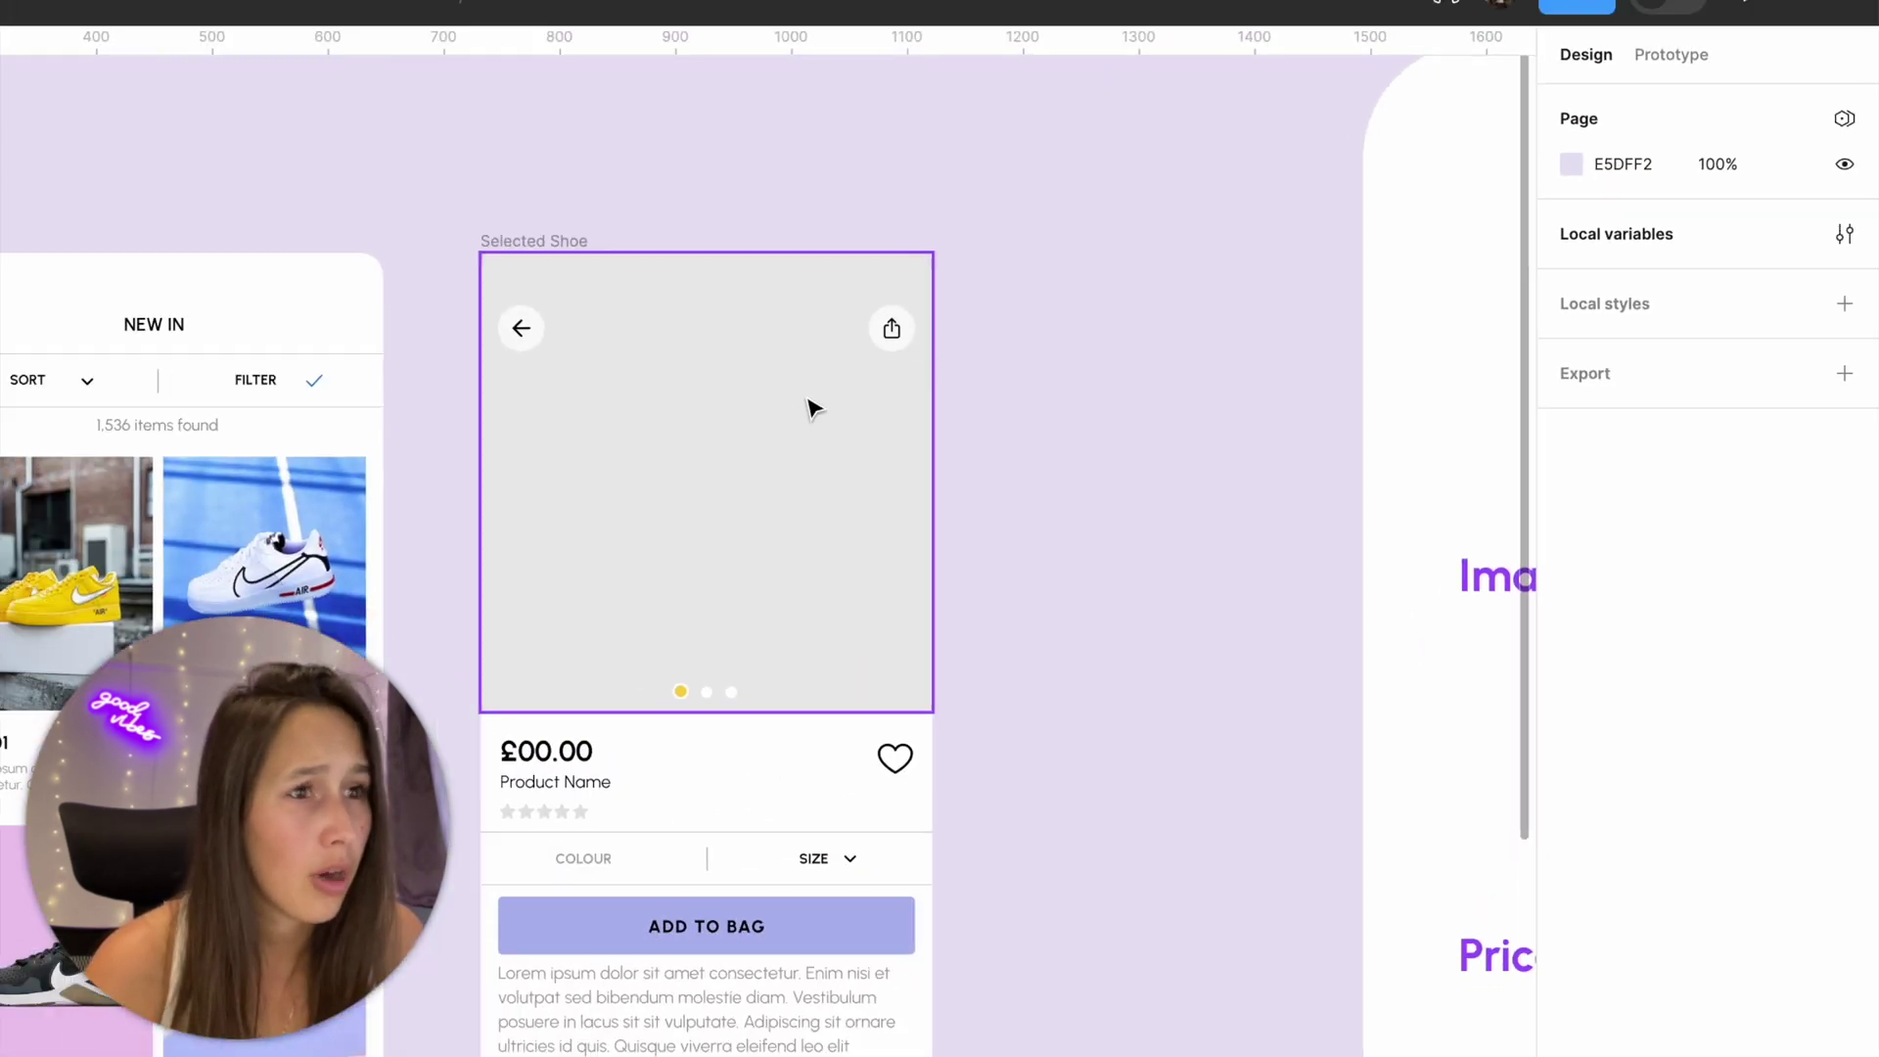
click(1844, 234)
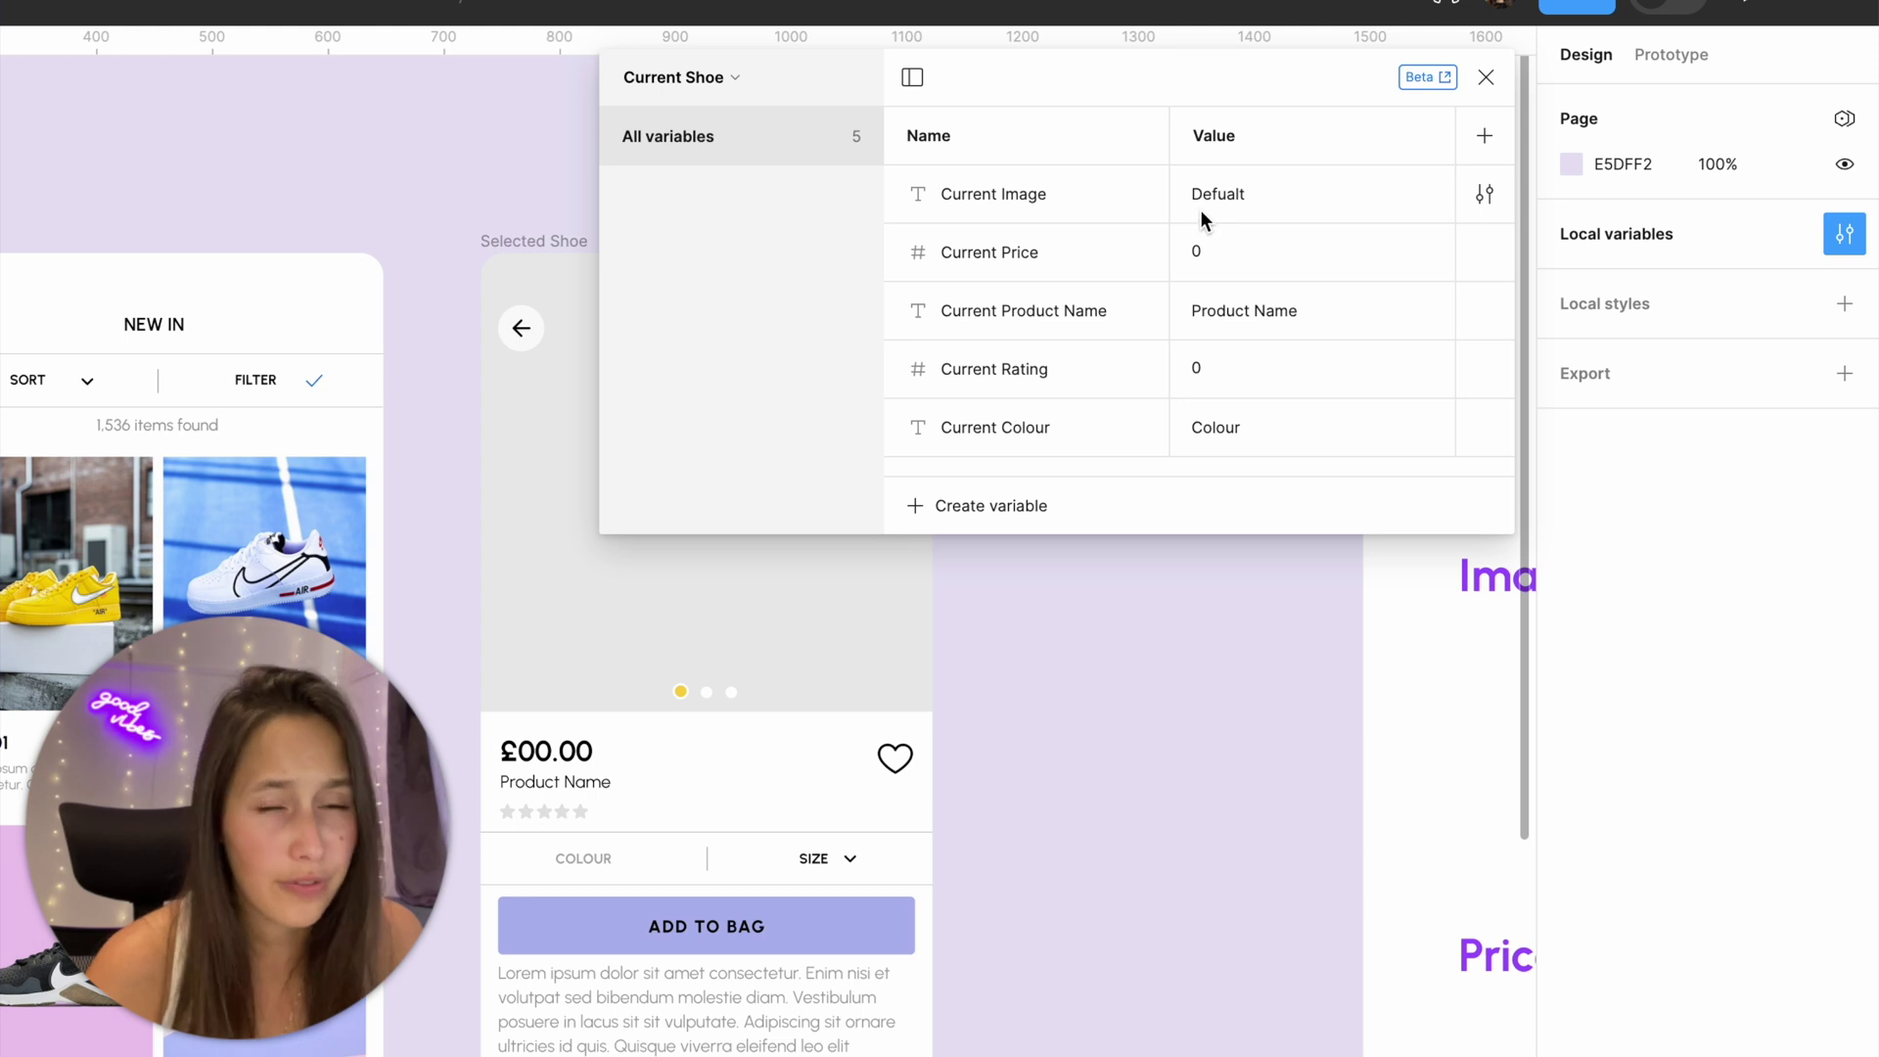
scroll(930, 676, right, 5)
click(1486, 76)
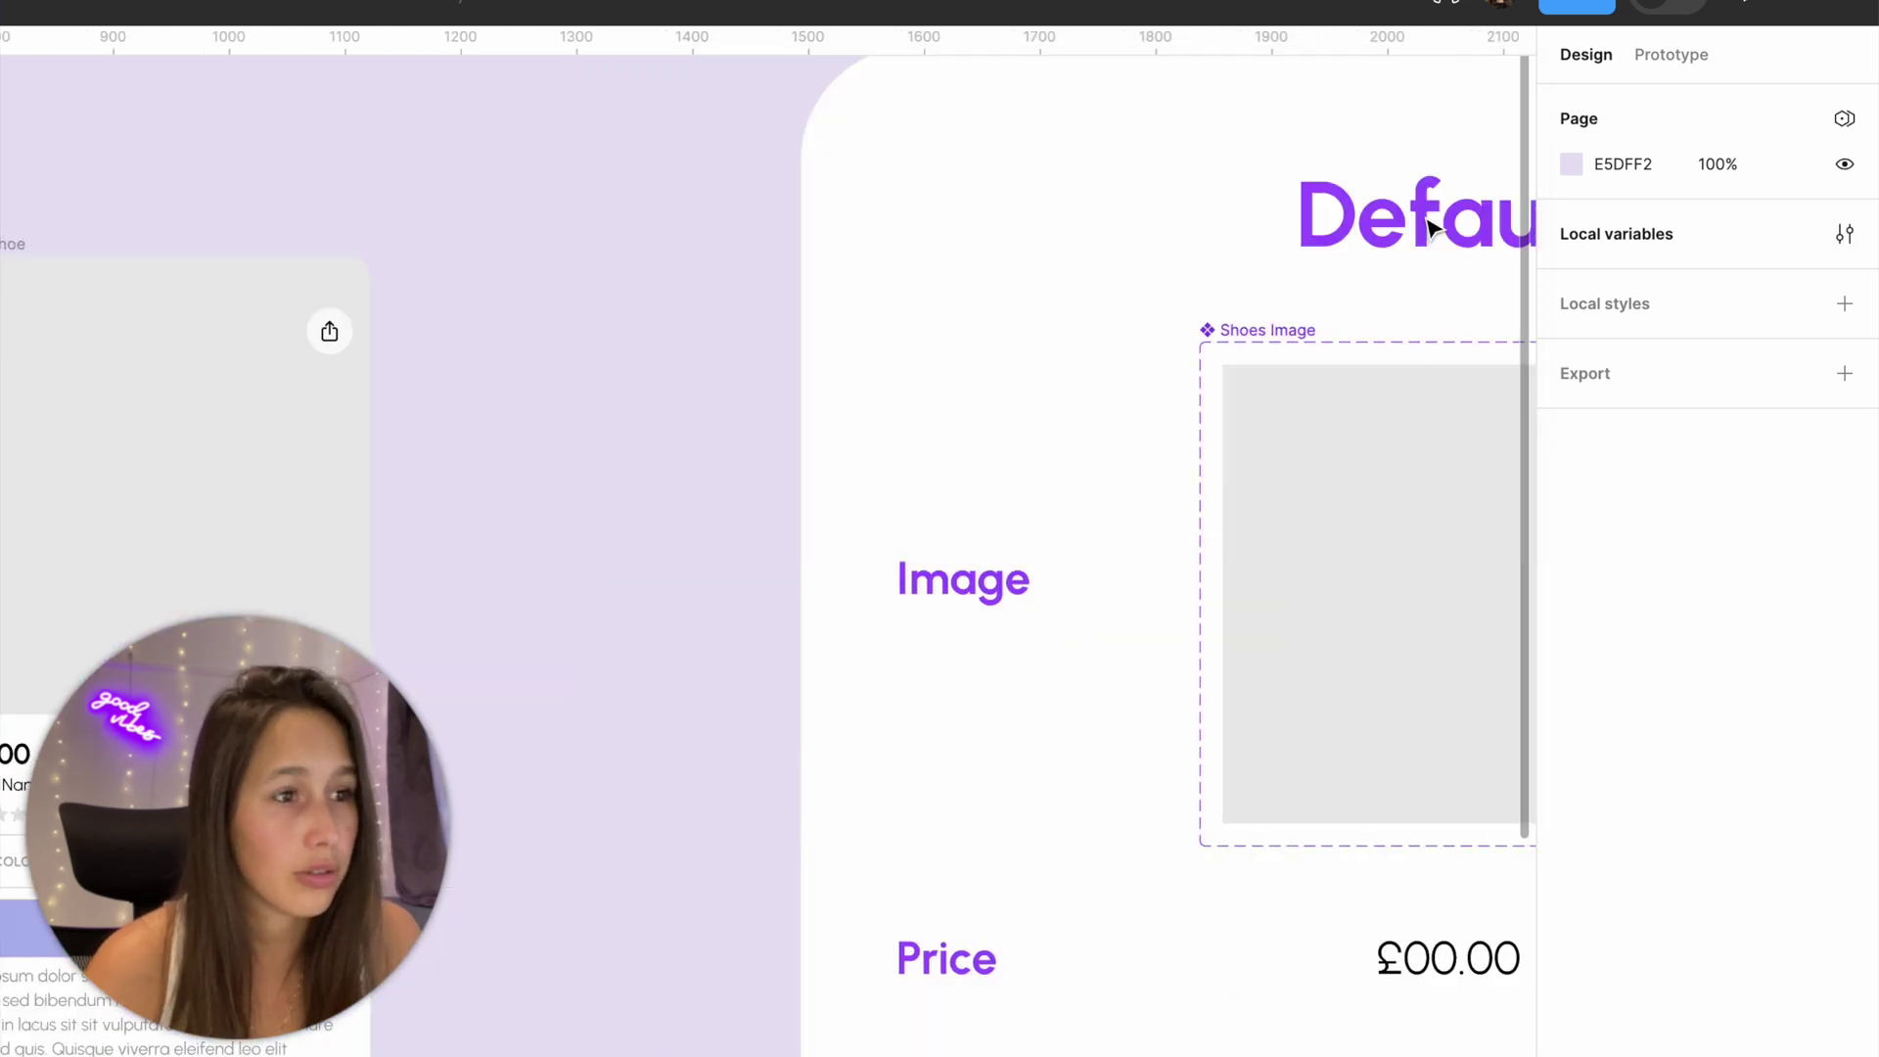
click(1335, 588)
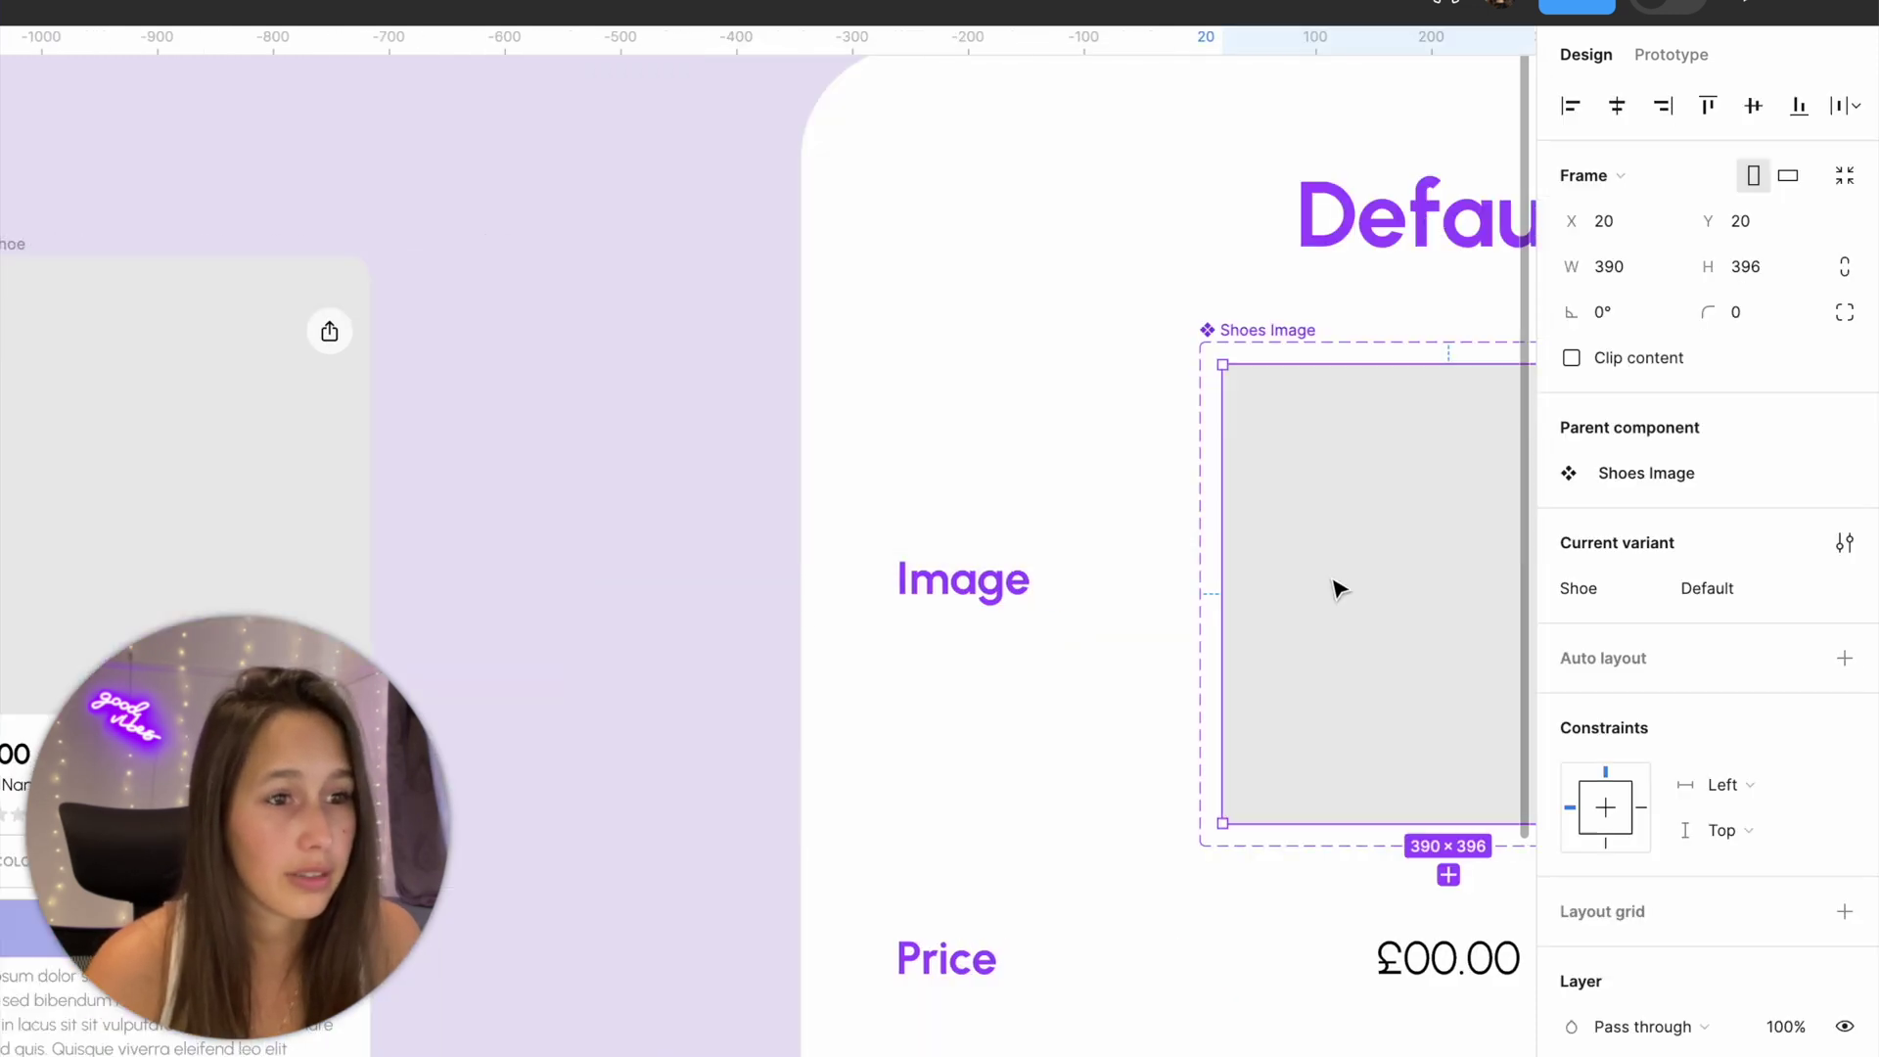
click(1740, 595)
click(424, 507)
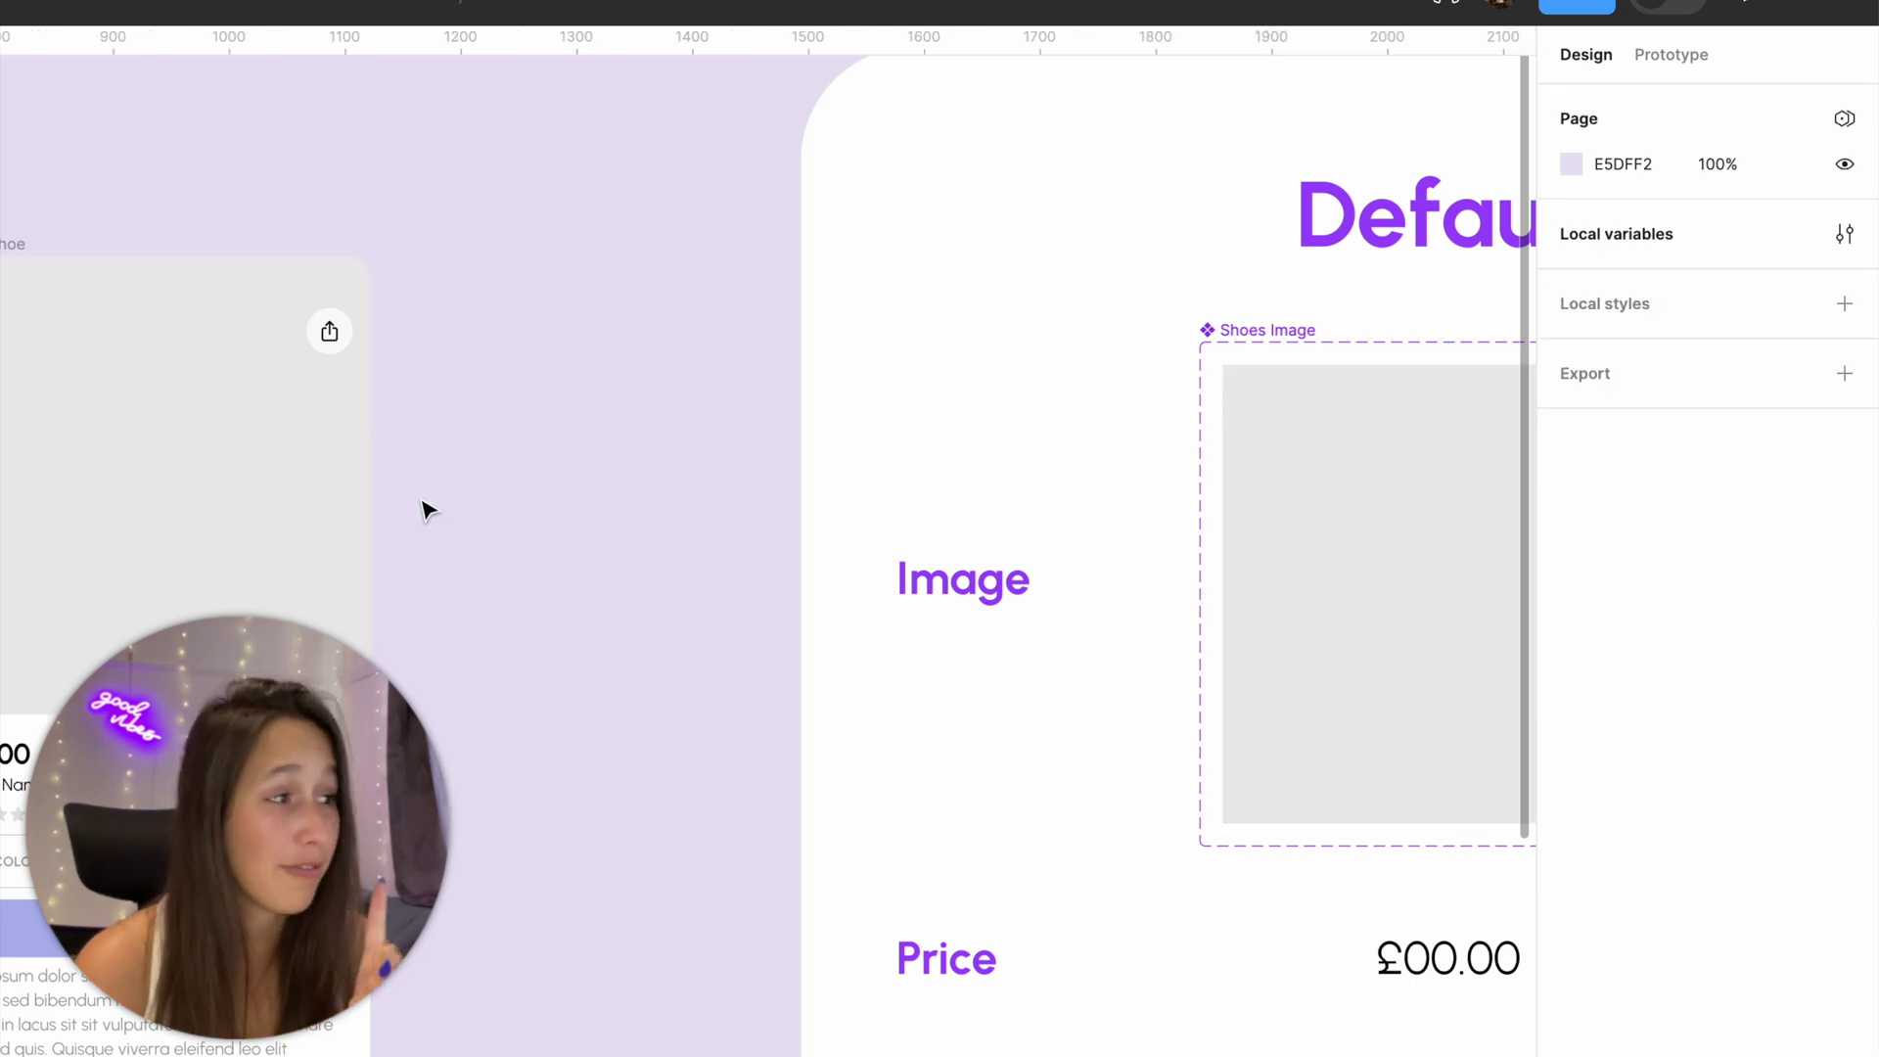
Correct the Current Image variable's value in the Current Shoe collection to Default so it matches the Shoes Image variant.
click(337, 489)
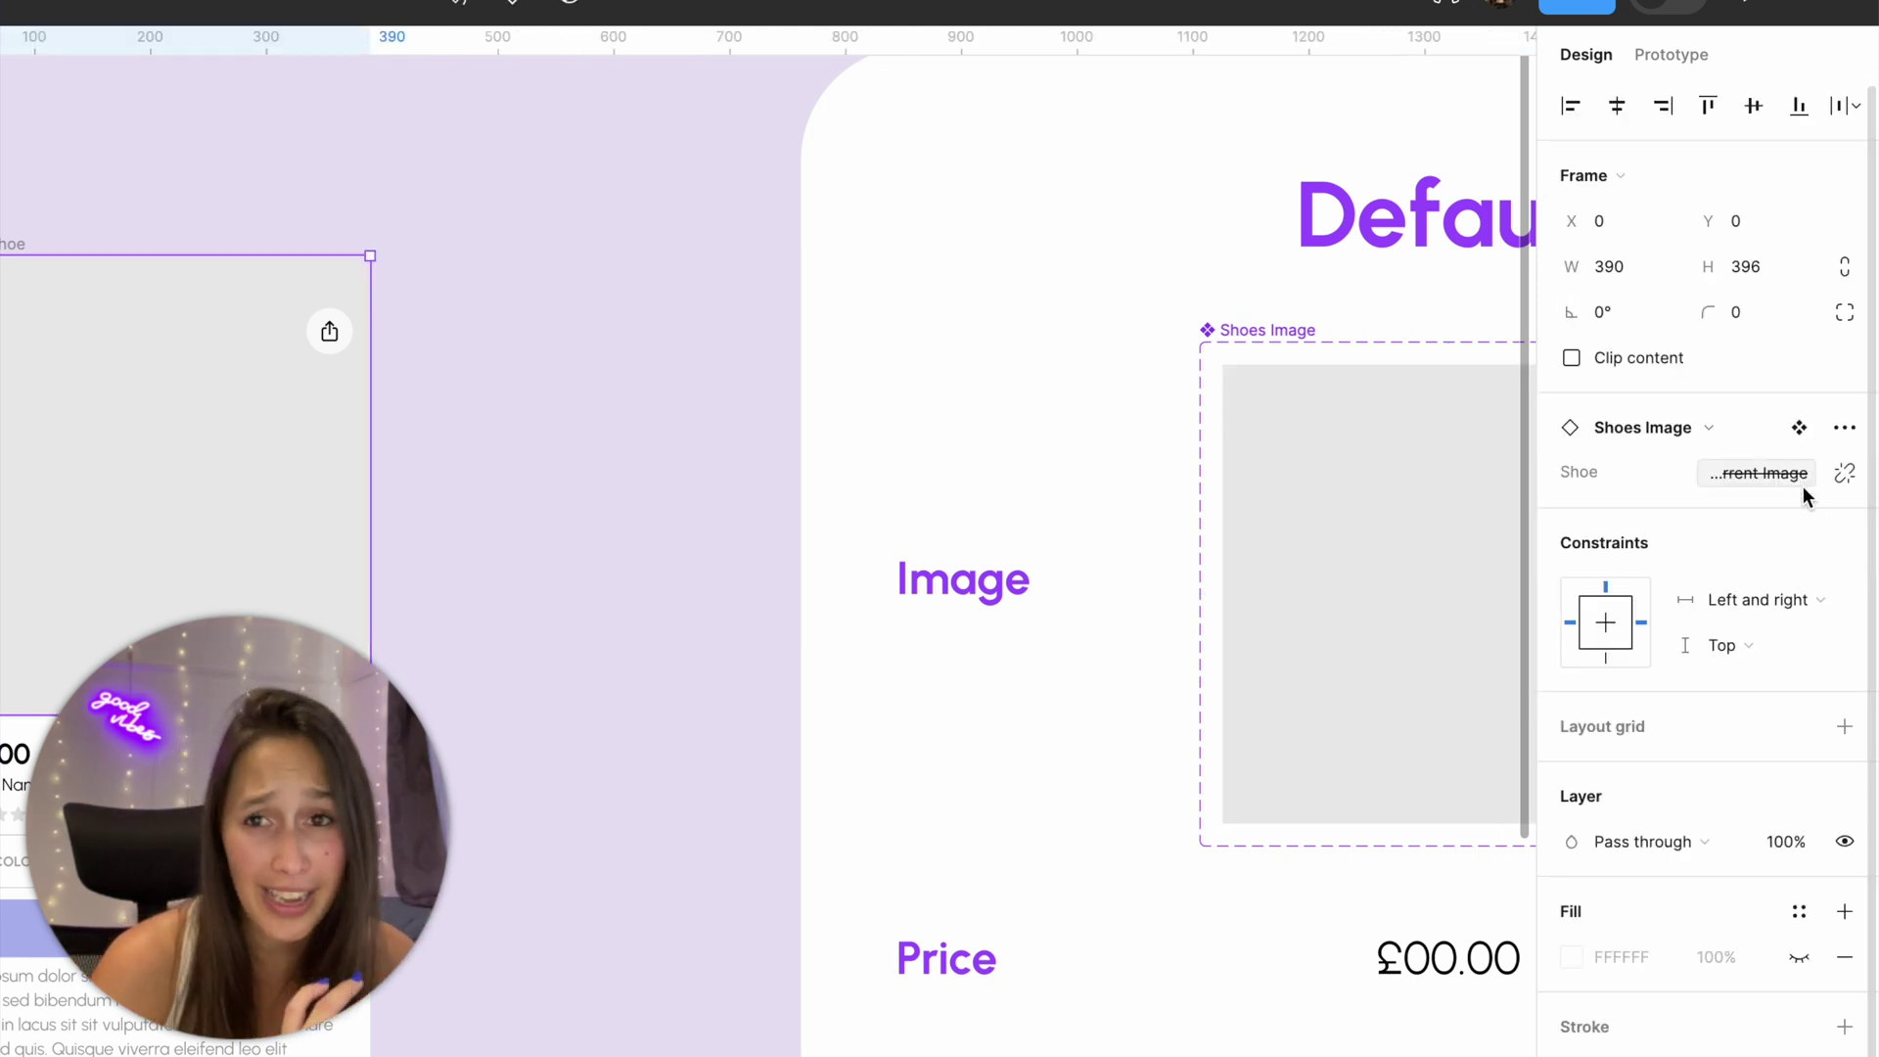
click(562, 382)
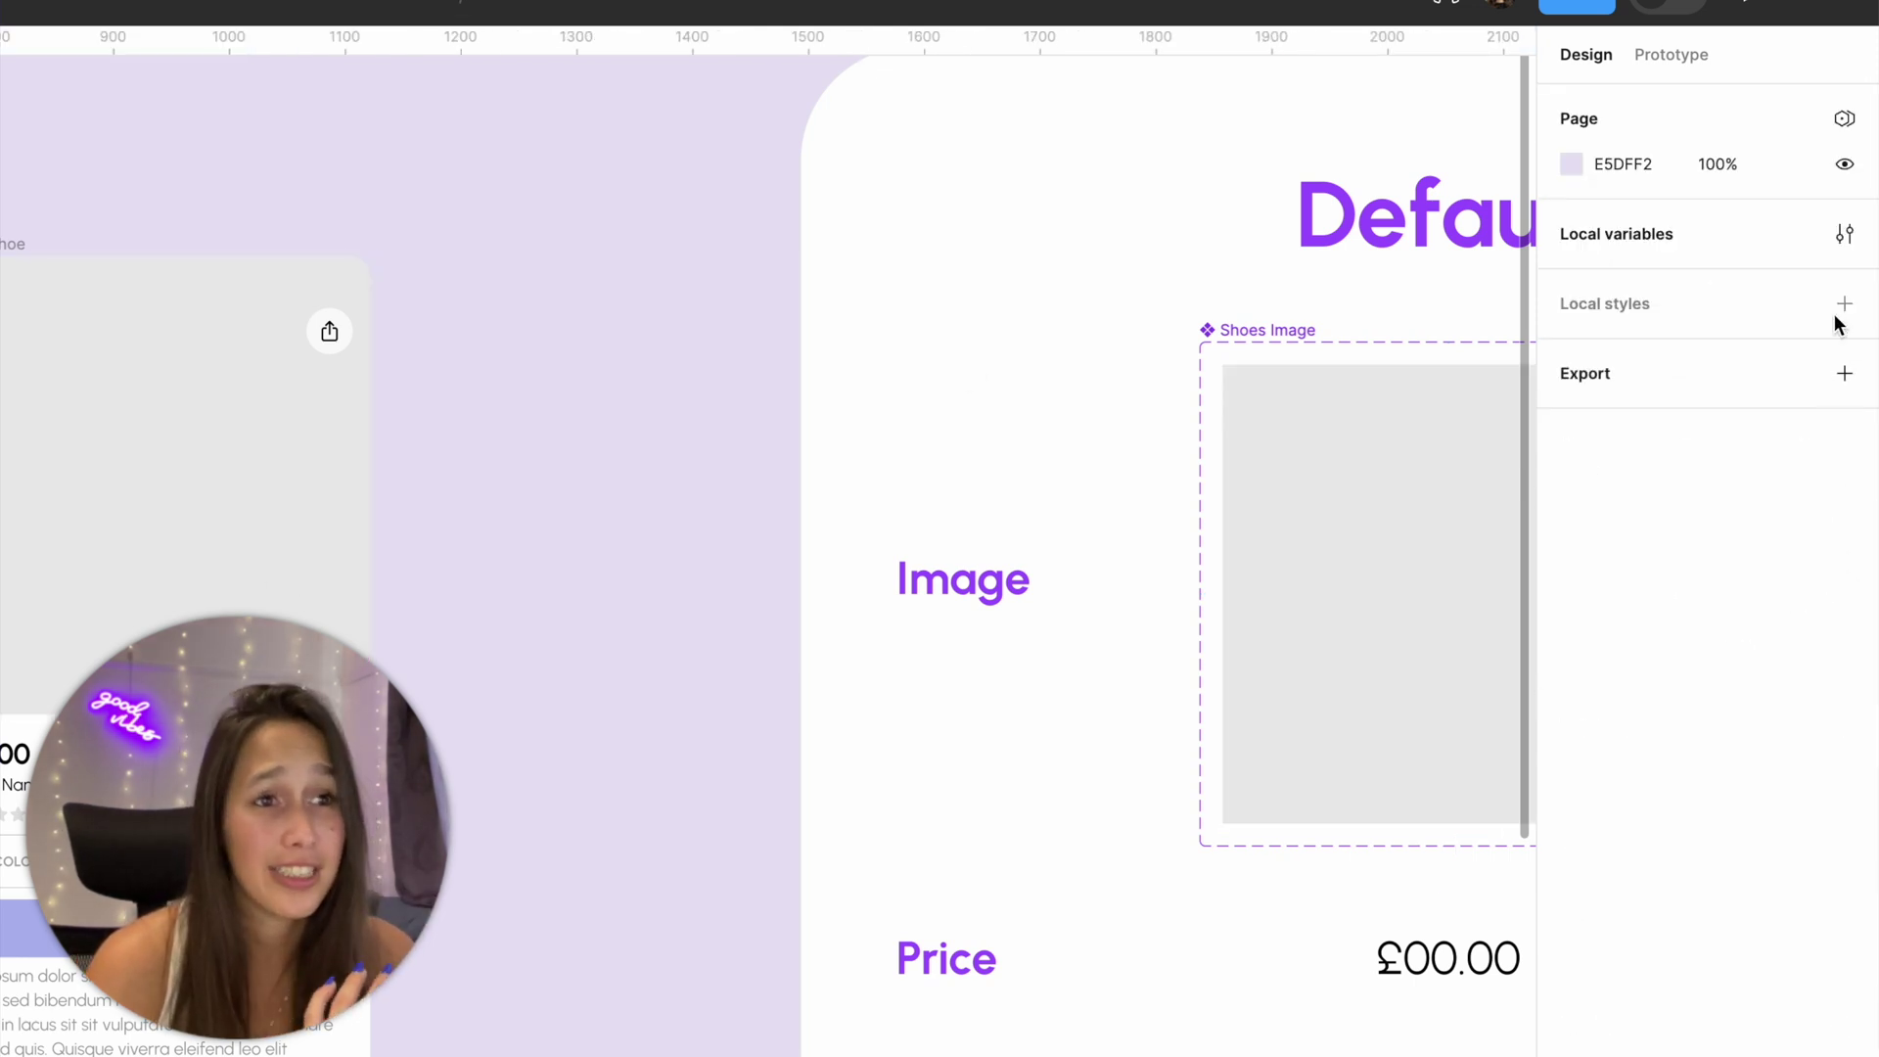
click(1859, 235)
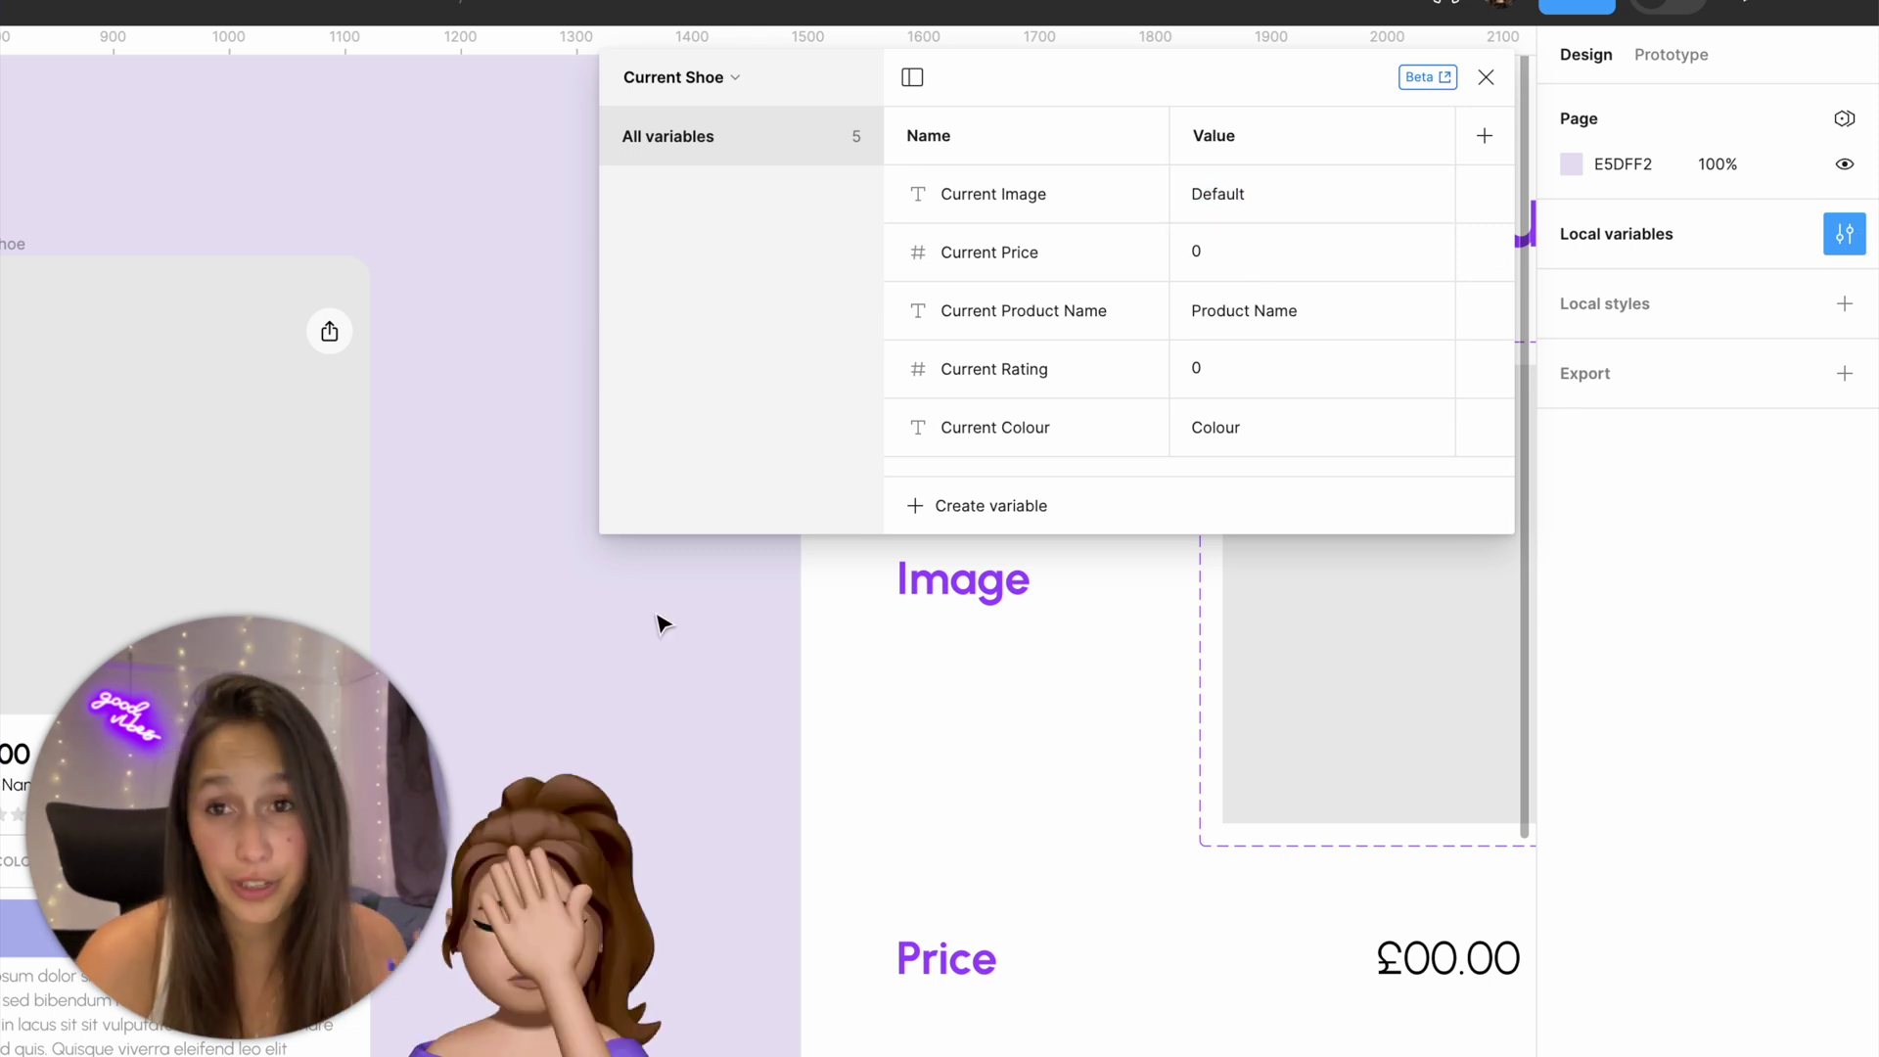
click(1486, 76)
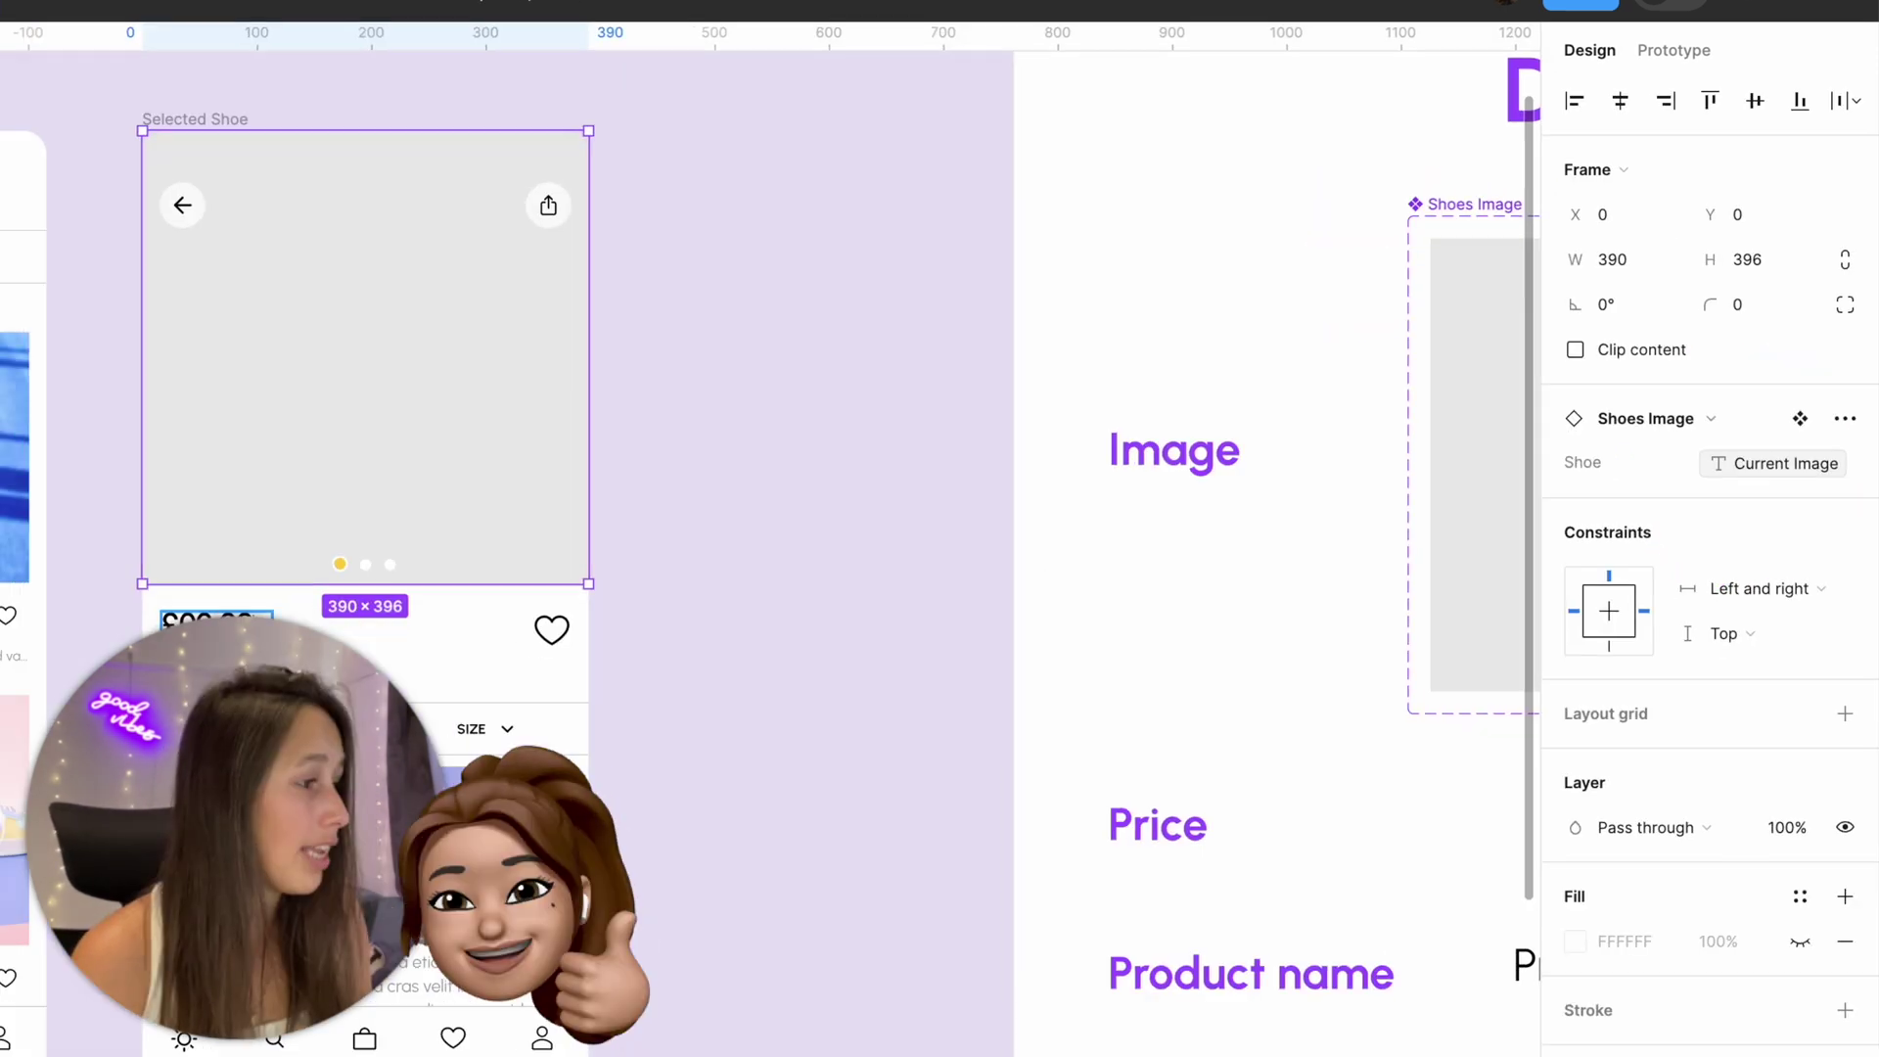
Bind the price number text in the Selected Shoe frame to the Current Price variable.
double_click(425, 519)
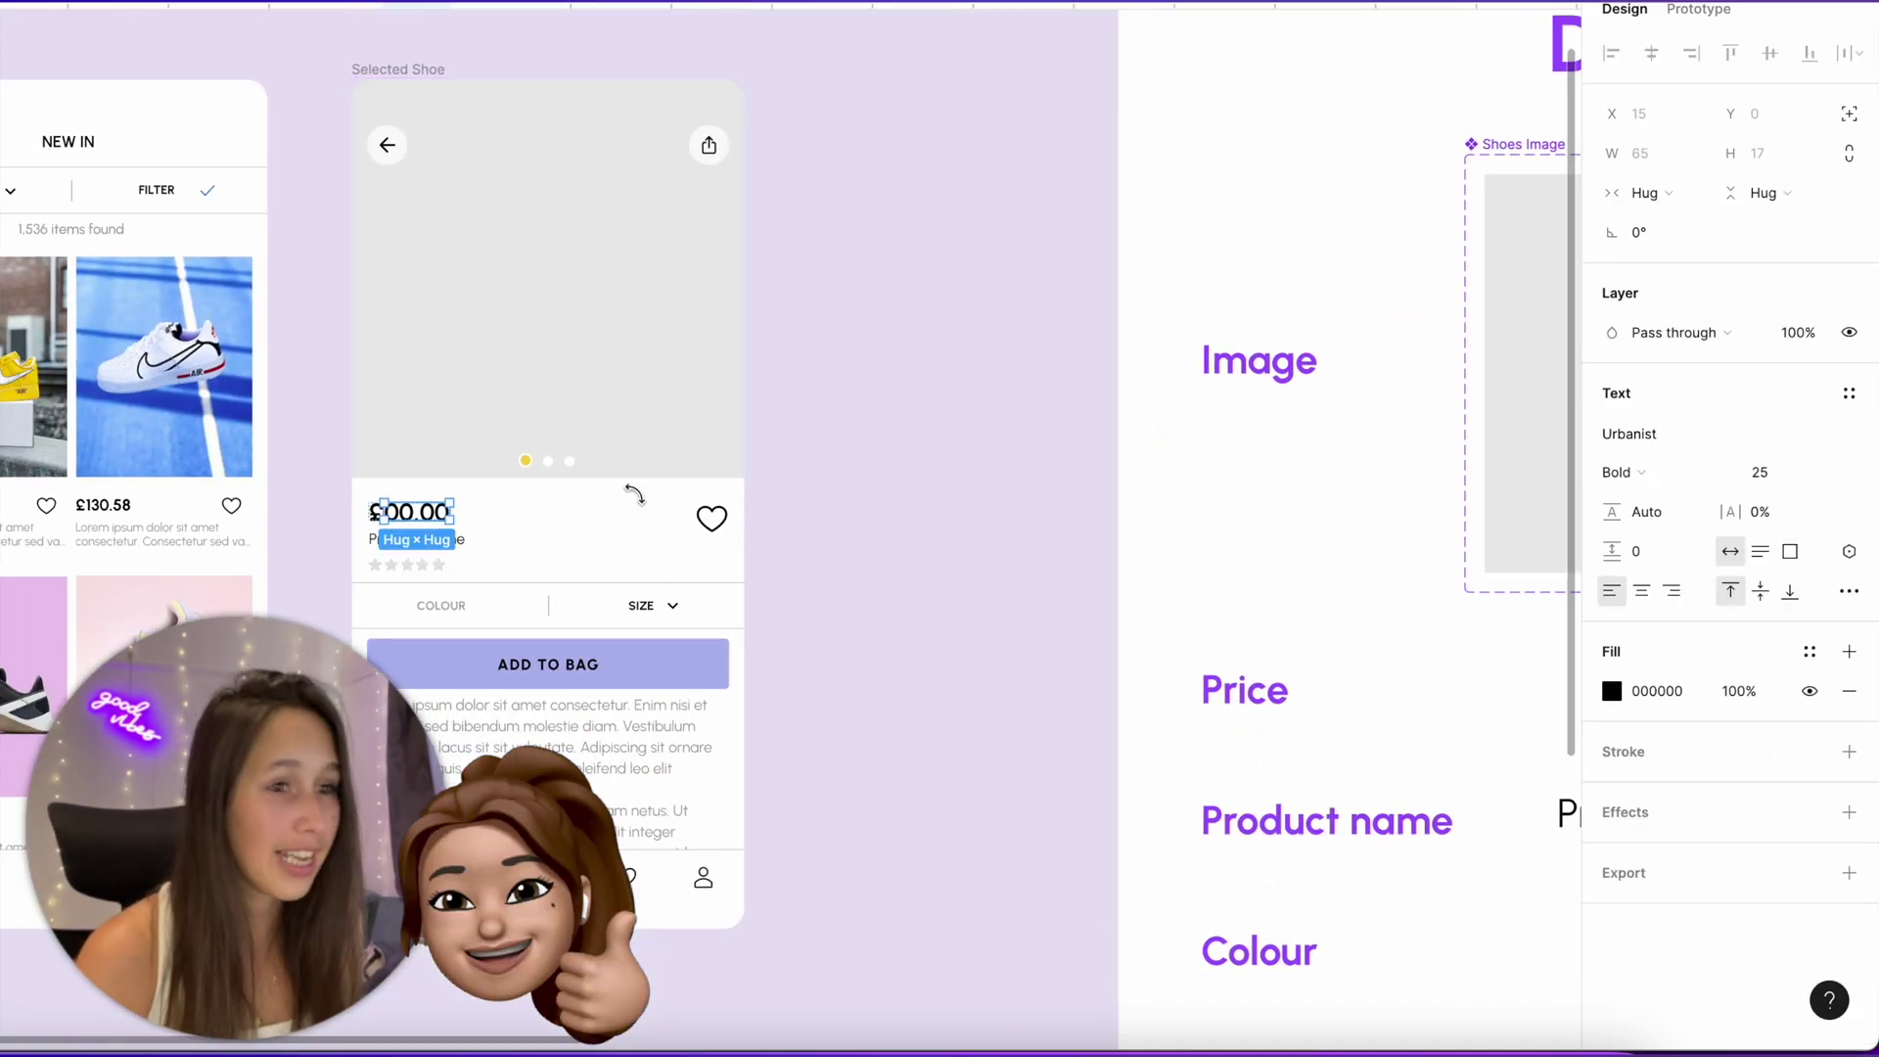
click(1853, 551)
scroll(1664, 763, down, 3)
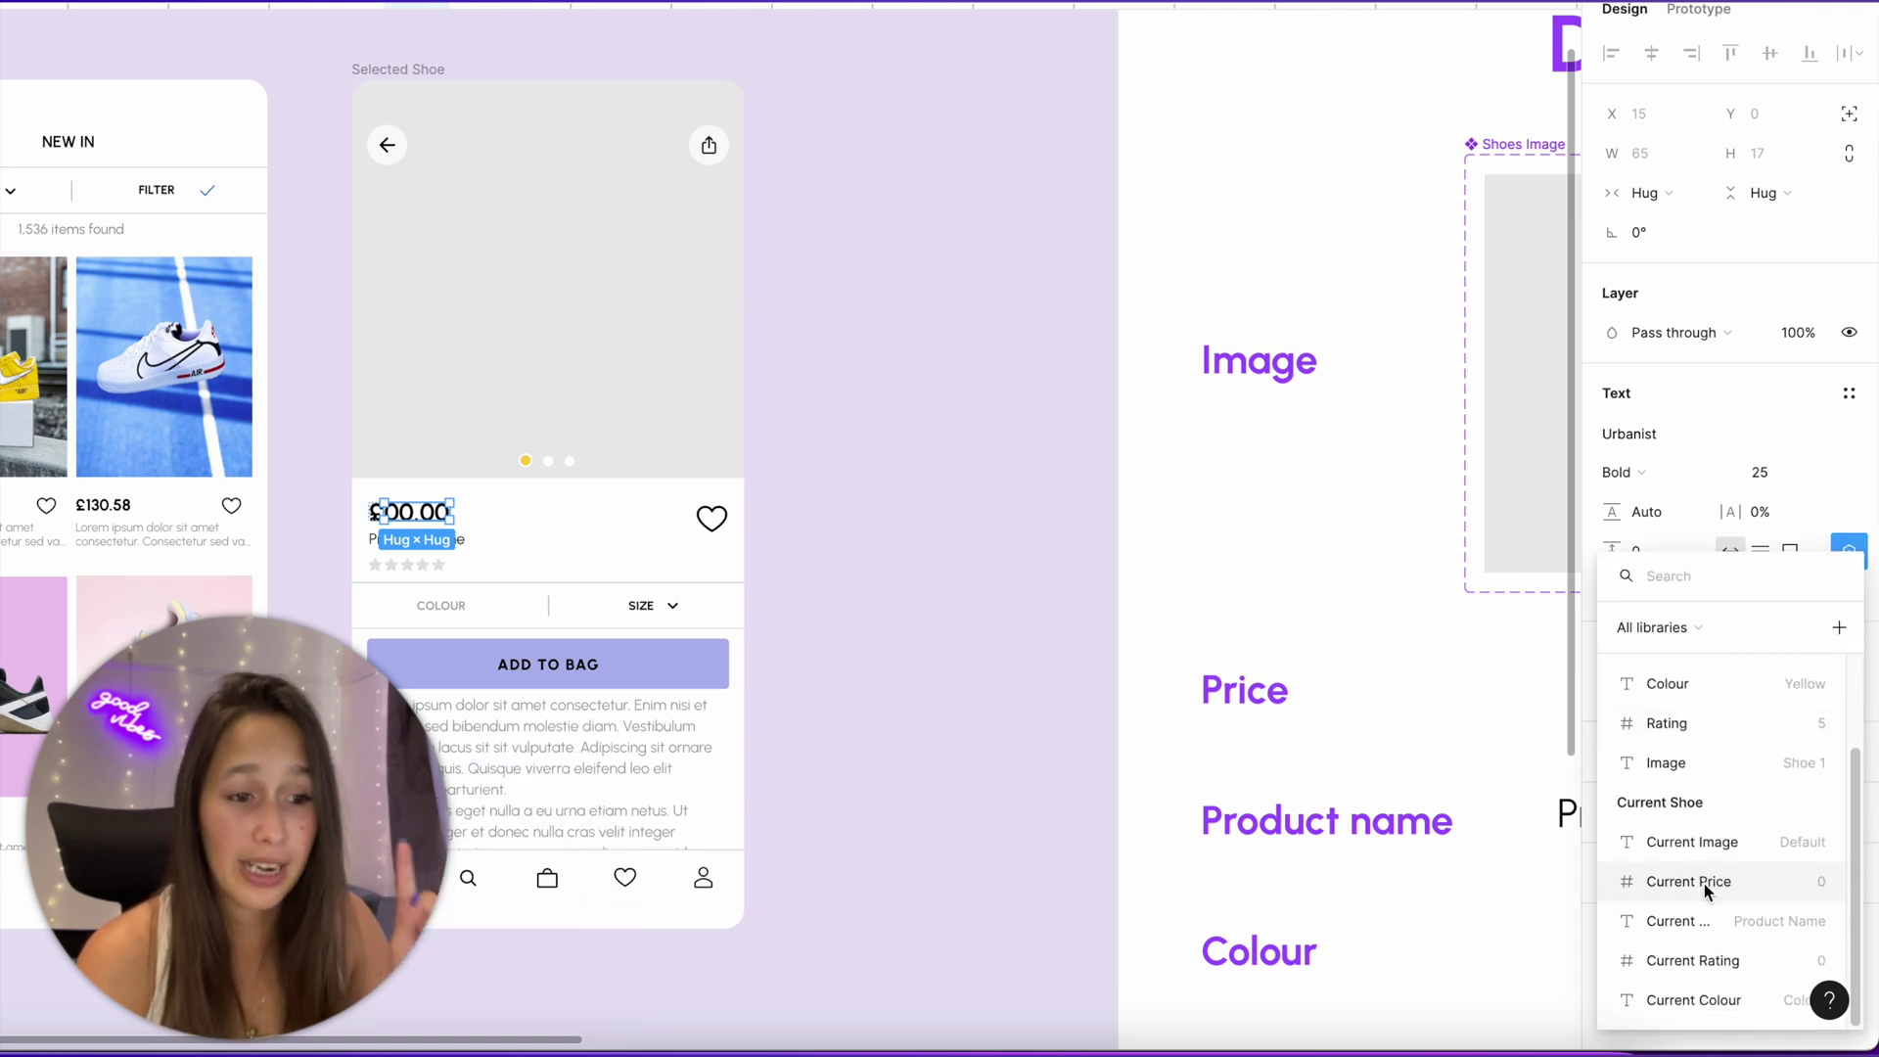
click(1705, 883)
scroll(1041, 777, left, 3)
scroll(1042, 776, down, 2)
click(1179, 672)
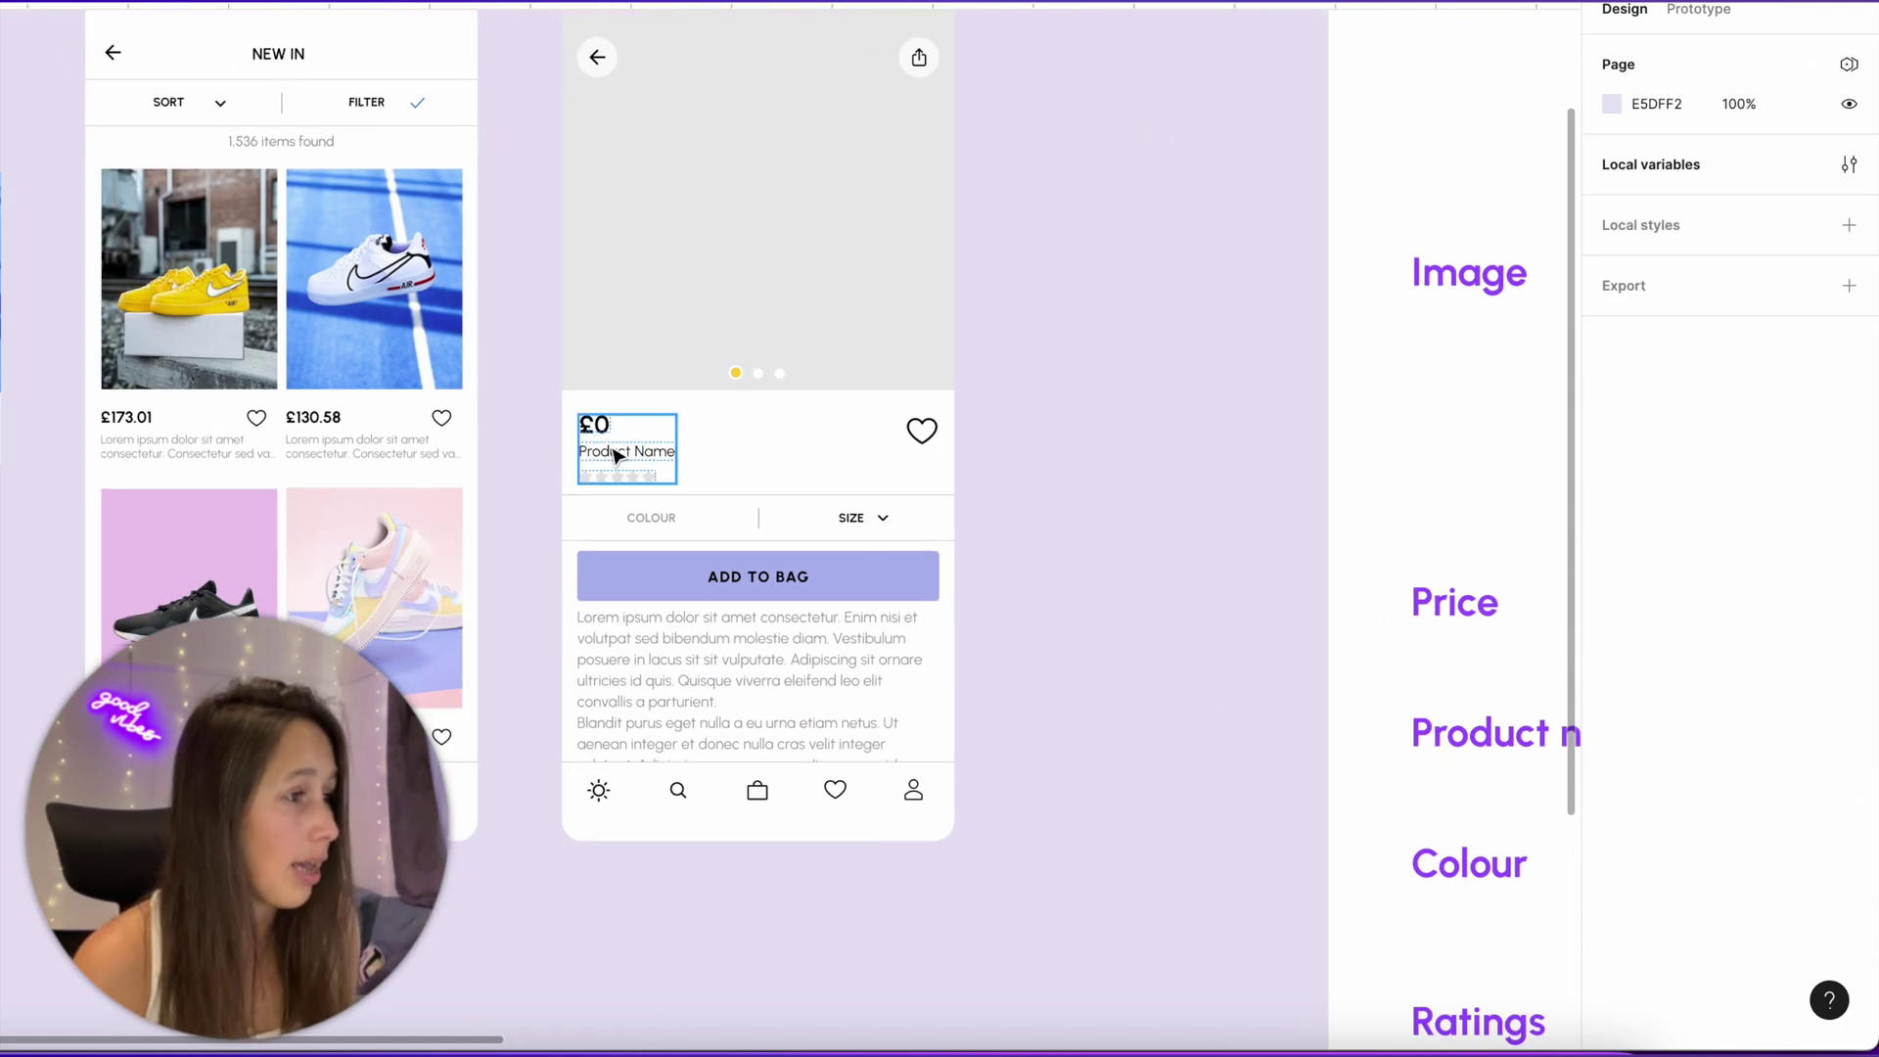
Bind the Product Name text in the Selected Shoe frame to the Current Product Name variable.
click(627, 451)
click(1849, 551)
scroll(1745, 826, down, 3)
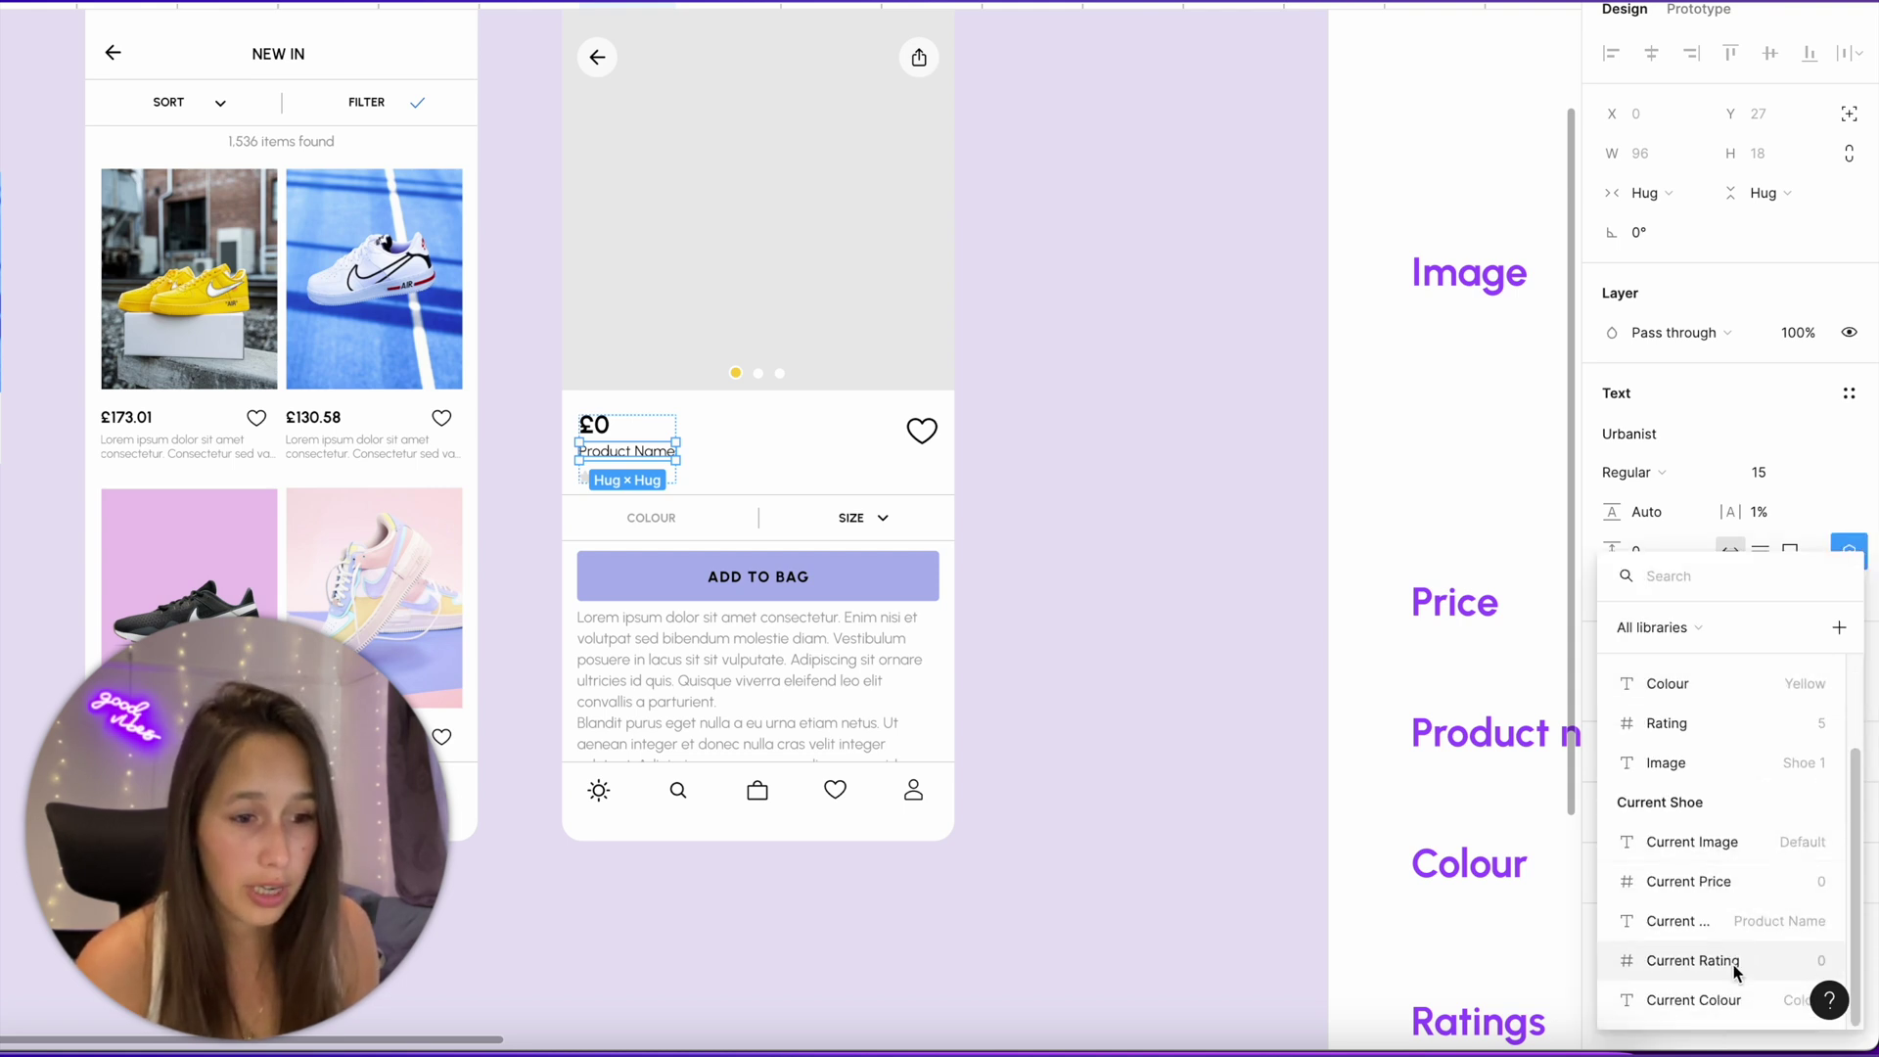
click(1739, 940)
click(744, 460)
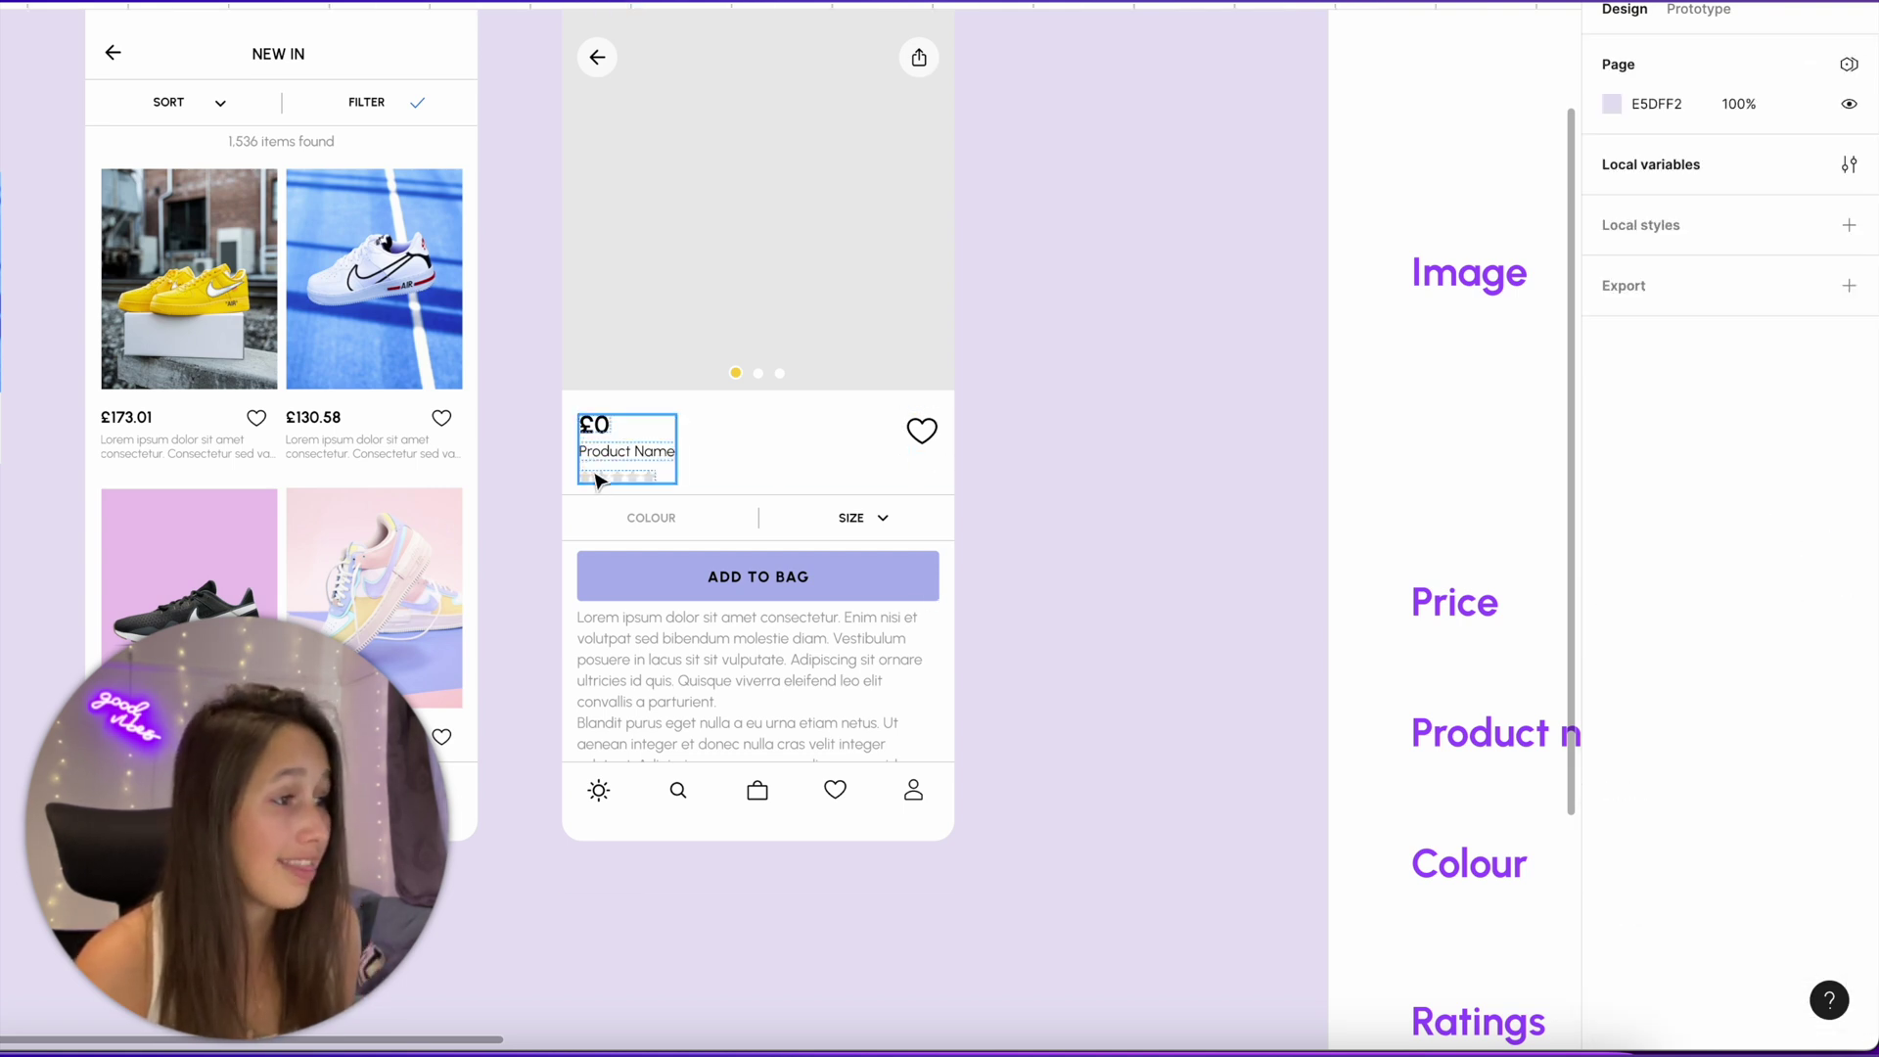
Bind the Rating property of the stars in the Selected Shoe frame to the Current Rating variable.
double_click(599, 479)
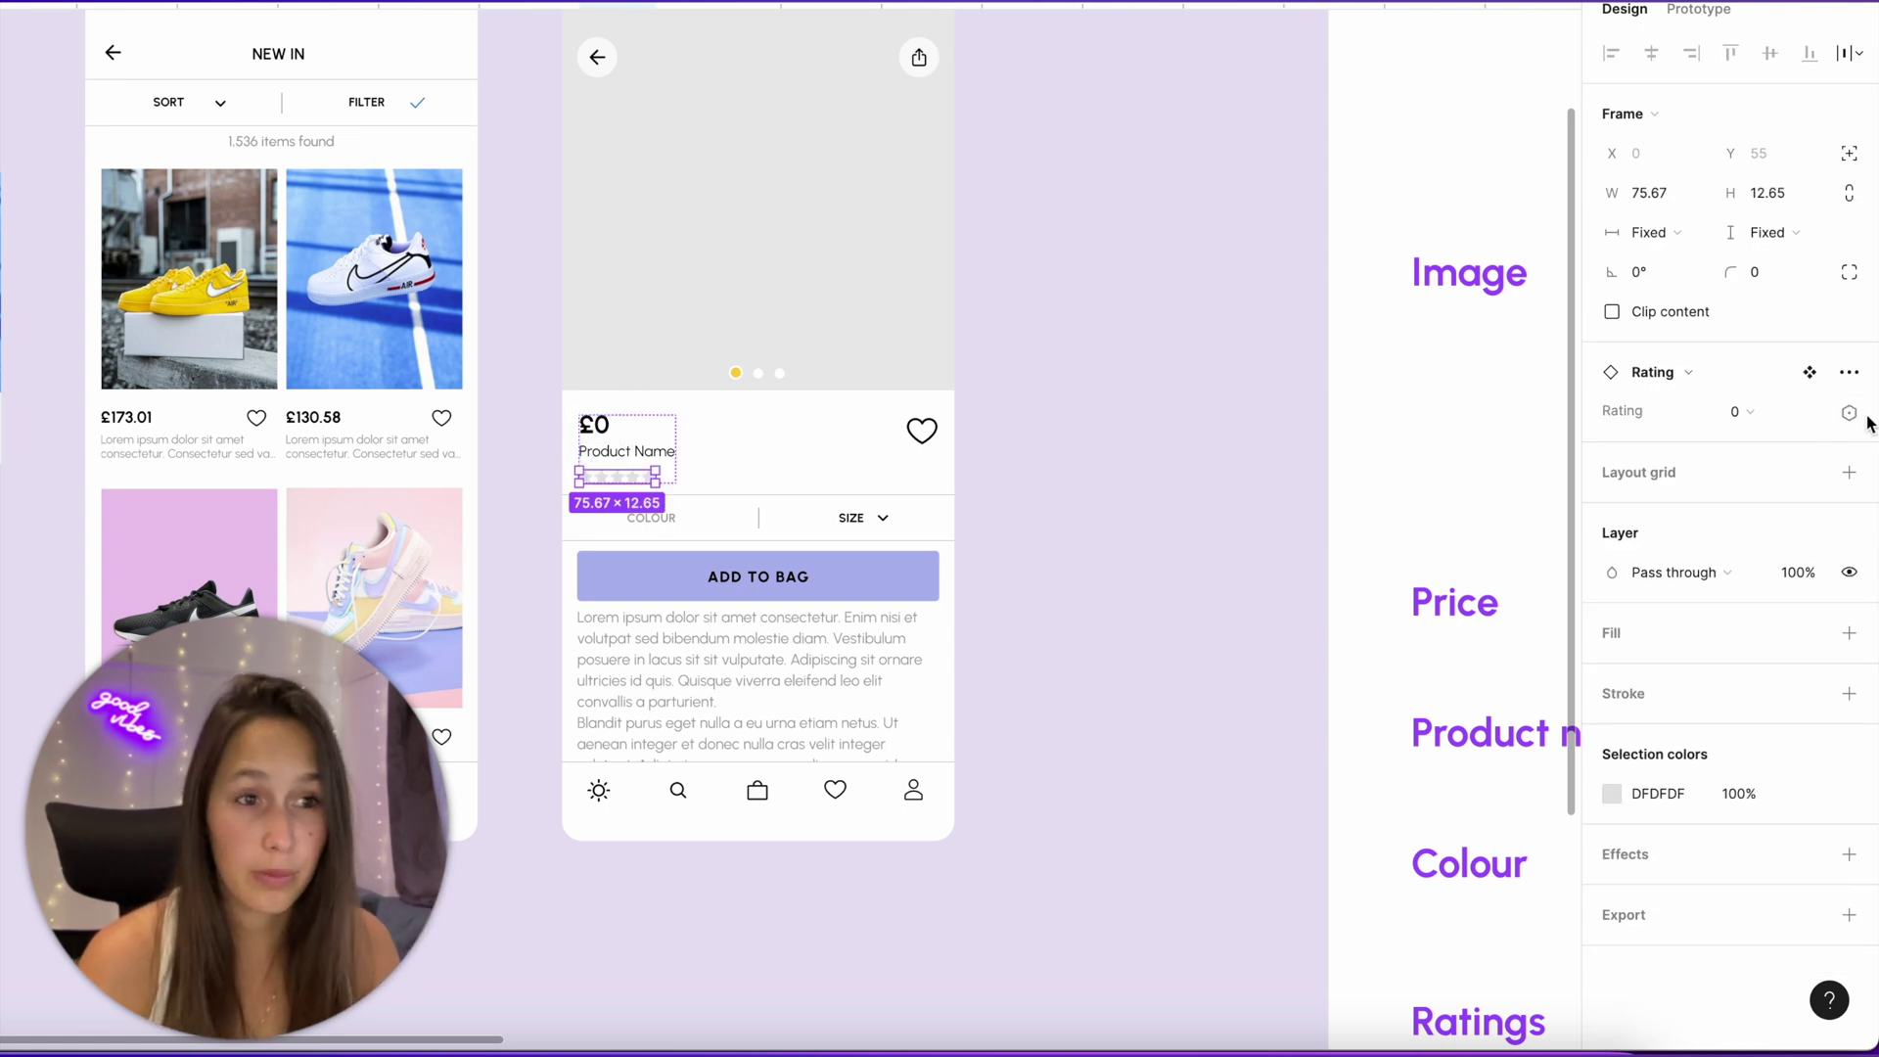
click(1860, 416)
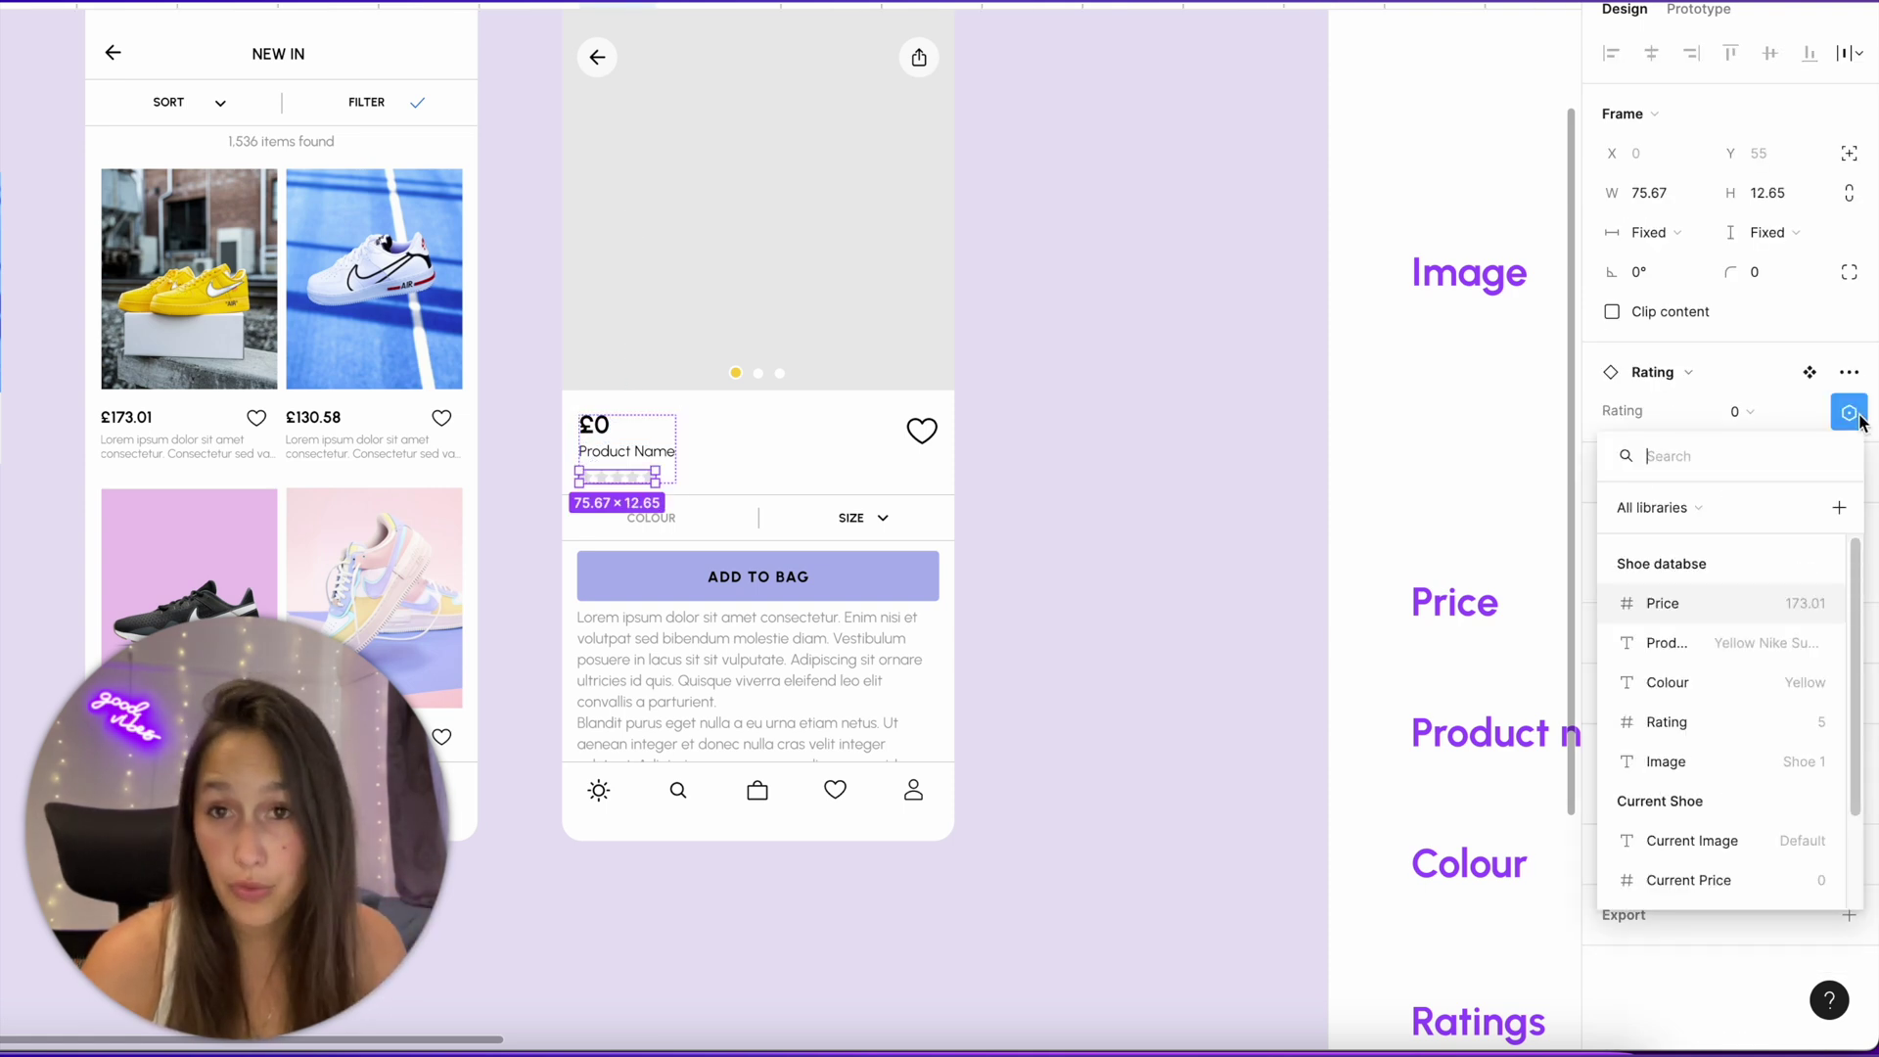
scroll(1782, 630, down, 3)
click(1754, 841)
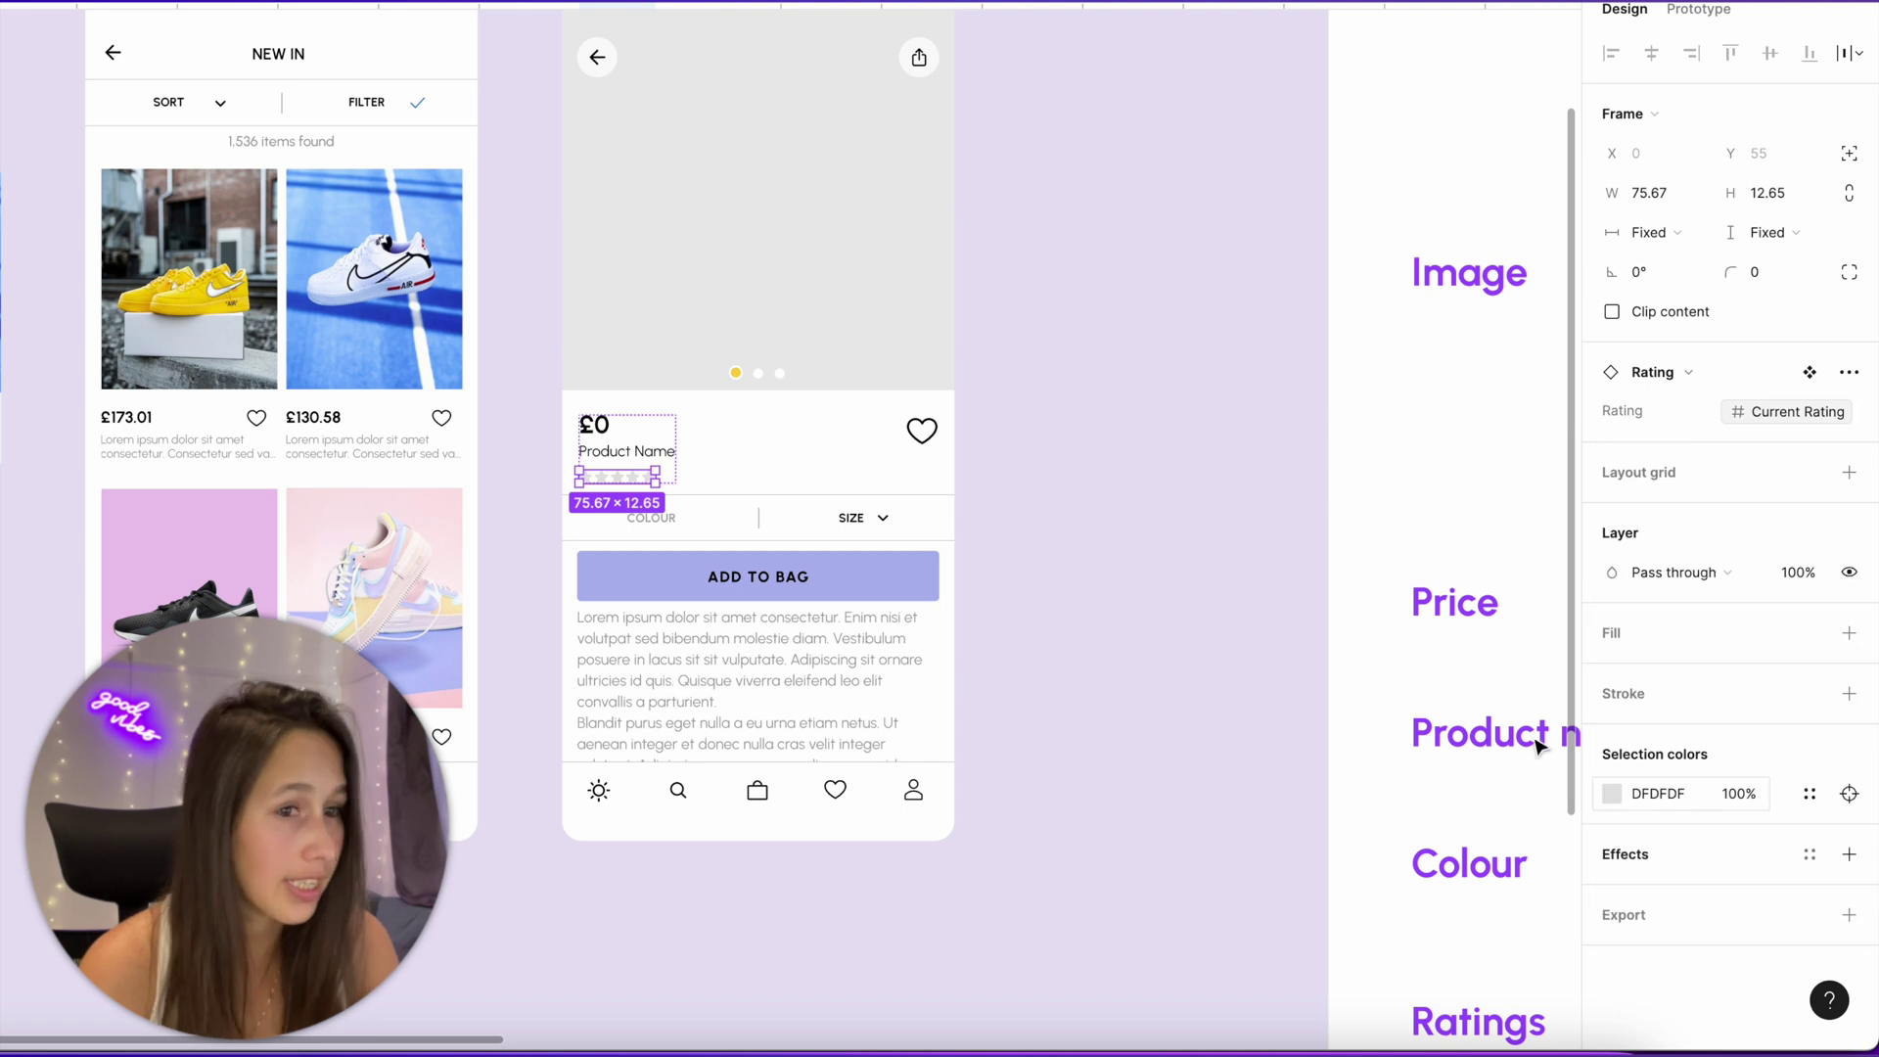
click(1044, 629)
Bind the COLOUR text in the Selected Shoe frame to the Current Colour variable.
click(651, 529)
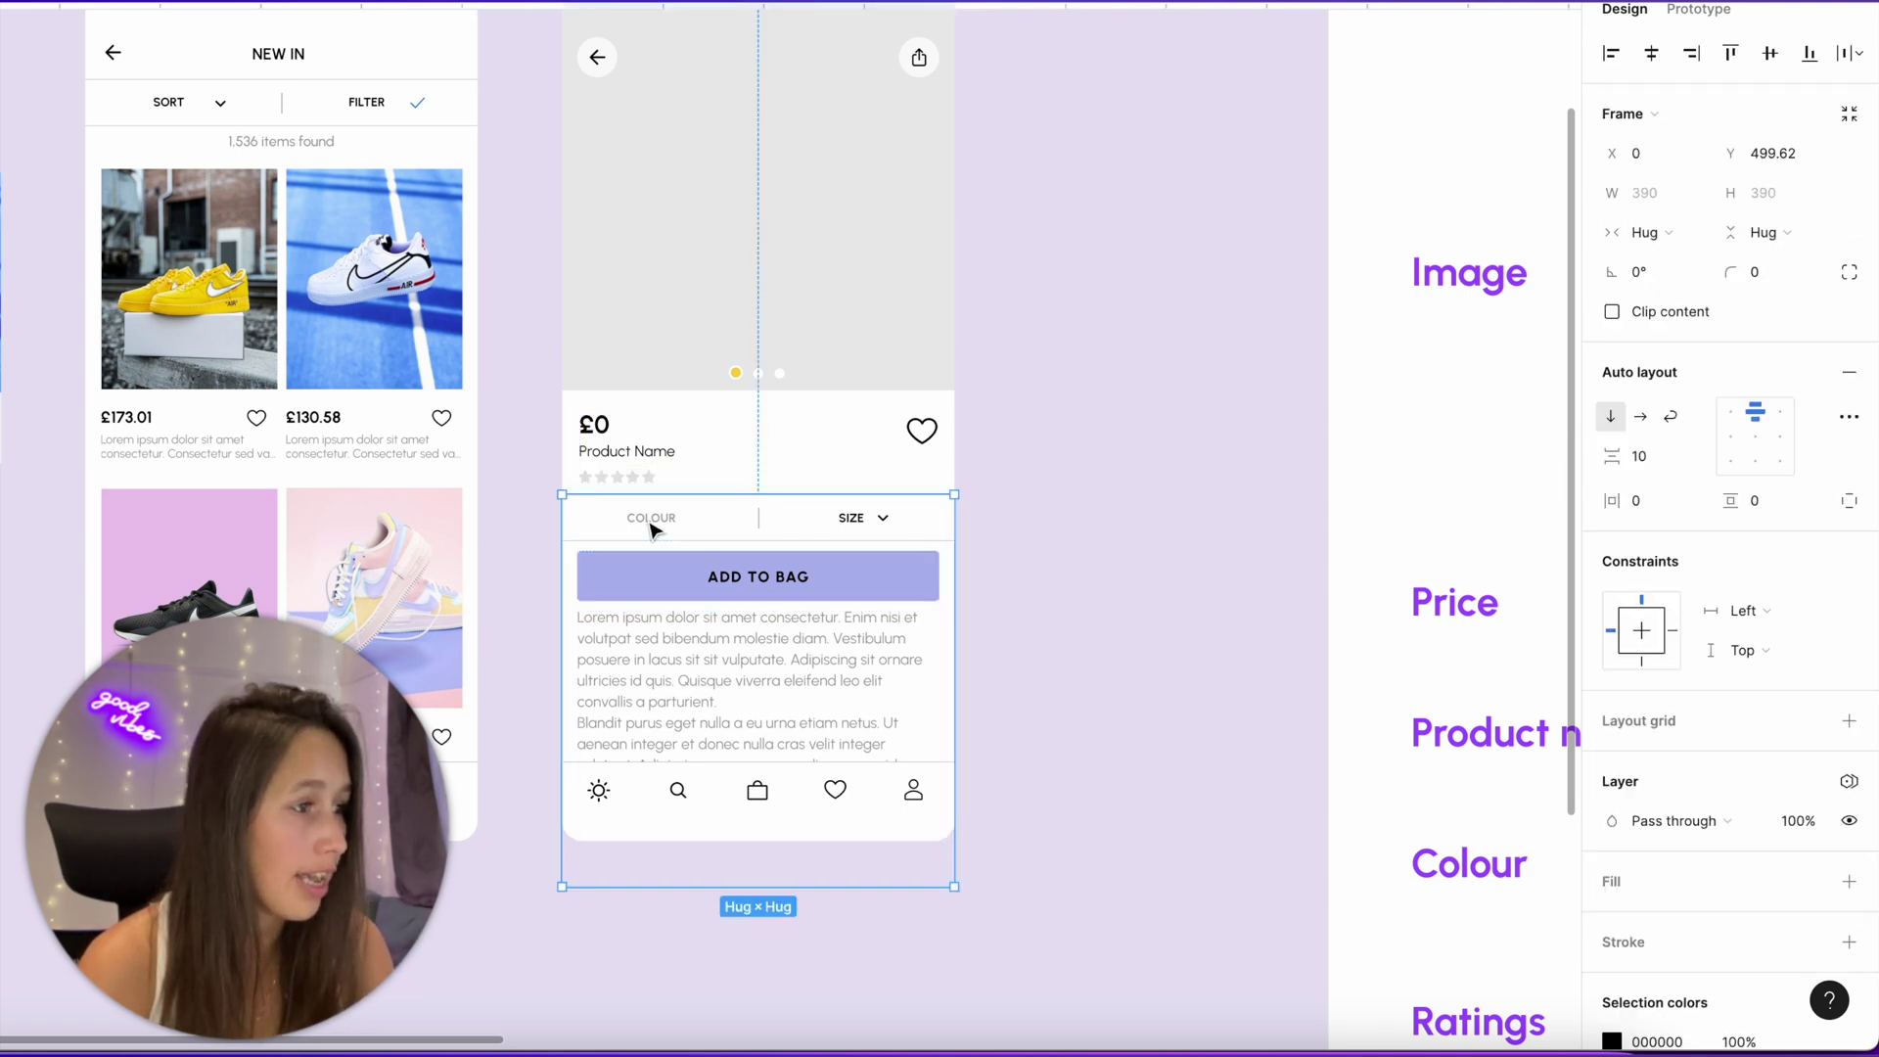
double_click(651, 528)
double_click(651, 528)
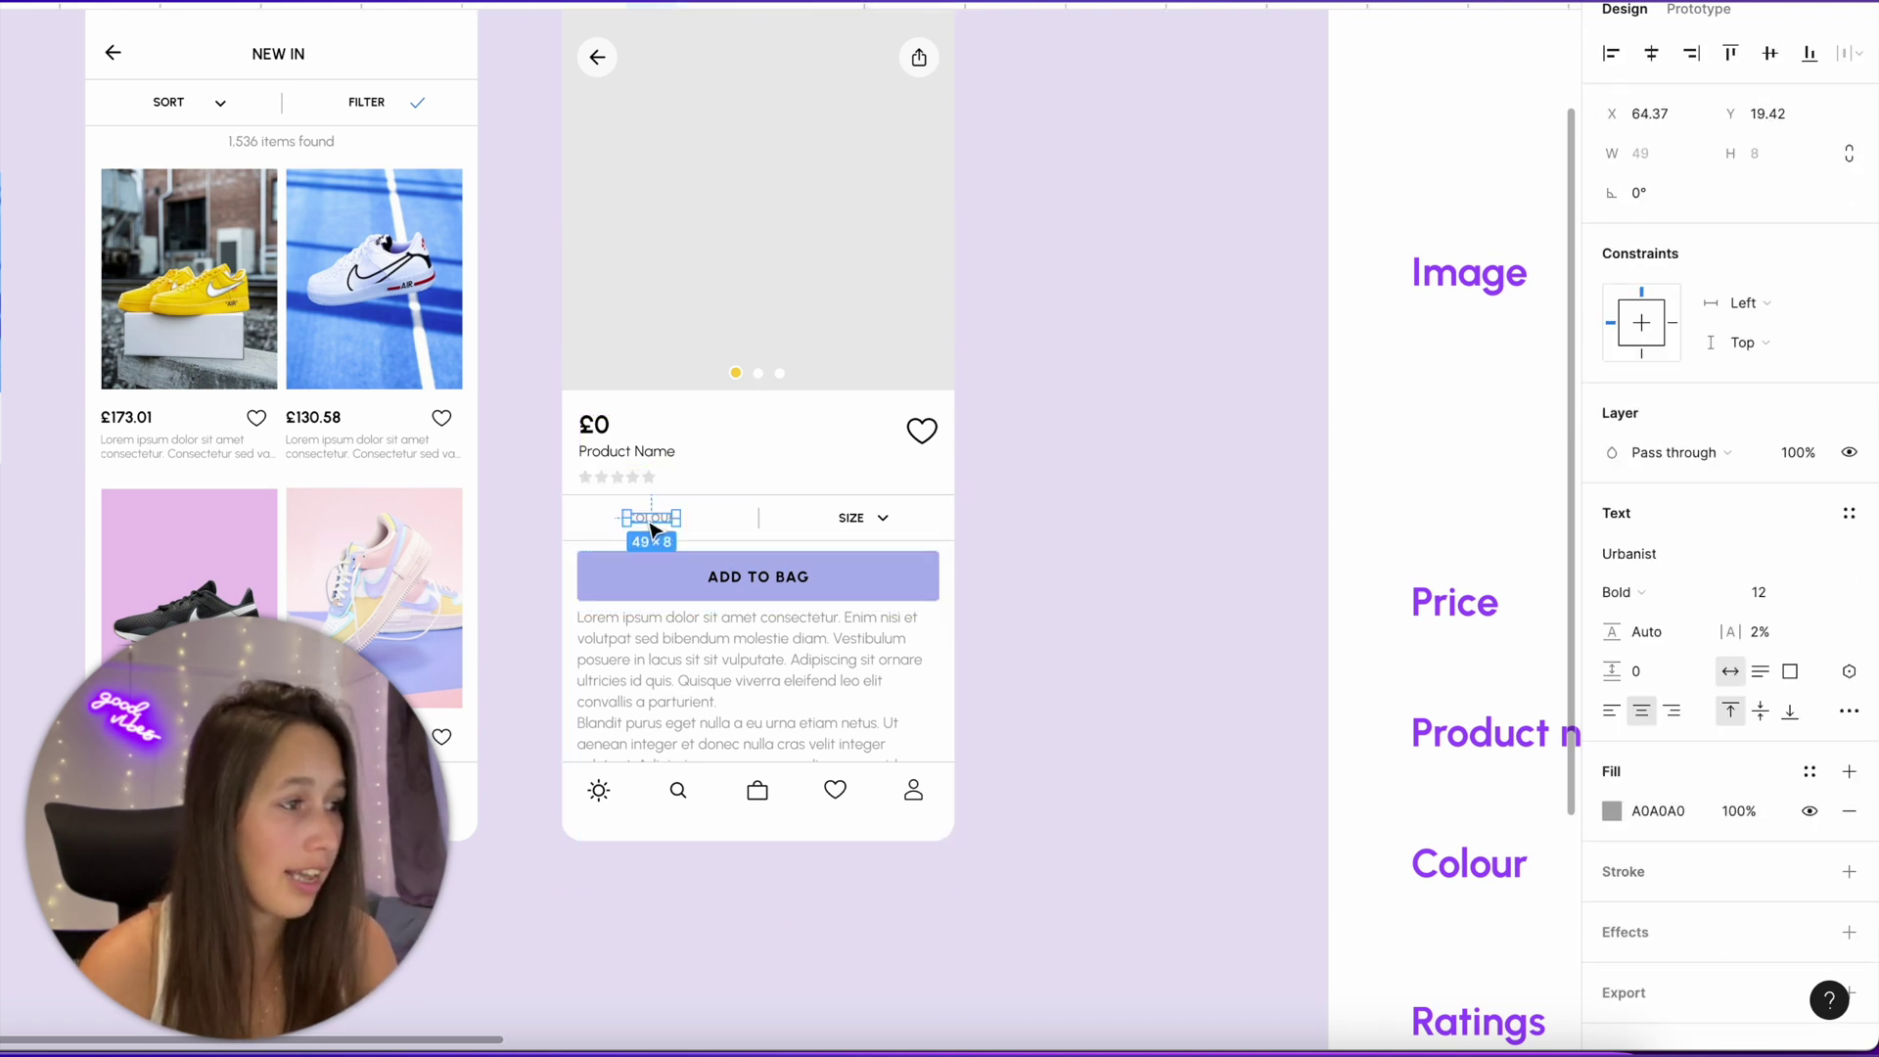
click(1848, 674)
scroll(1678, 886, down, 3)
click(1678, 989)
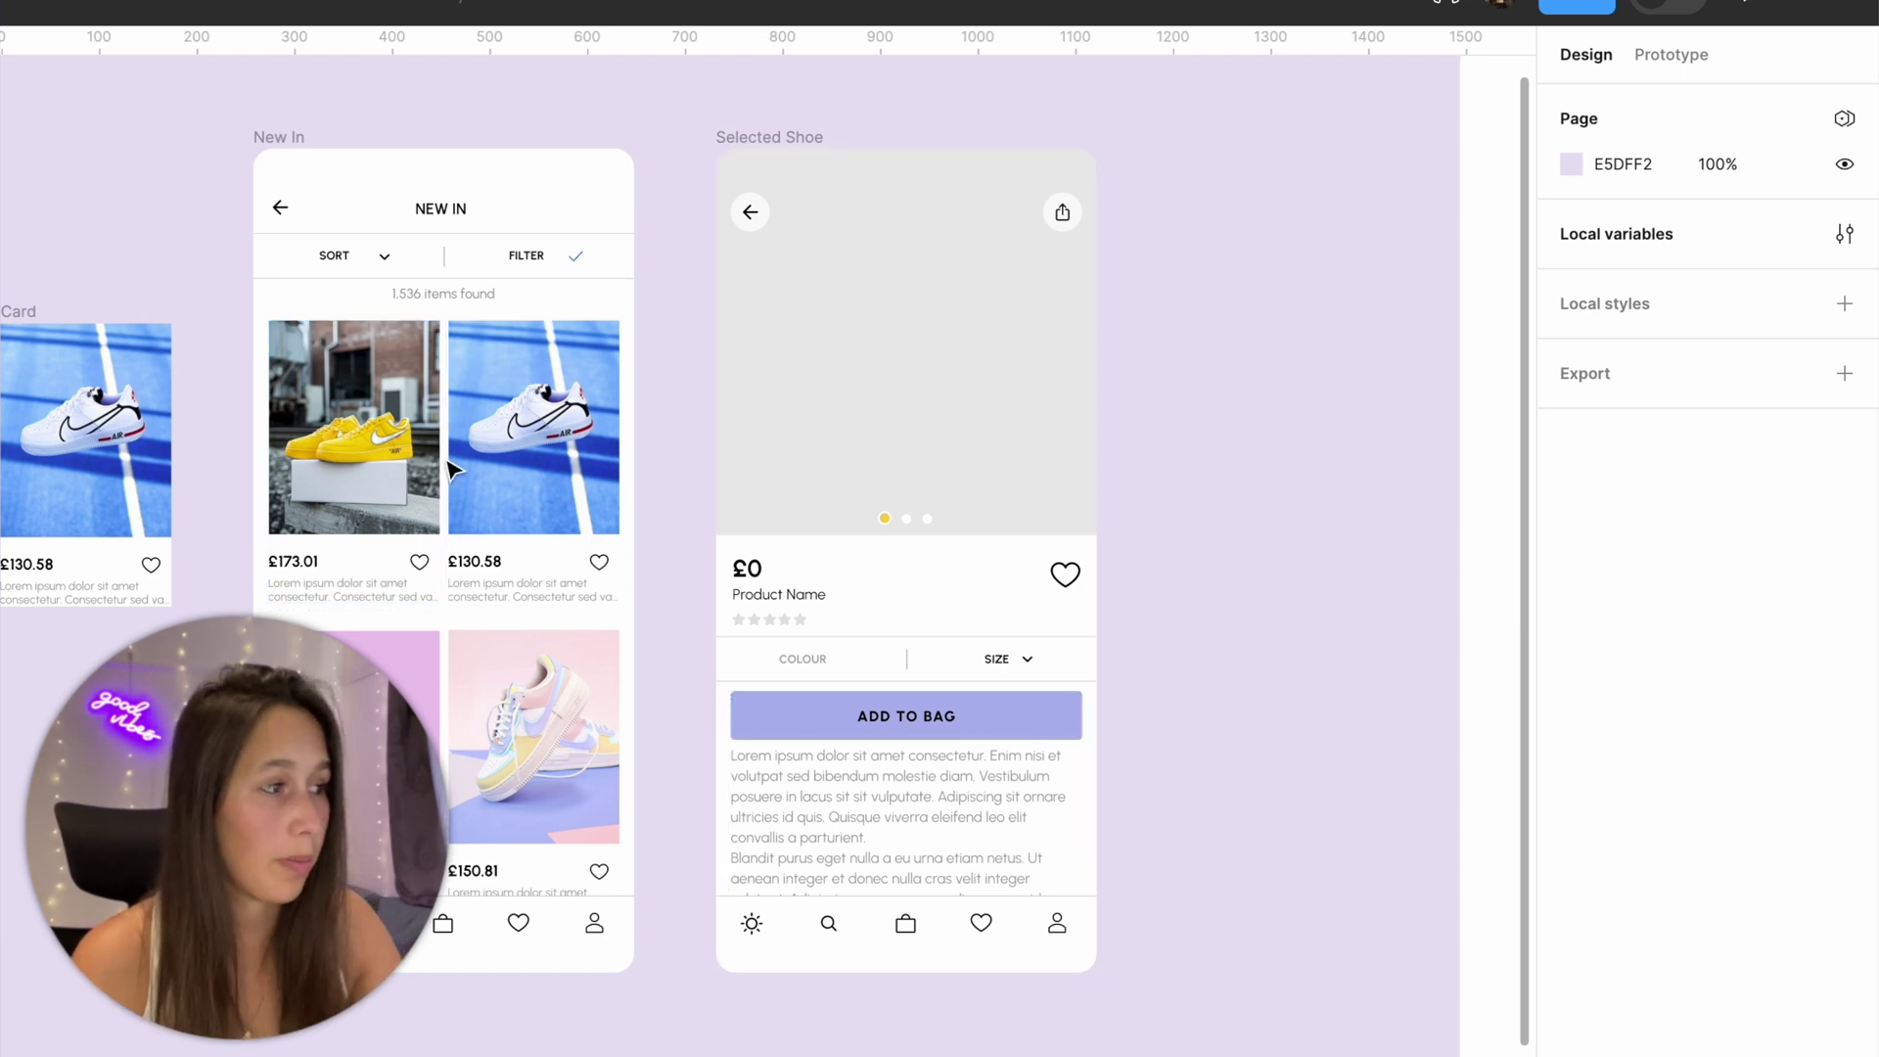
Add an On tap prototype interaction to the yellow shoe card in the New In frame.
click(380, 451)
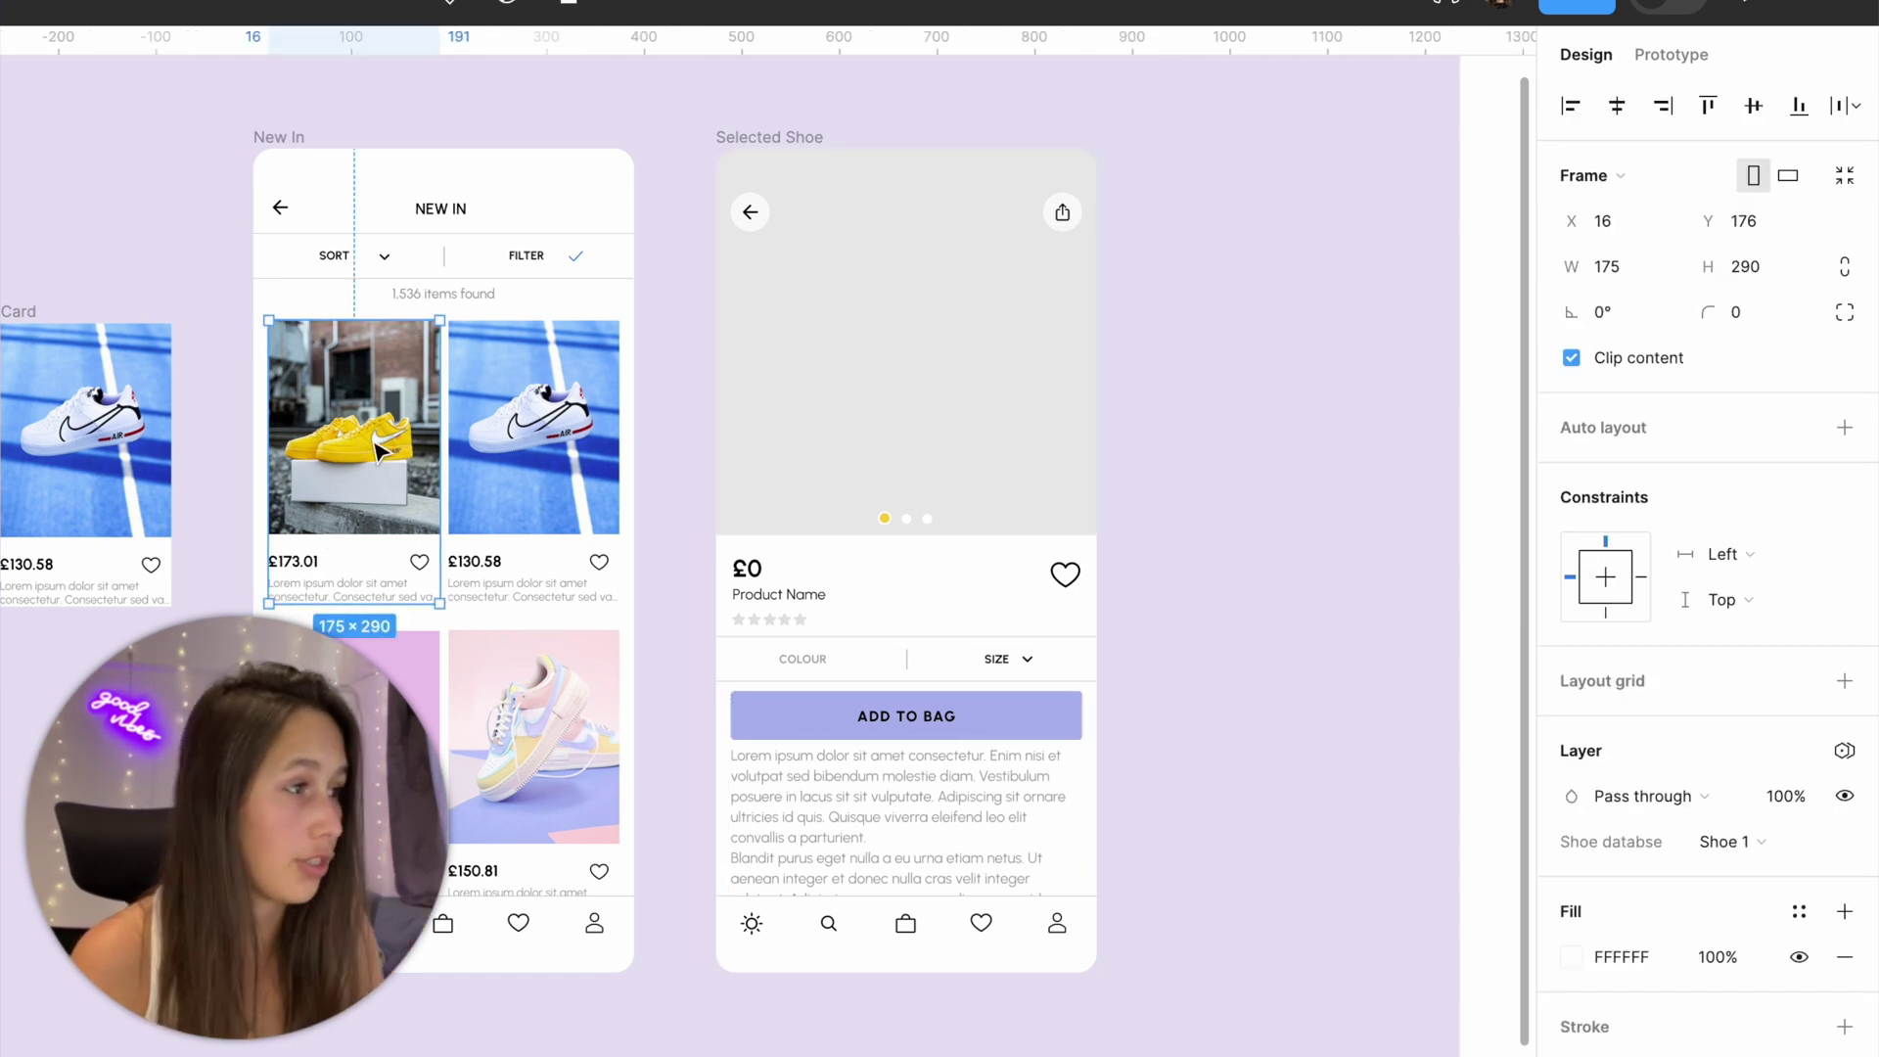
key(shift+e)
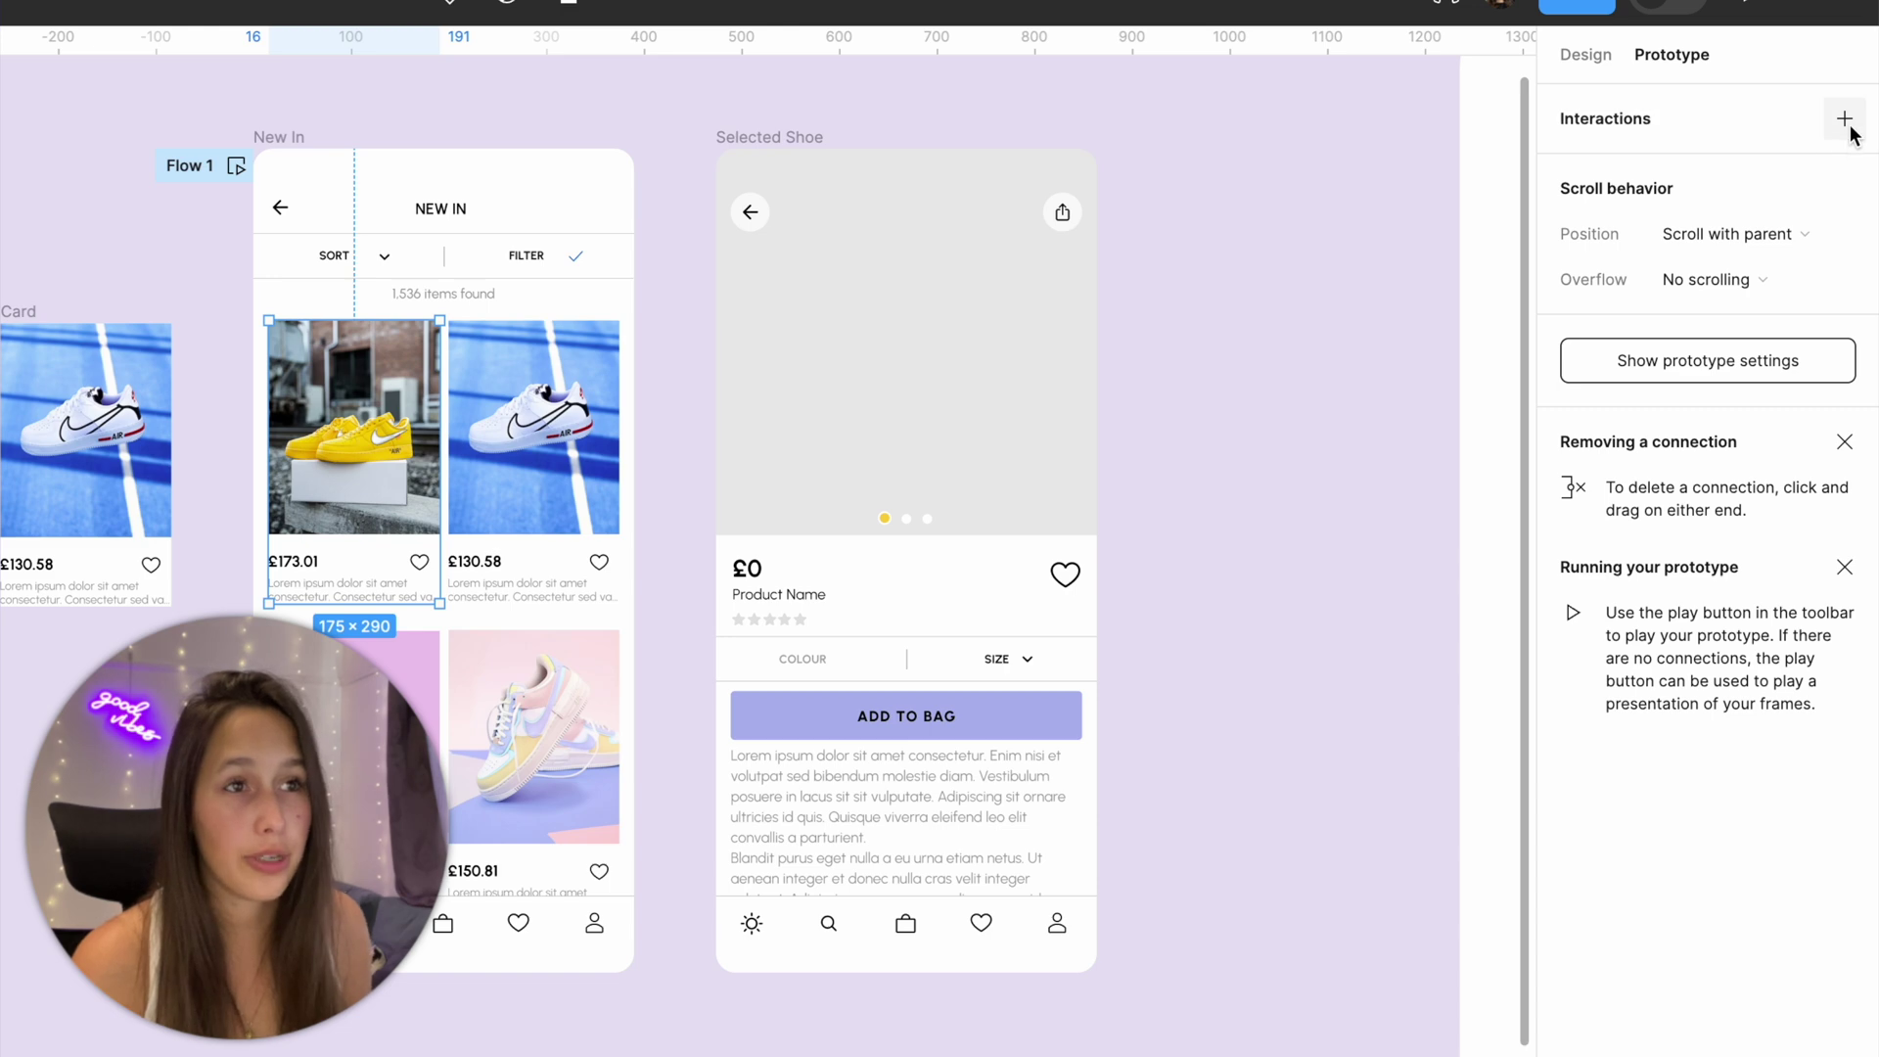
click(1848, 124)
drag(1392, 155, 634, 313)
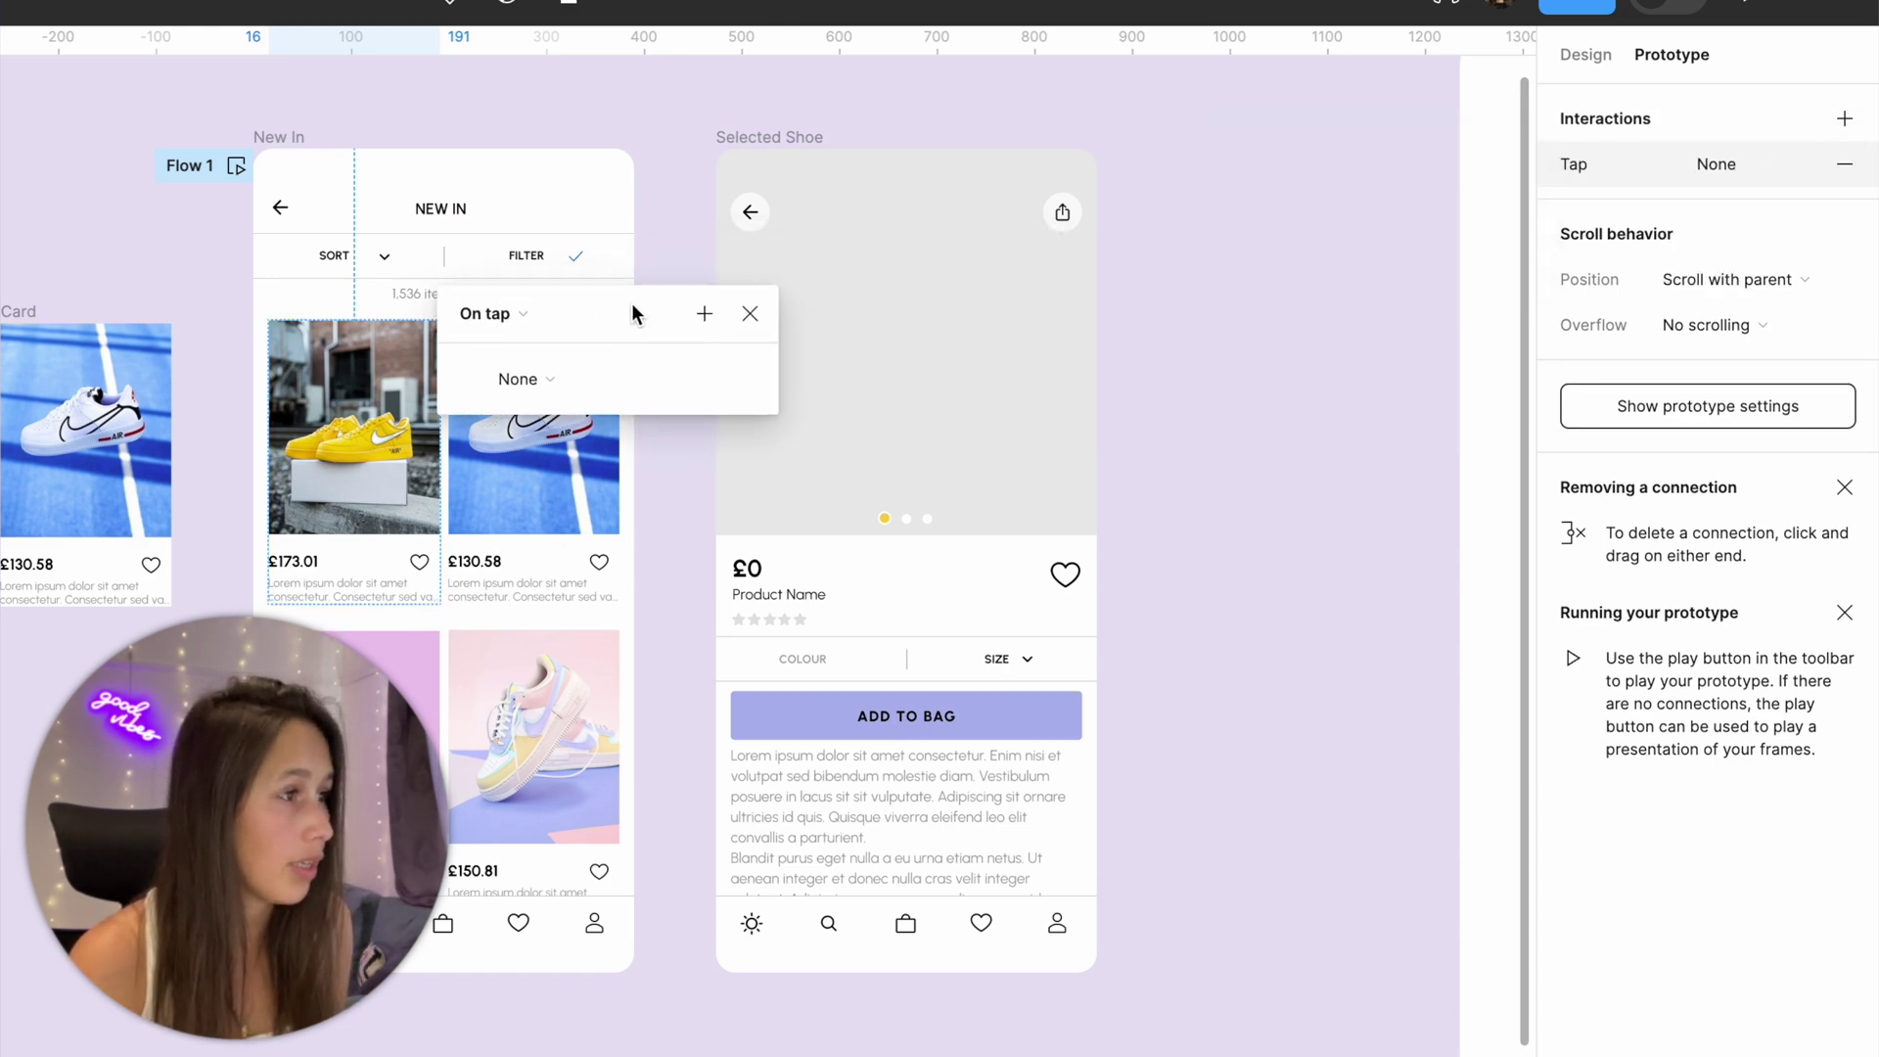
scroll(635, 311, up, 3)
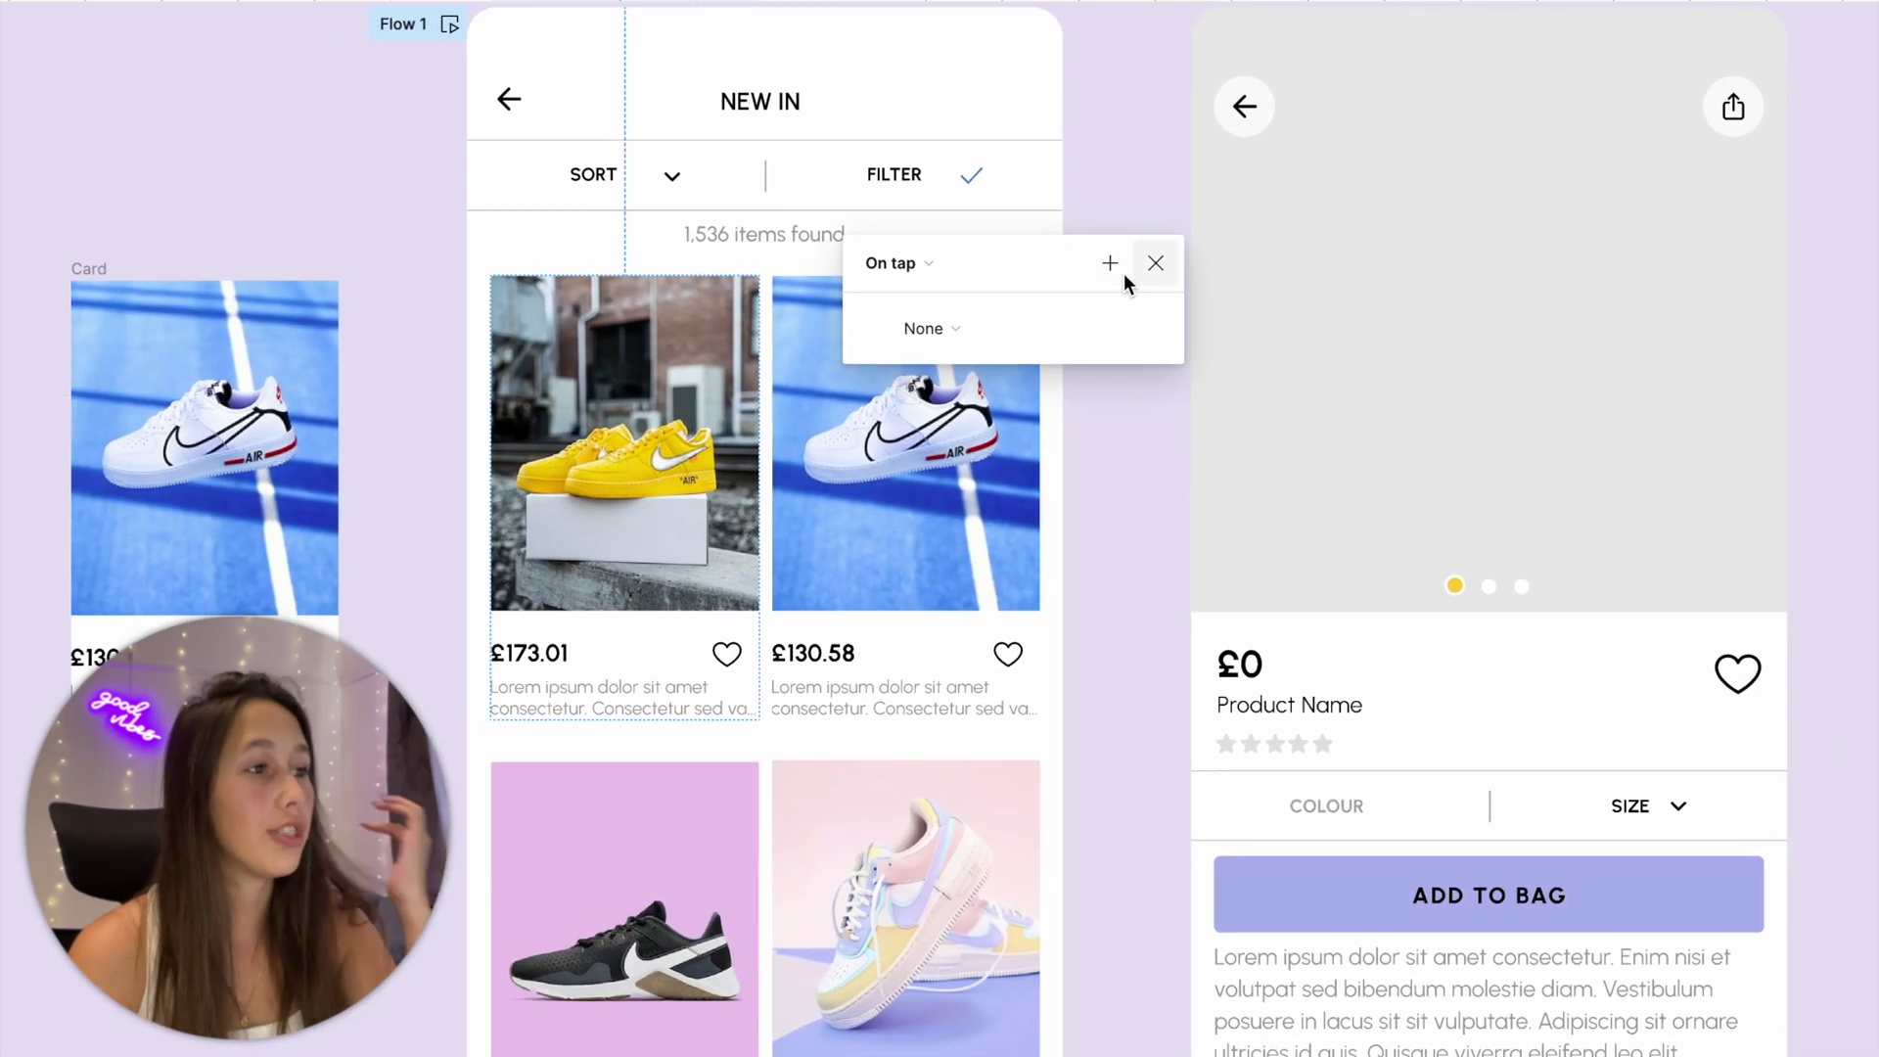
Give the yellow shoe card's tap interaction a Set variable action that sets Current Price to Price from Shoe databse.
click(714, 312)
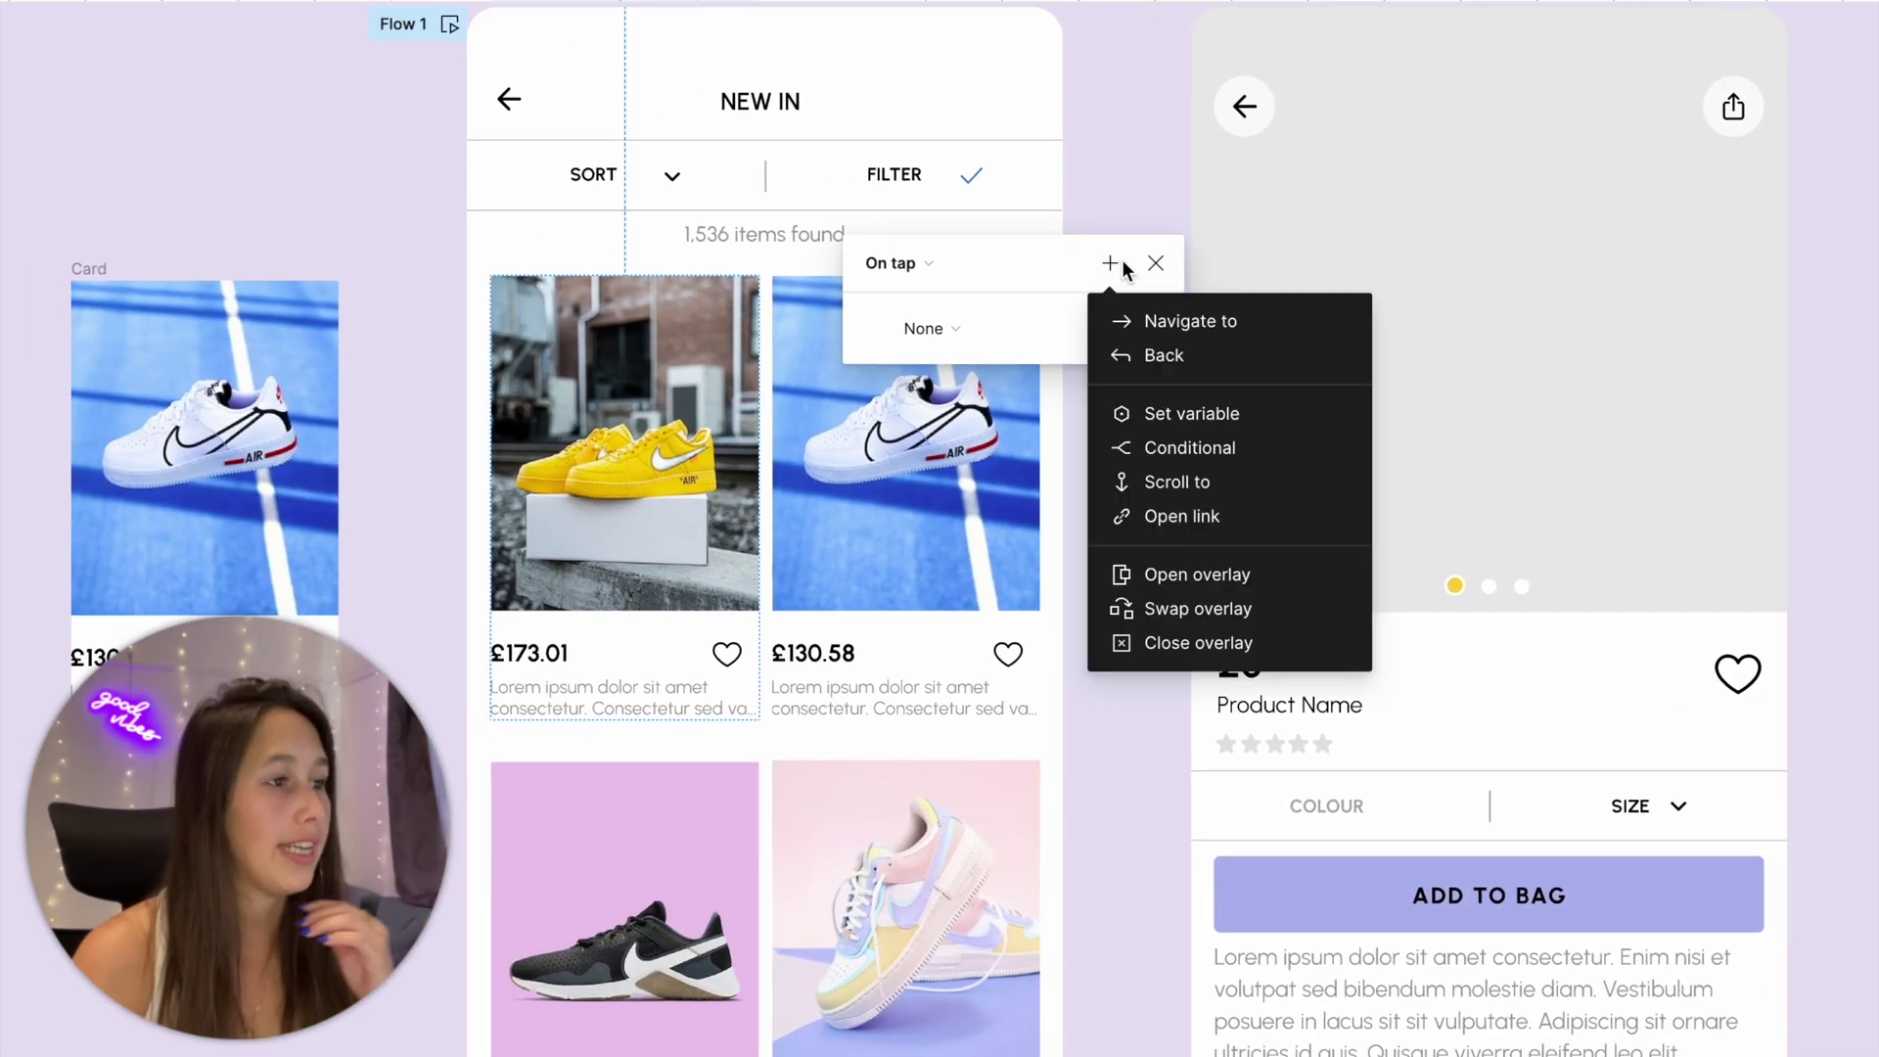
click(1174, 406)
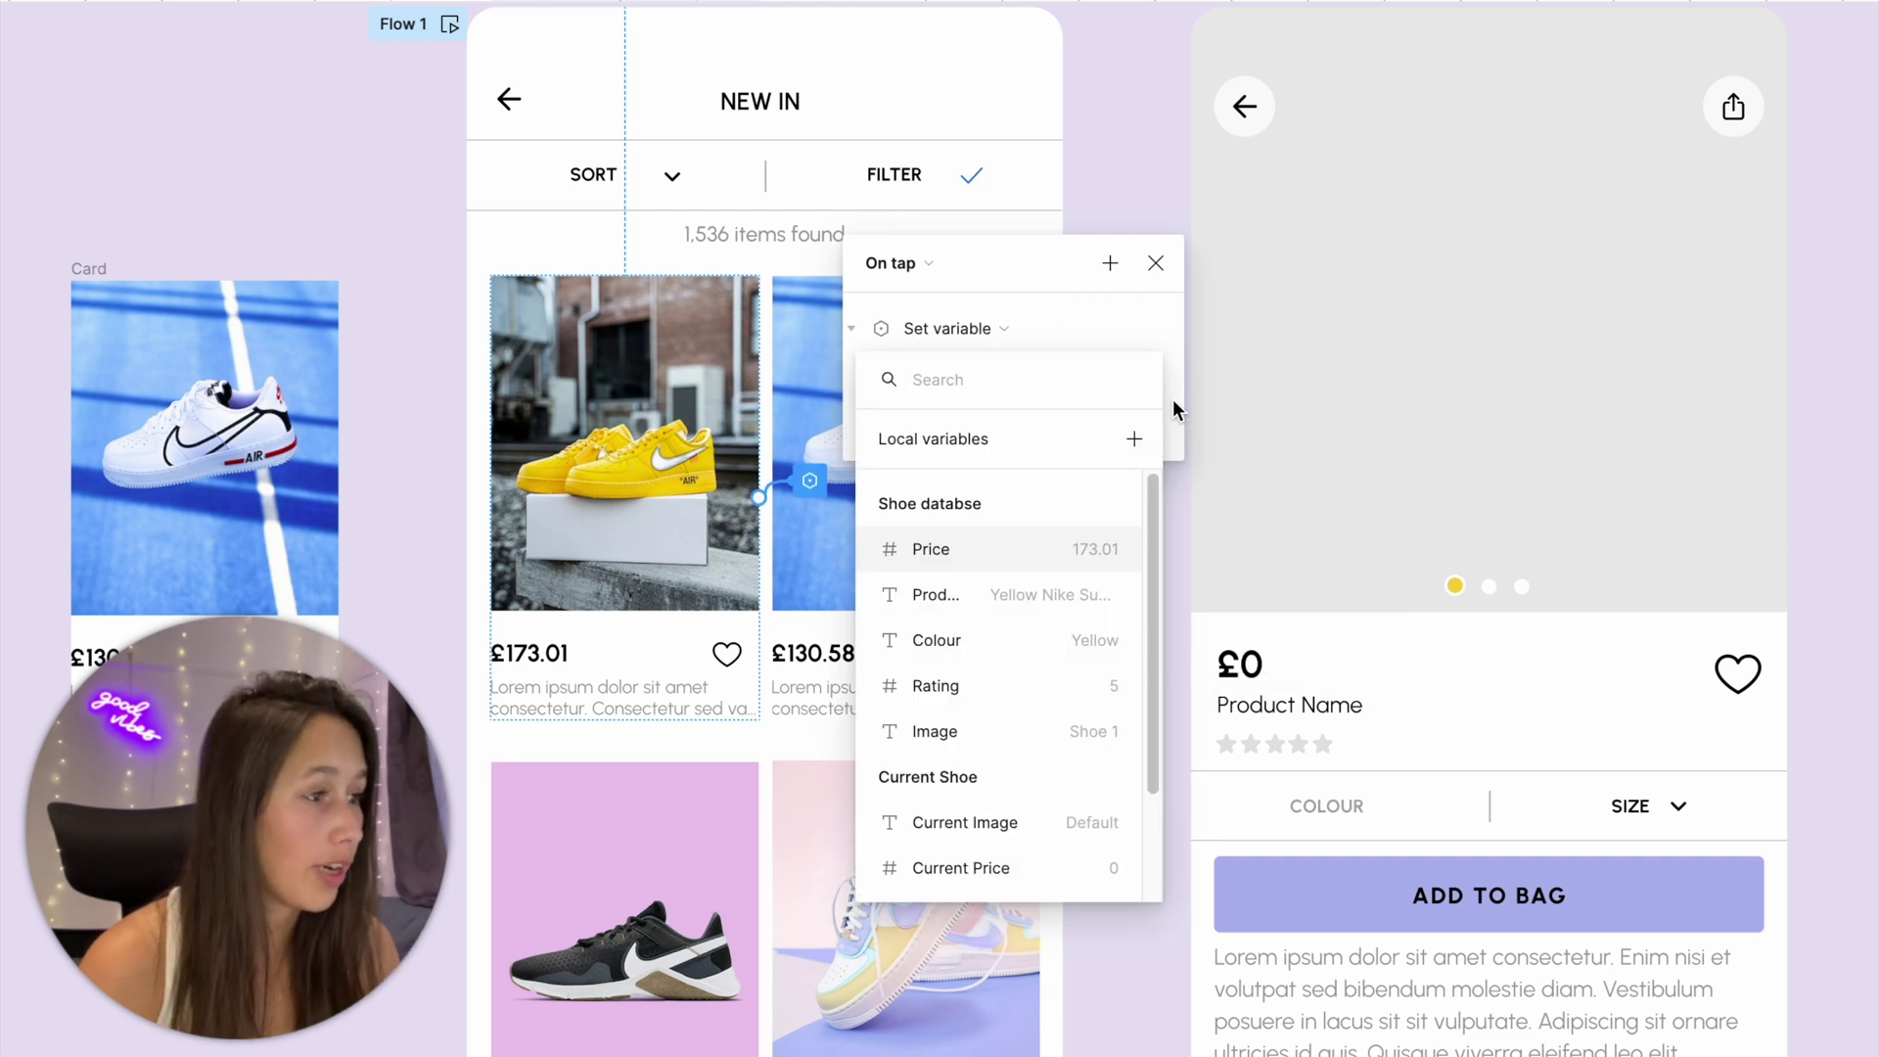
scroll(993, 754, down, 1)
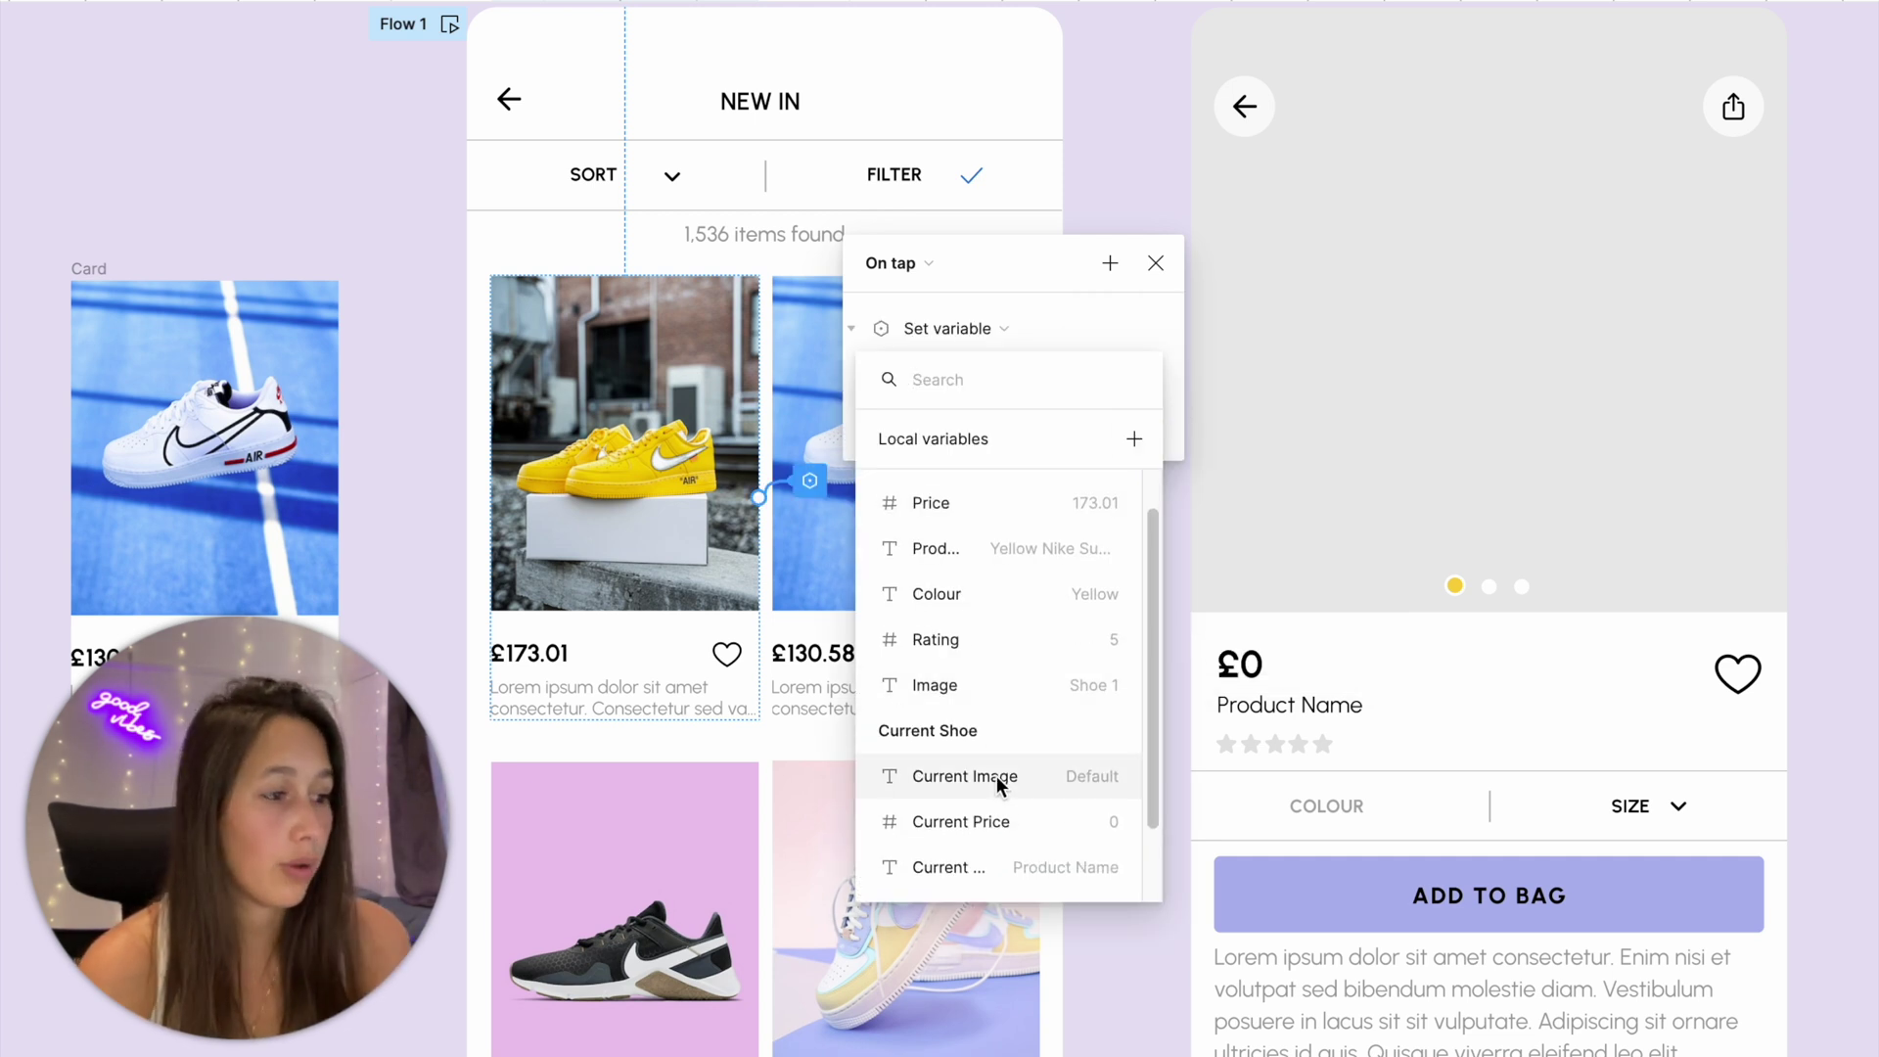
click(988, 820)
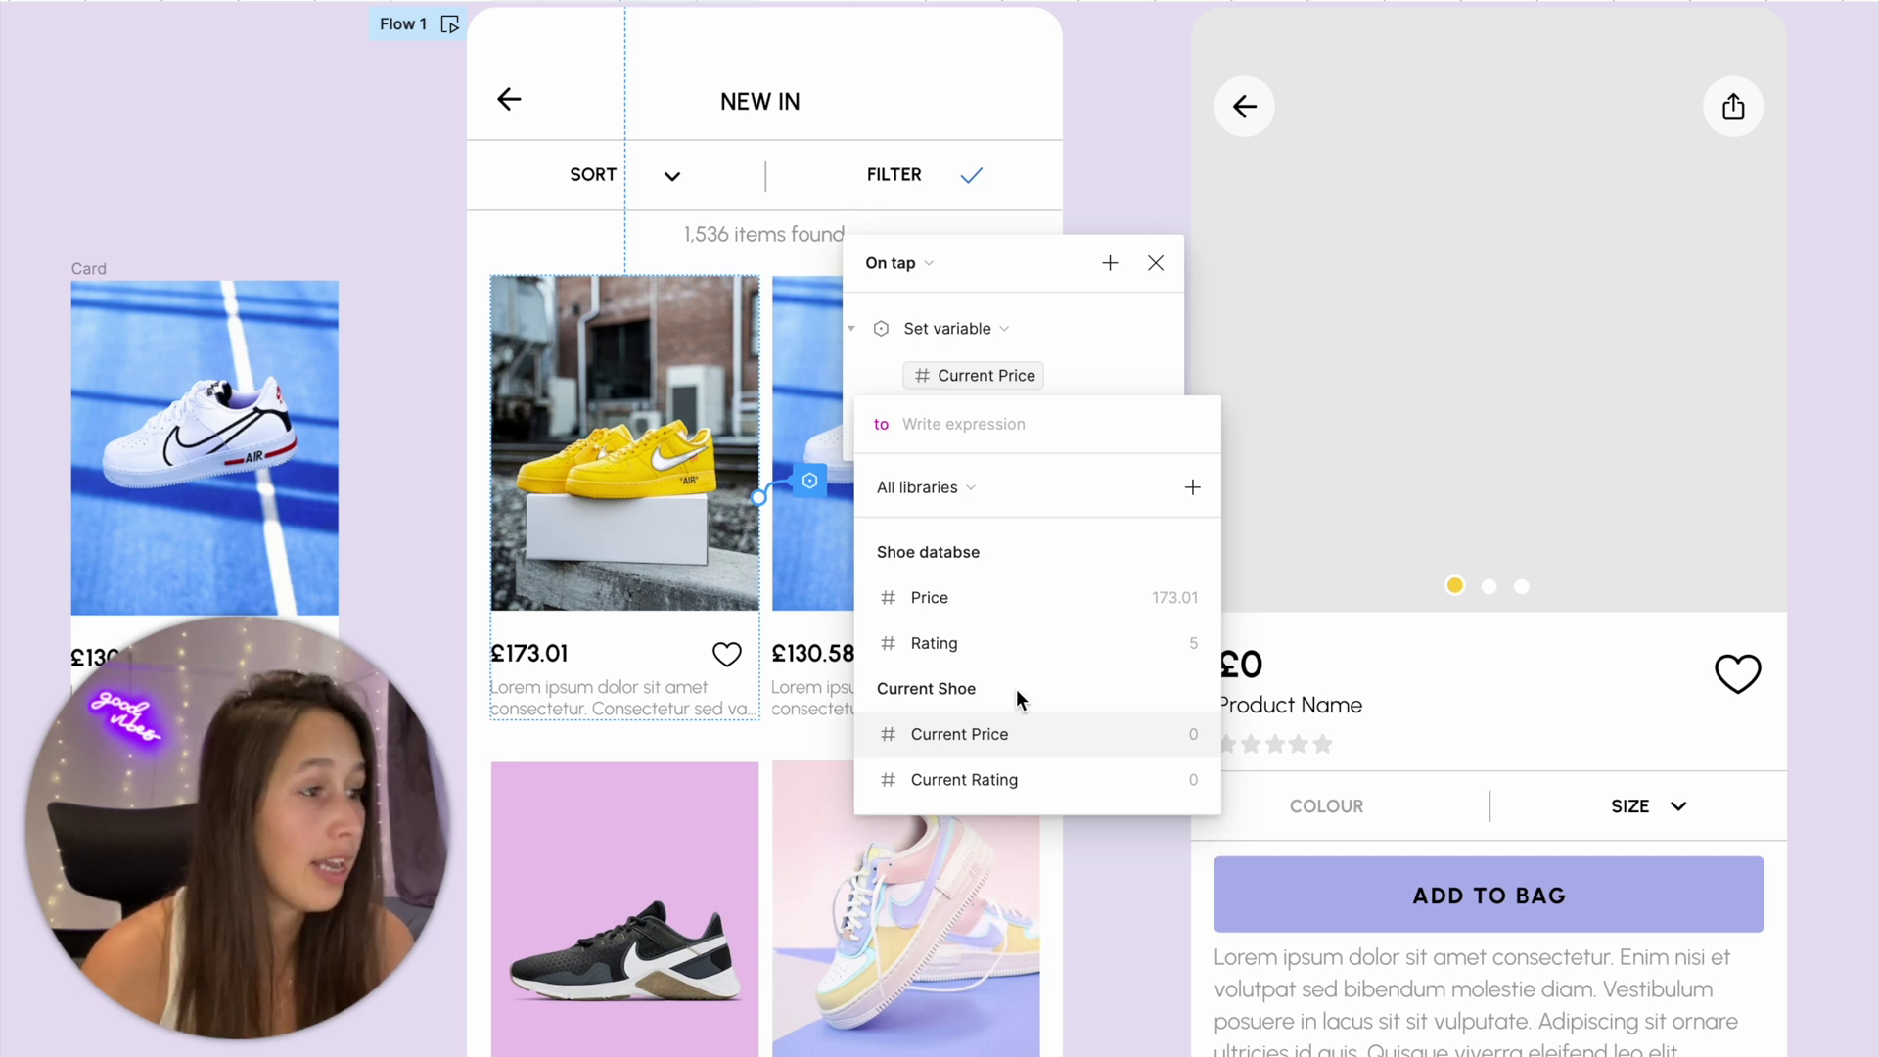
click(949, 595)
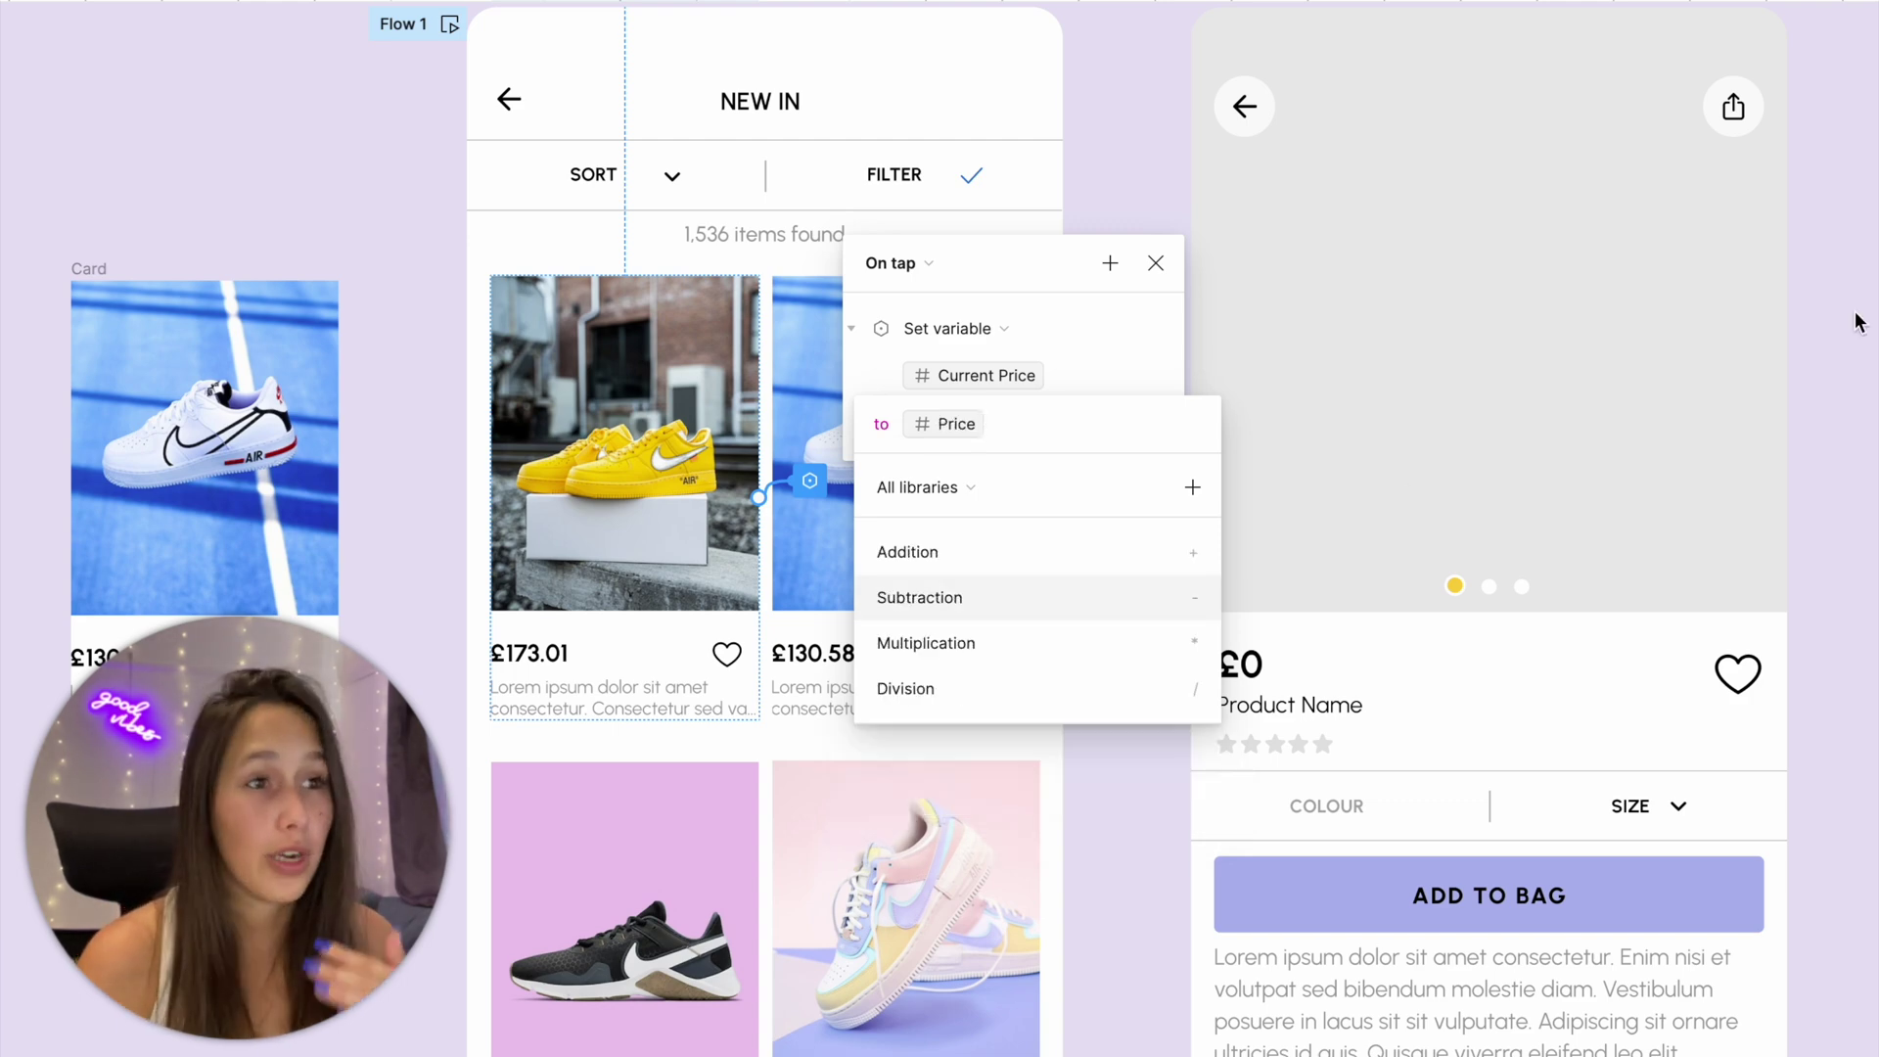
key(Return)
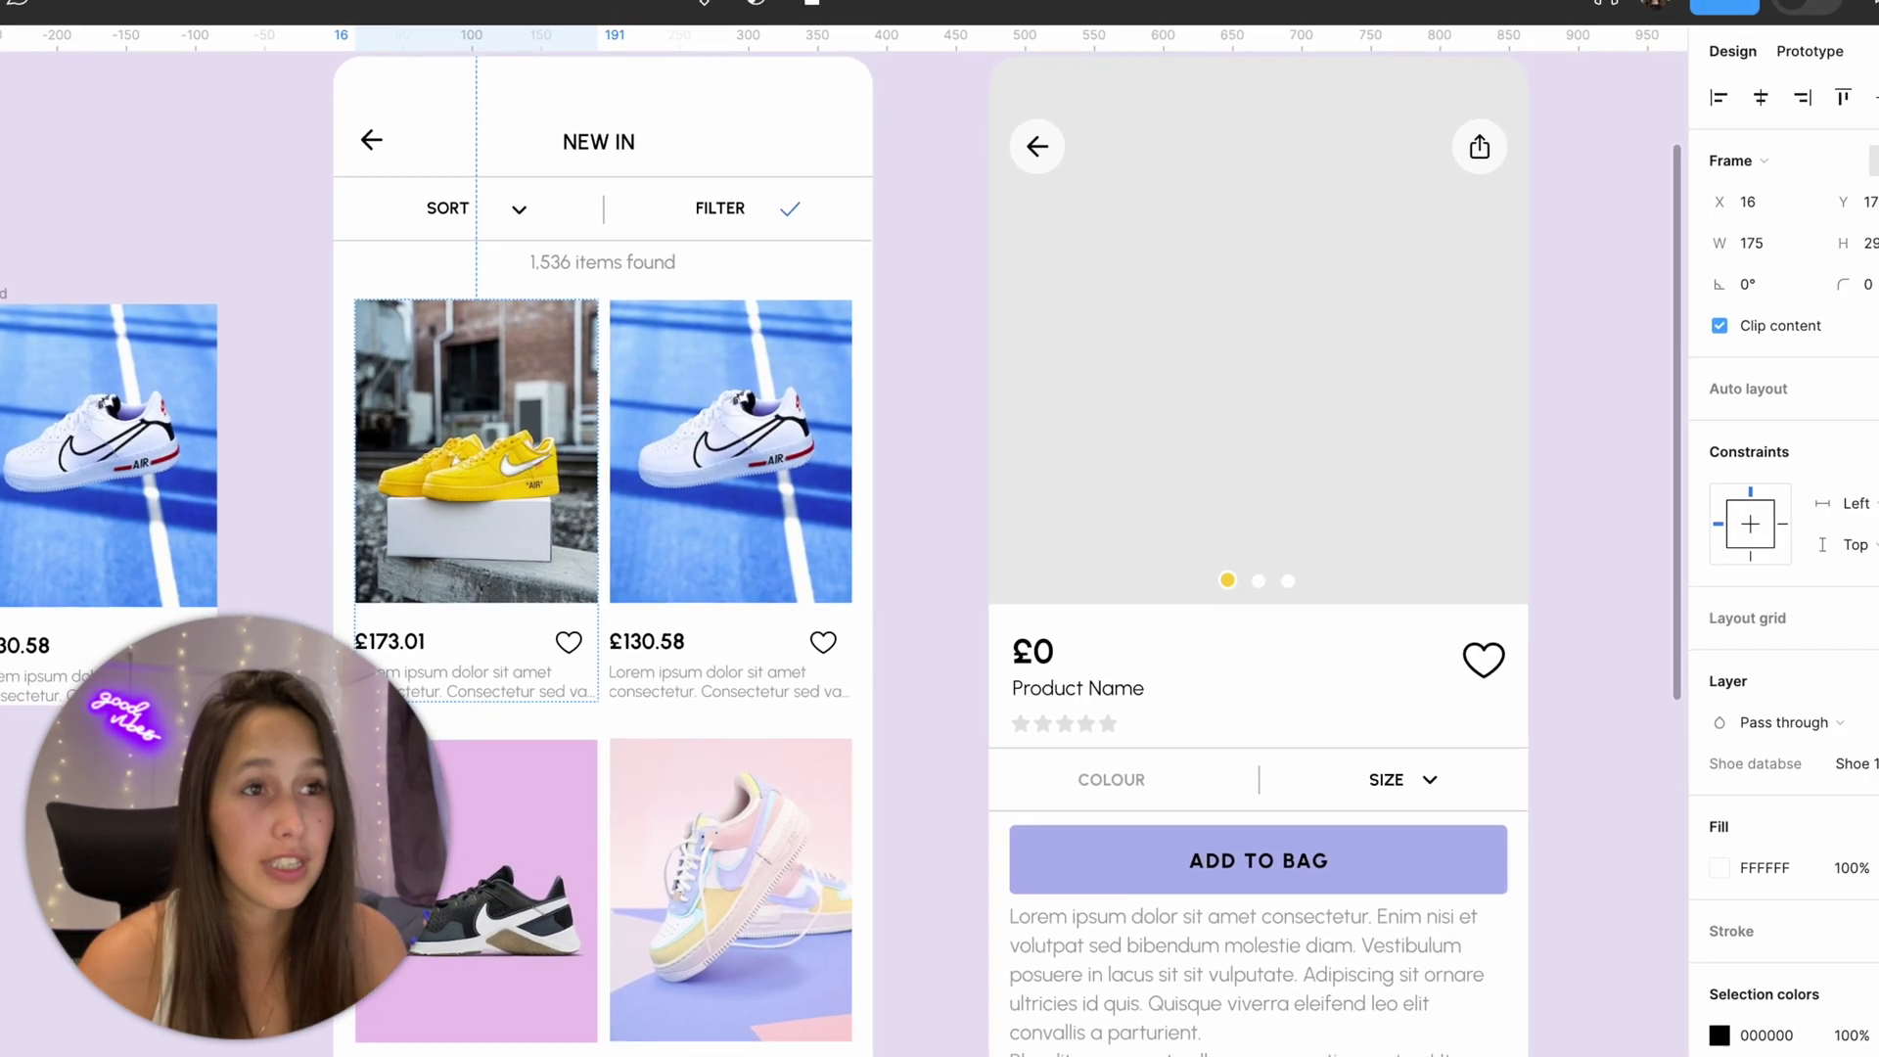
Compare the Current Price value in the Current Shoe collection with the Price row of the Shoe databse collection.
click(1849, 226)
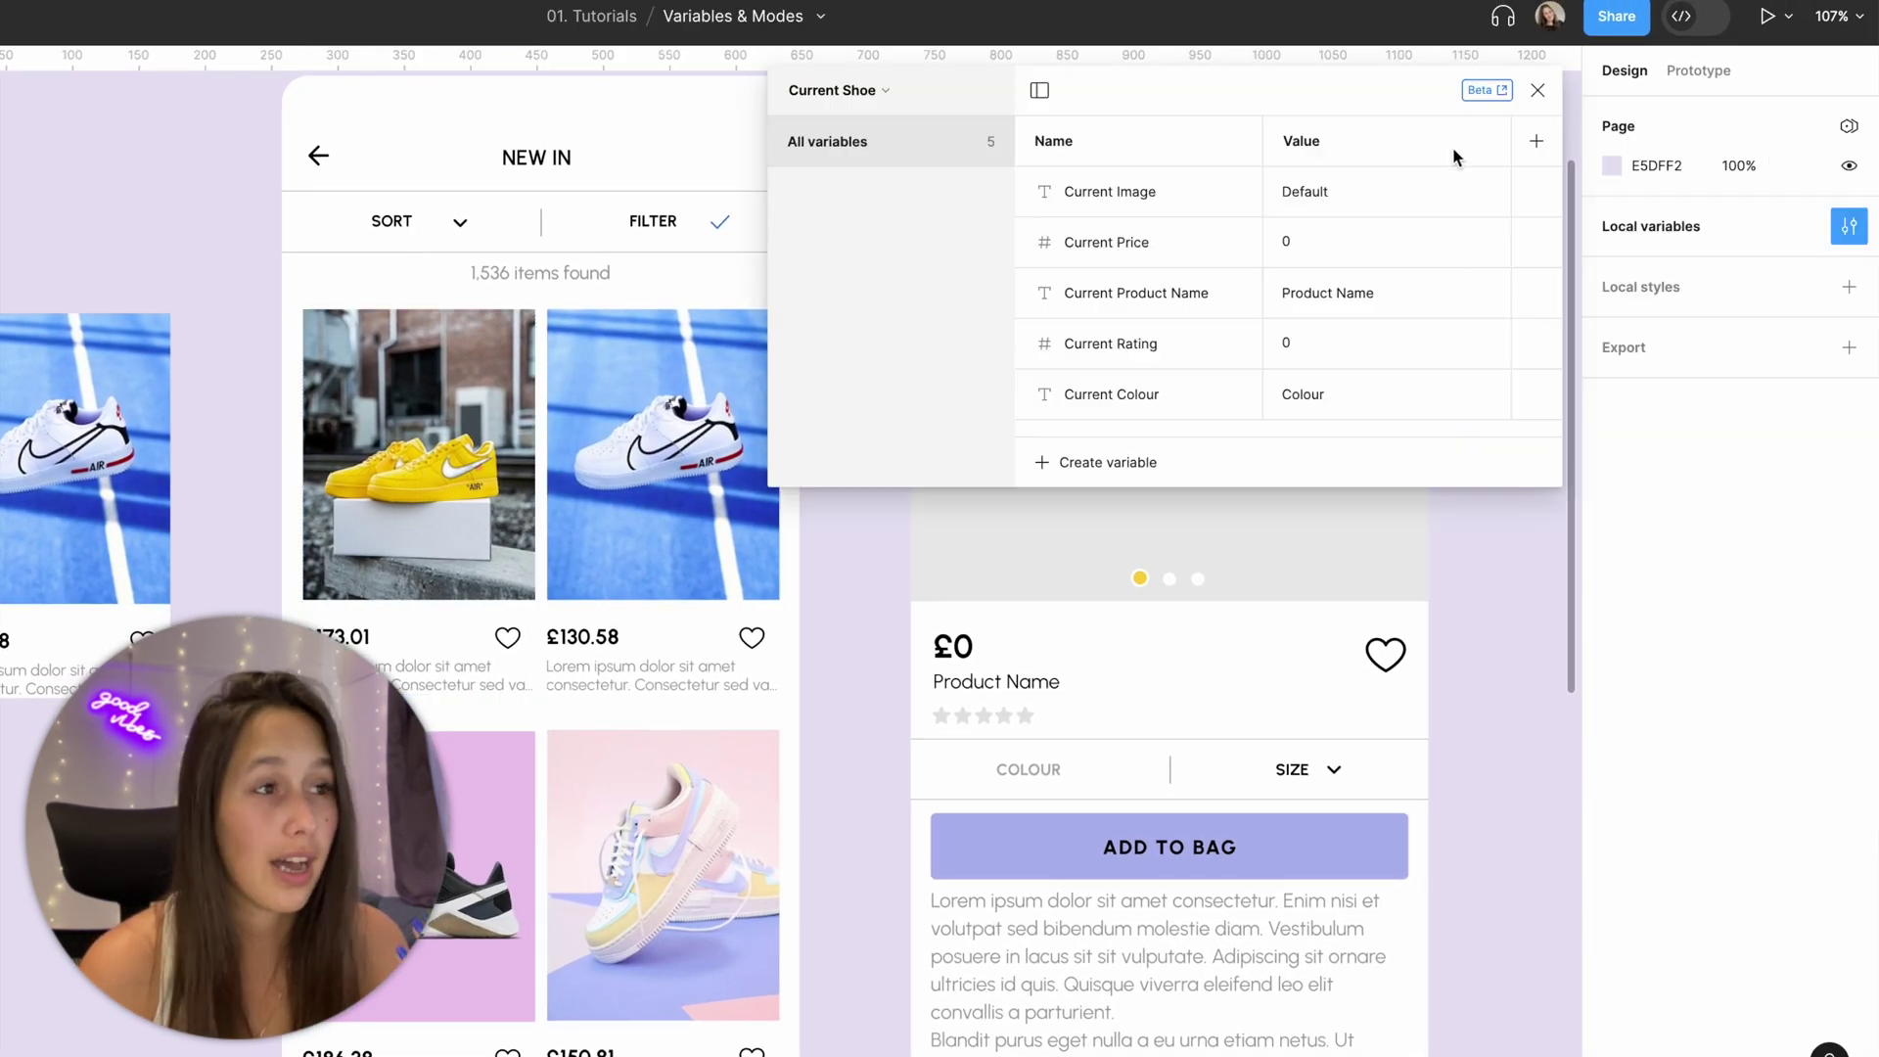
click(862, 95)
click(861, 95)
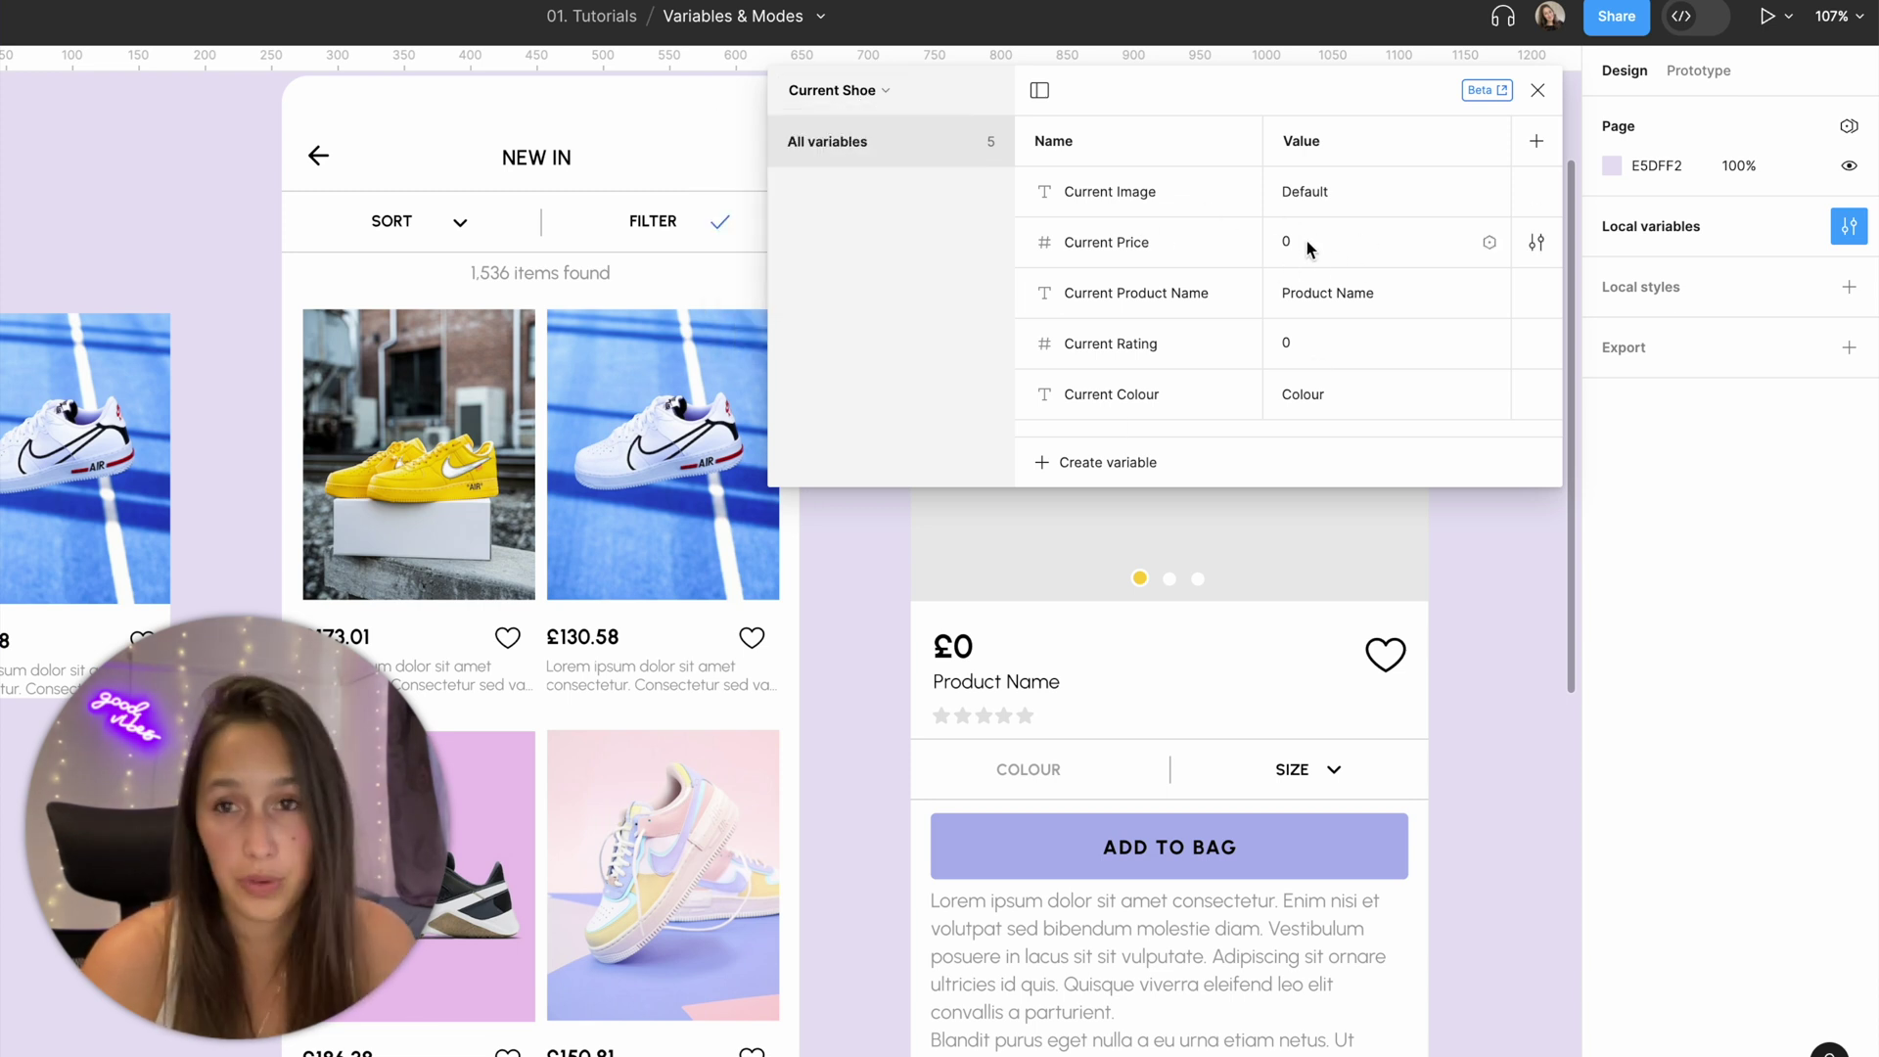
click(832, 90)
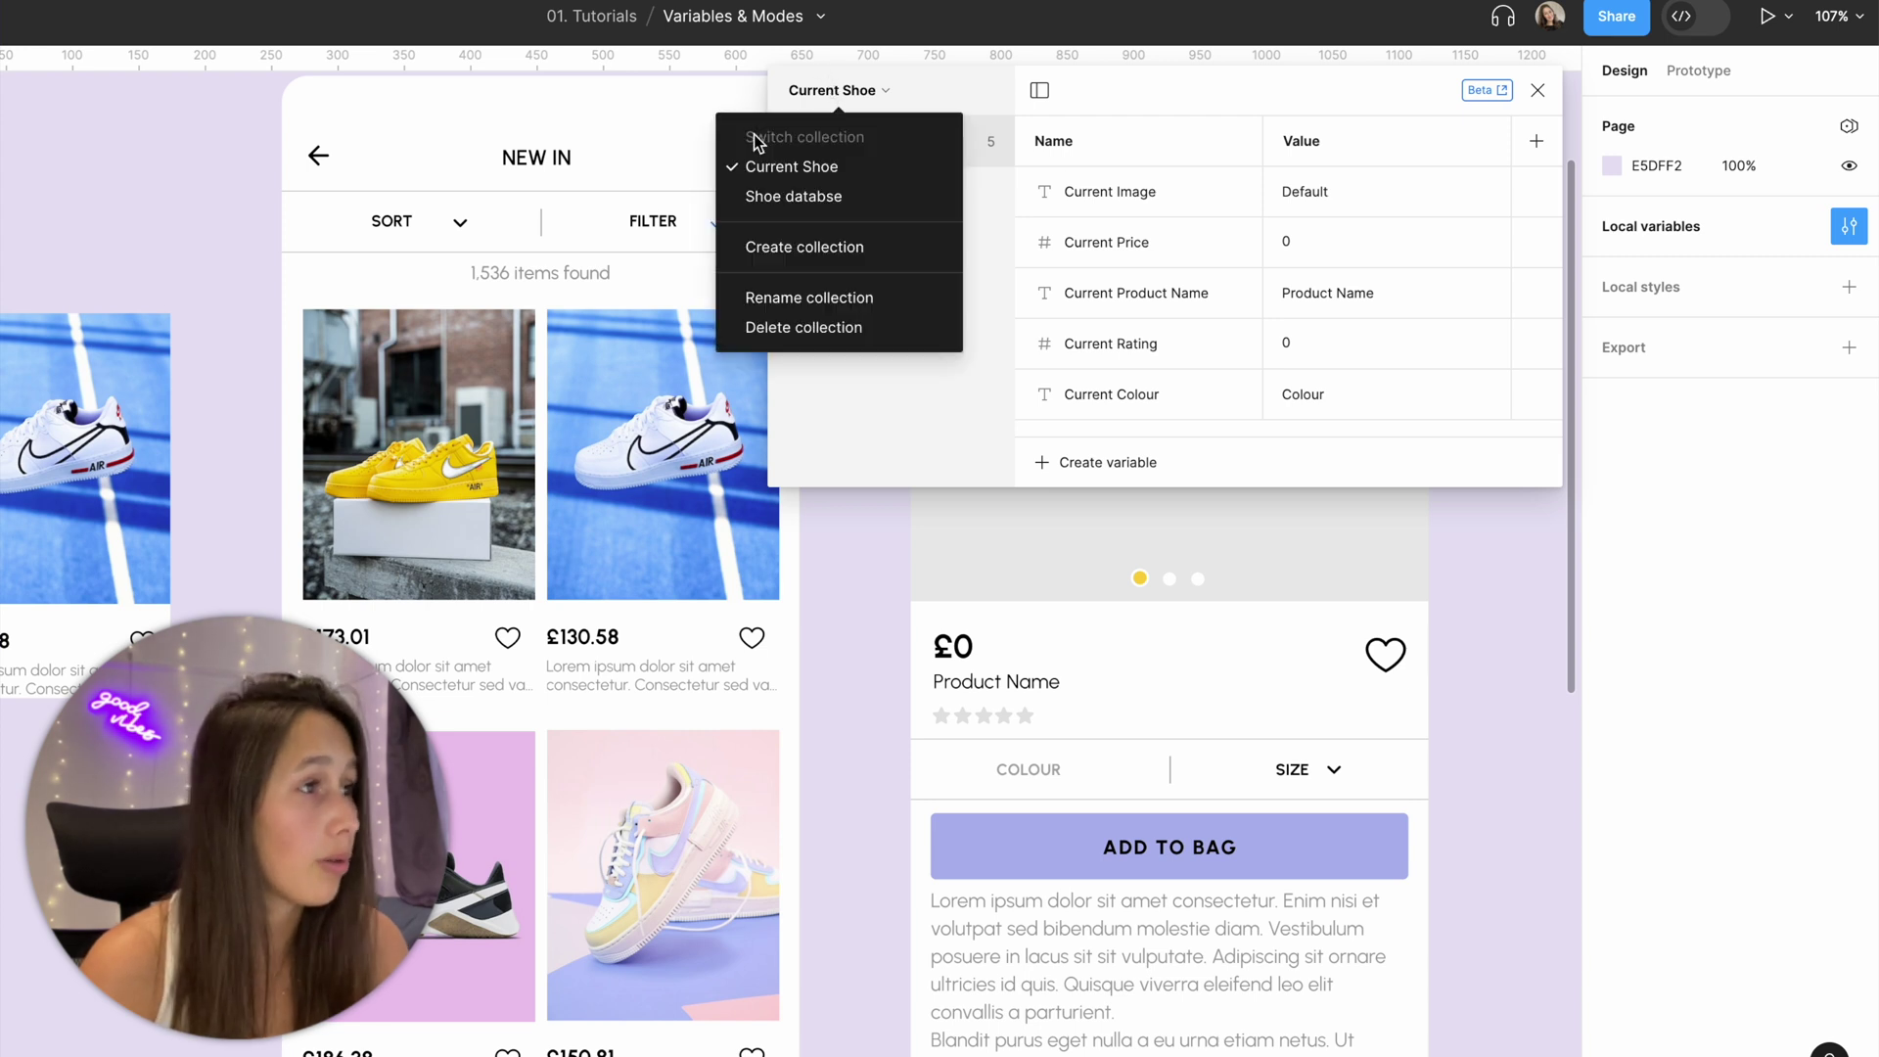
click(778, 185)
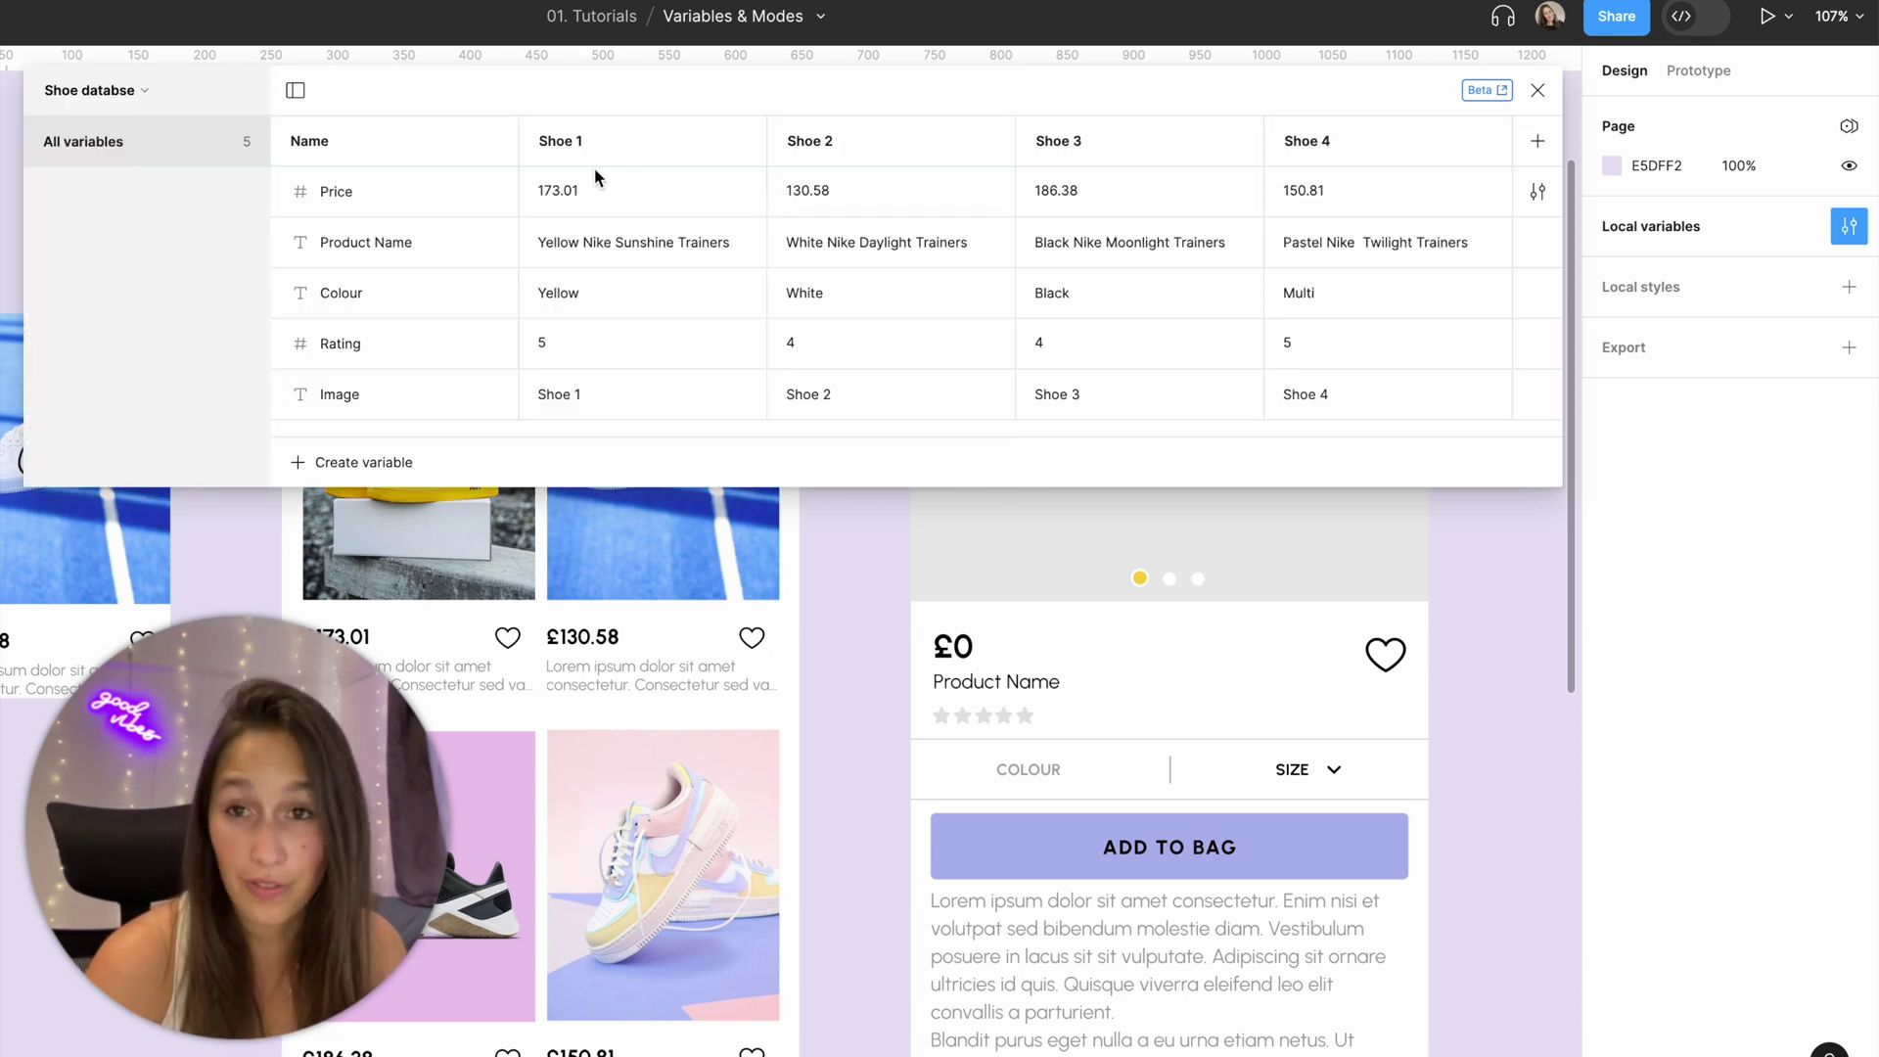
click(1538, 90)
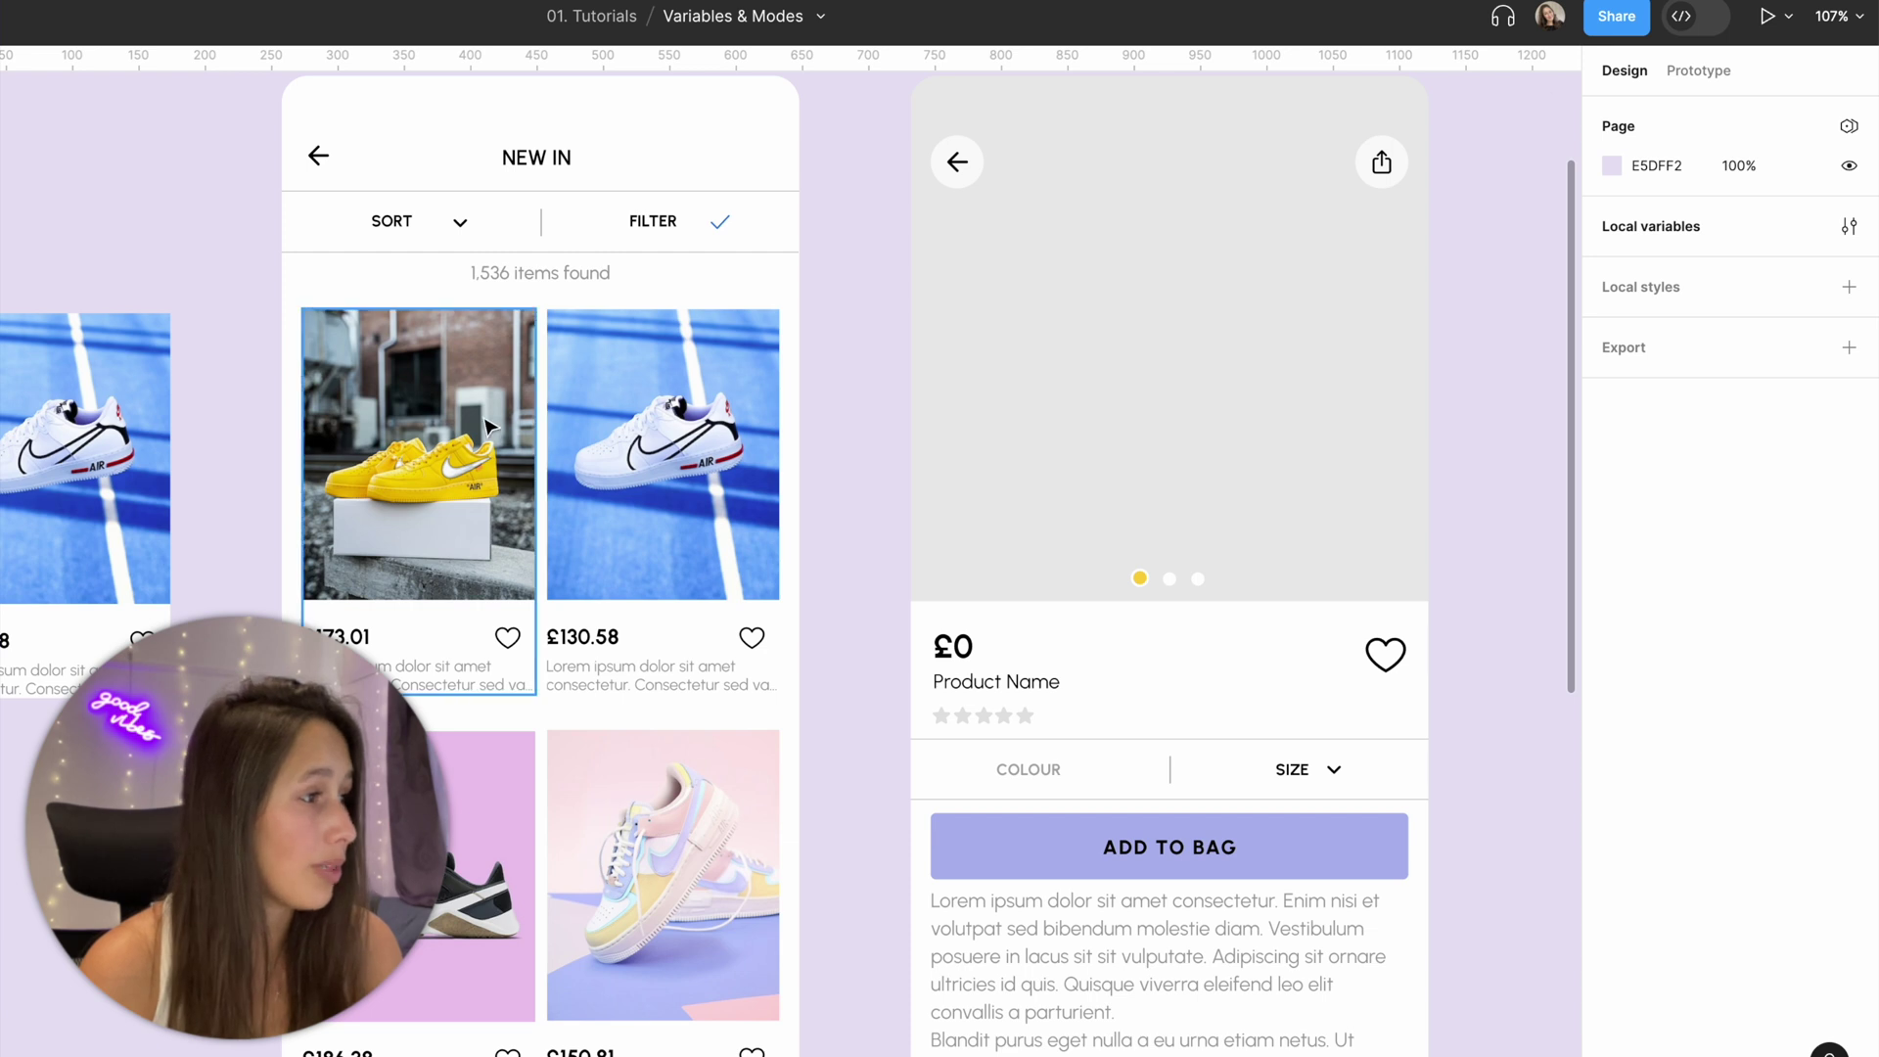
Examine which Price value the yellow shoe card's Set variable action uses.
click(419, 450)
click(872, 398)
click(1699, 70)
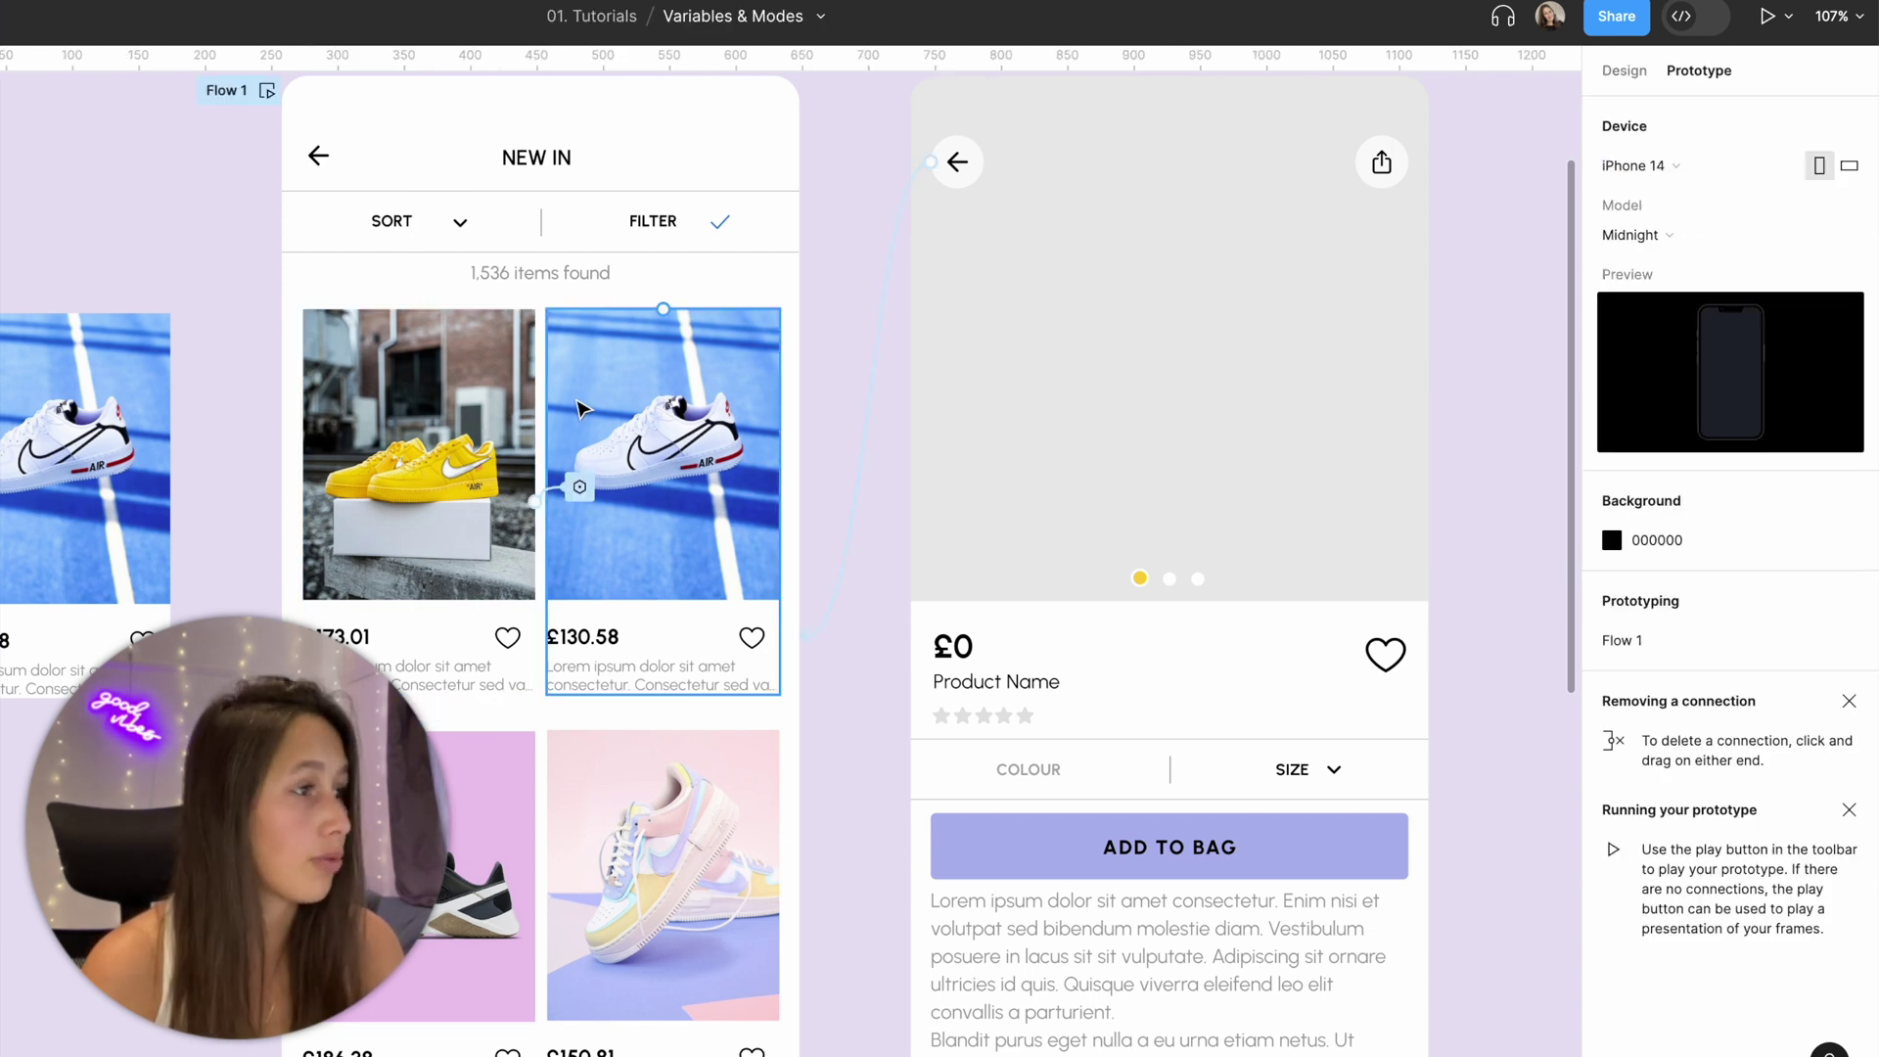
click(579, 487)
click(530, 690)
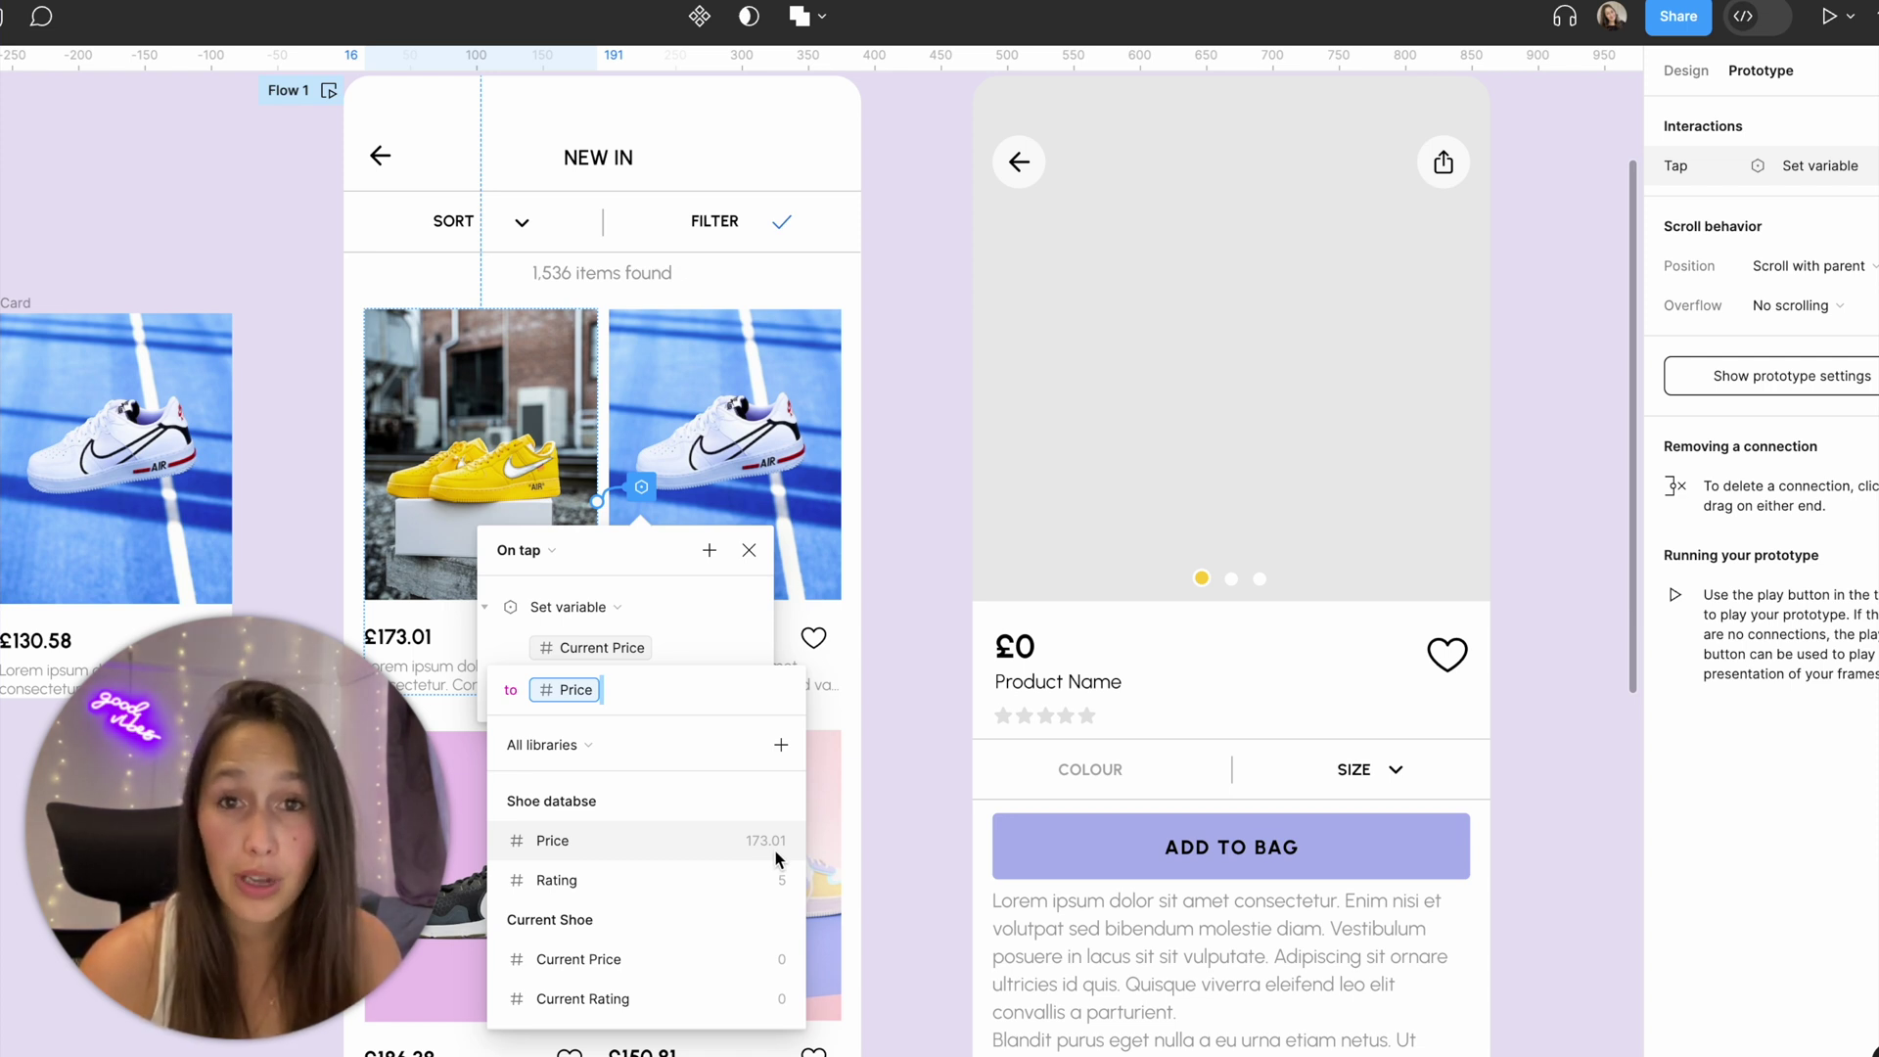
click(781, 631)
Add an On tap Set variable action to the white shoe card and check the Price value offered for that card.
click(818, 504)
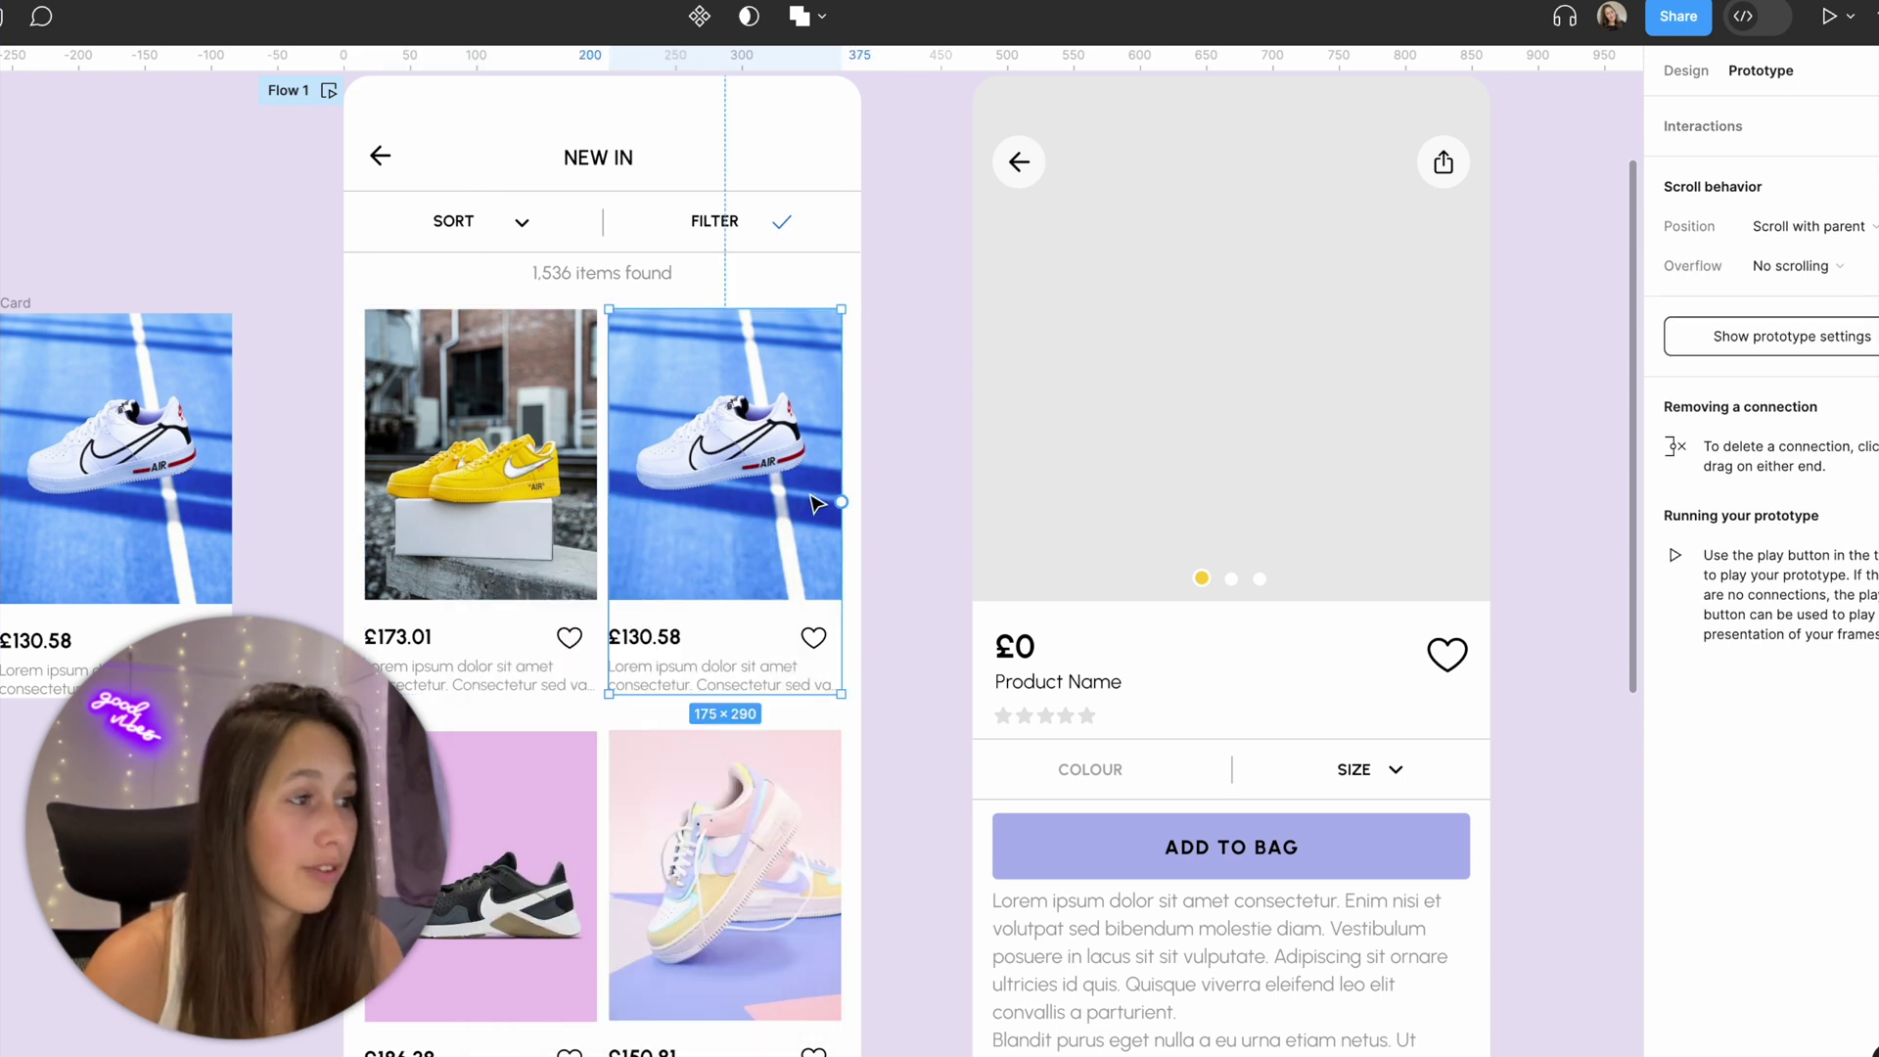
click(1704, 125)
click(1567, 209)
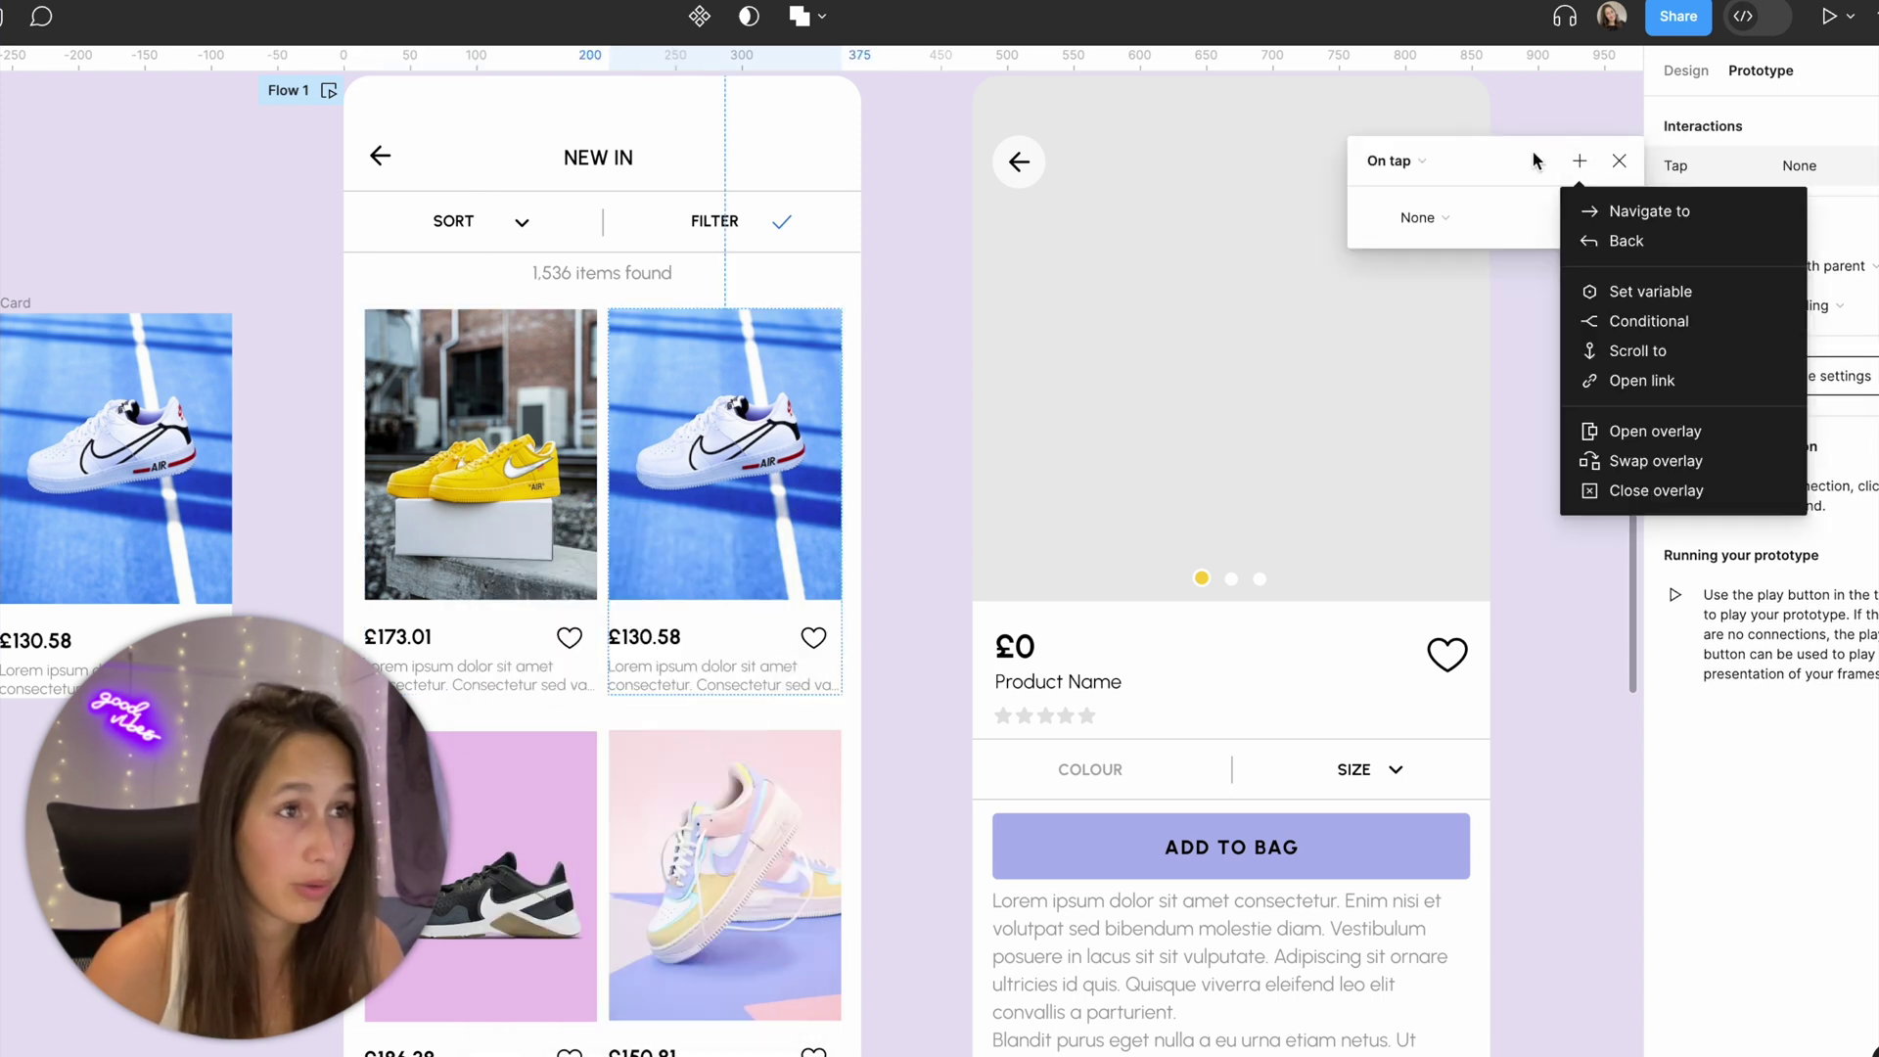
click(906, 537)
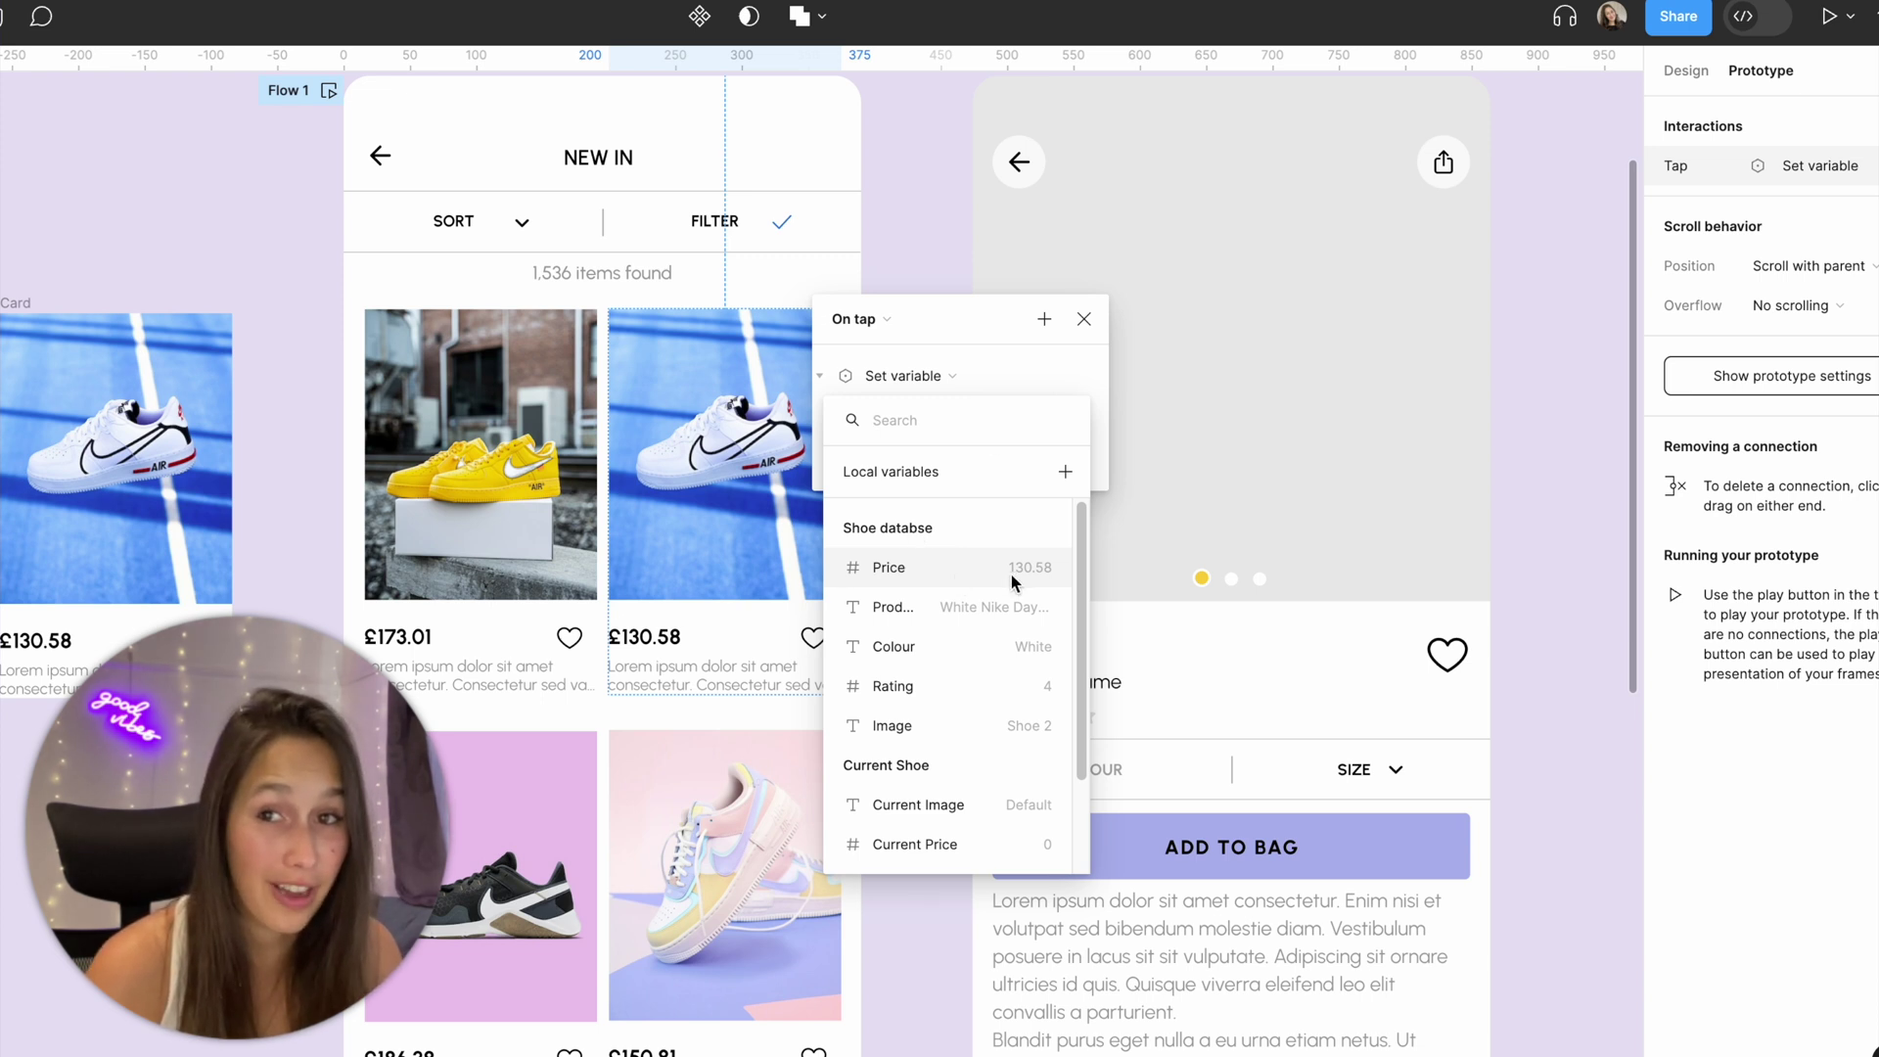
click(1084, 319)
key(Escape)
key(Escape)
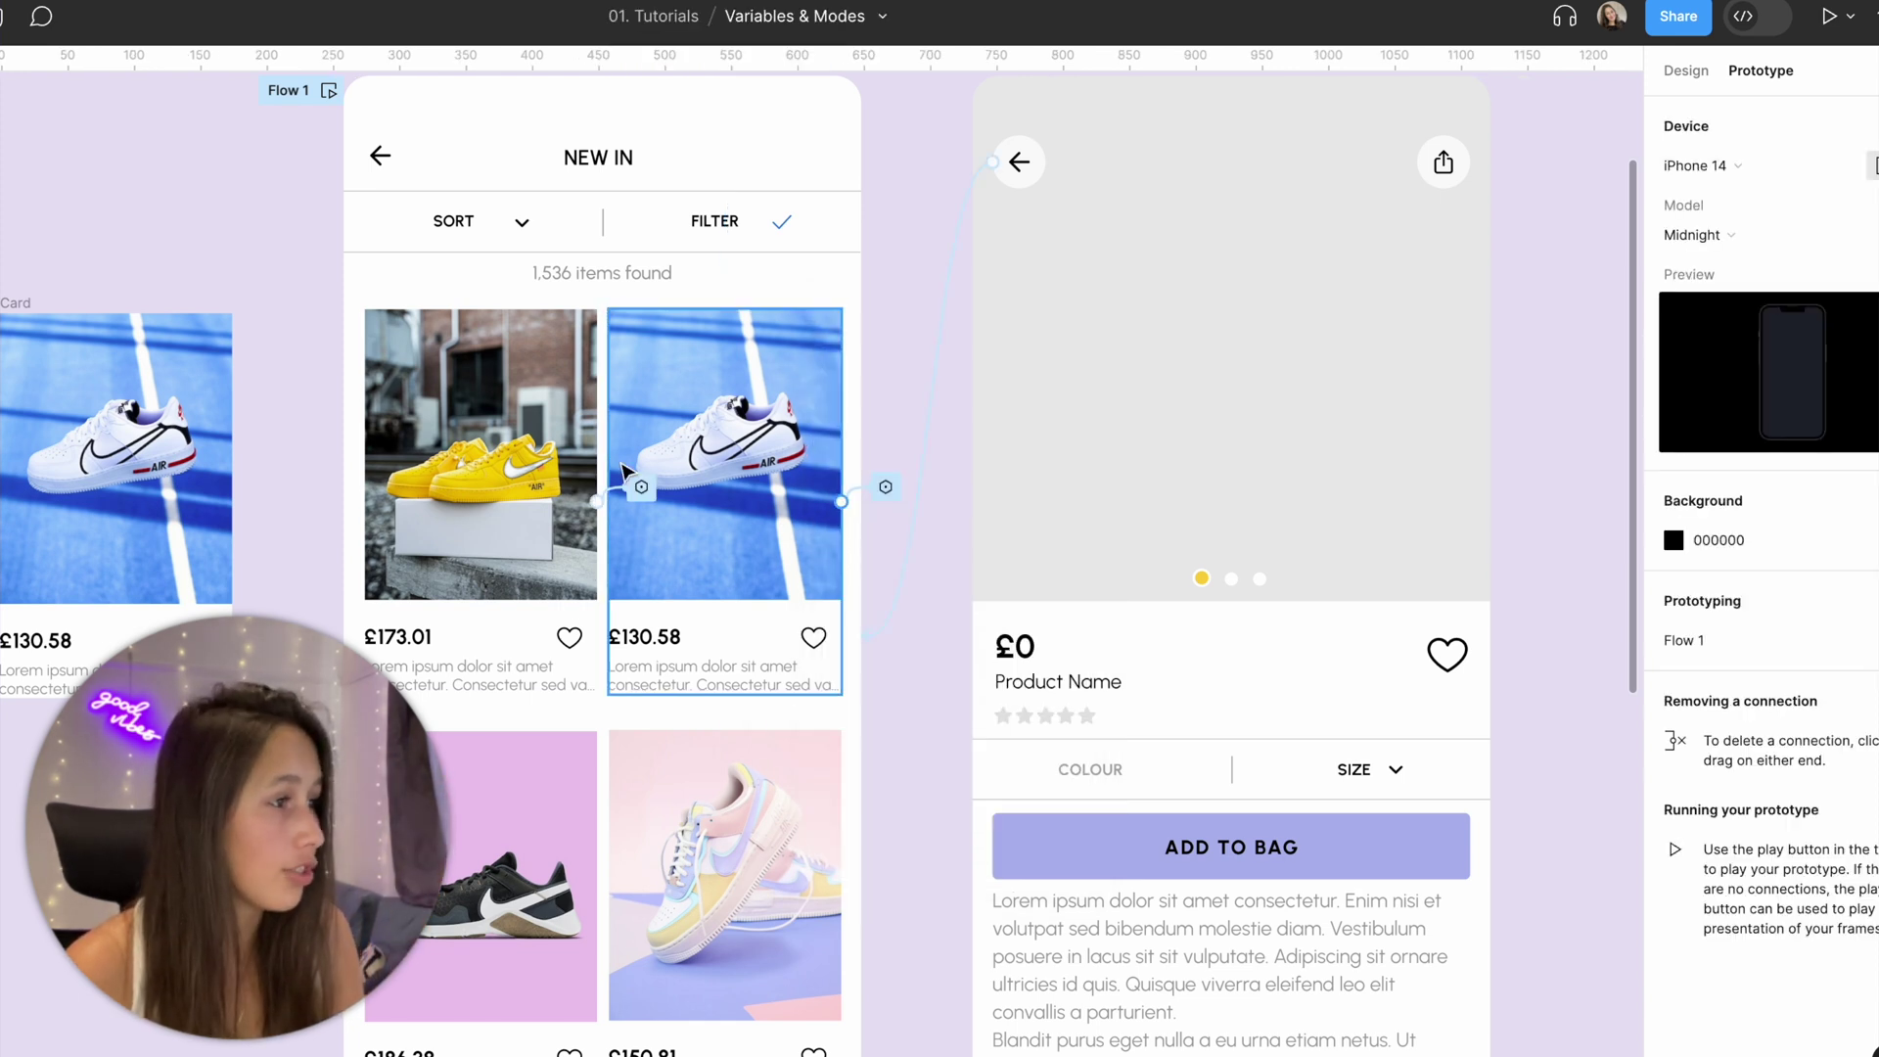
Add a second Set variable action to the yellow shoe card's tap interaction that sets Current Image to Image.
click(641, 486)
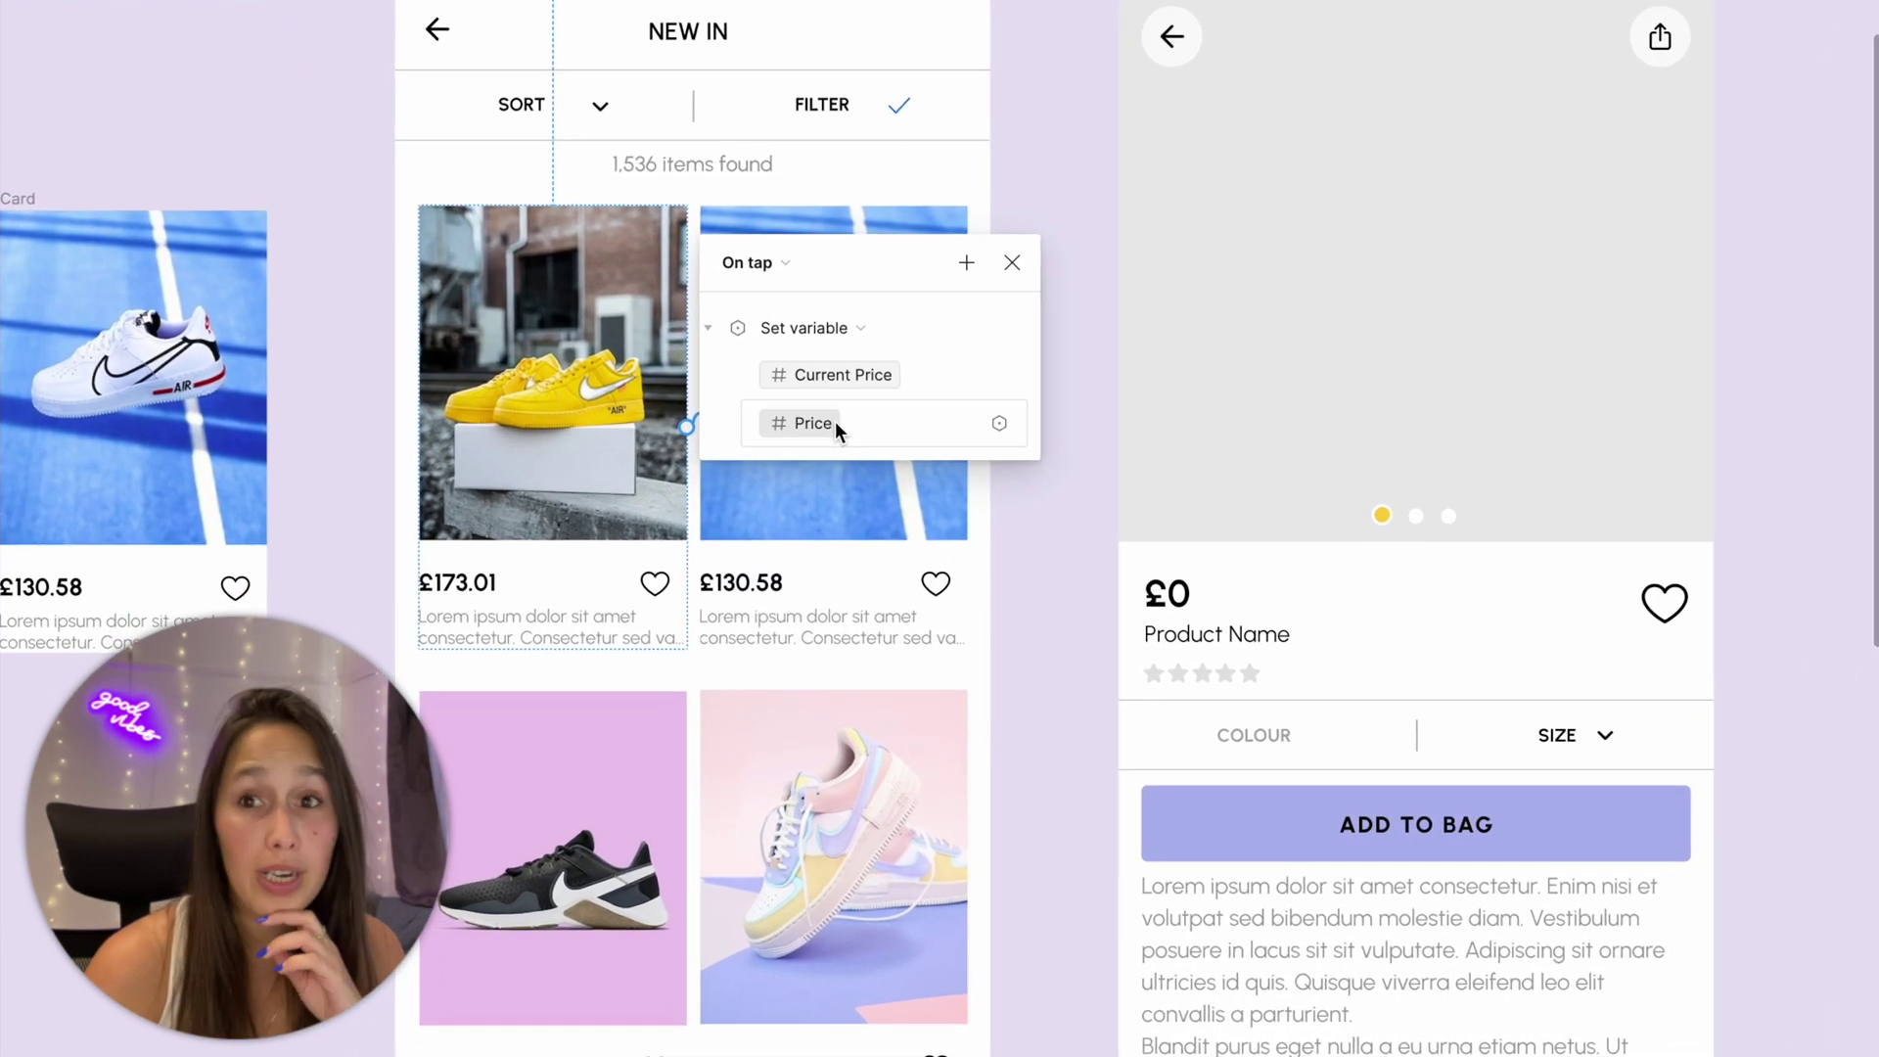
click(708, 328)
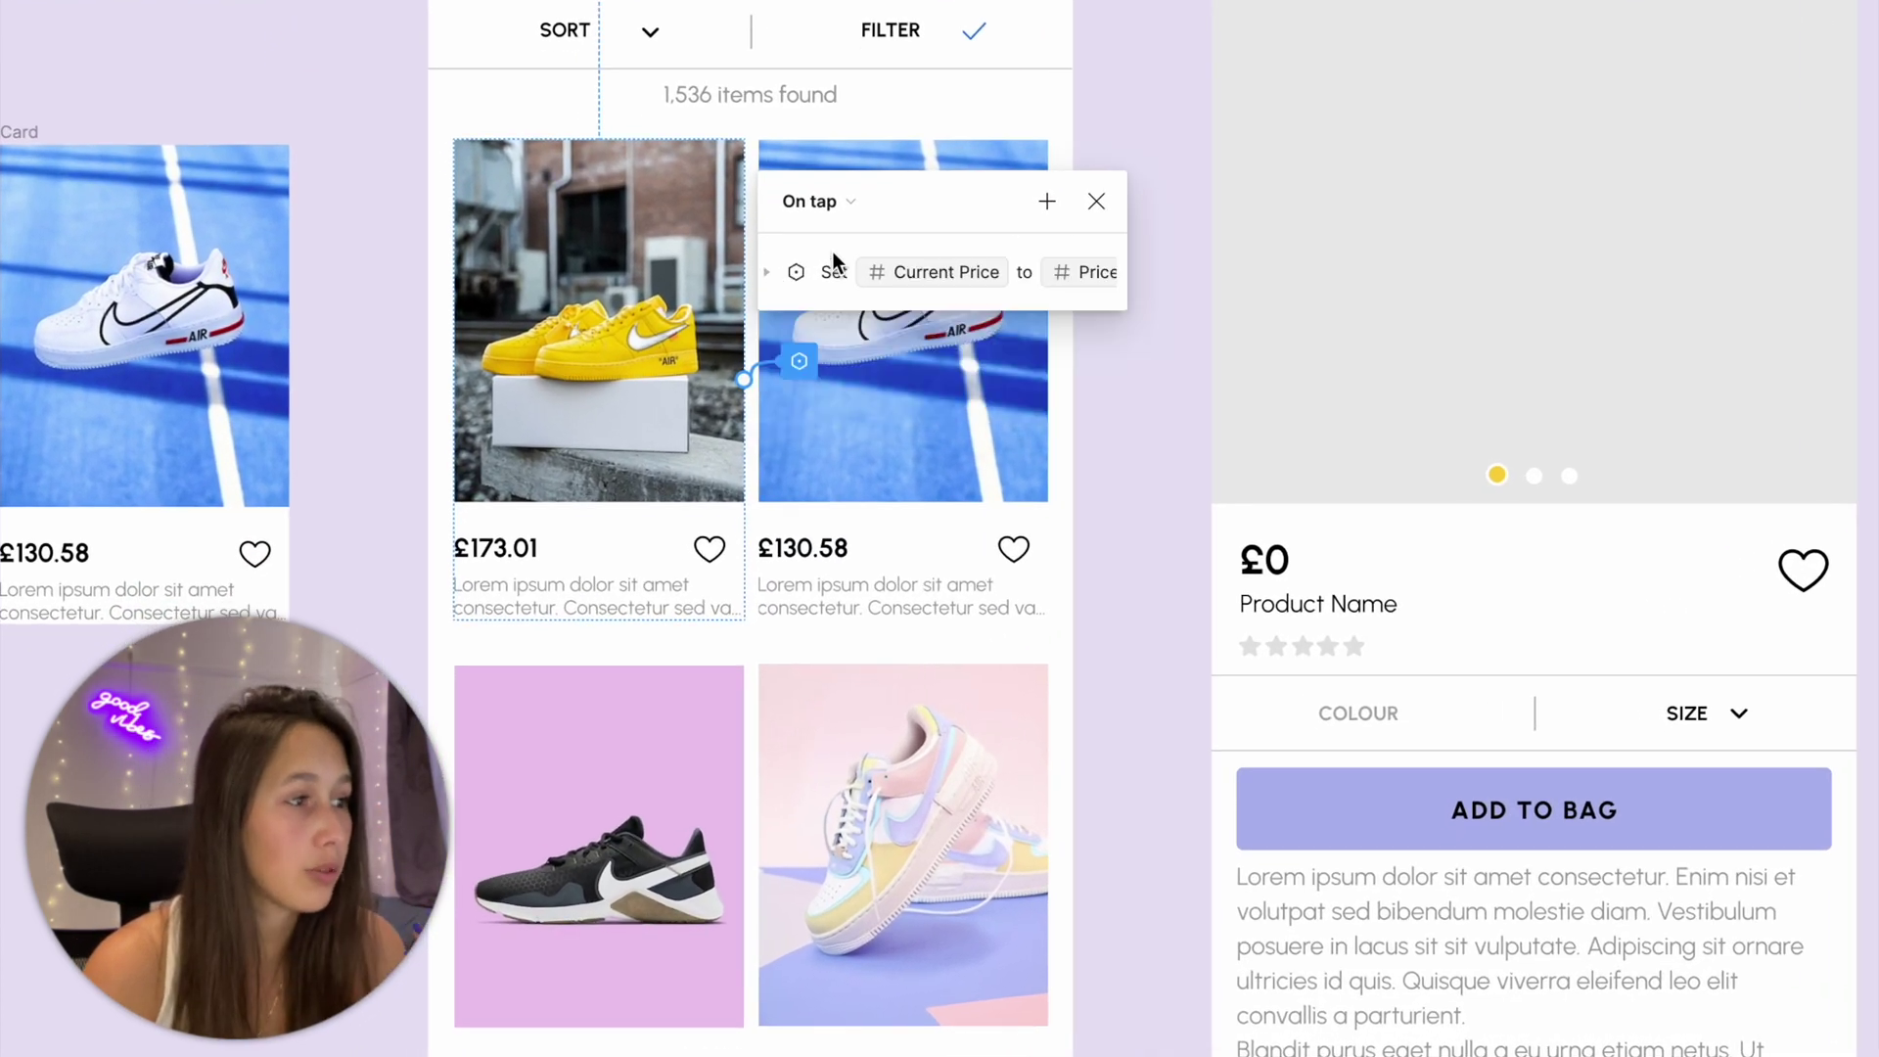
click(1045, 208)
click(1116, 354)
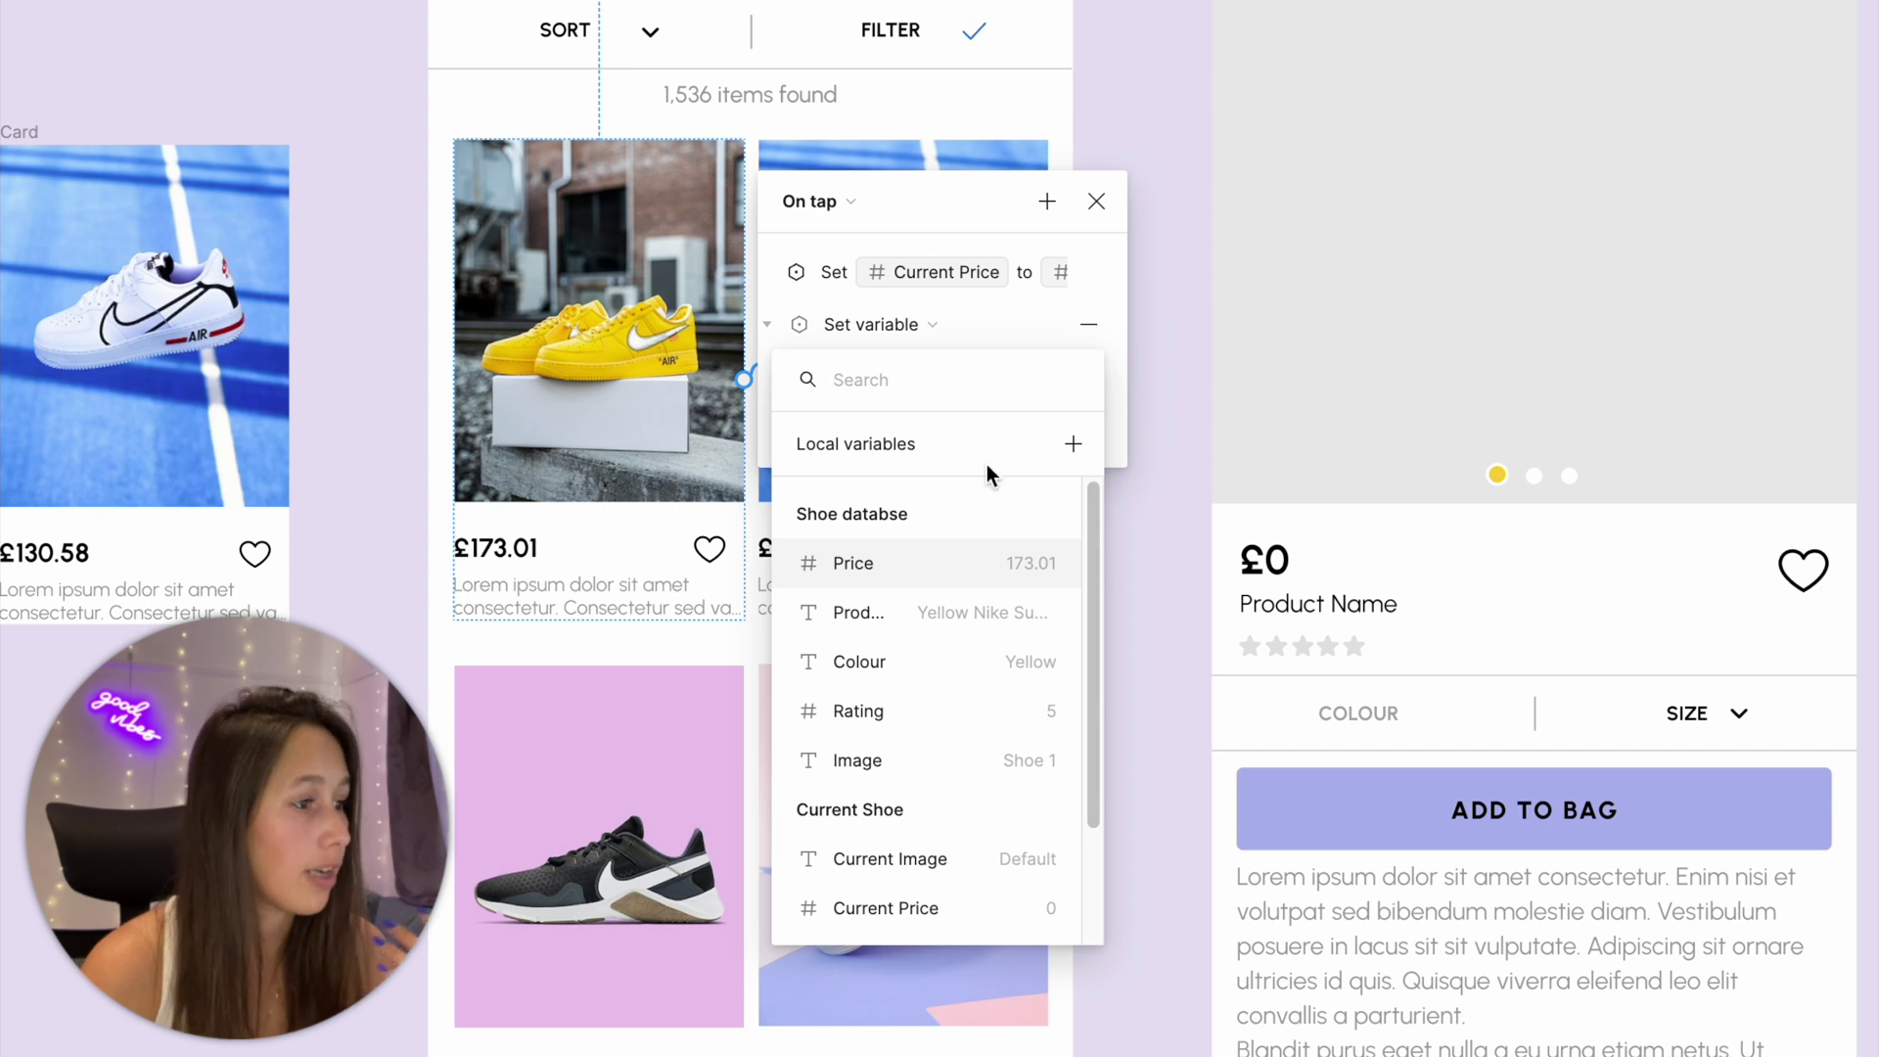
click(949, 862)
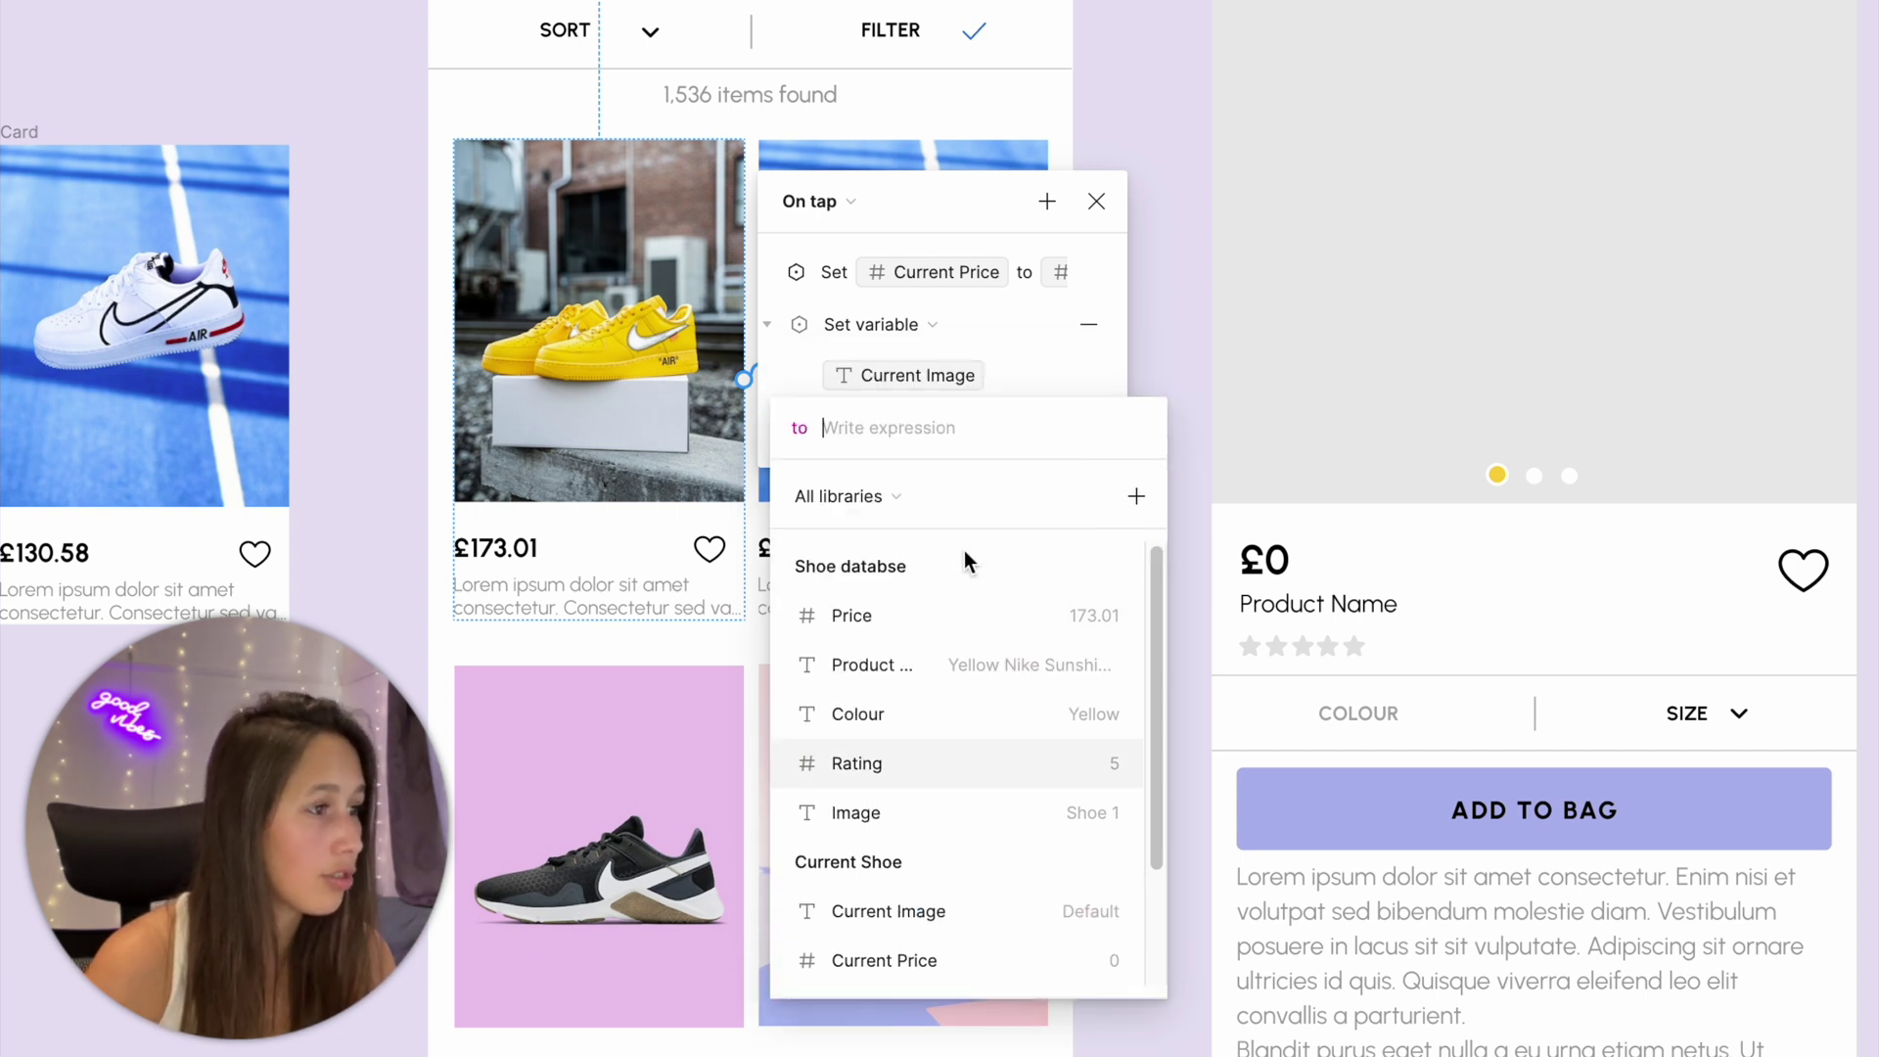
click(881, 811)
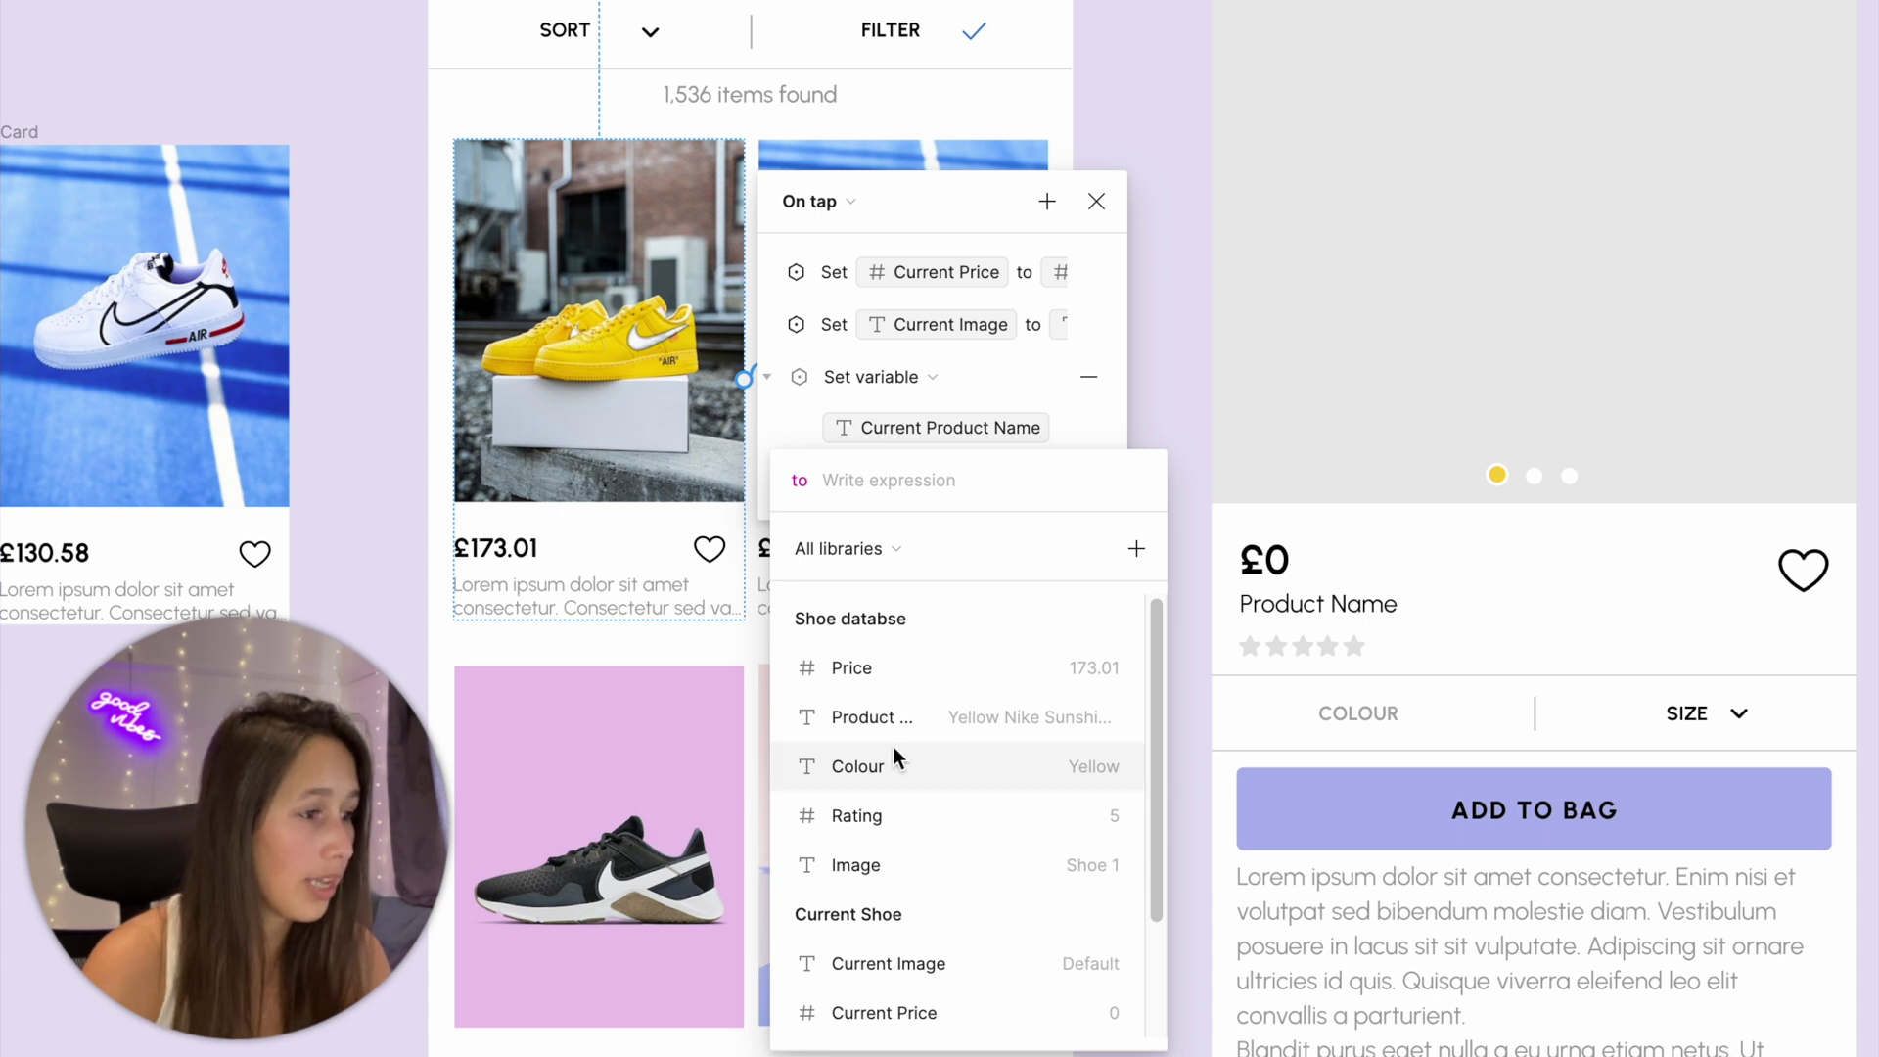
Add actions to the yellow shoe card's tap interaction setting Current Product Name to Product Name and Current Rating to Rating.
click(905, 716)
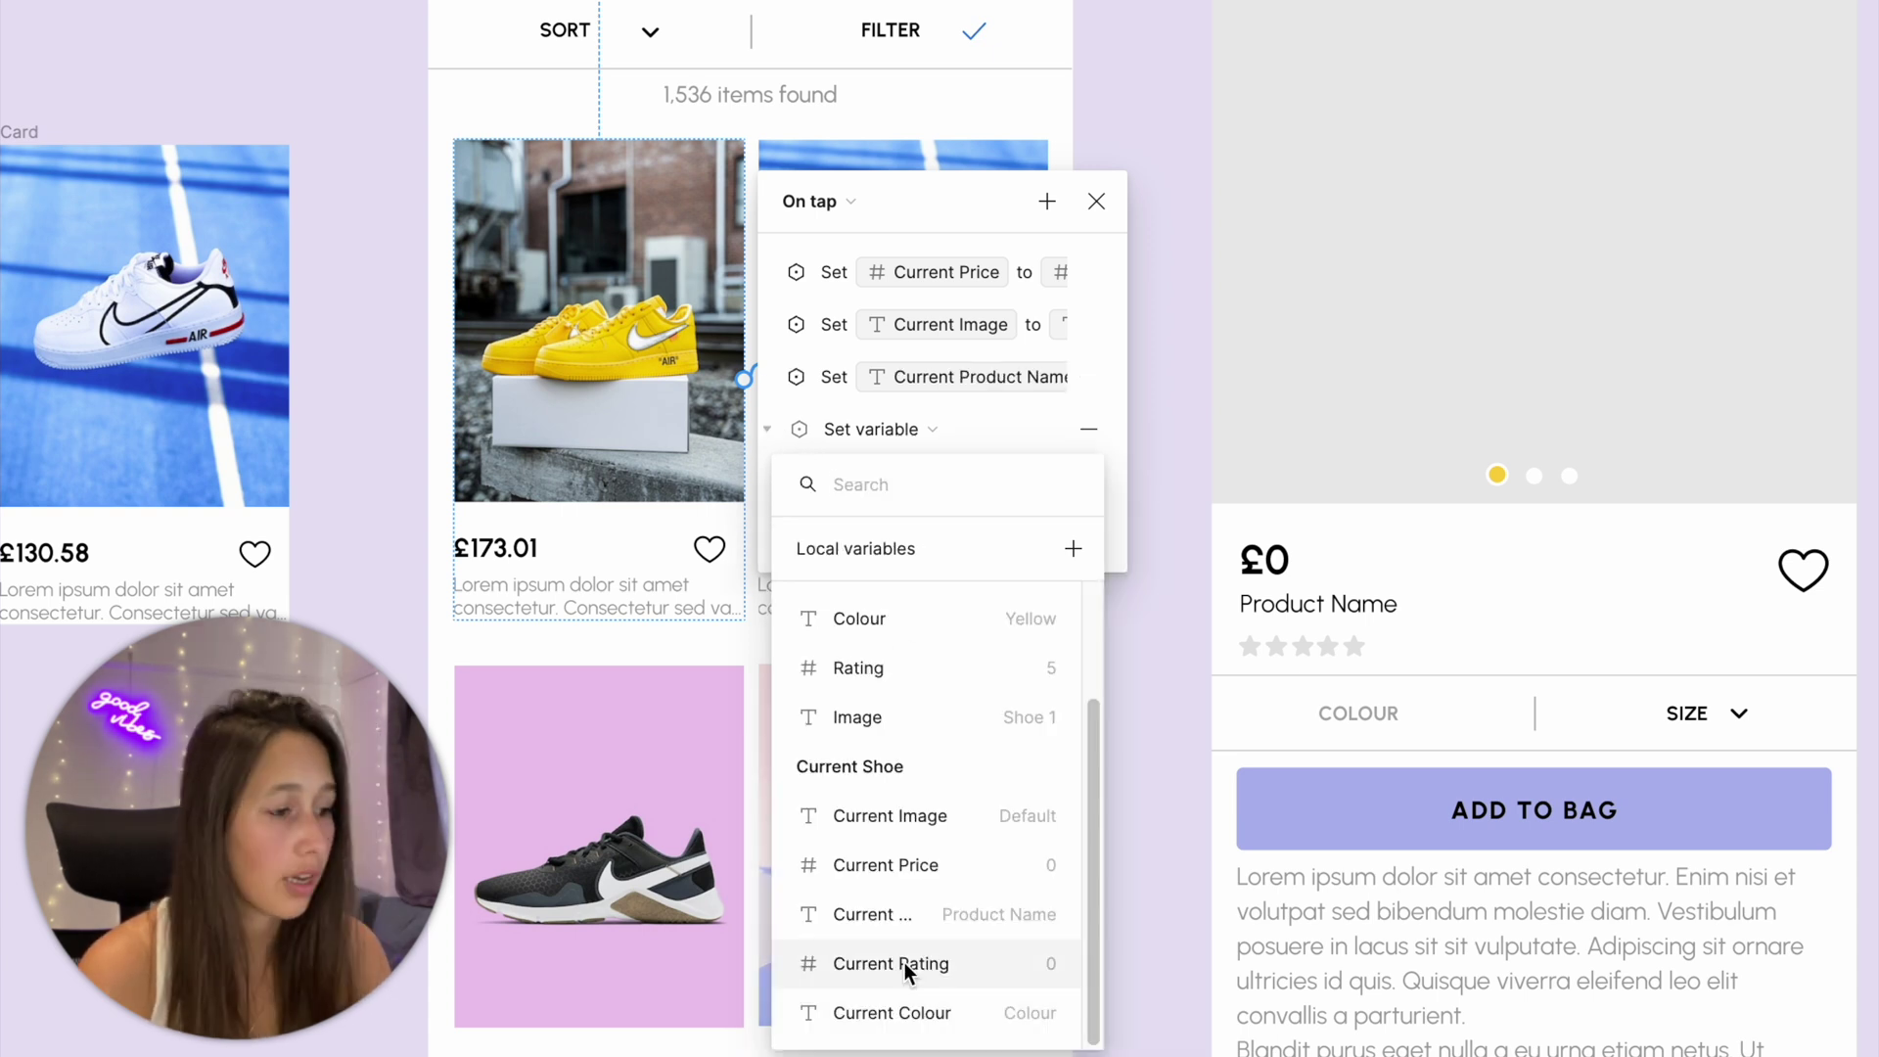
click(902, 962)
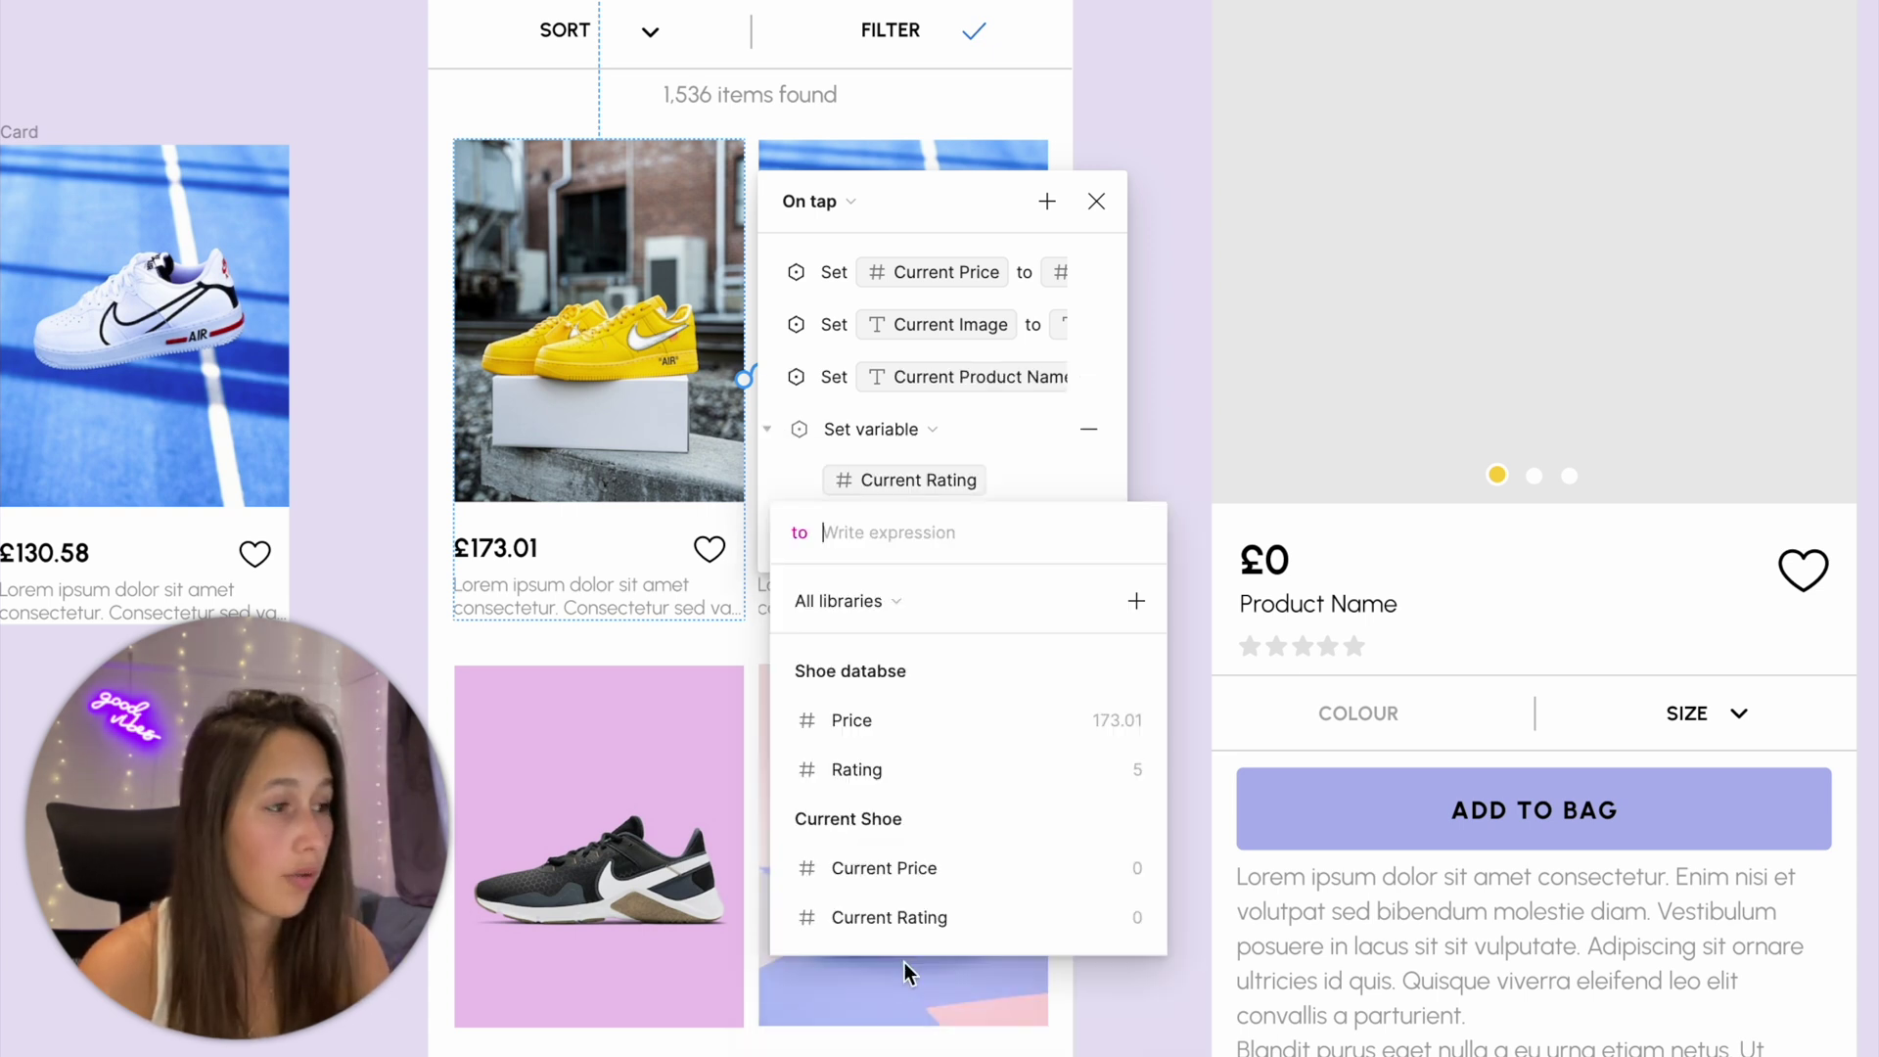
click(894, 772)
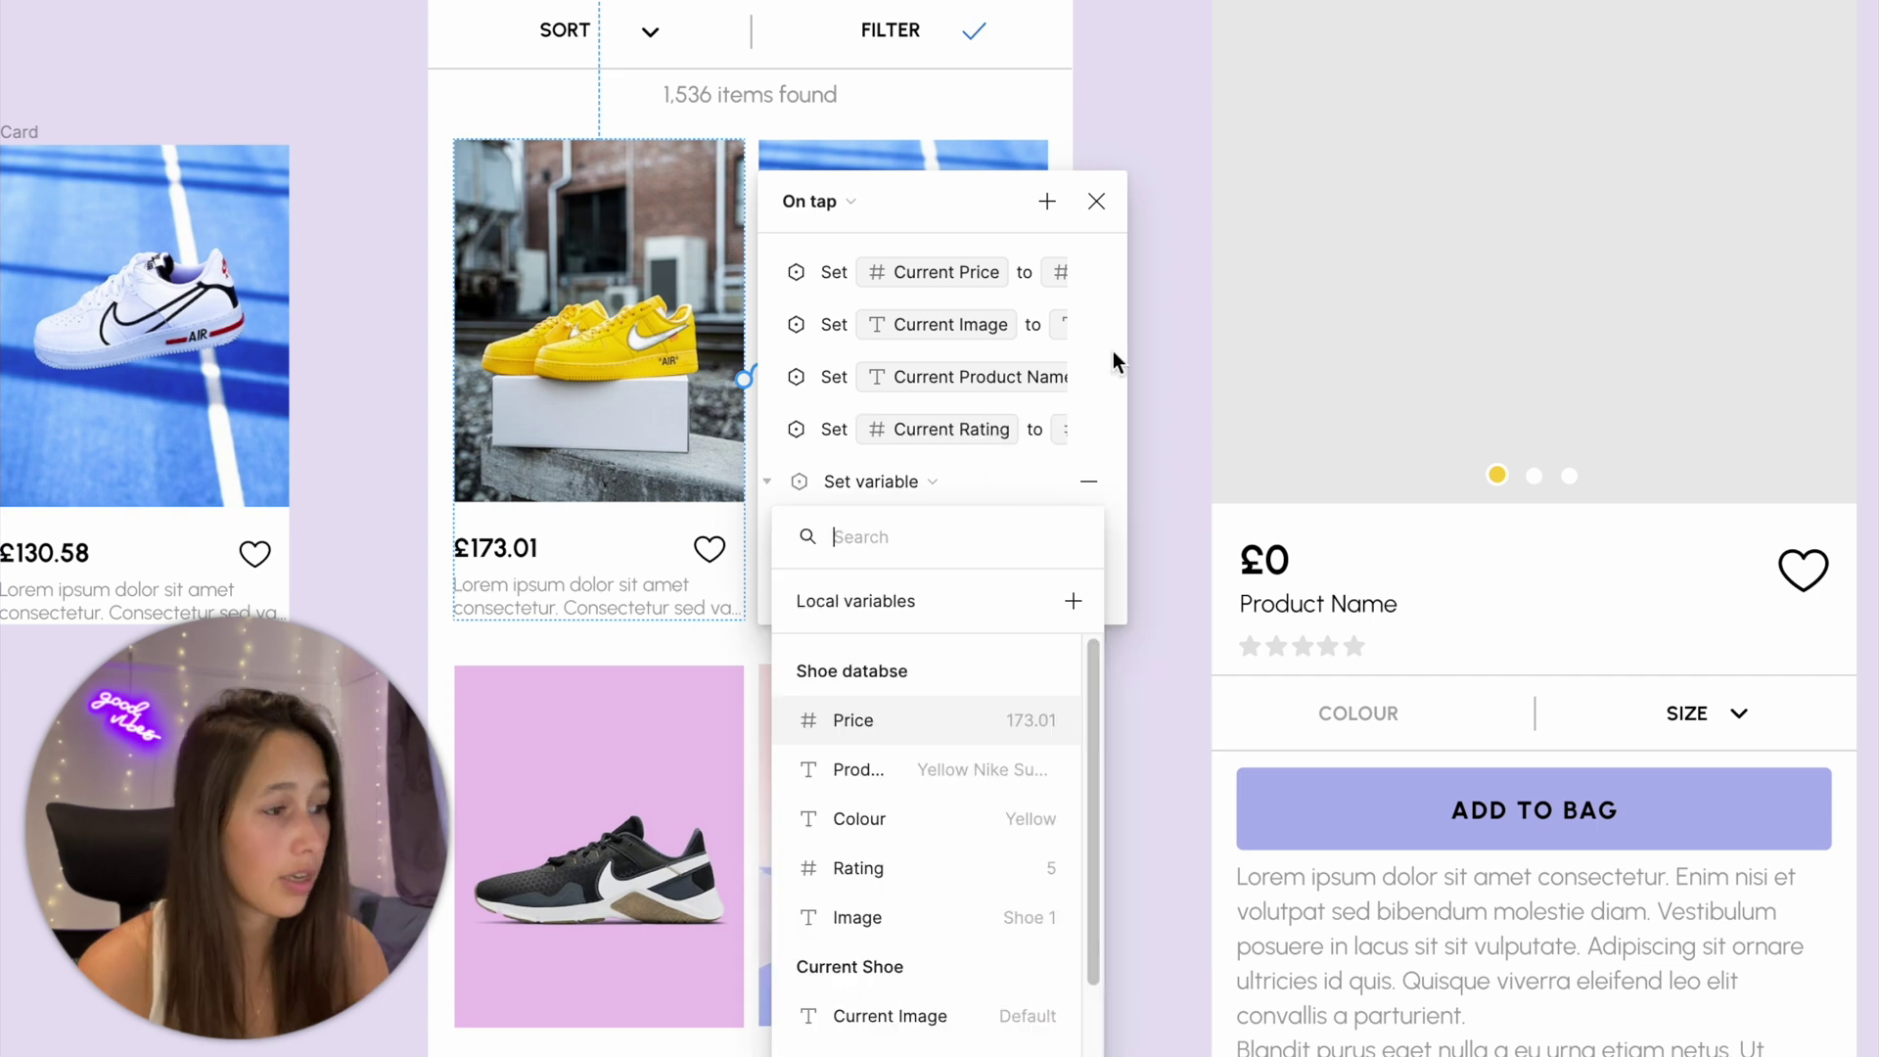
Complete the fifth Set variable action on the yellow shoe card's tap interaction so Current Colour is set to Colour.
scroll(930, 842, down, 2)
click(900, 1037)
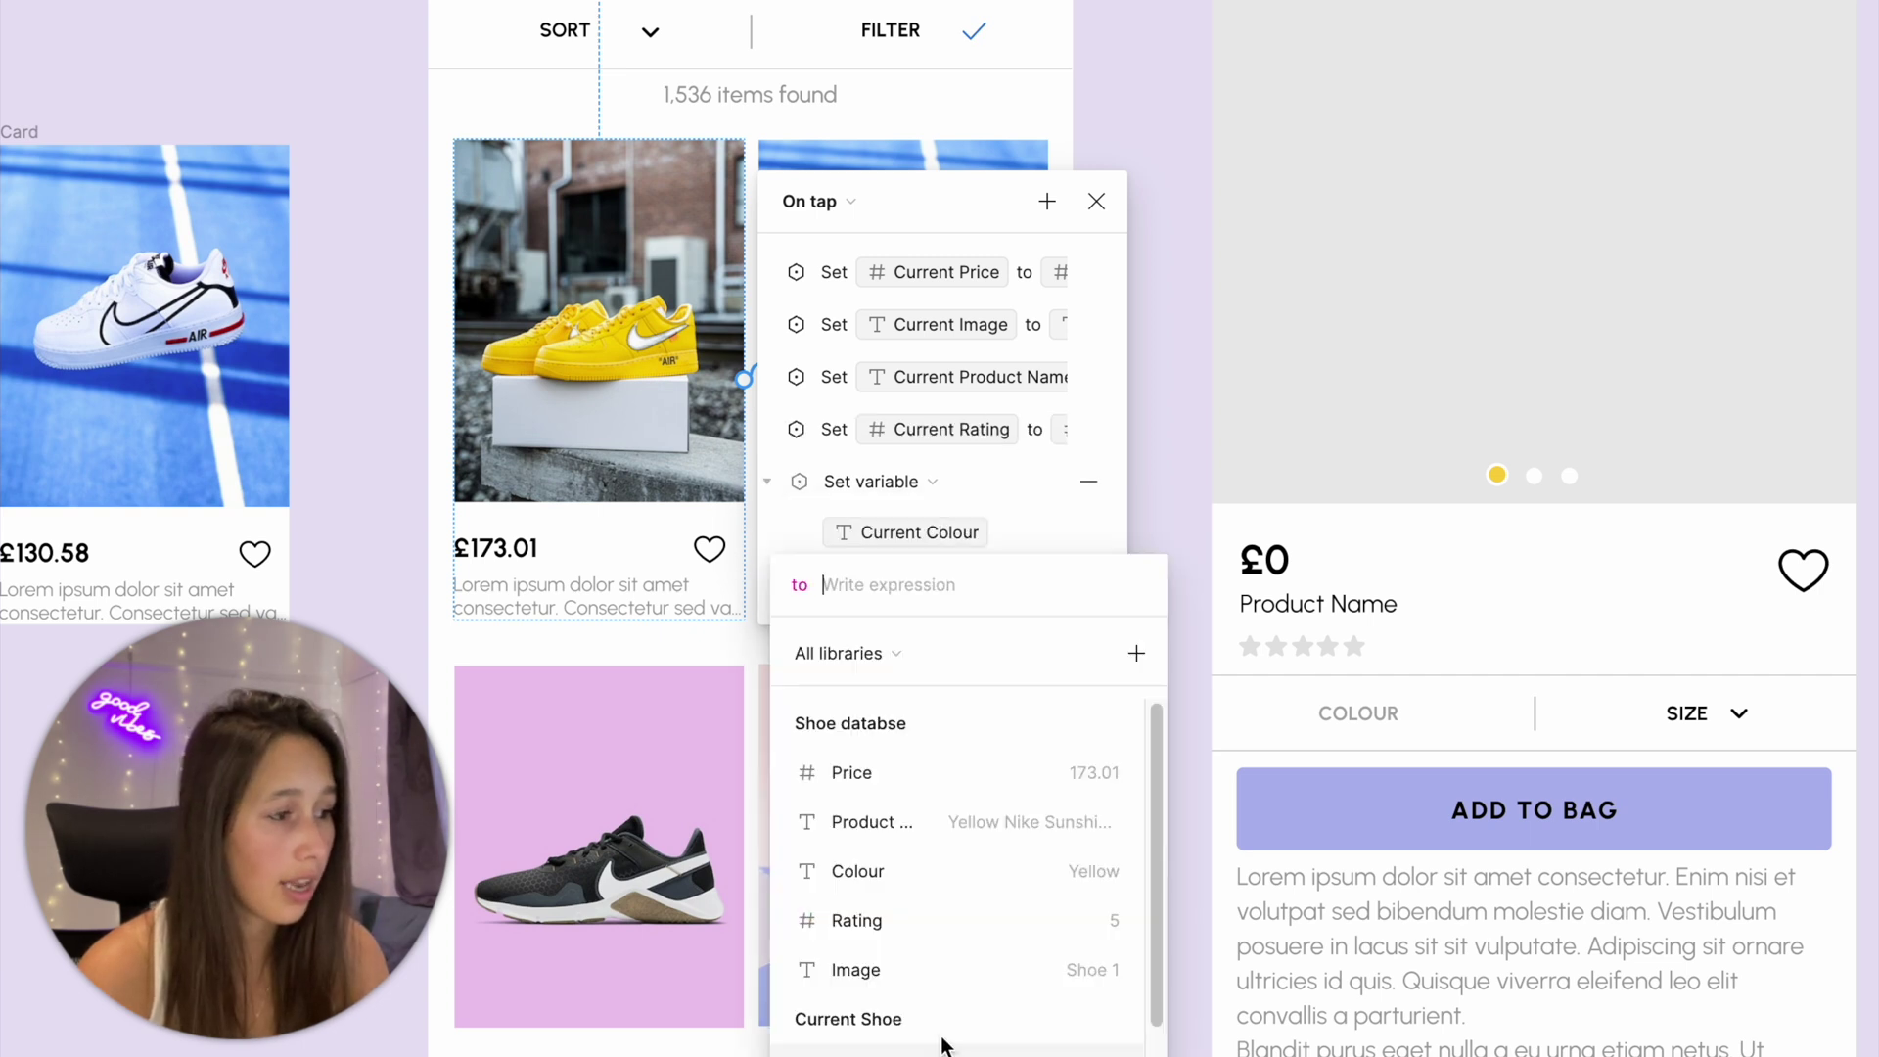
click(895, 879)
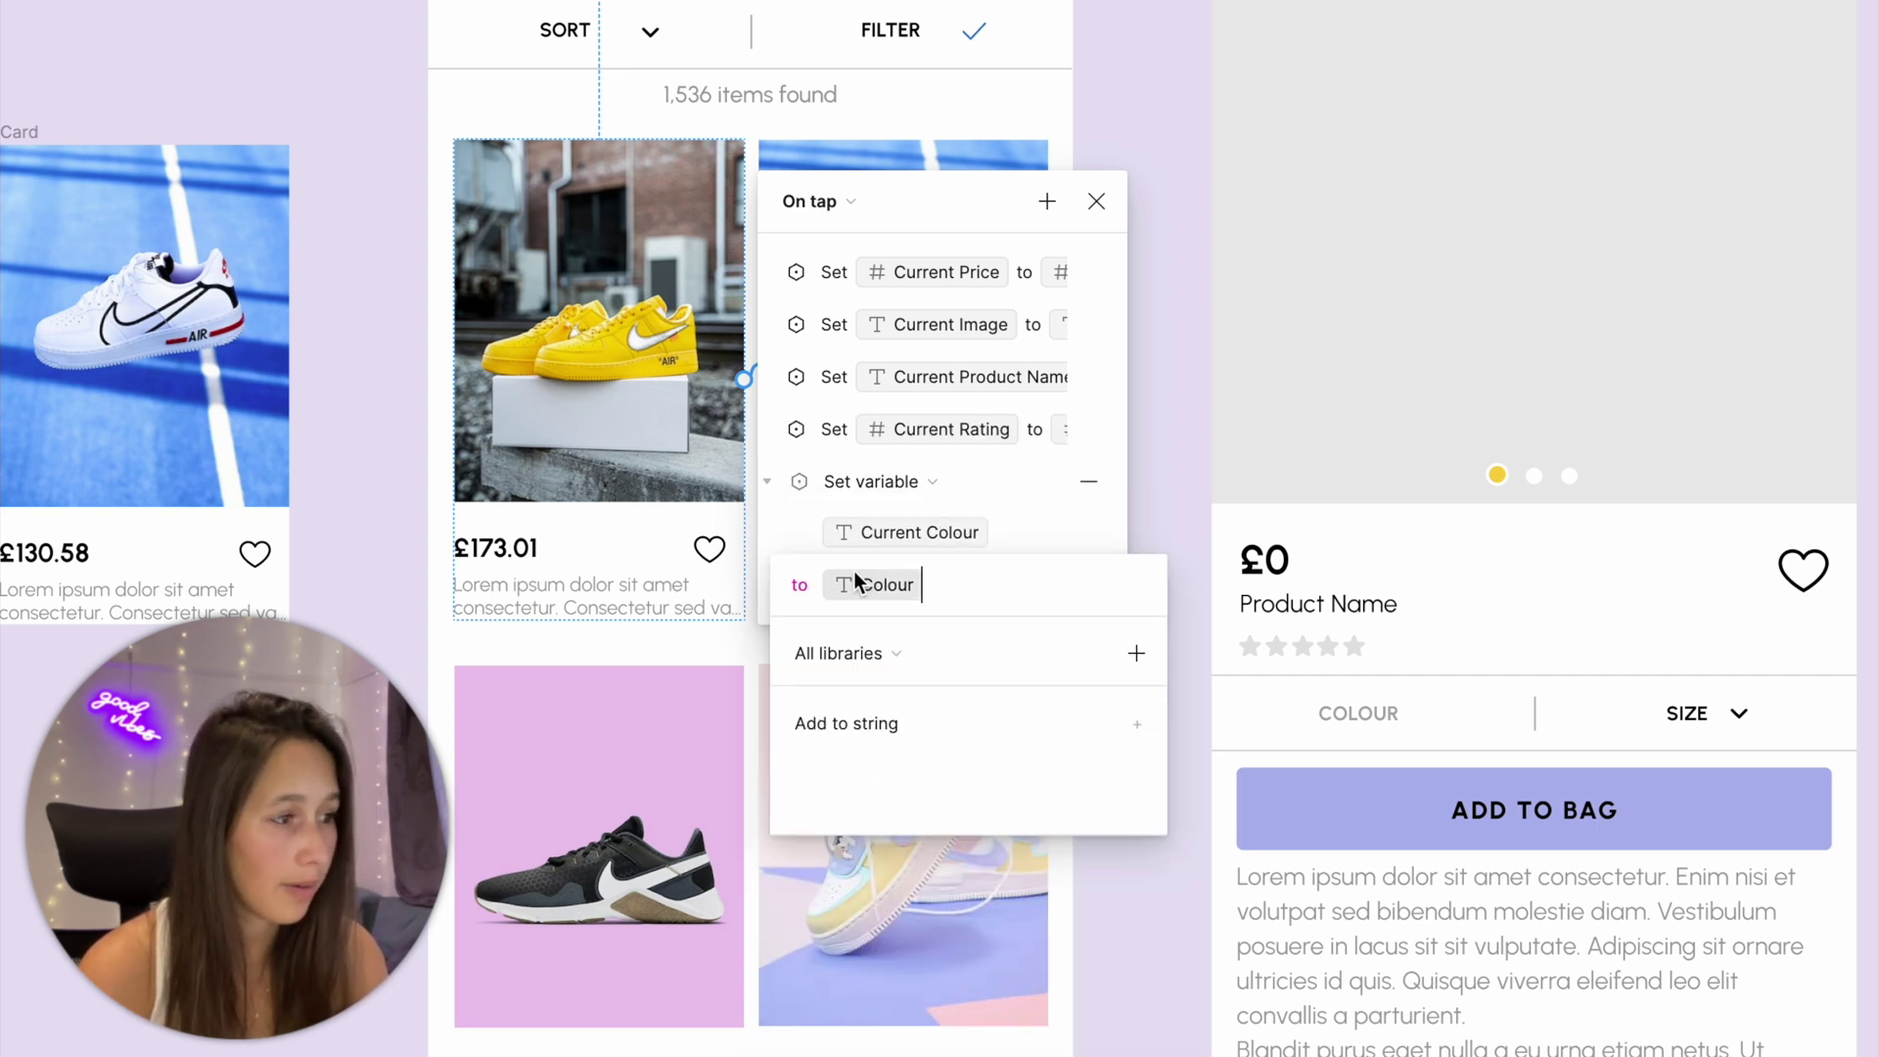
click(776, 478)
click(769, 479)
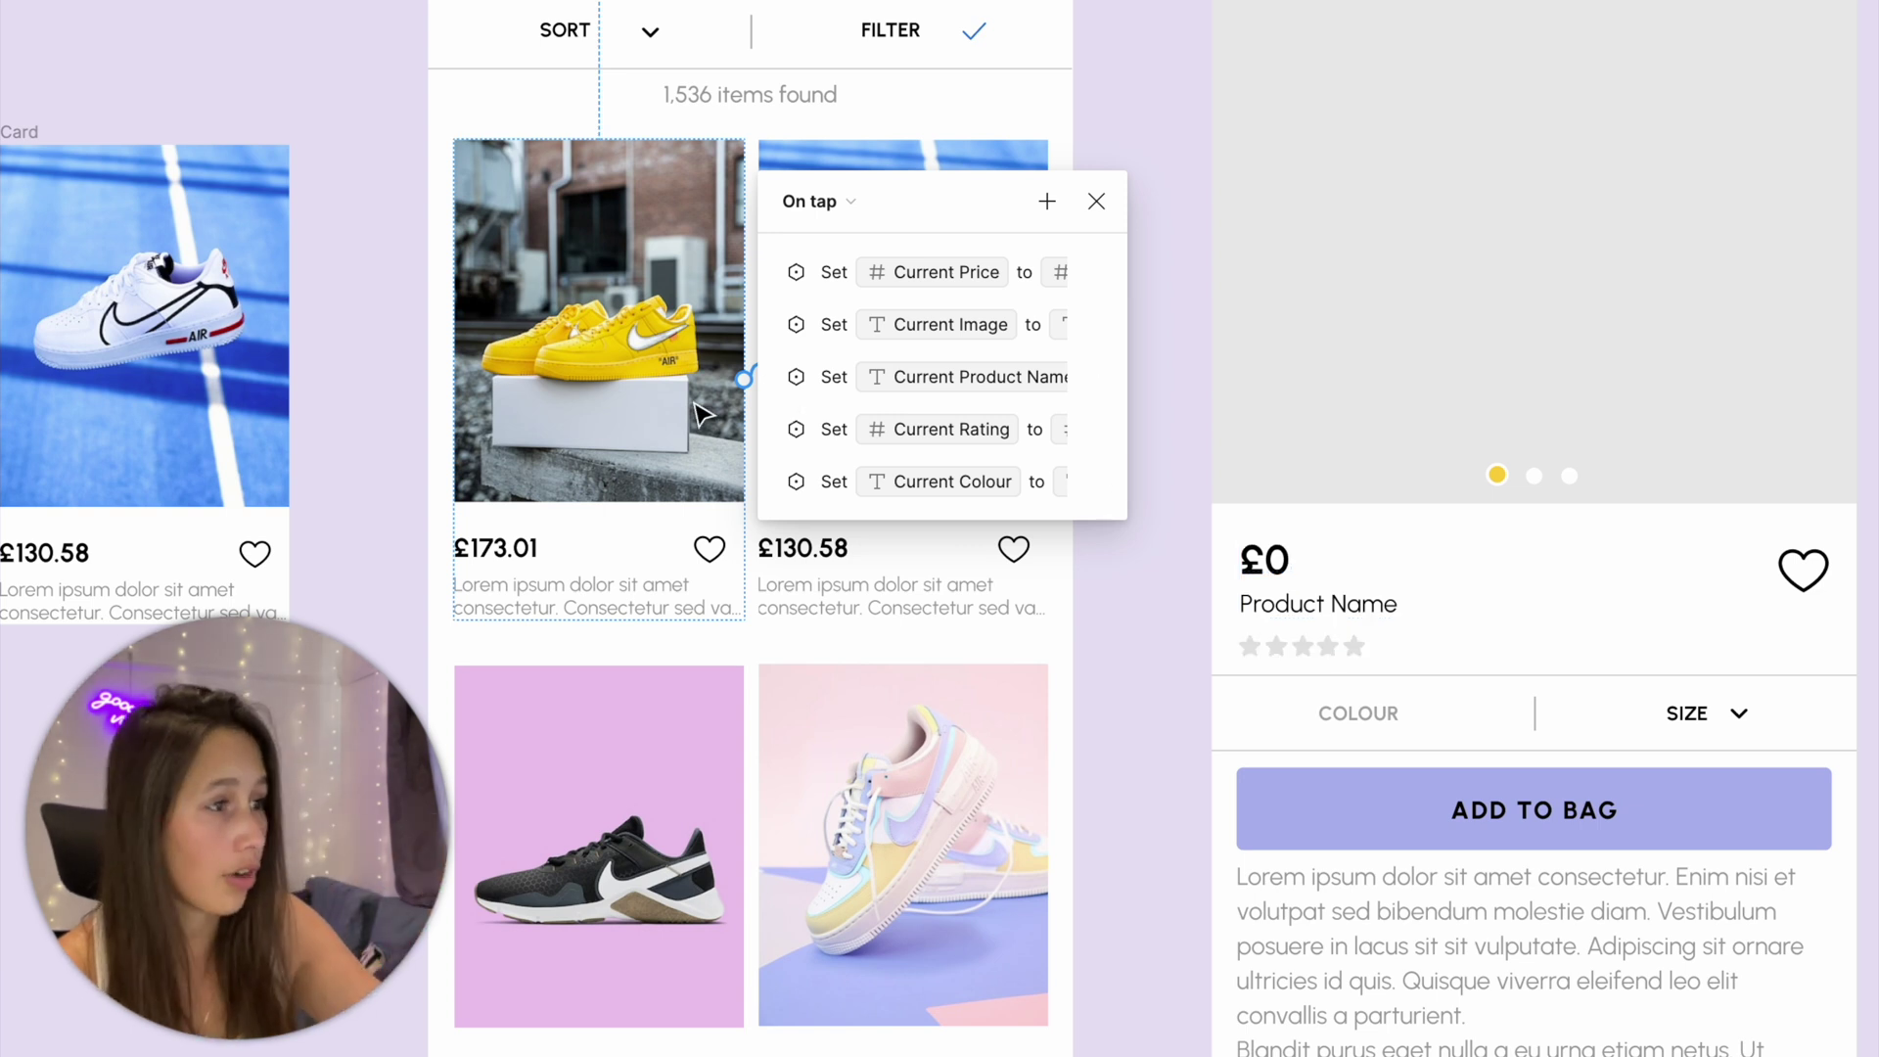
Add a Navigate to action to the yellow shoe card's tap interaction with Selected Shoe as its destination.
click(1043, 202)
click(1119, 274)
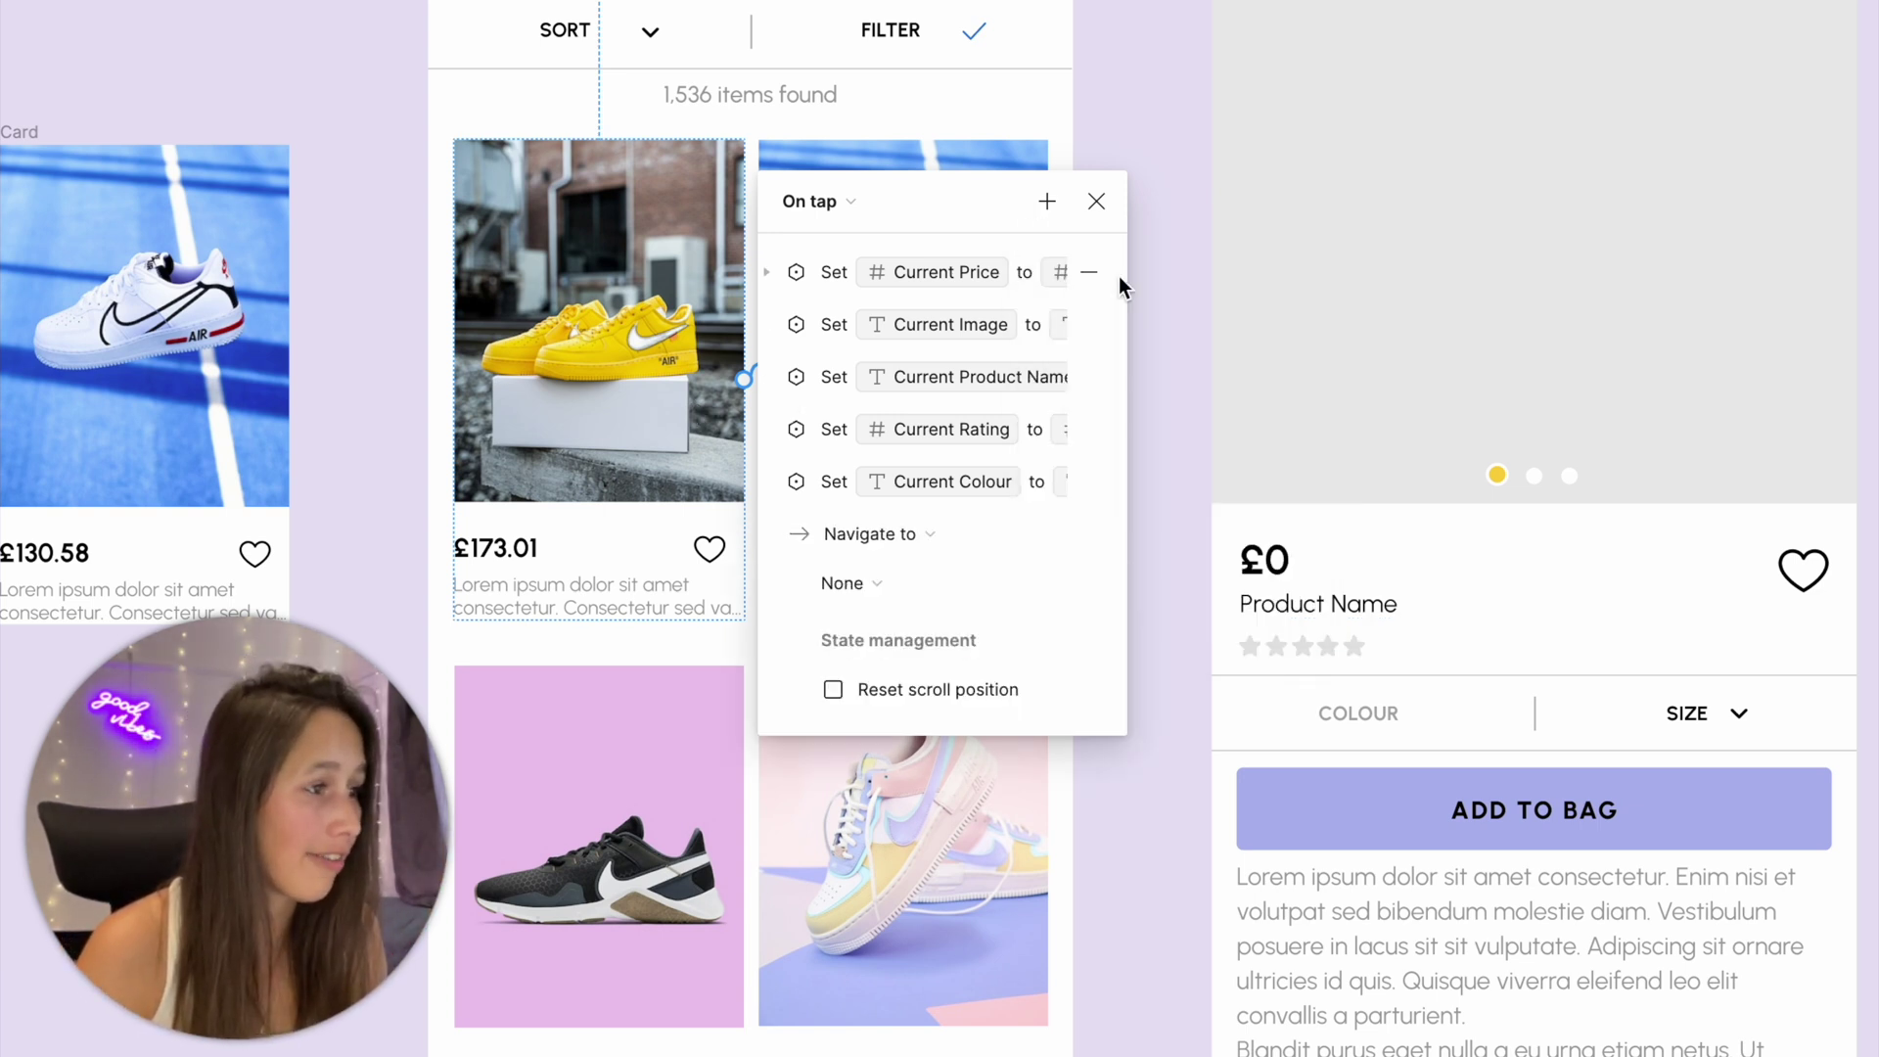
click(897, 585)
click(930, 632)
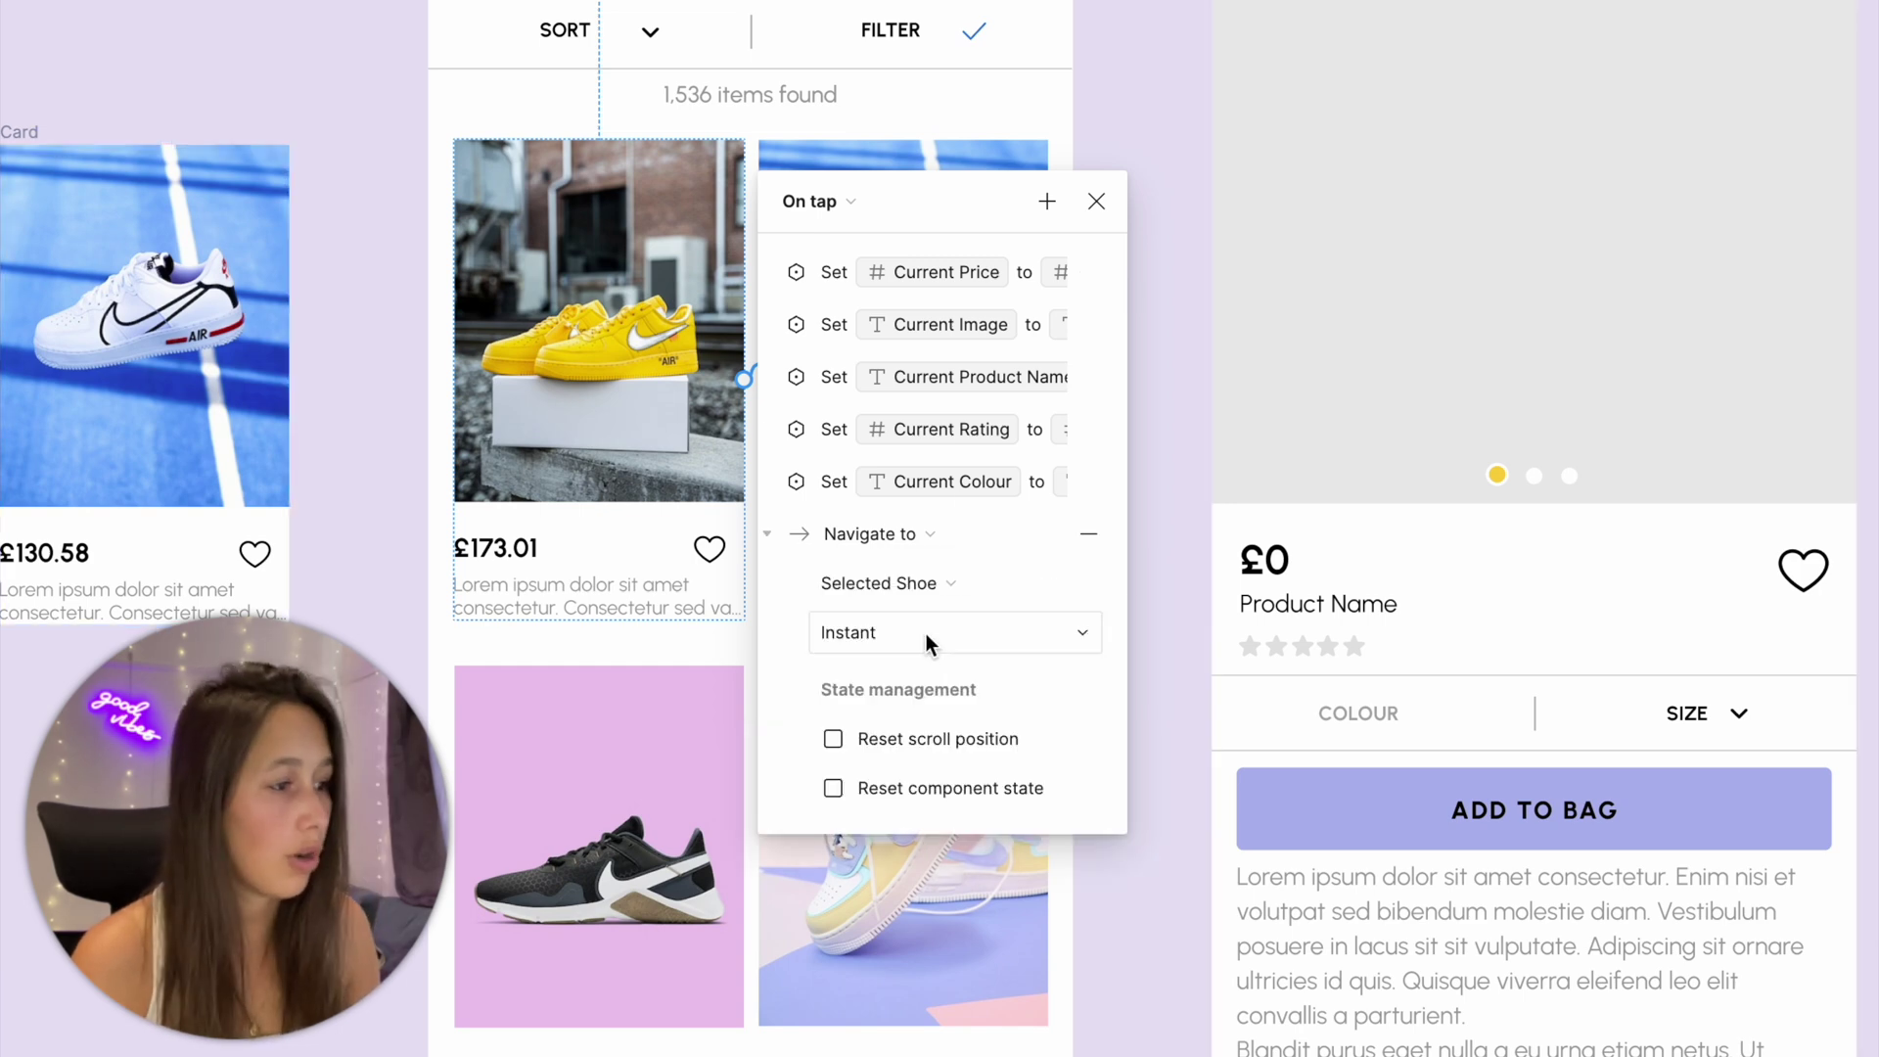
click(926, 632)
click(928, 658)
click(1166, 200)
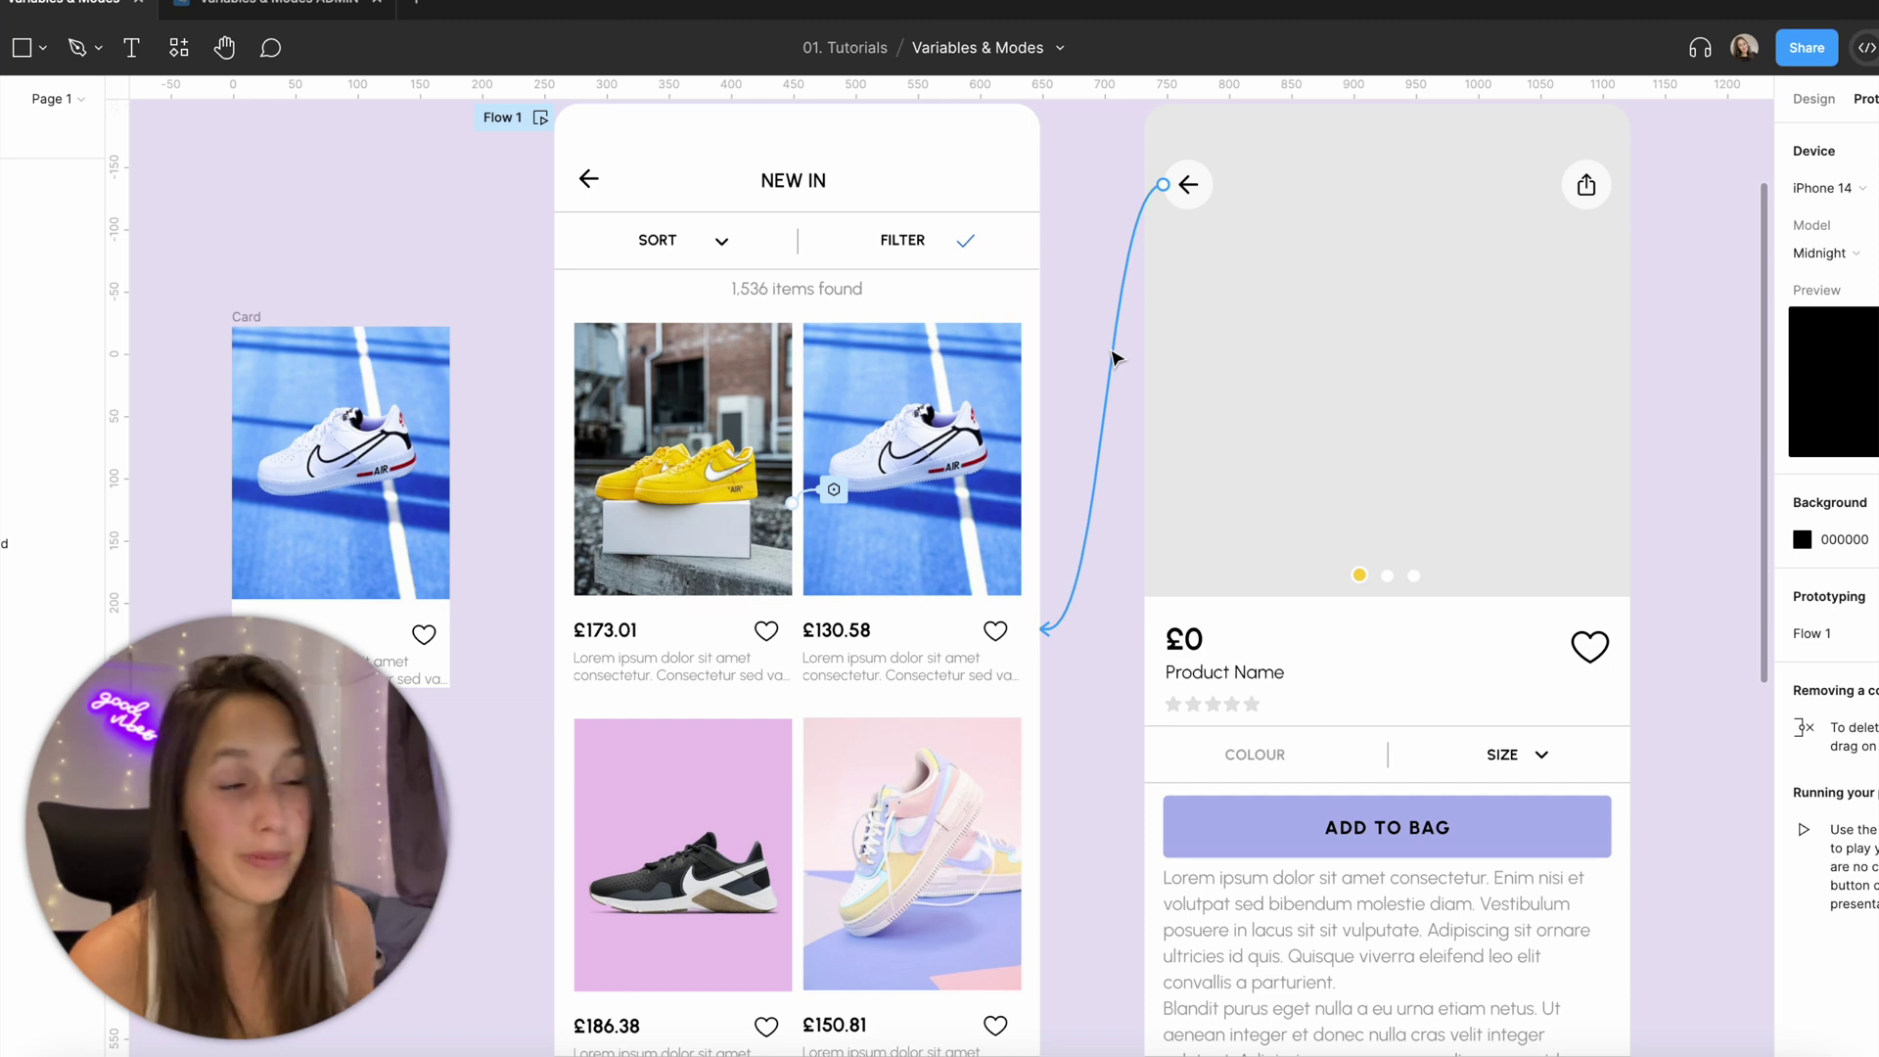
Preview the New In frame and test that tapping the yellow shoe card loads its details into Selected Shoe.
scroll(1041, 369, down, 5)
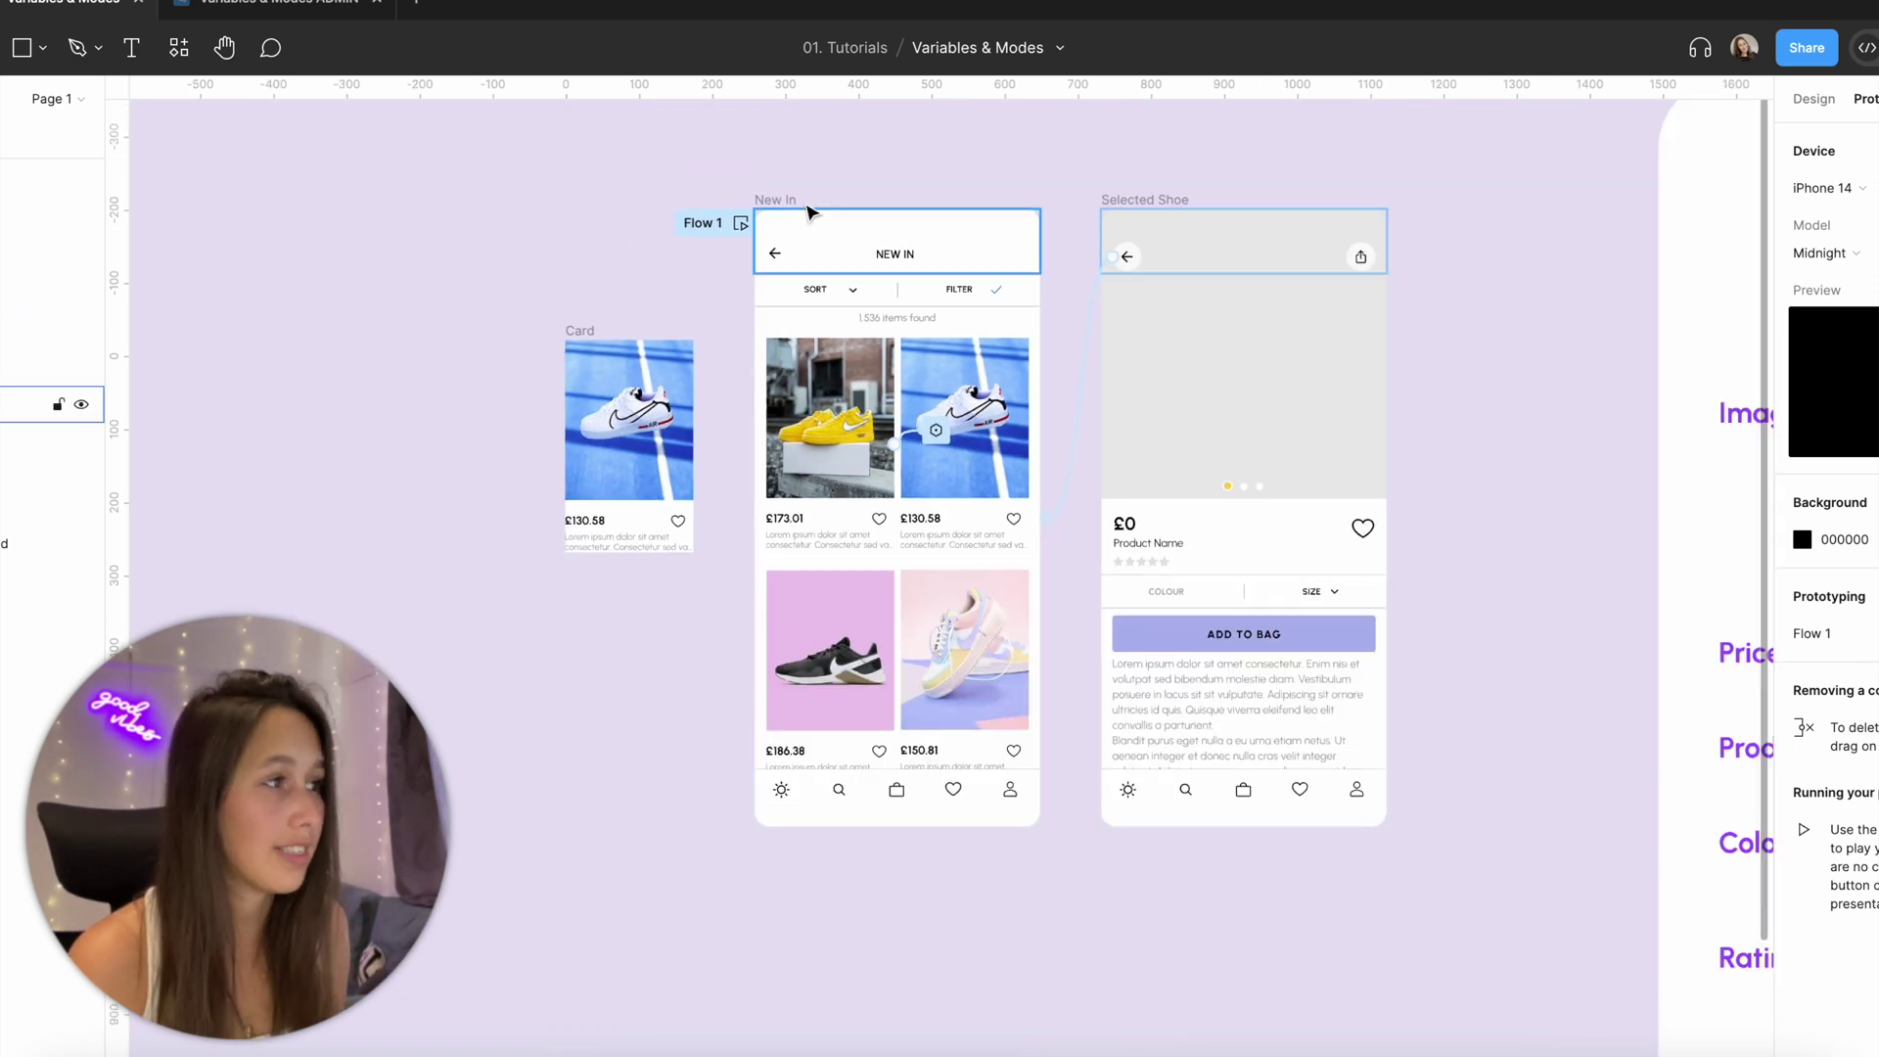
click(781, 200)
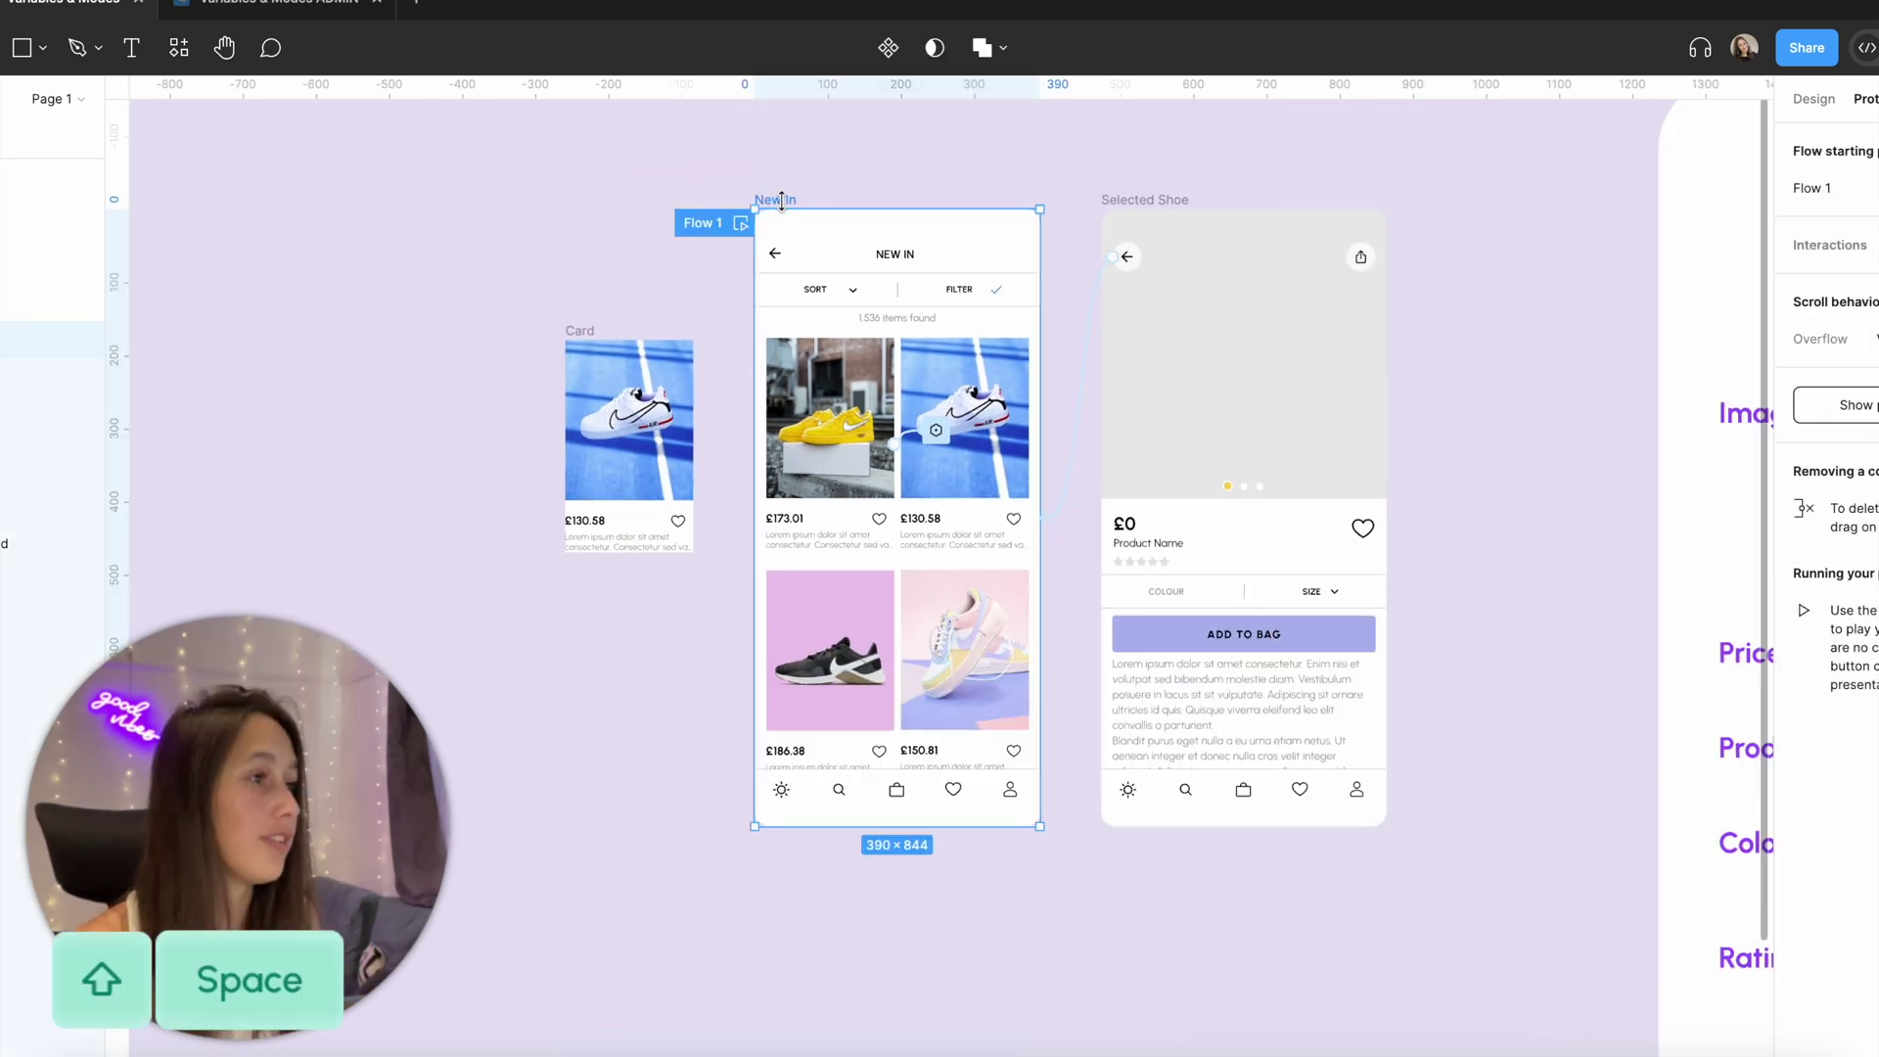
key(shift+space)
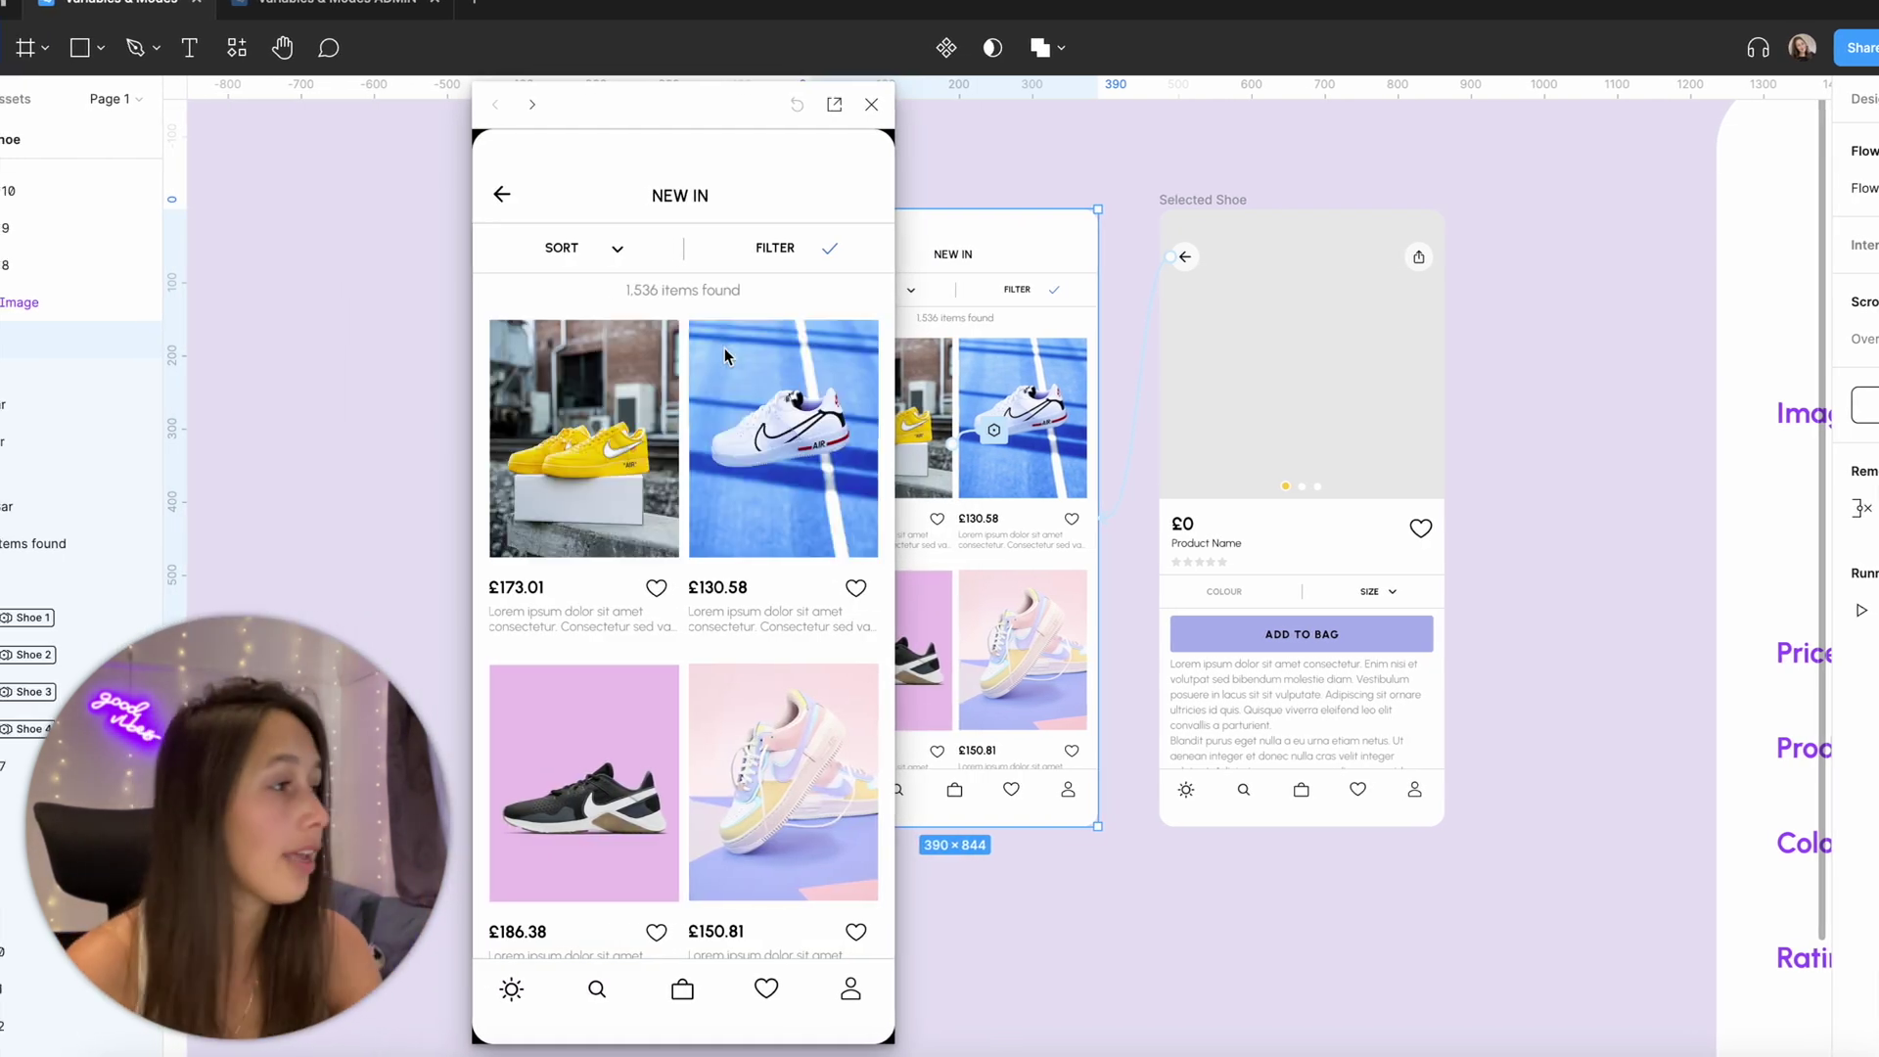
click(604, 409)
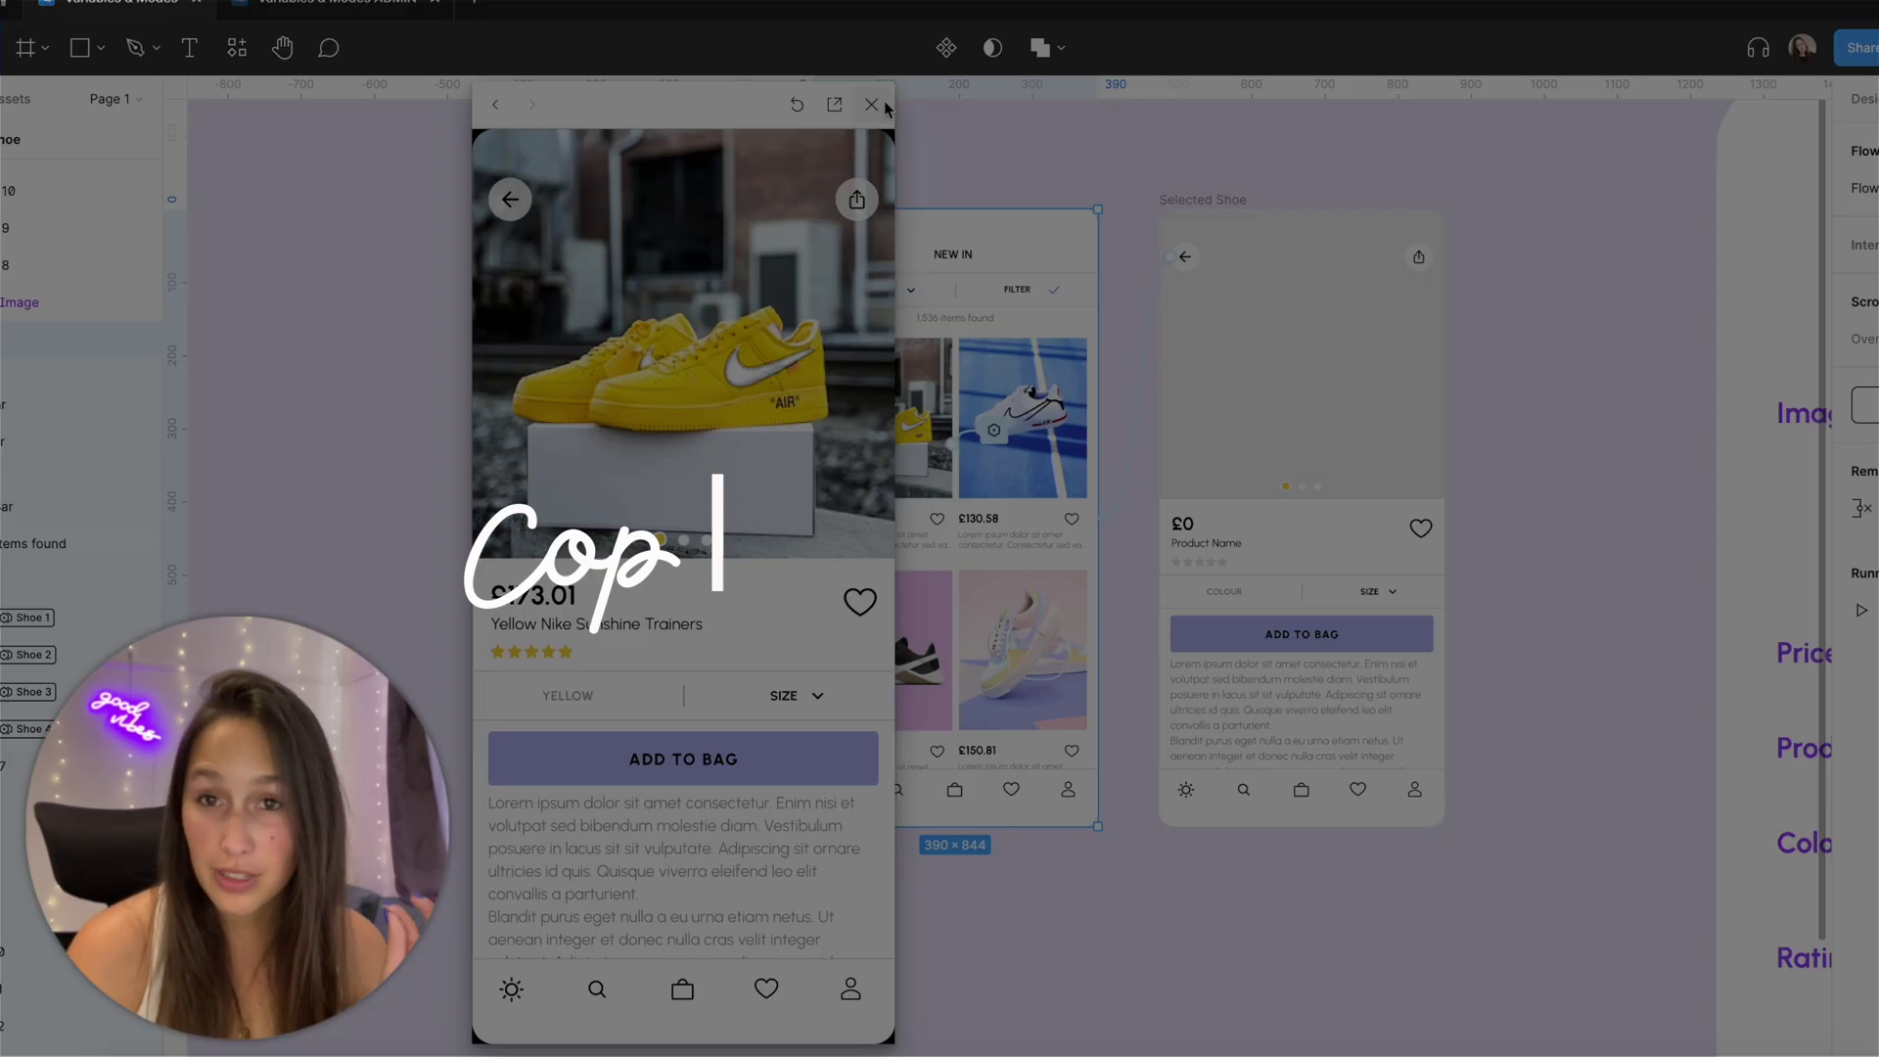
click(884, 102)
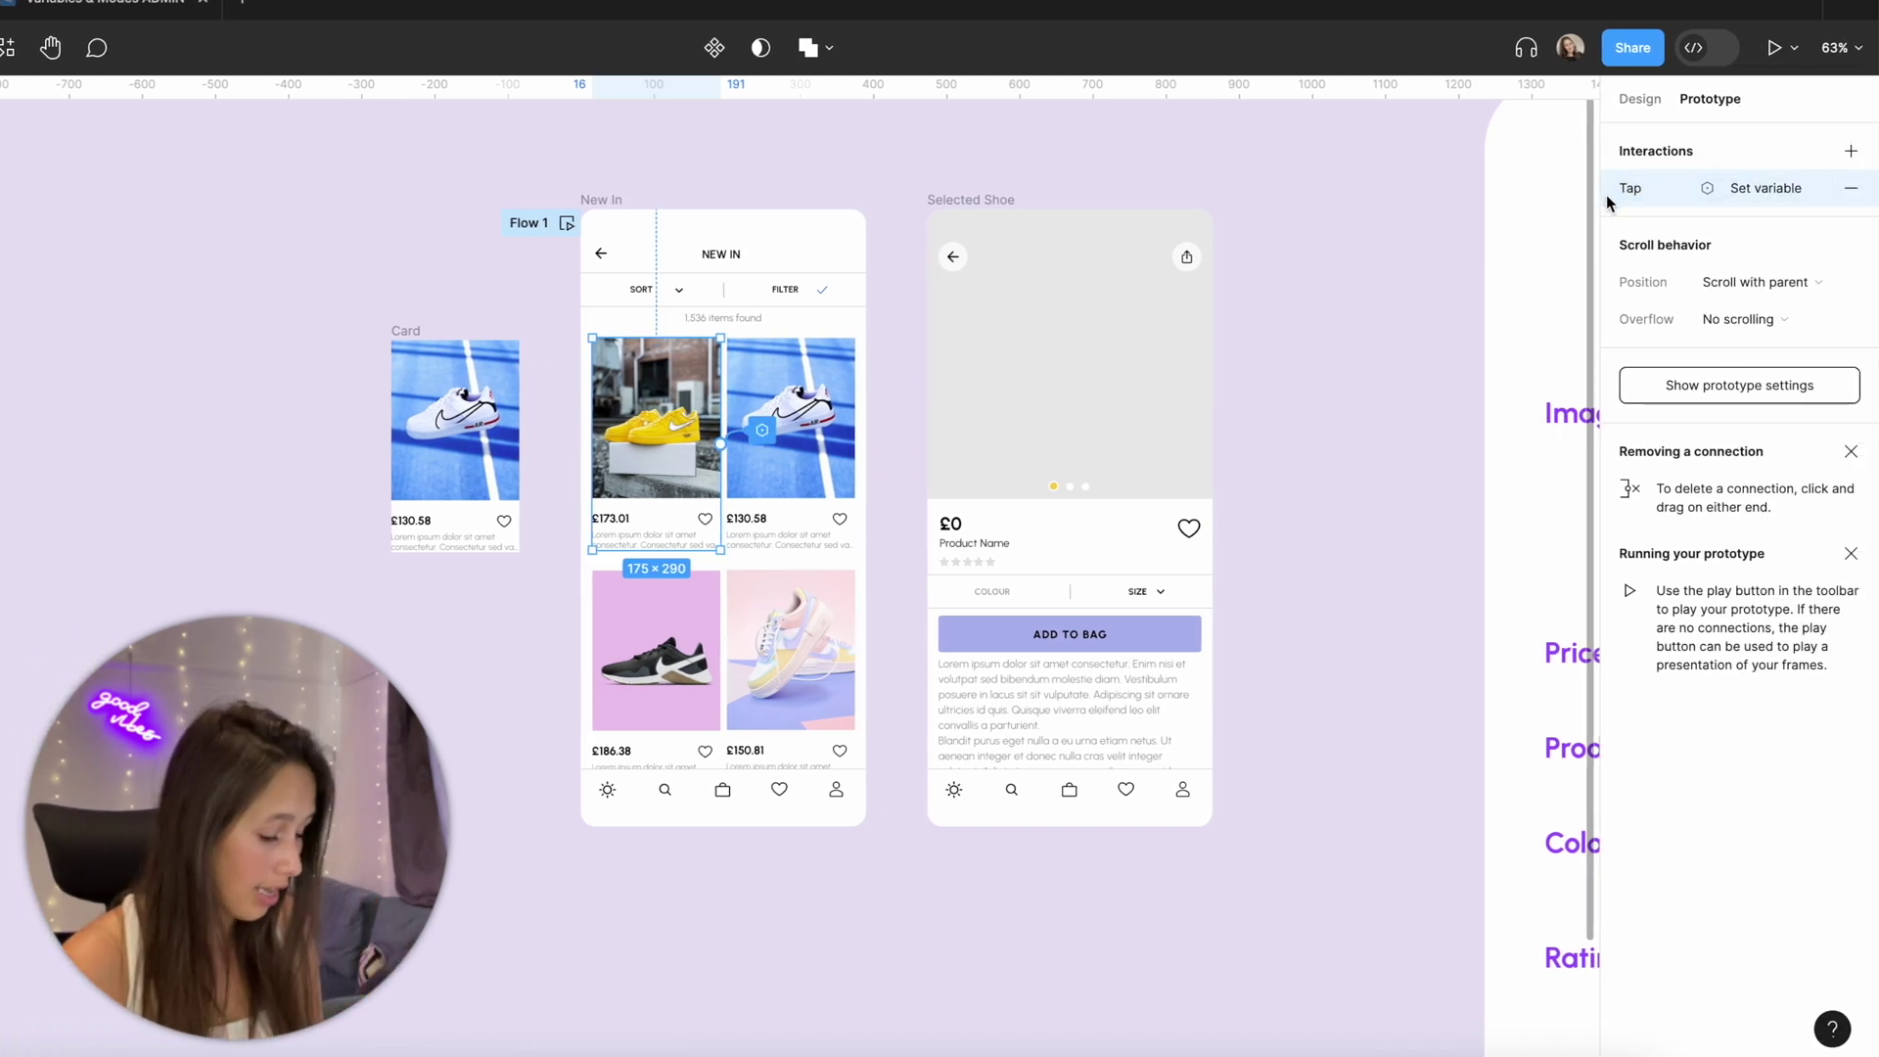
Copy the yellow shoe card's tap interaction onto the white, black and pastel shoe cards in New In.
key(super+c)
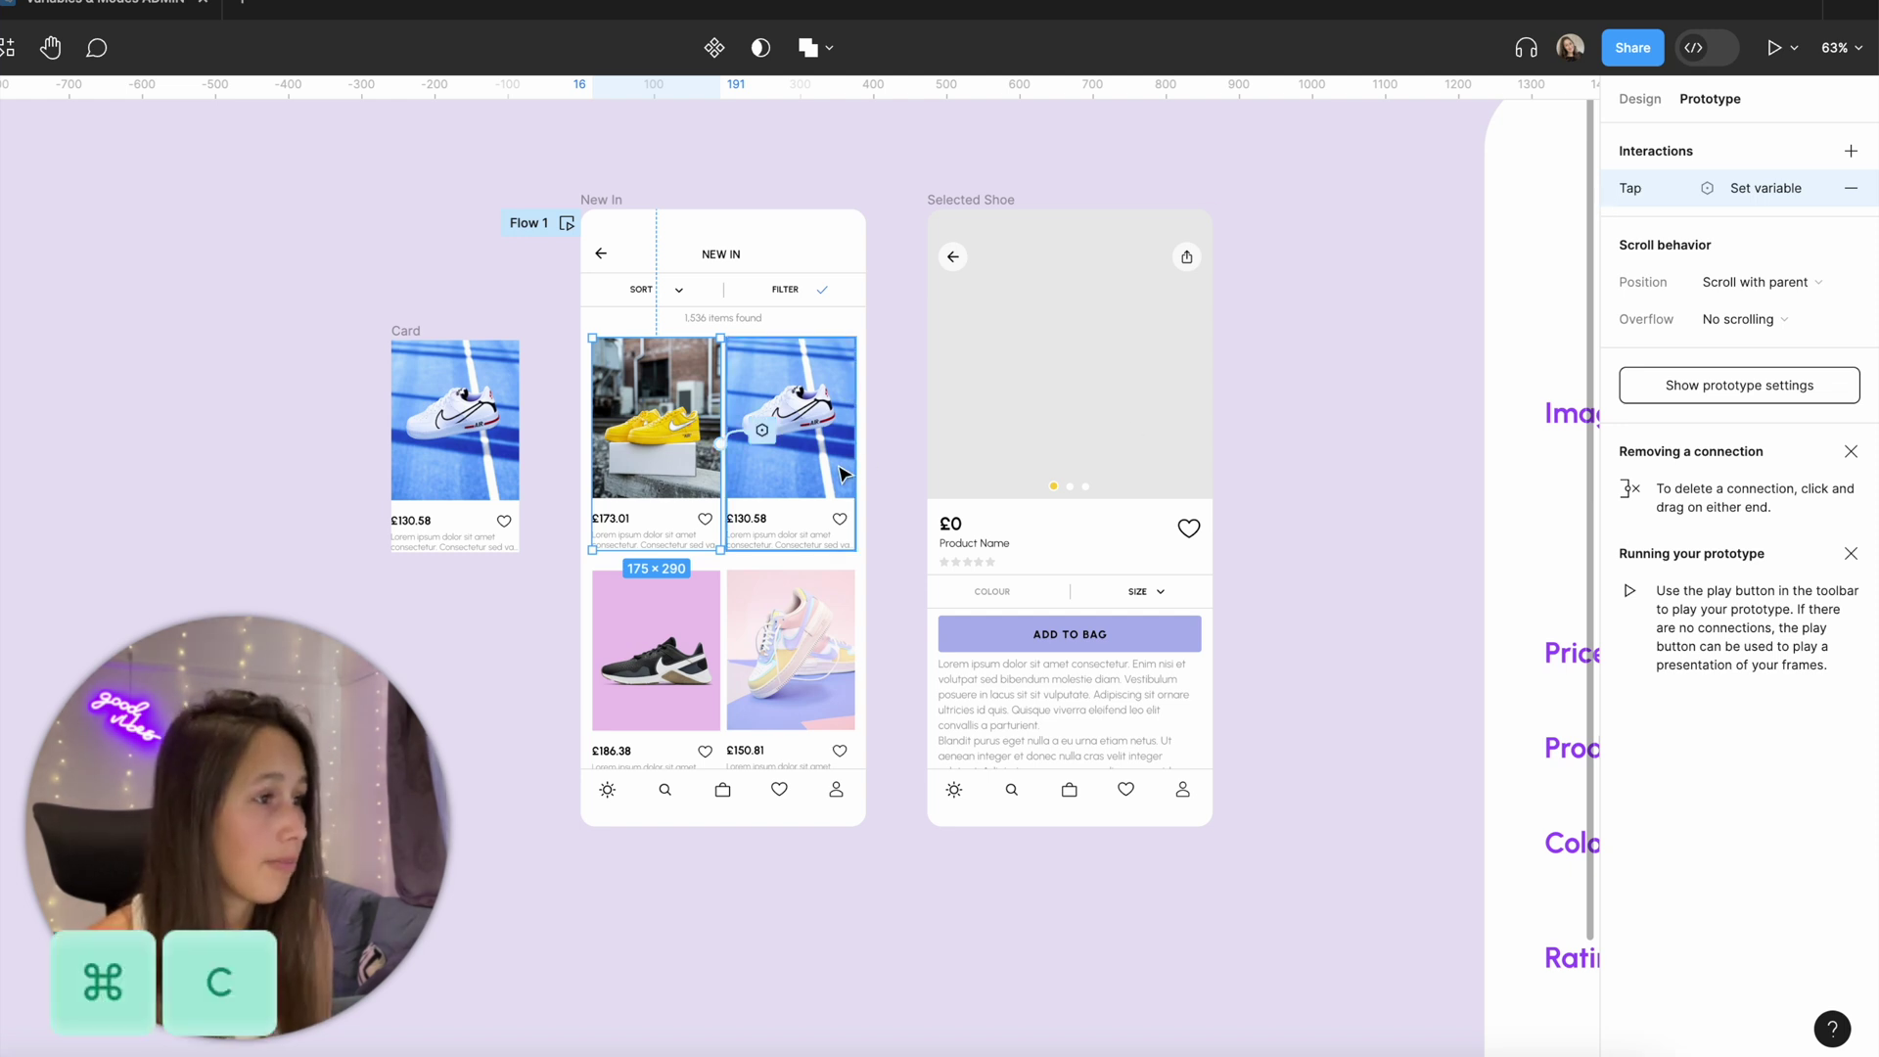
click(791, 440)
shift+click(692, 649)
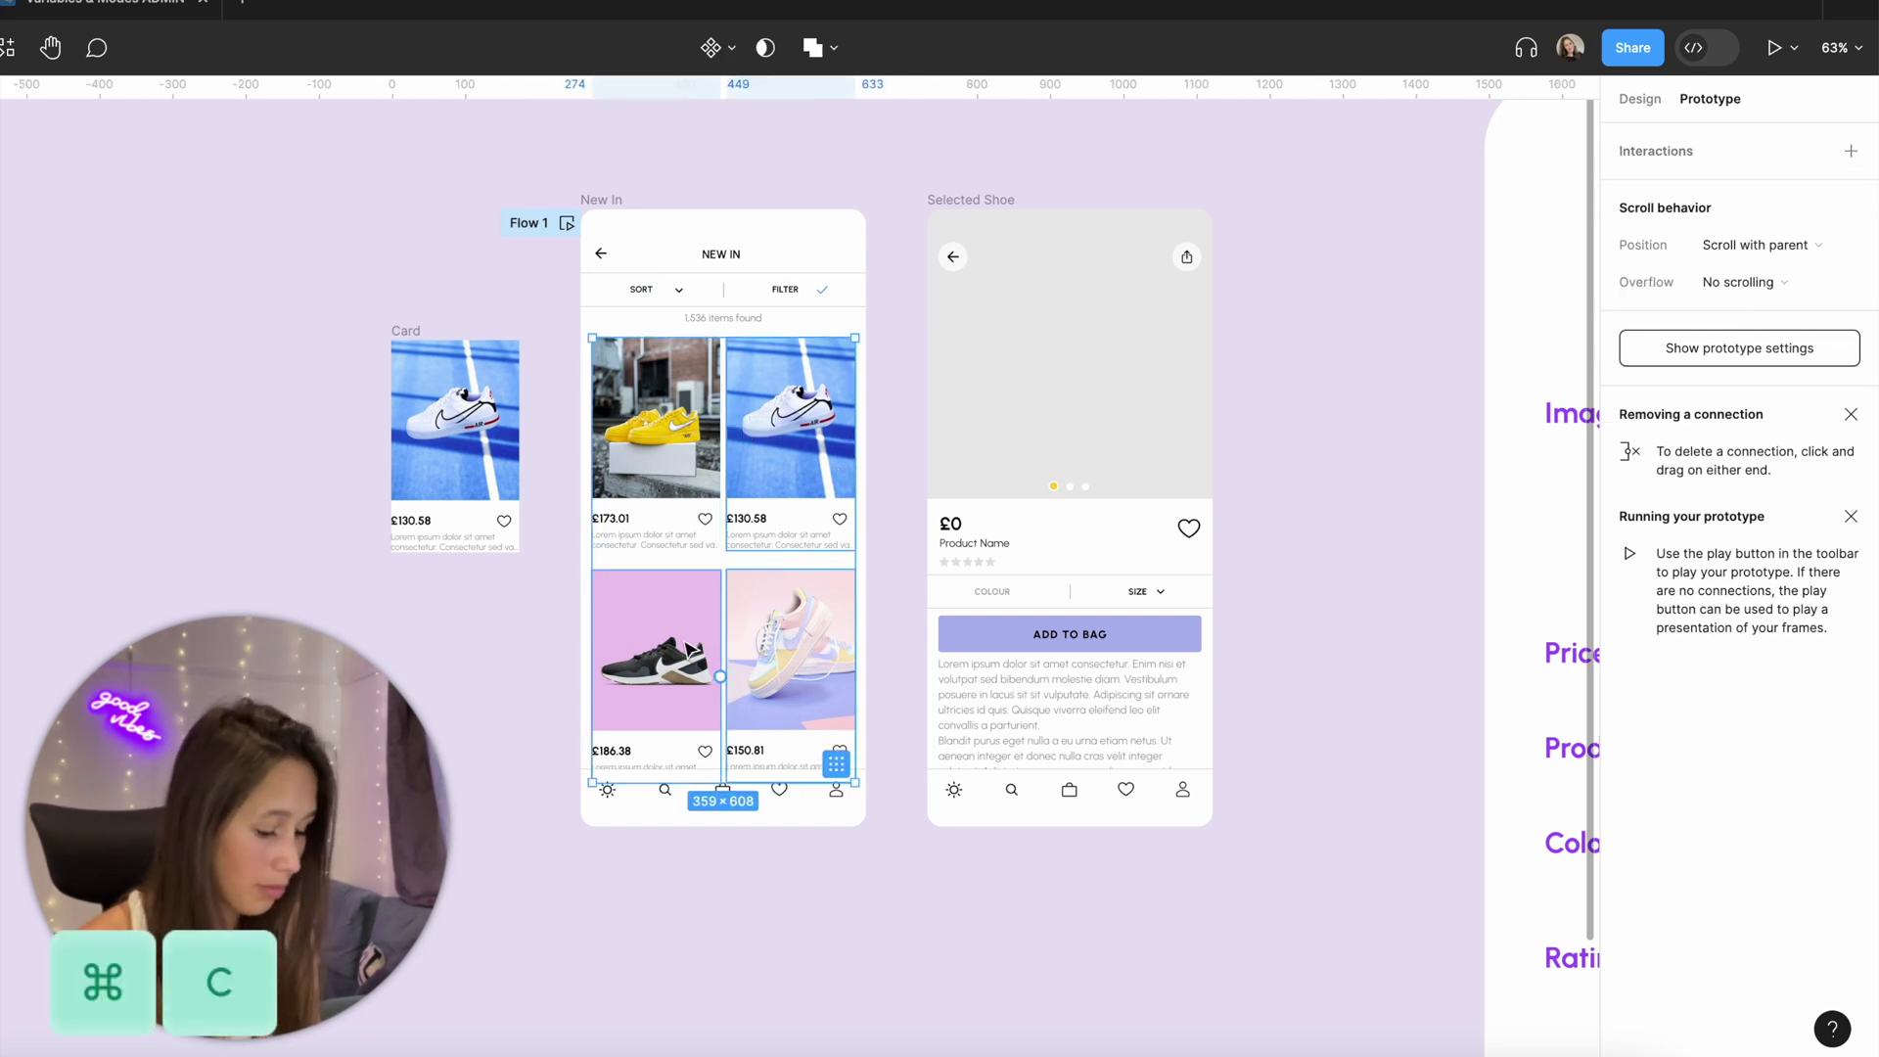
key(super+v)
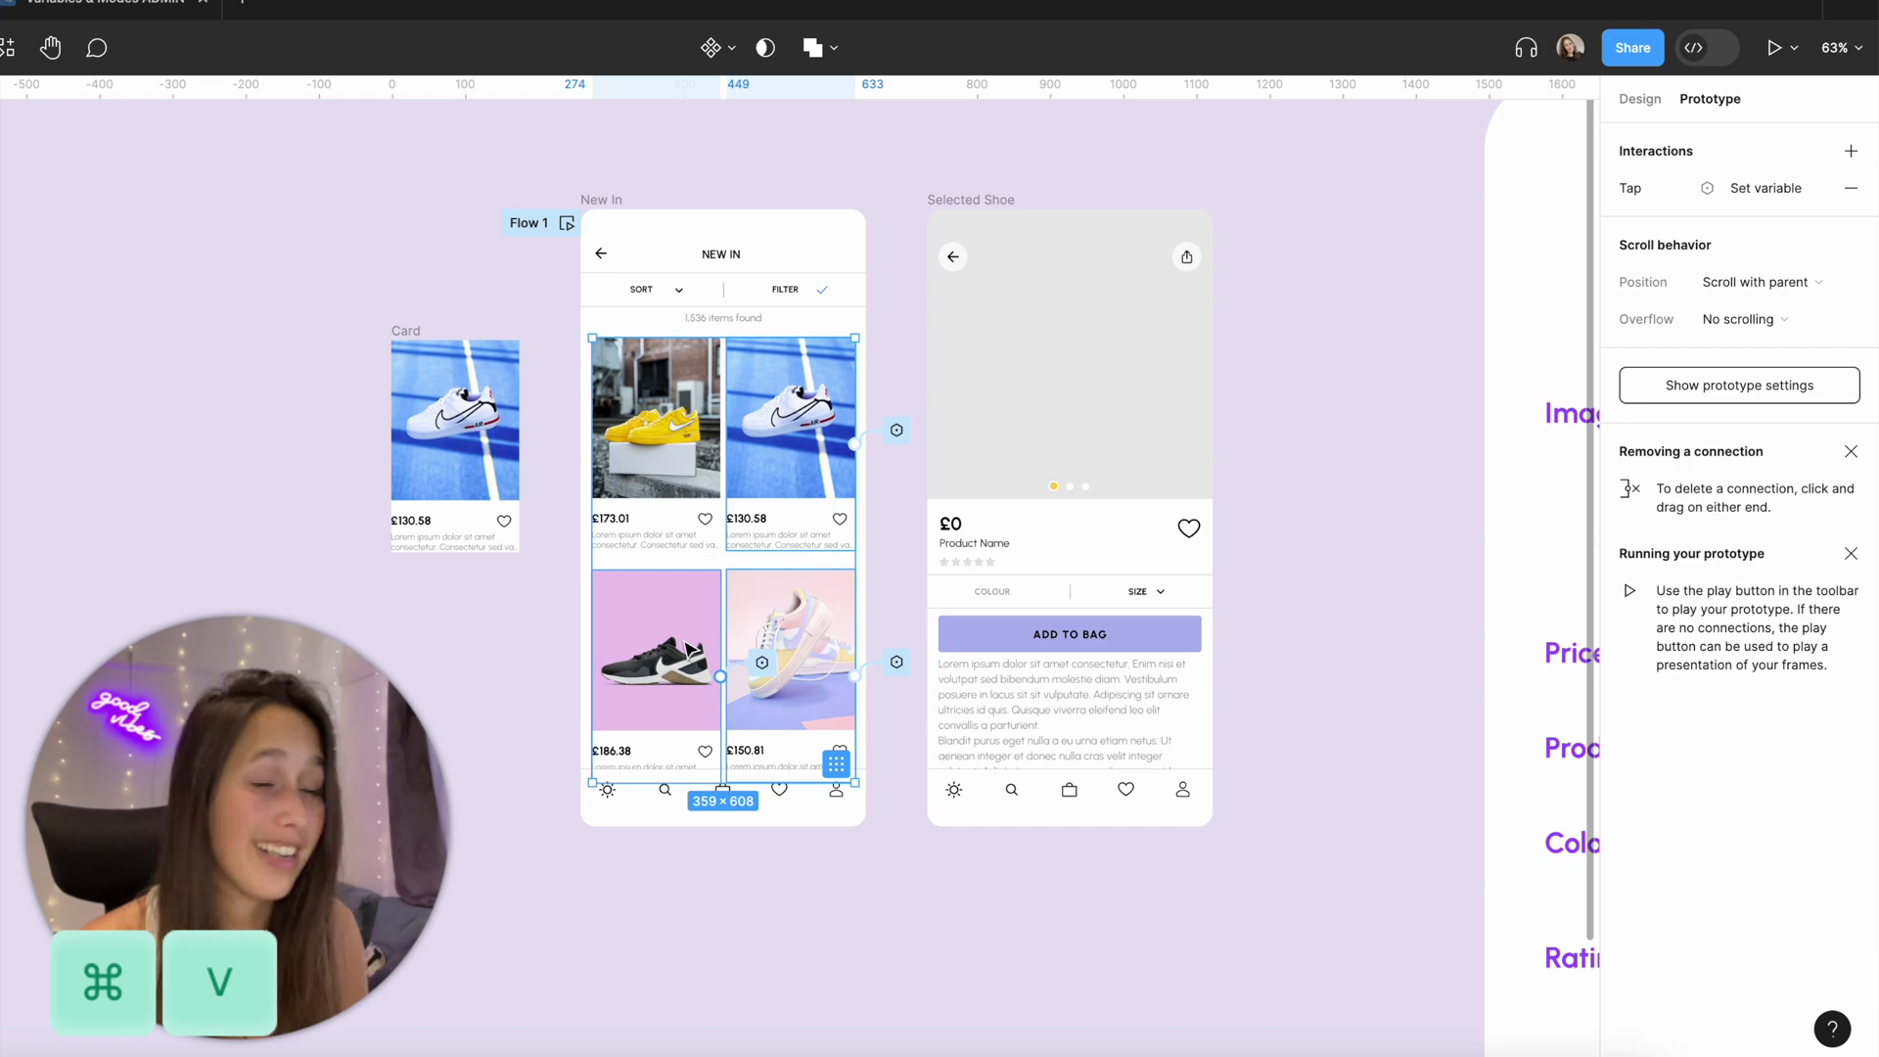
click(474, 705)
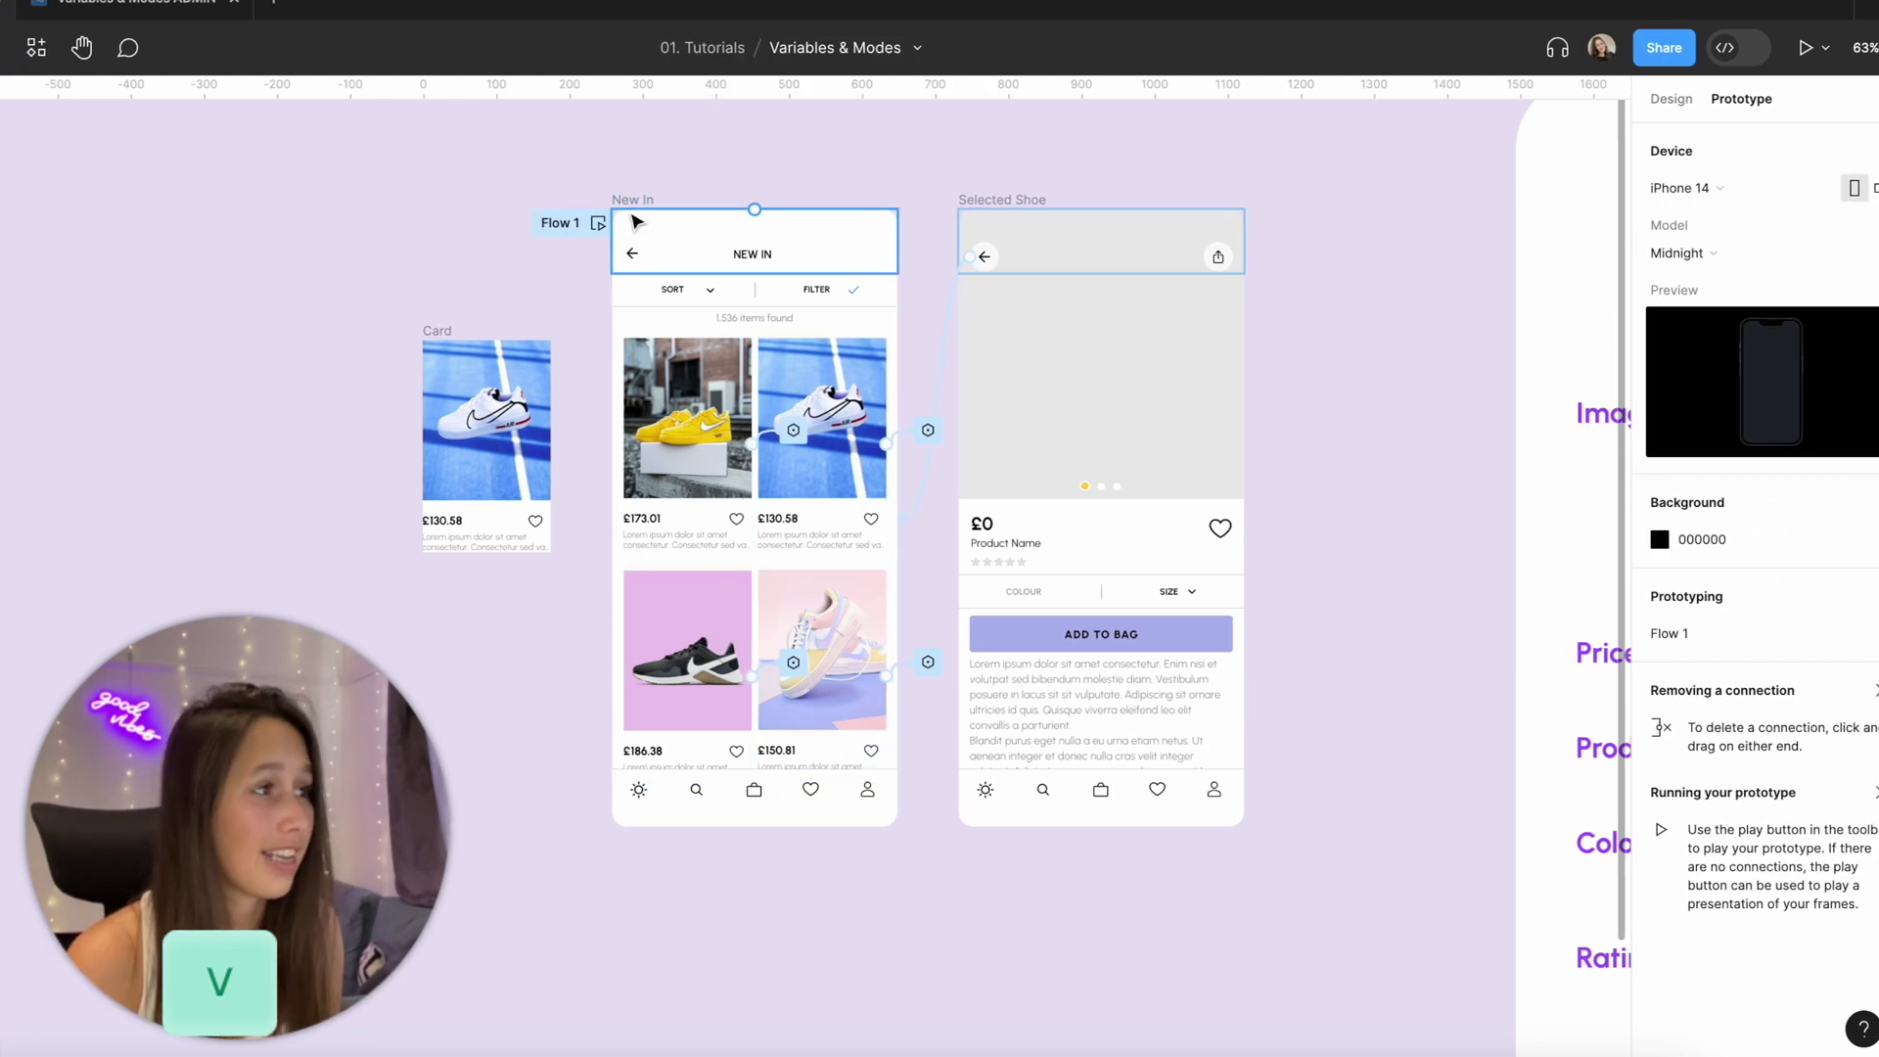
Preview New In again and test the white, black, pastel and yellow shoe cards, returning to the list after each.
click(635, 201)
key(shift+space)
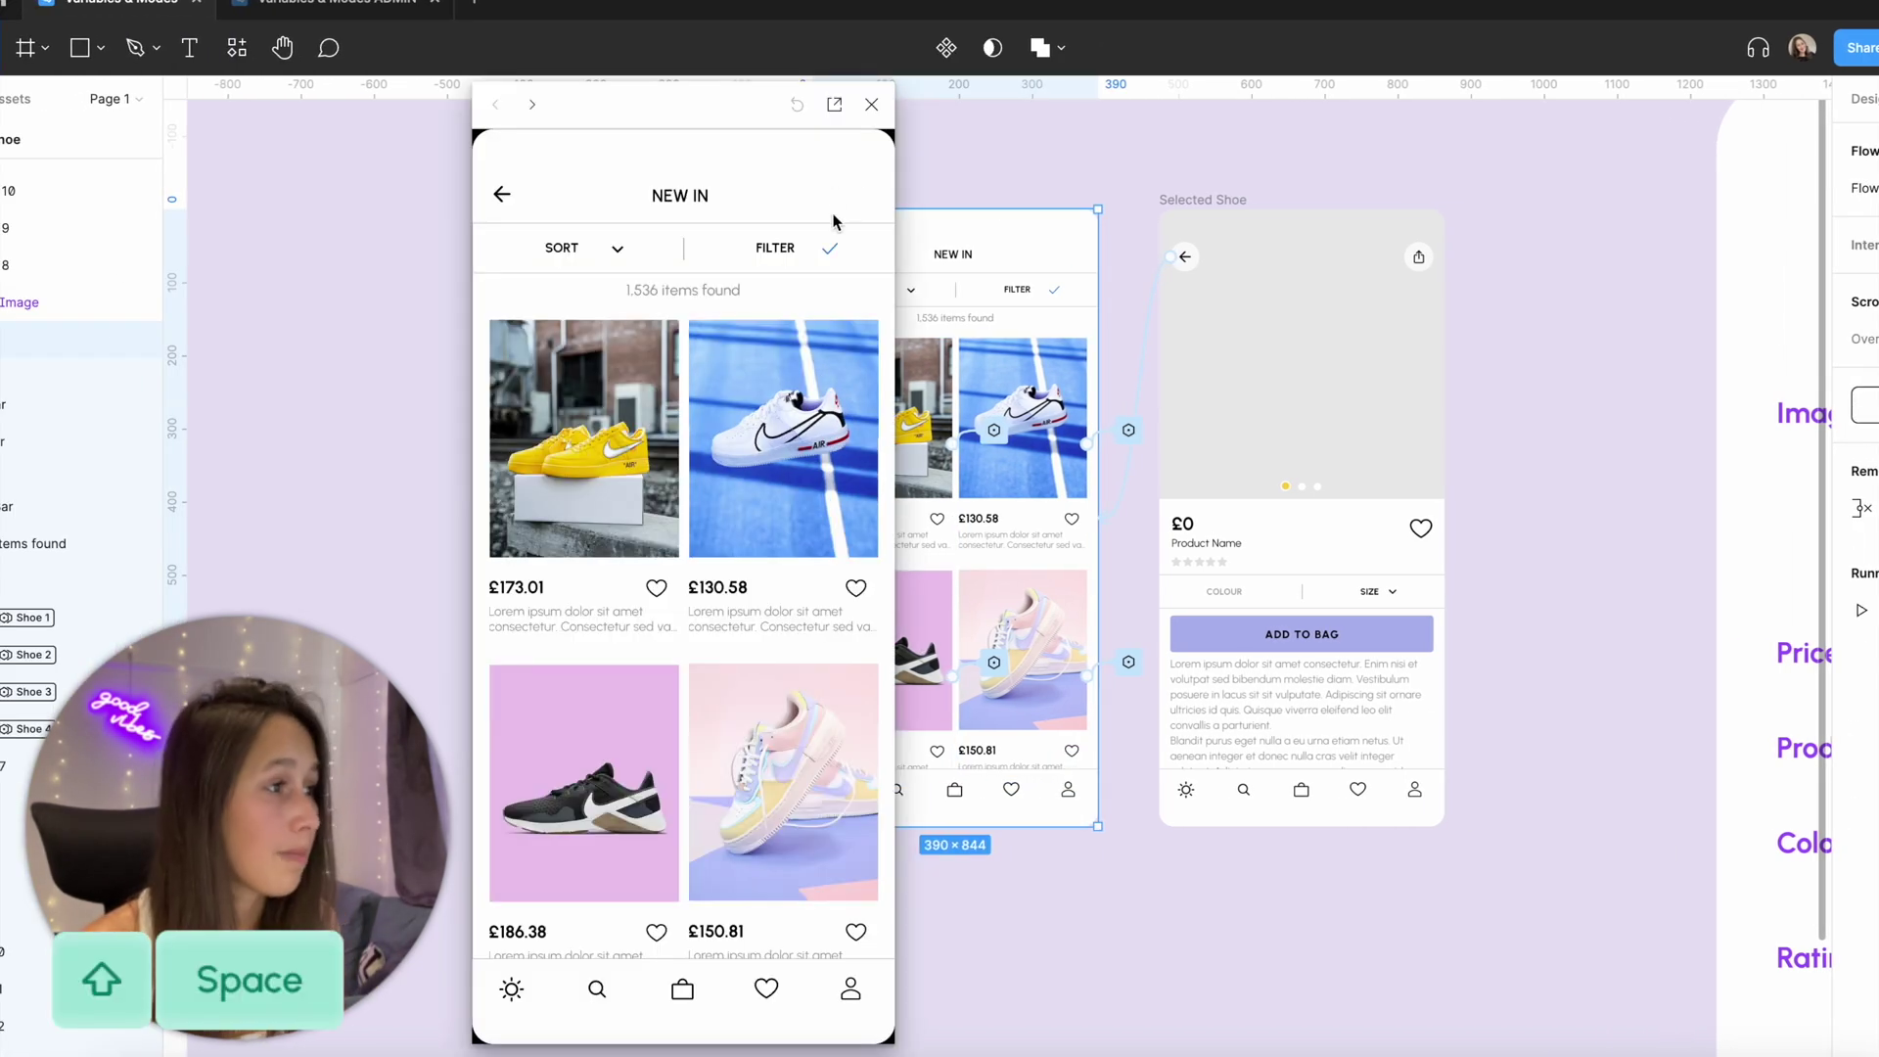
click(813, 394)
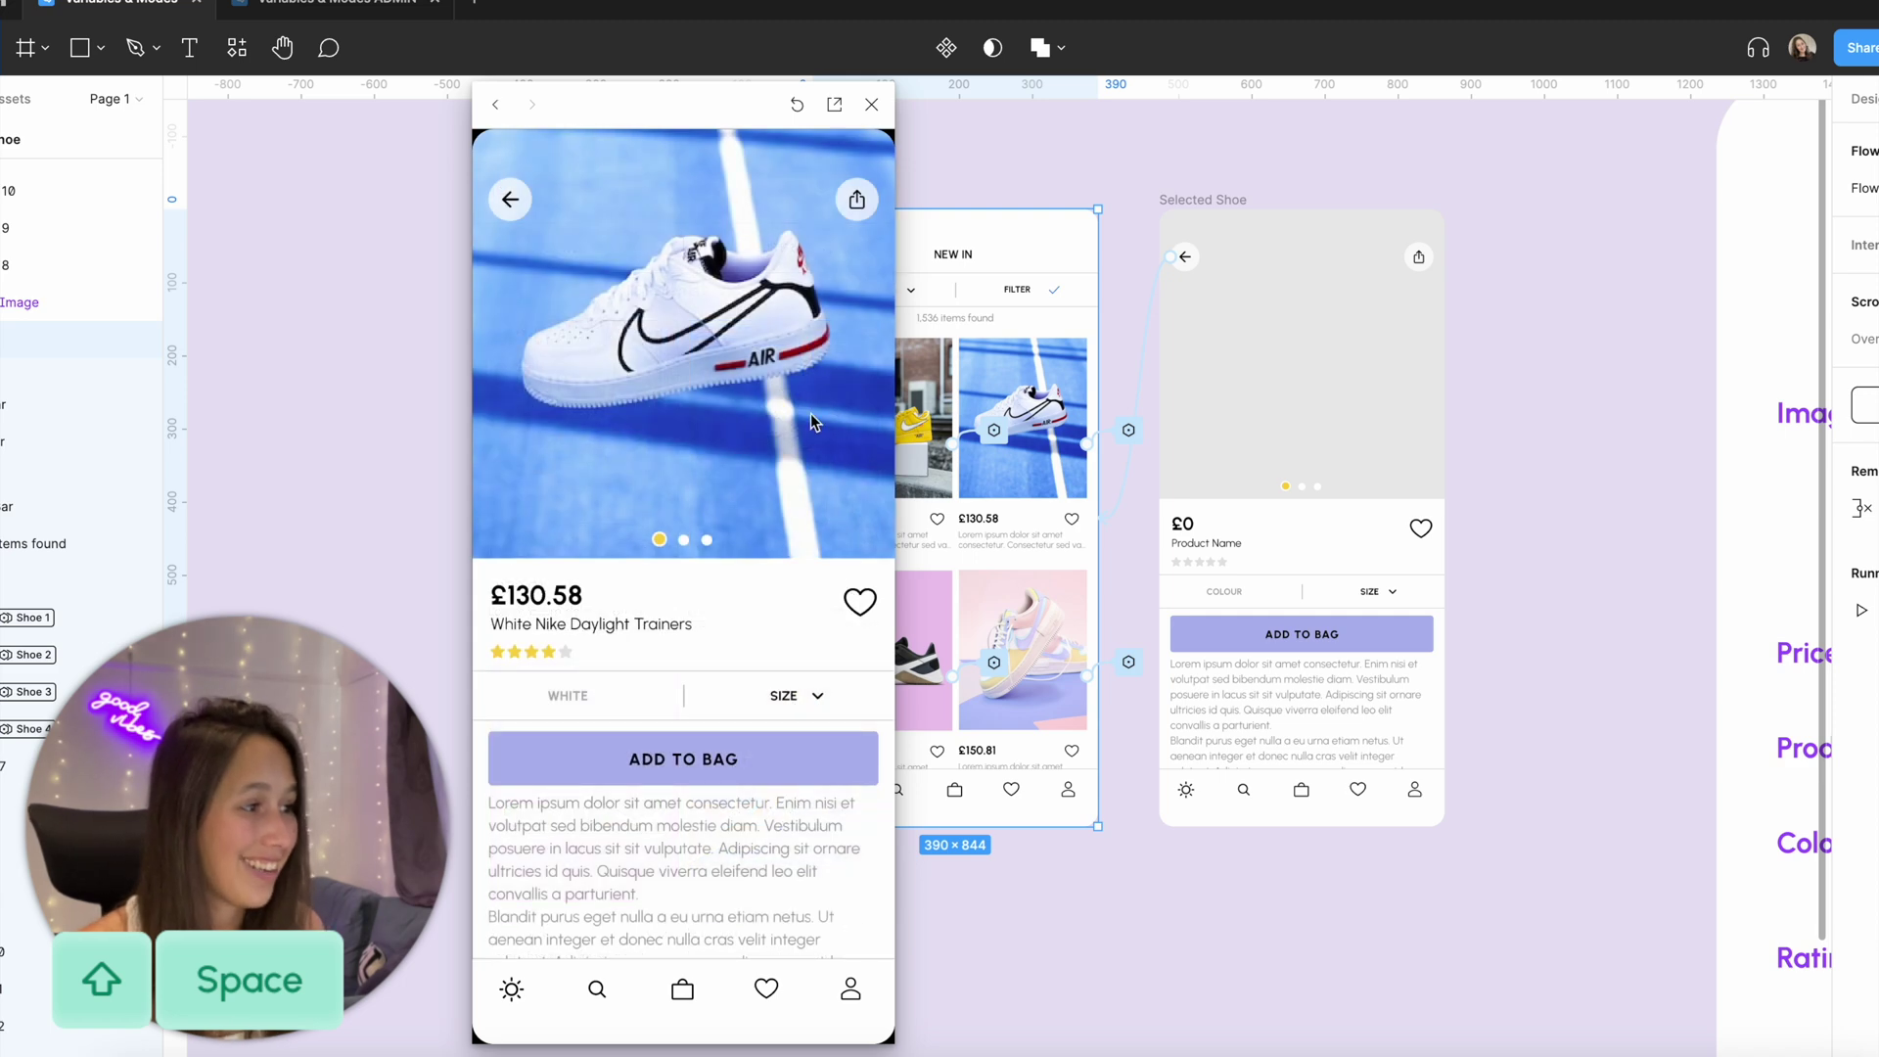
click(519, 201)
click(609, 712)
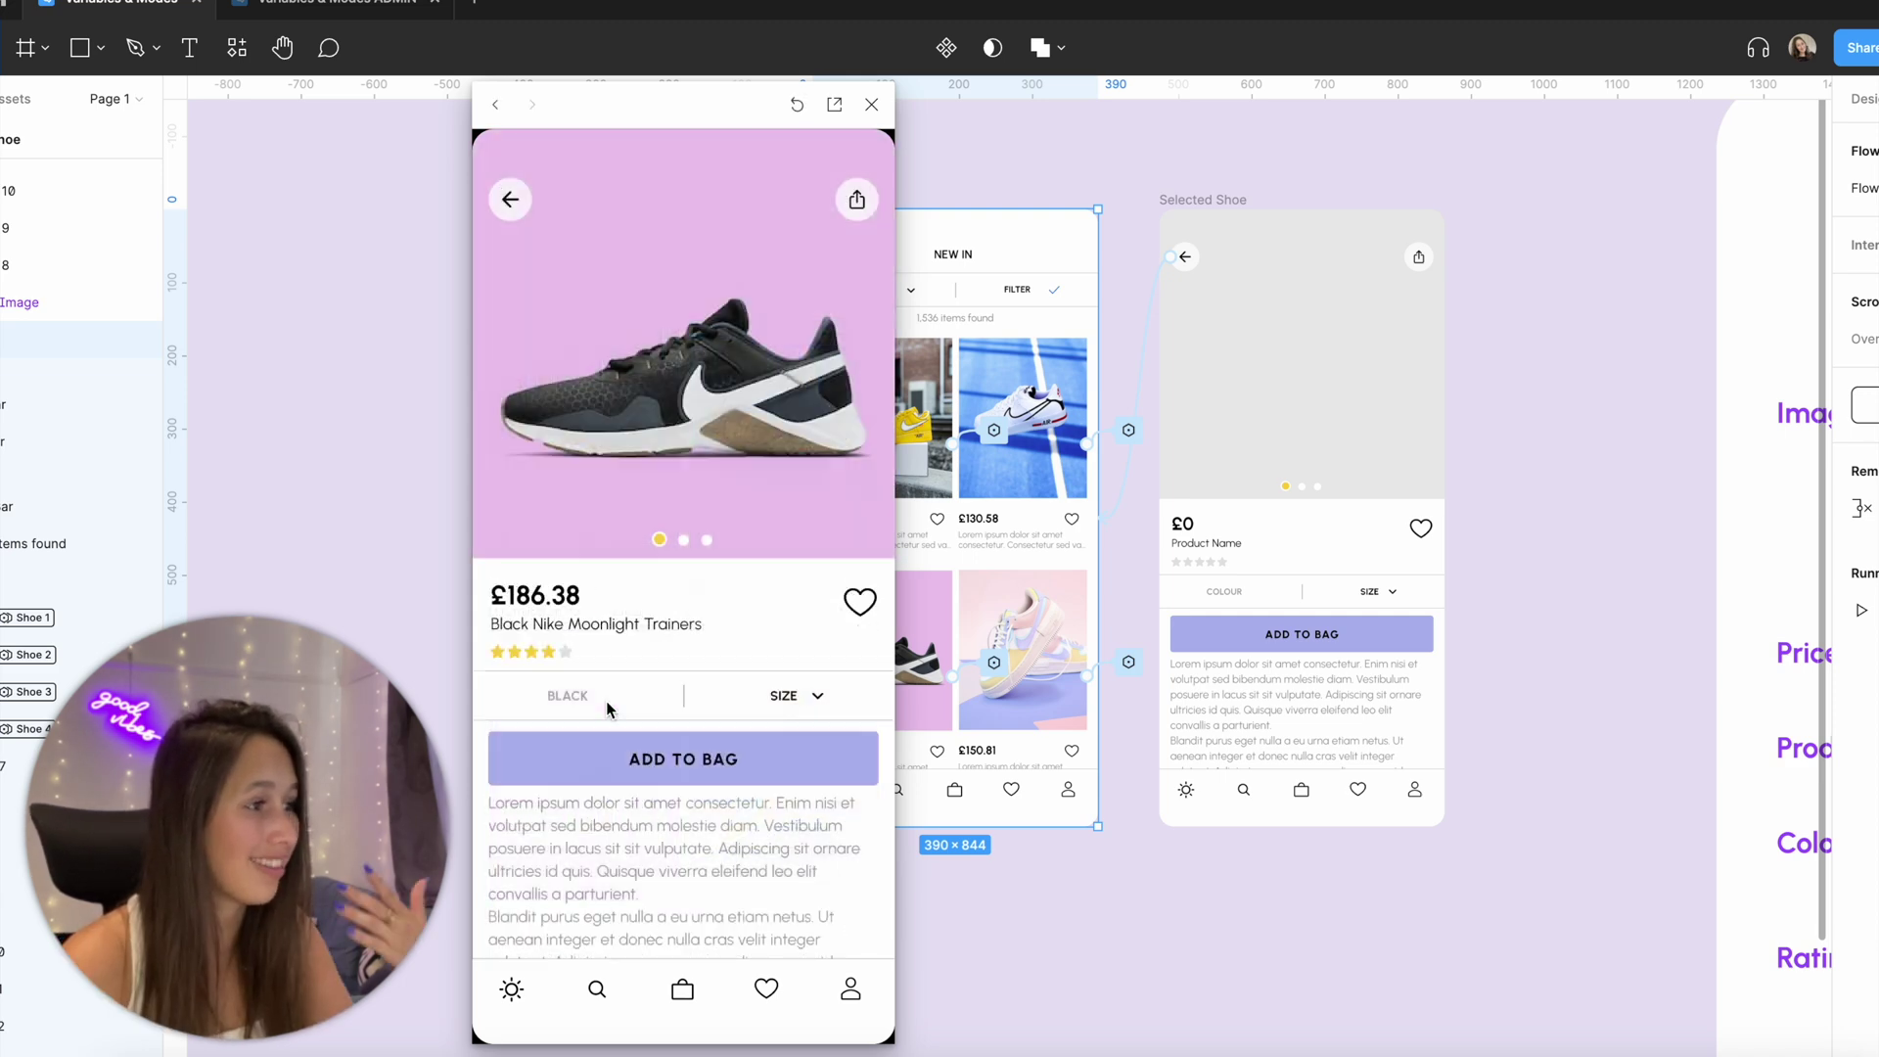
key(Left)
click(739, 683)
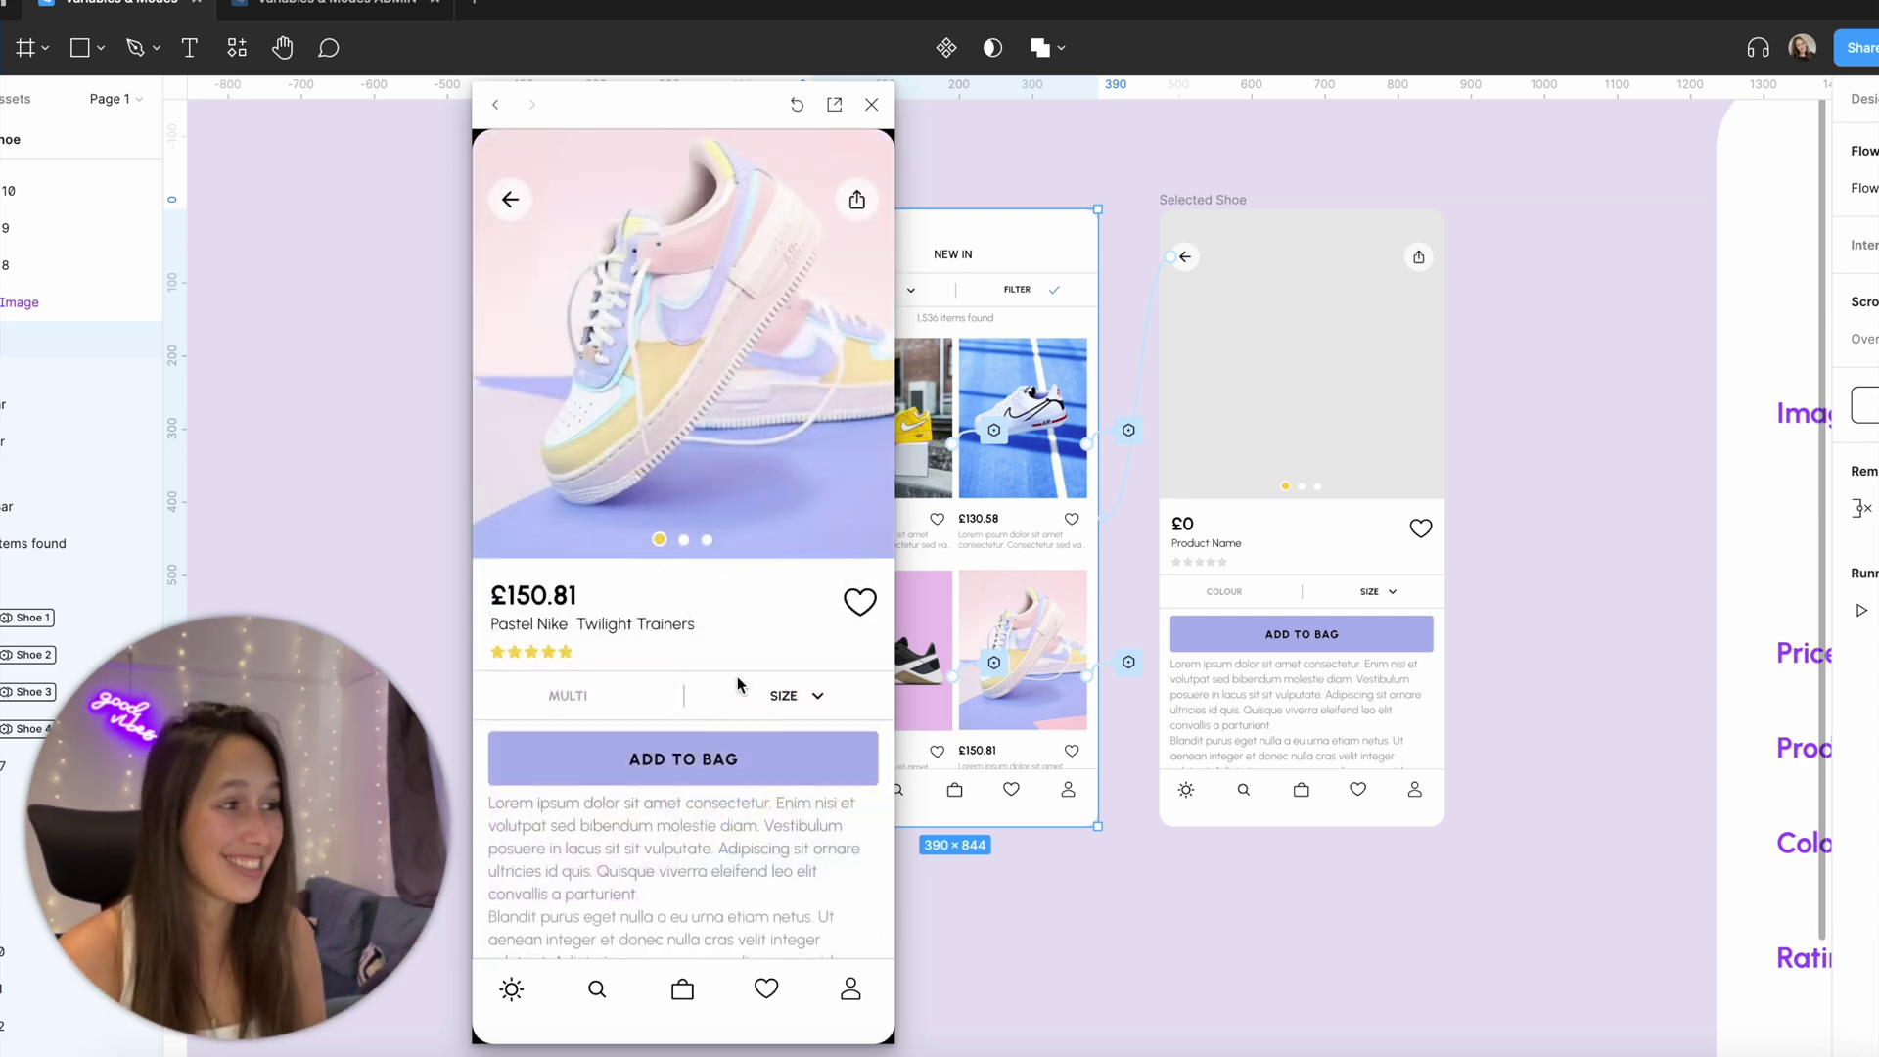
click(519, 213)
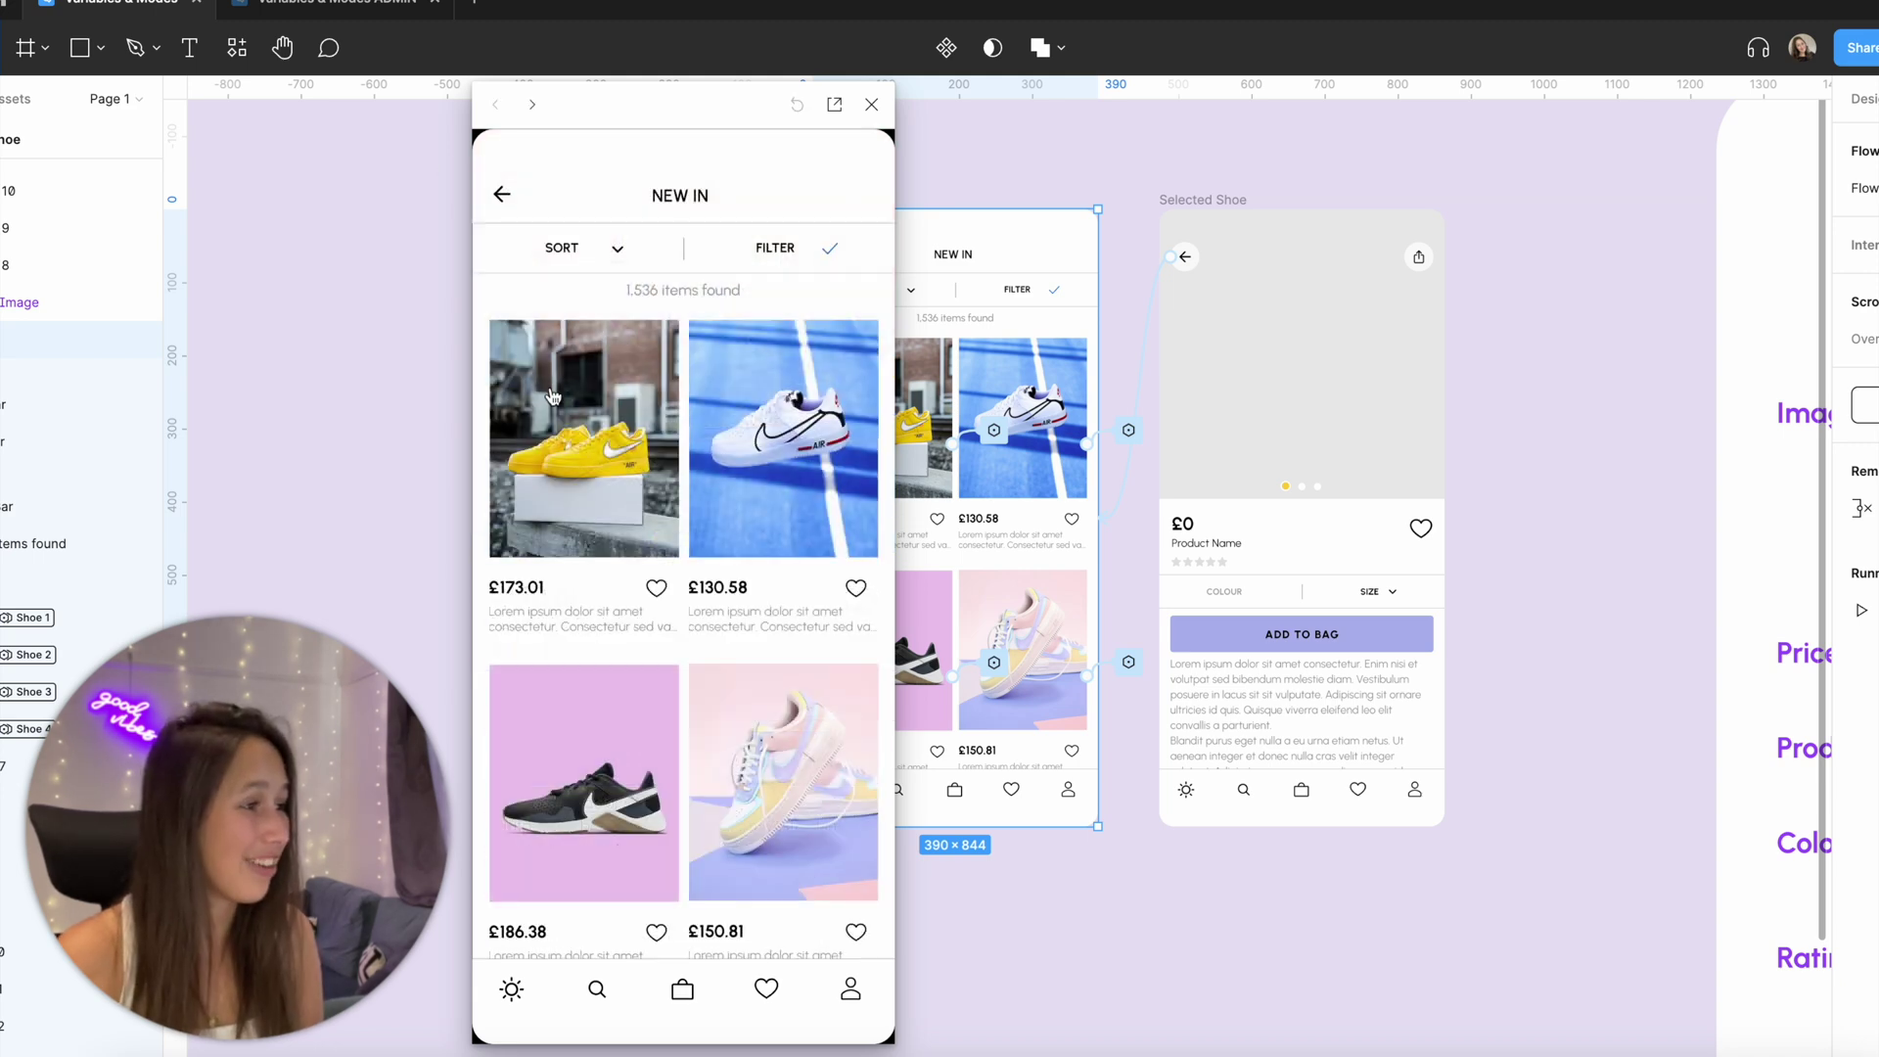
click(548, 397)
key(Left)
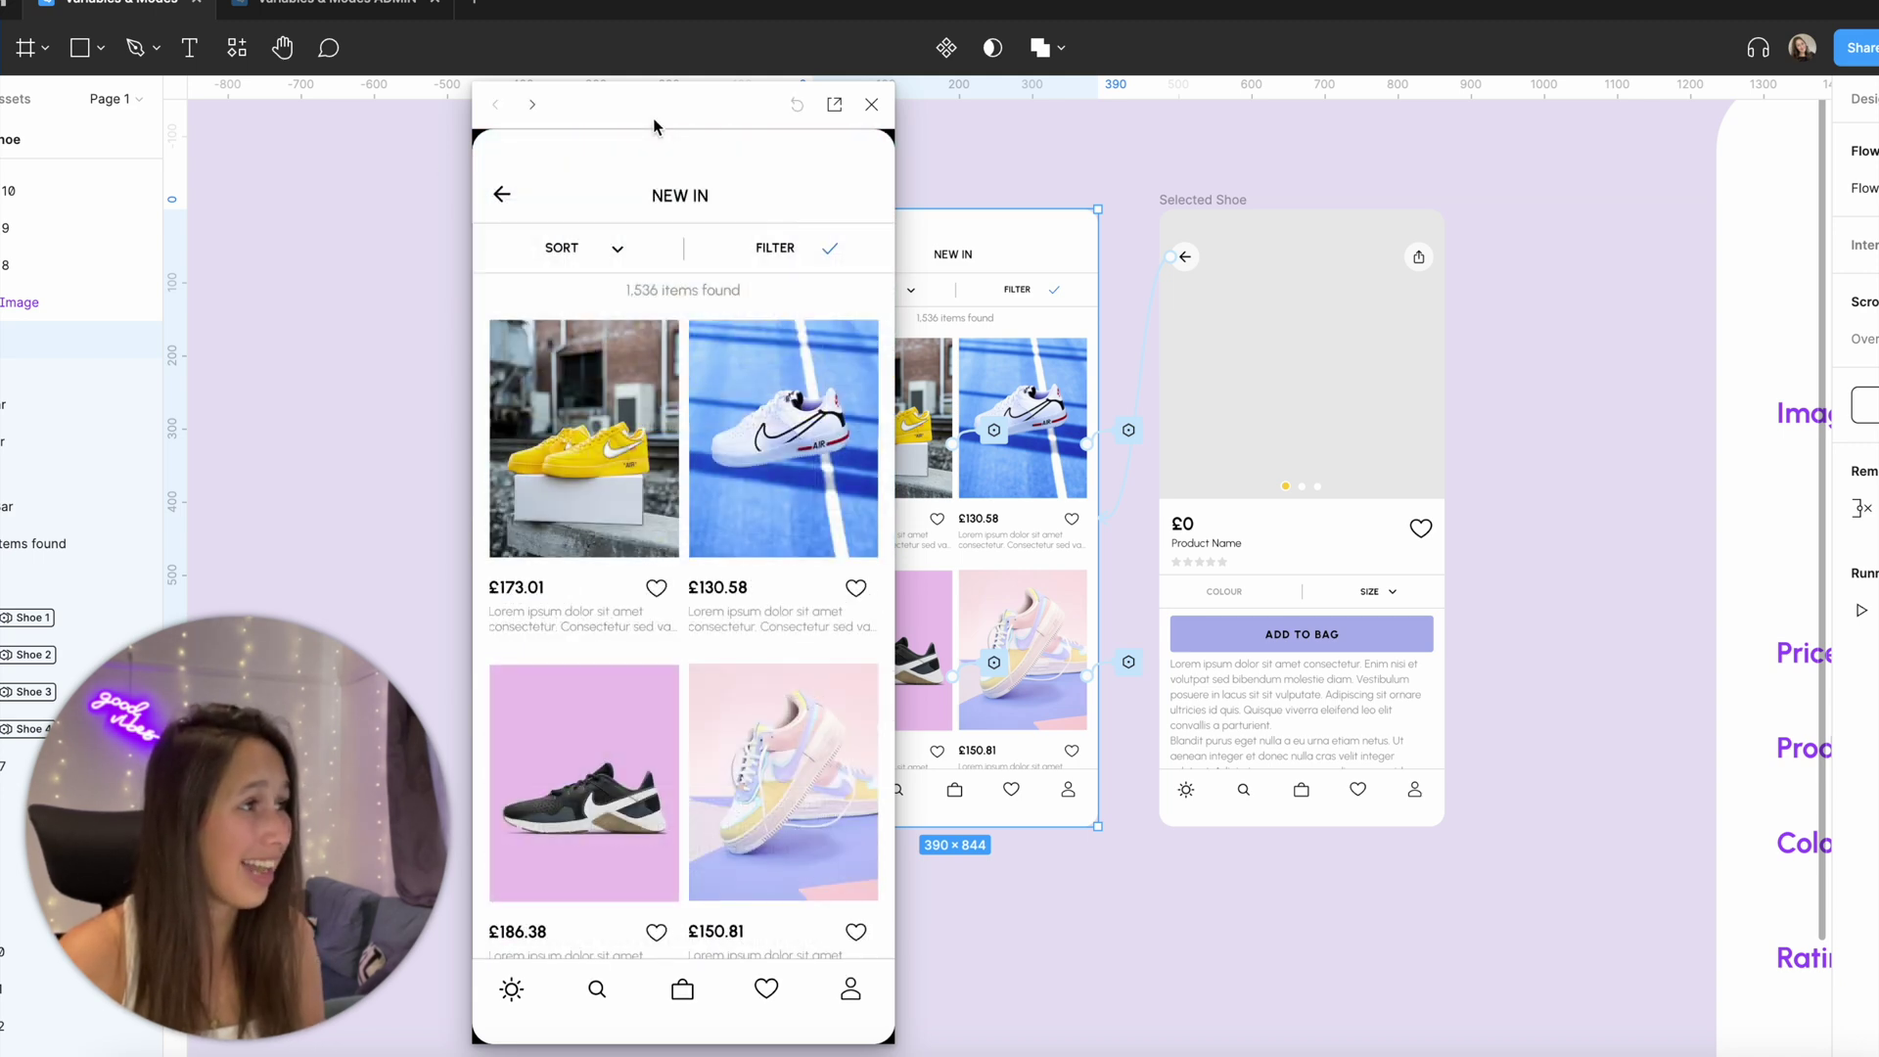
click(871, 105)
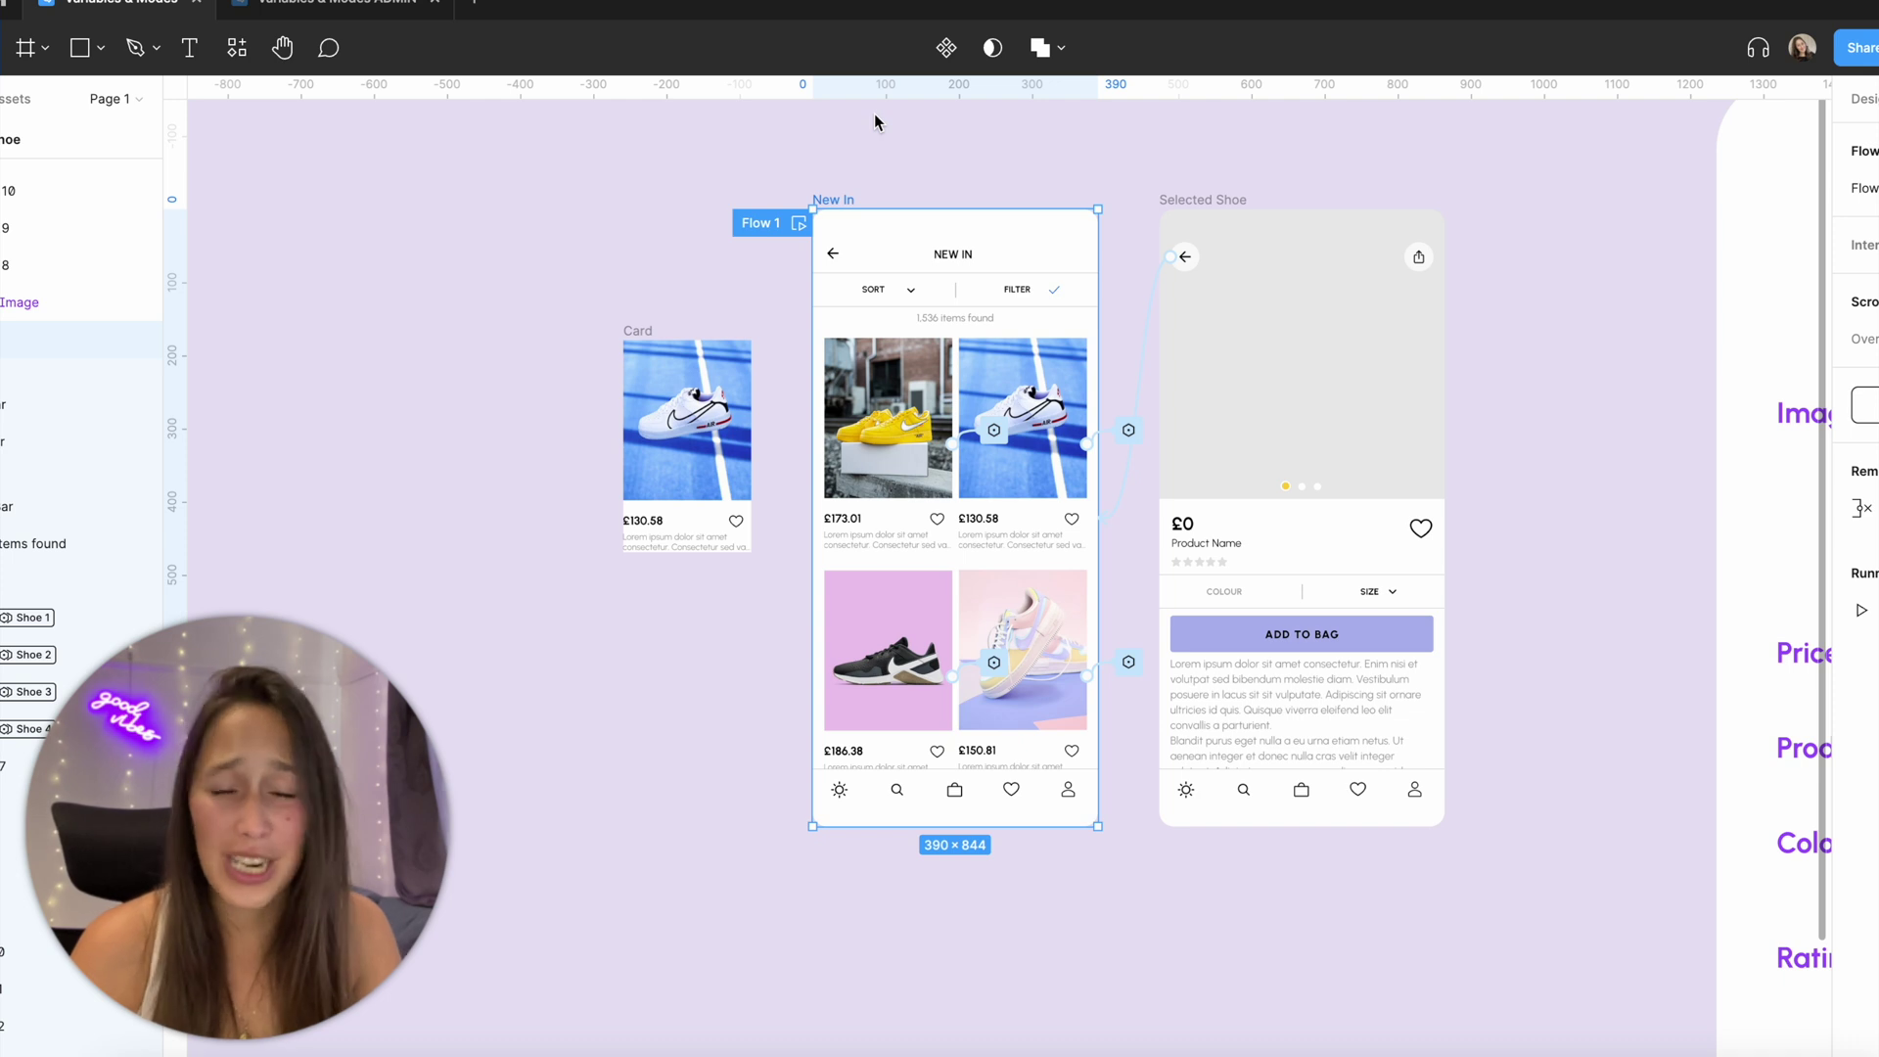
Reopen the New In preview and check the product page opened by the pastel shoe card.
key(shift+space)
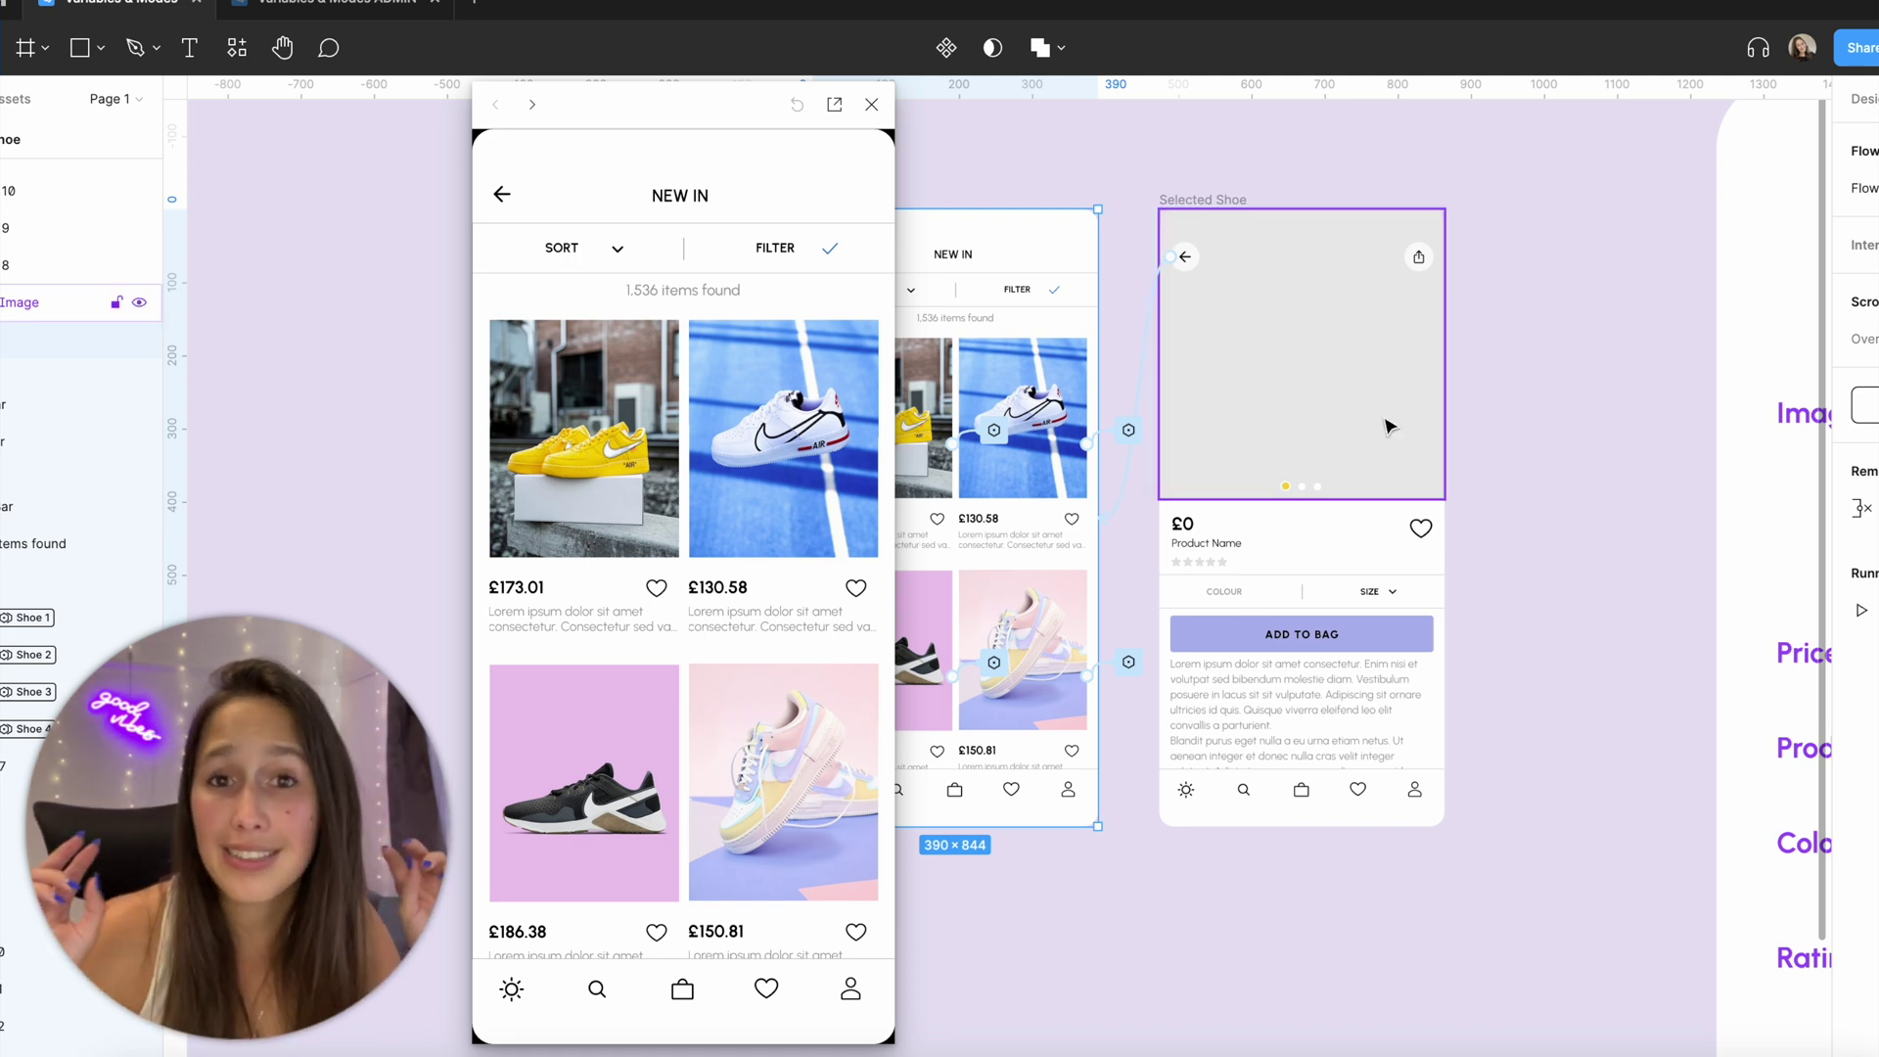
click(729, 685)
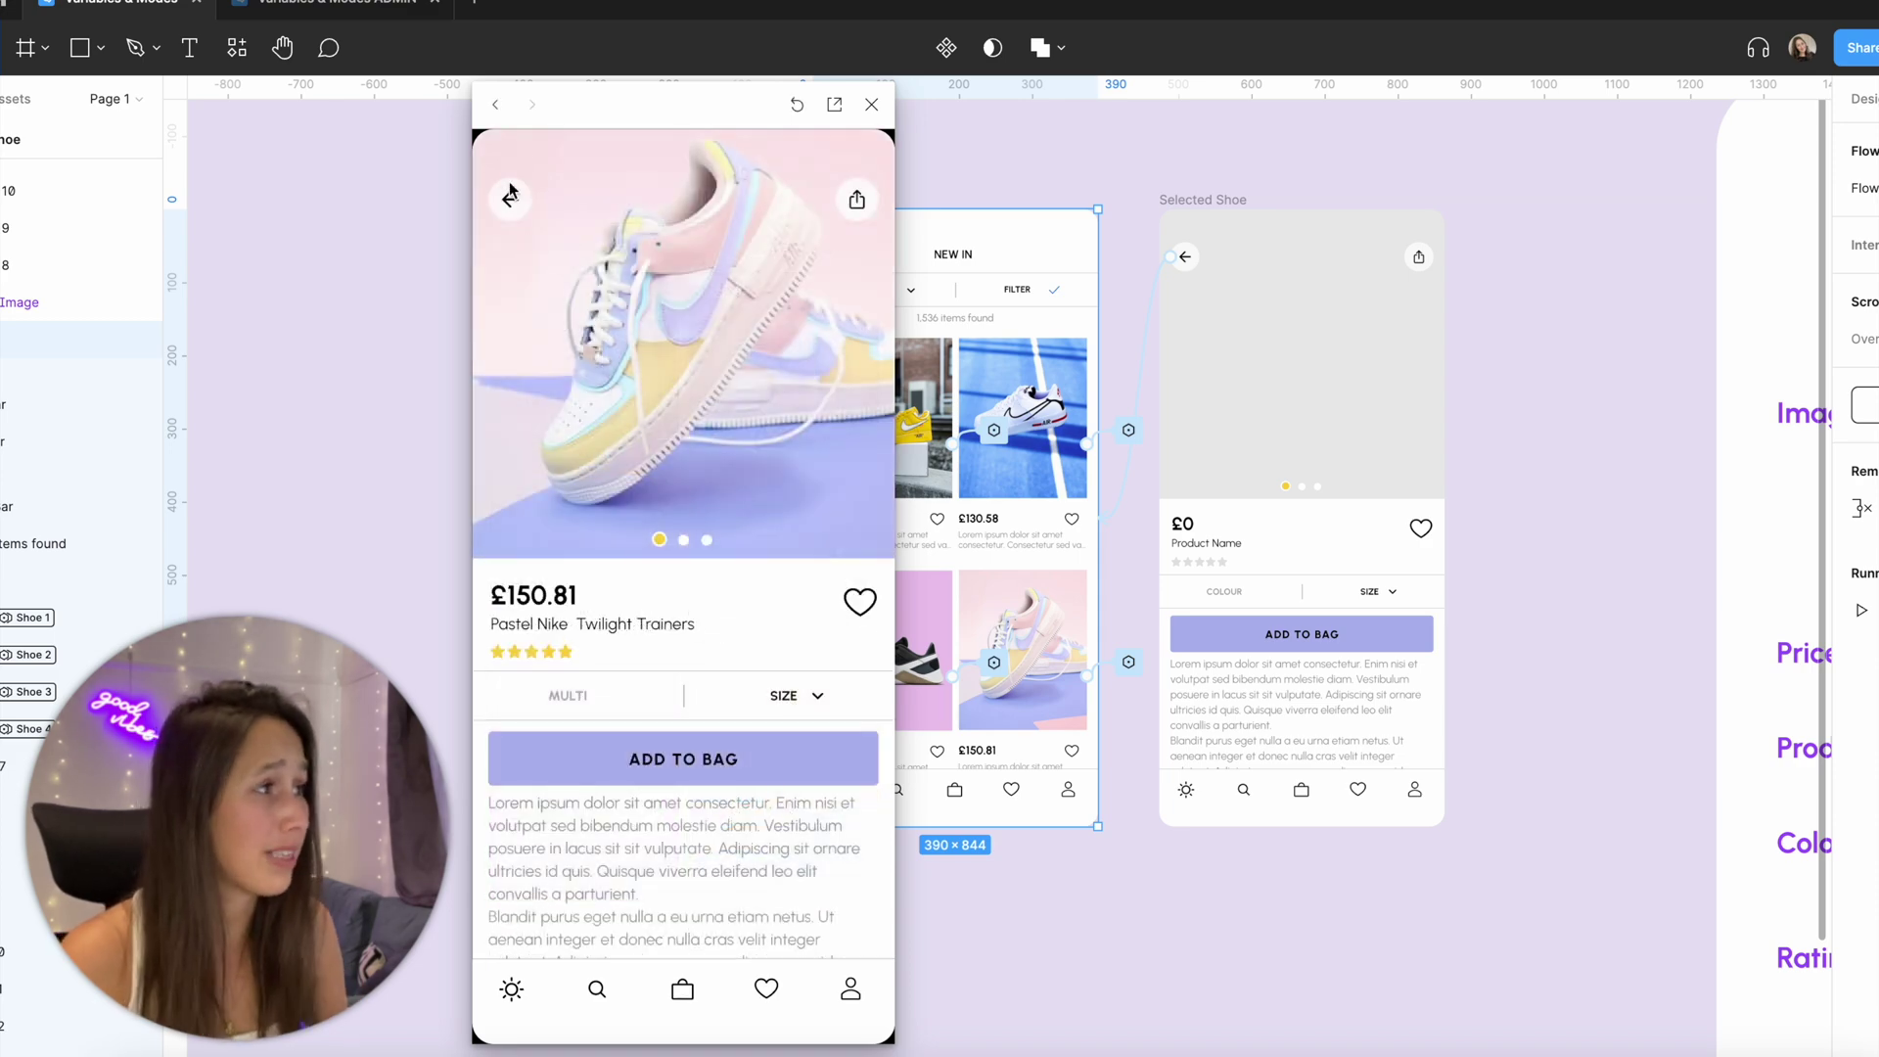